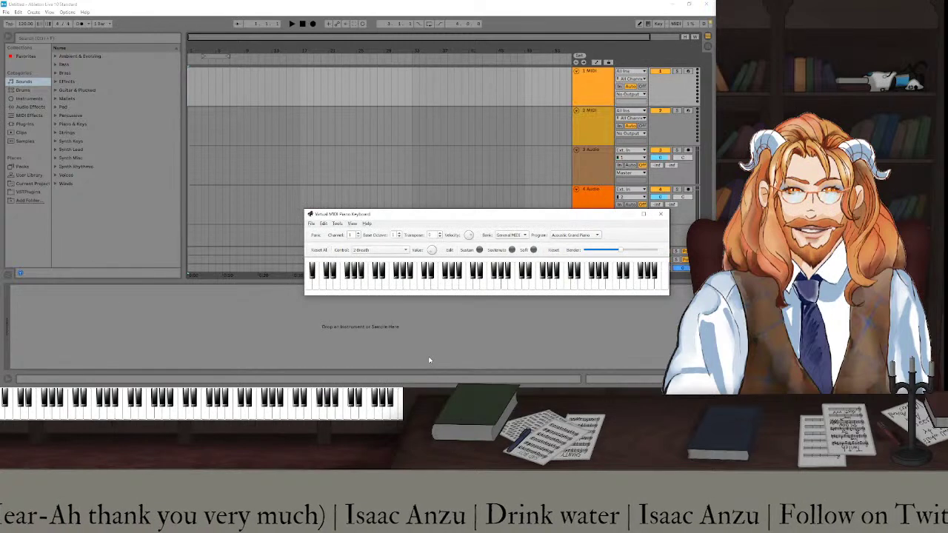
Close the virtual piano keyboard, switch to the web browser, and sort the r/tiktokorchestra posts by Top of All Time.
click(661, 214)
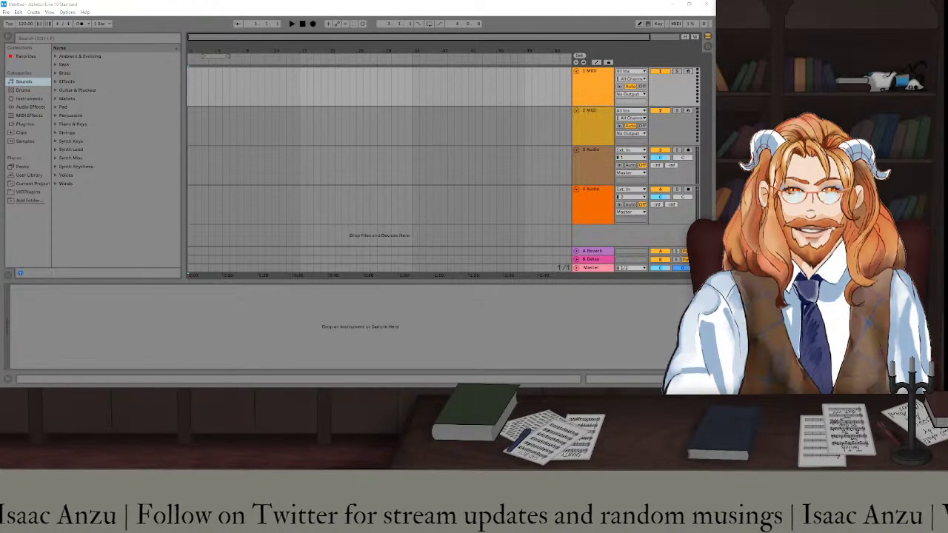
key(alt+Tab)
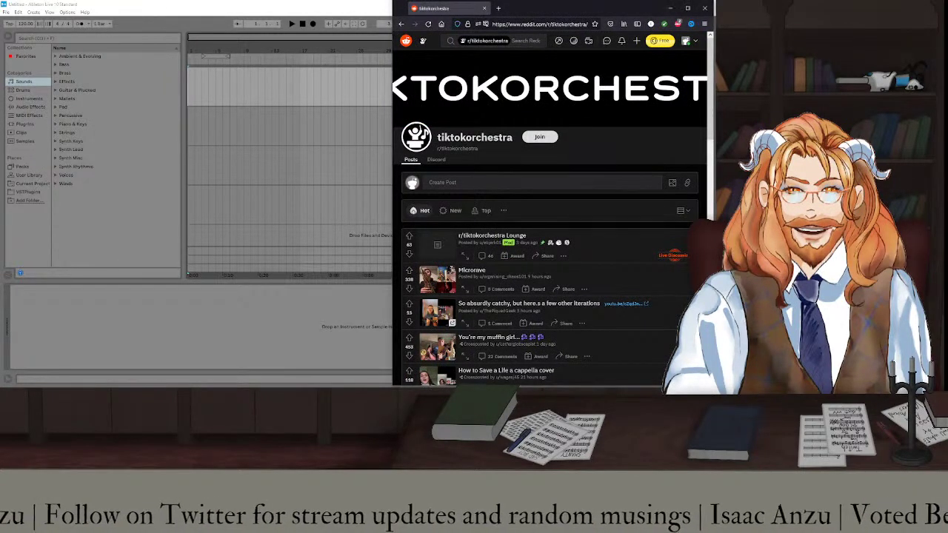
scroll(551, 222, down, 1)
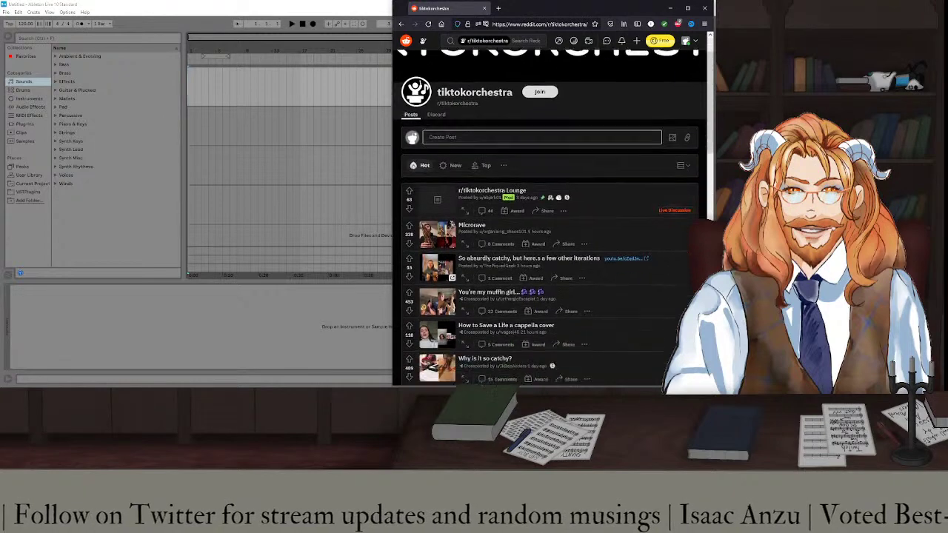
scroll(548, 222, down, 3)
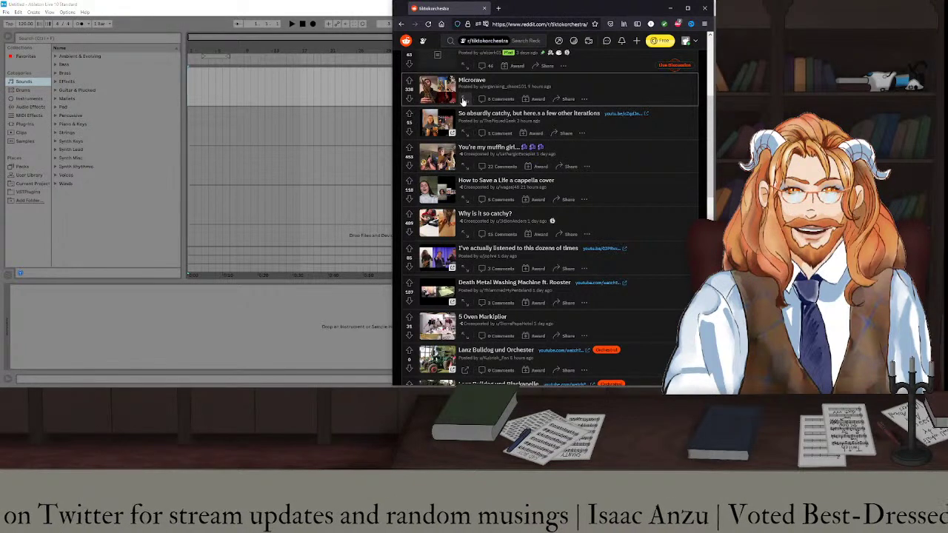
scroll(466, 104, up, 3)
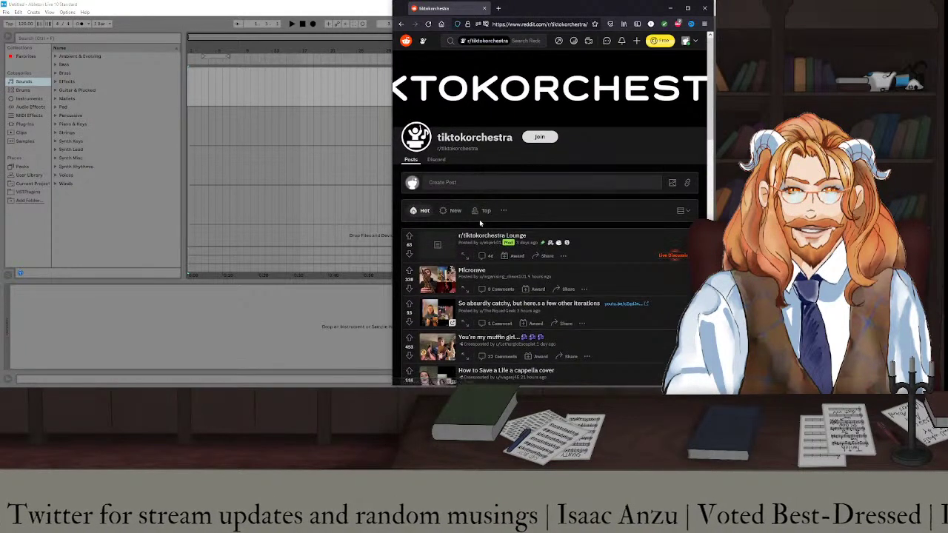
click(485, 212)
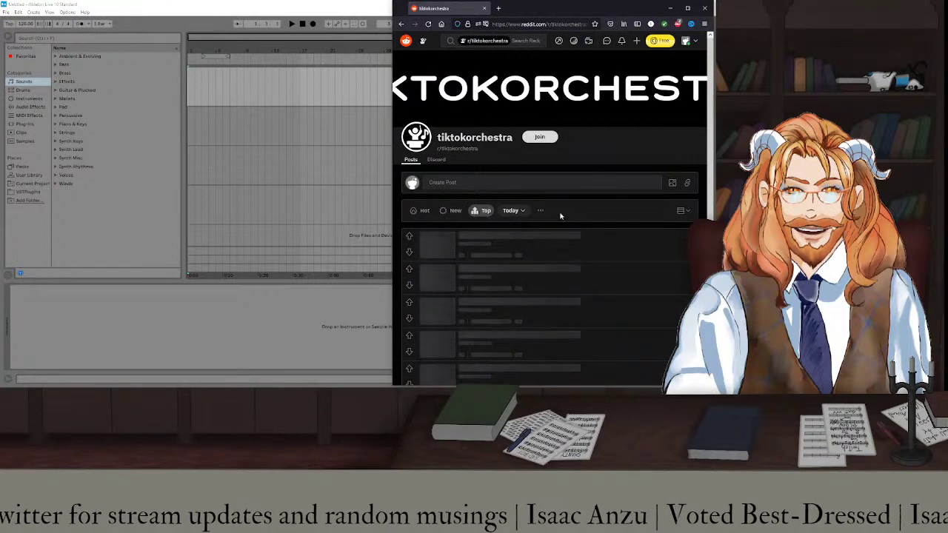
click(511, 211)
click(636, 221)
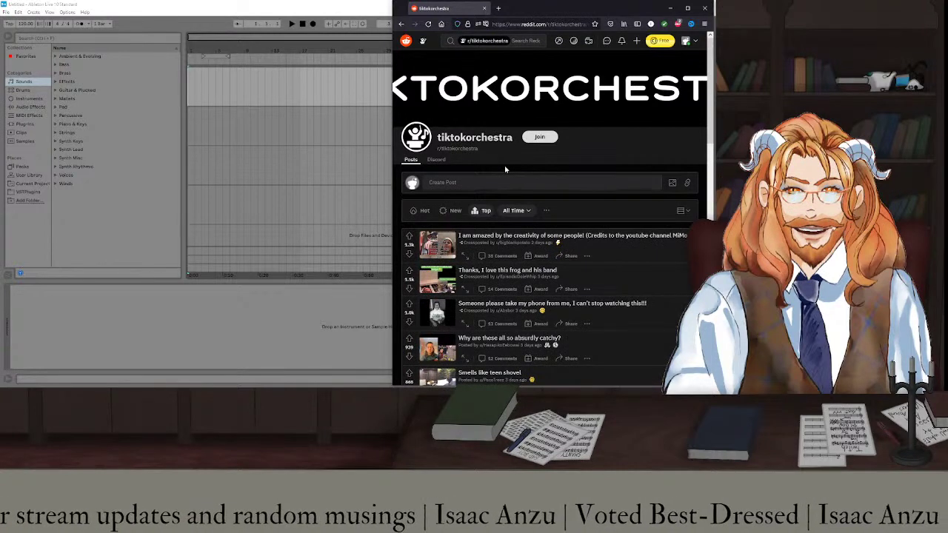
Play the video in the post "There should be a subreddit for these." and pause it after listening.
scroll(505, 170, down, 3)
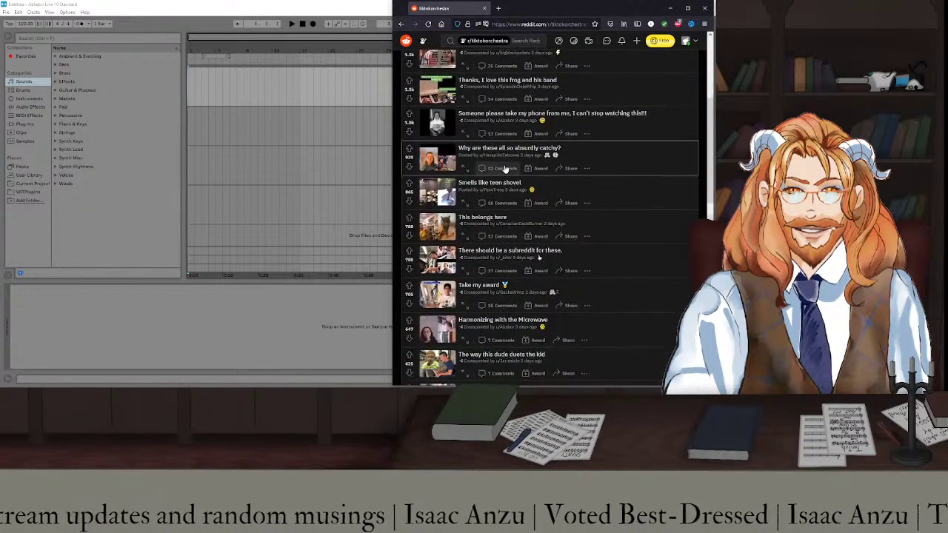
scroll(505, 170, down, 2)
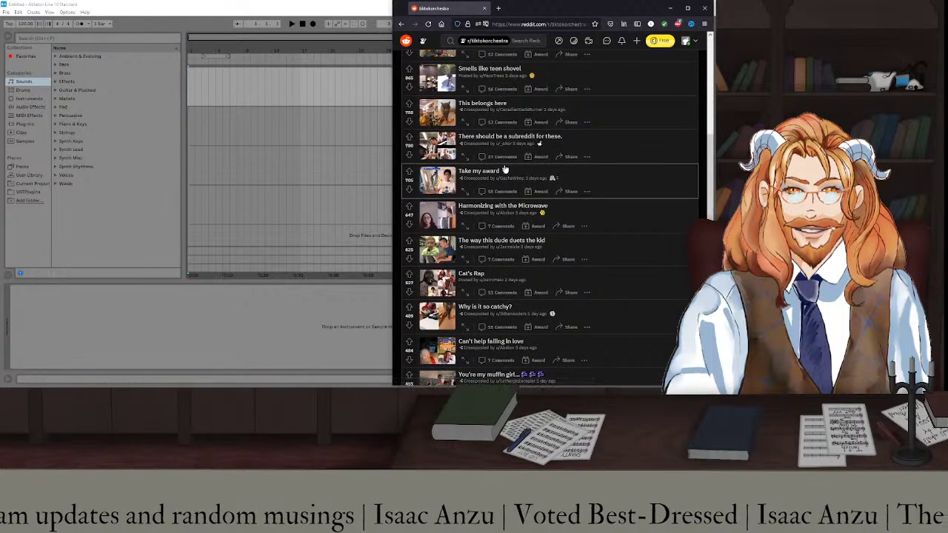
click(464, 156)
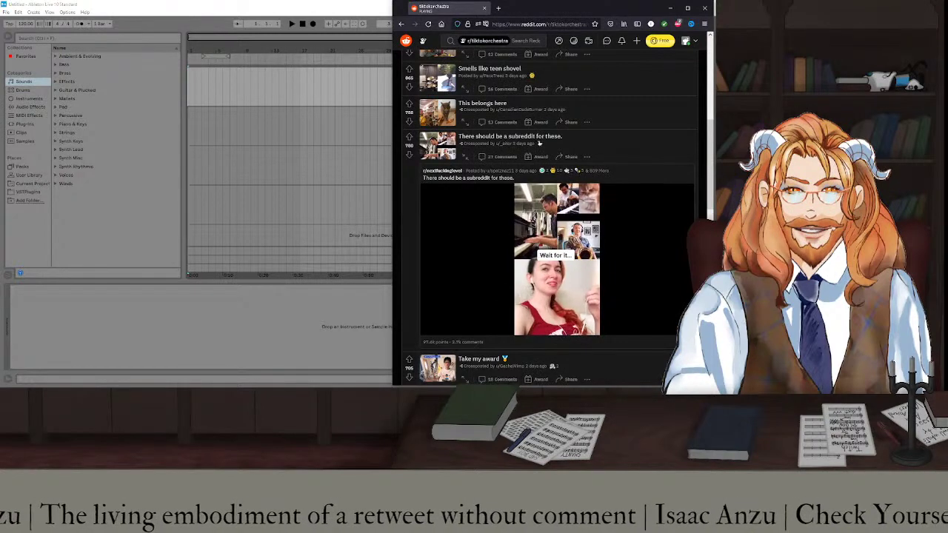
mouse_move(479, 329)
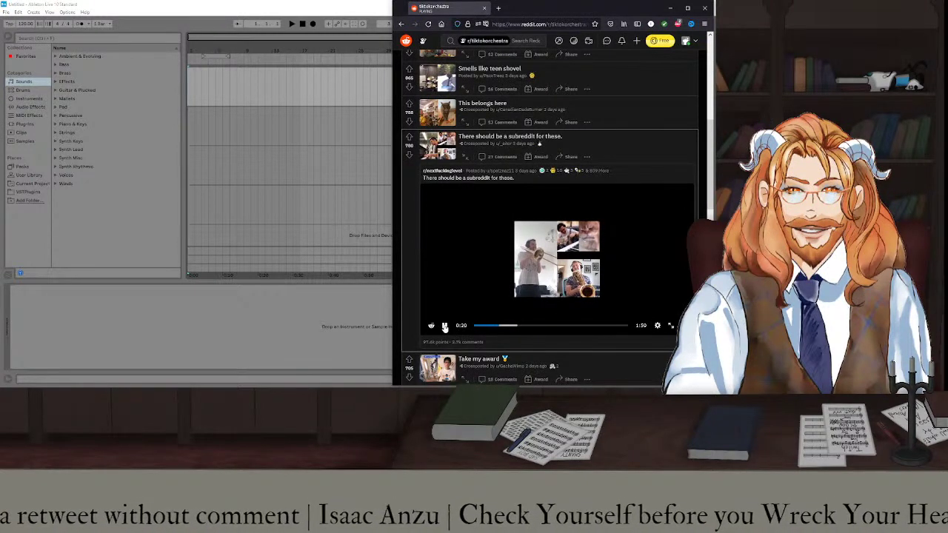
click(444, 327)
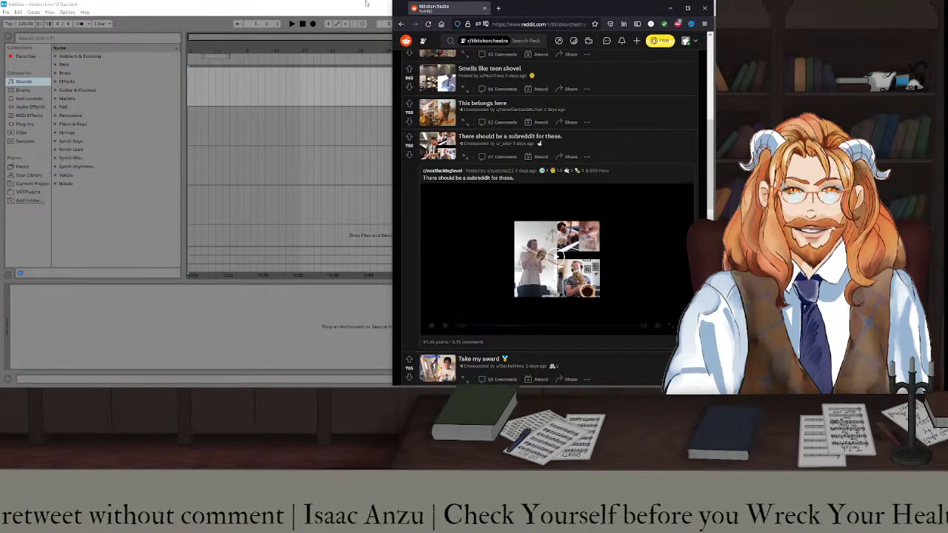
Switch to Ableton Live, audition several drum kits, and load Battu Kit onto the first MIDI track.
click(328, 3)
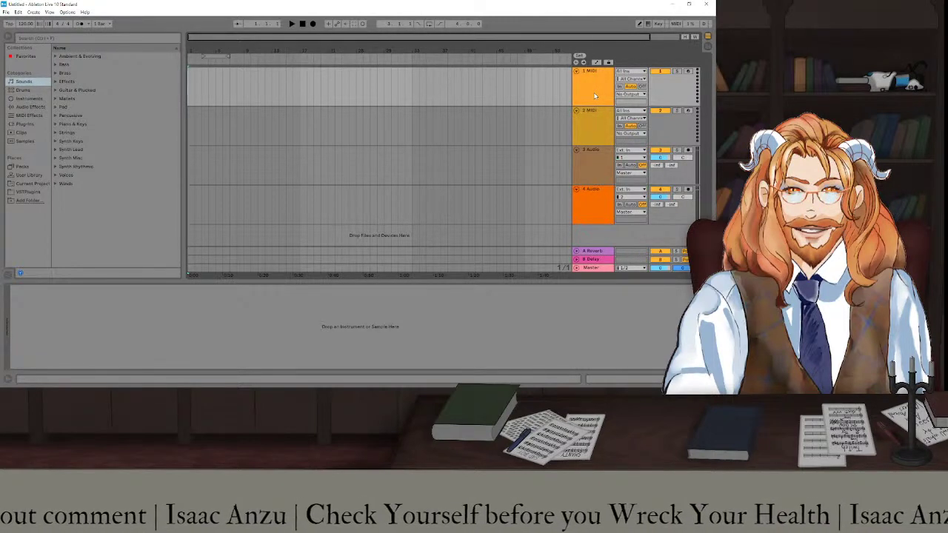
click(23, 90)
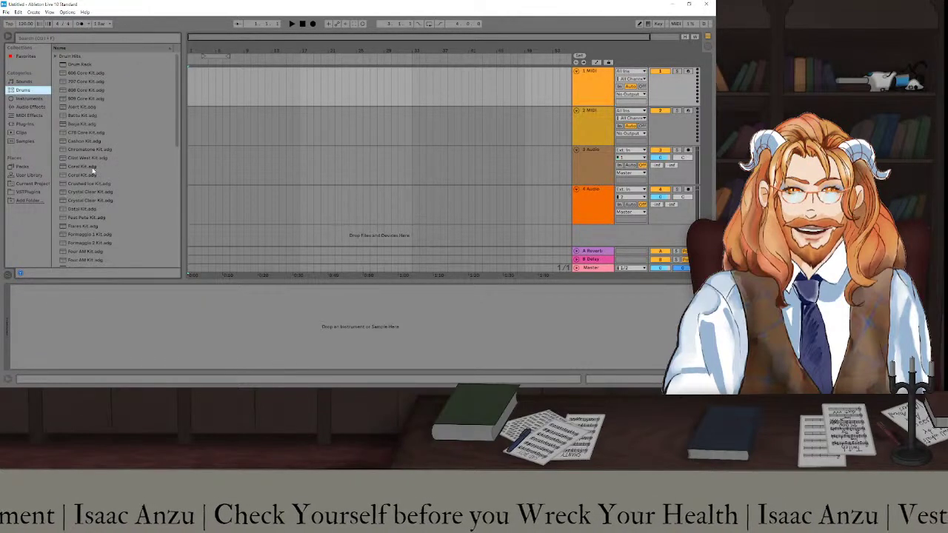
click(79, 91)
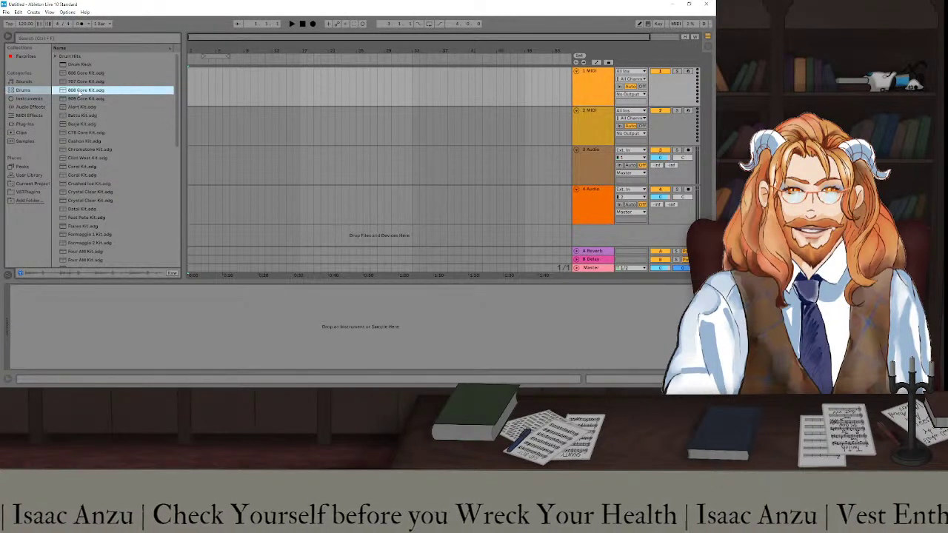
click(83, 99)
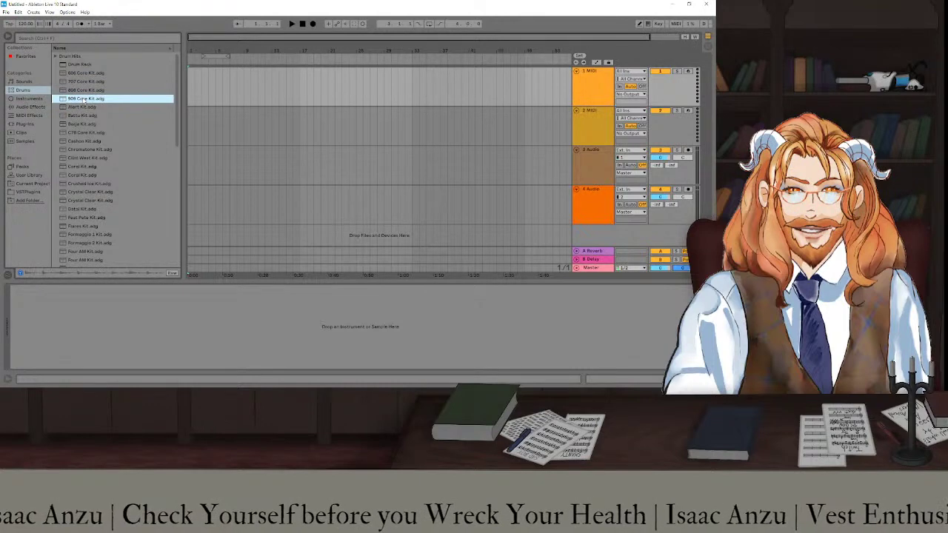
click(88, 83)
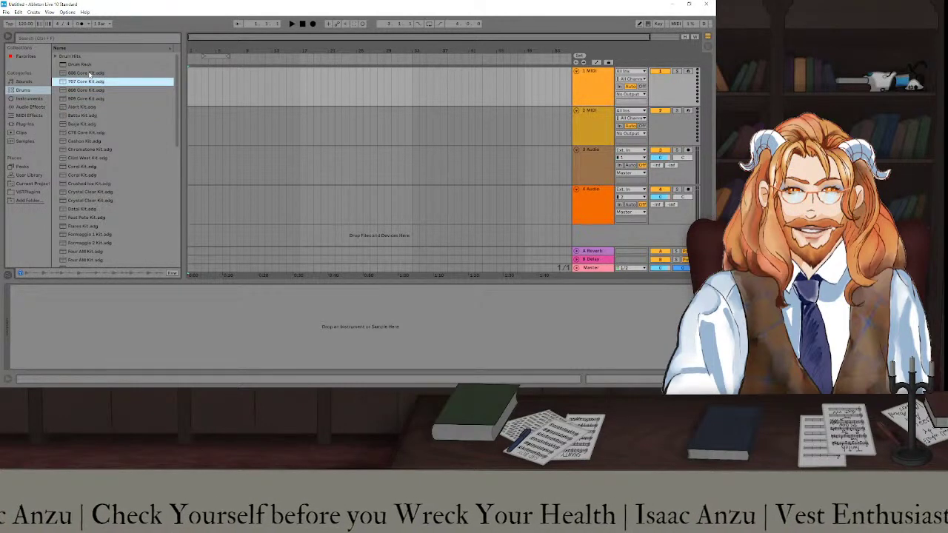
click(89, 74)
click(93, 107)
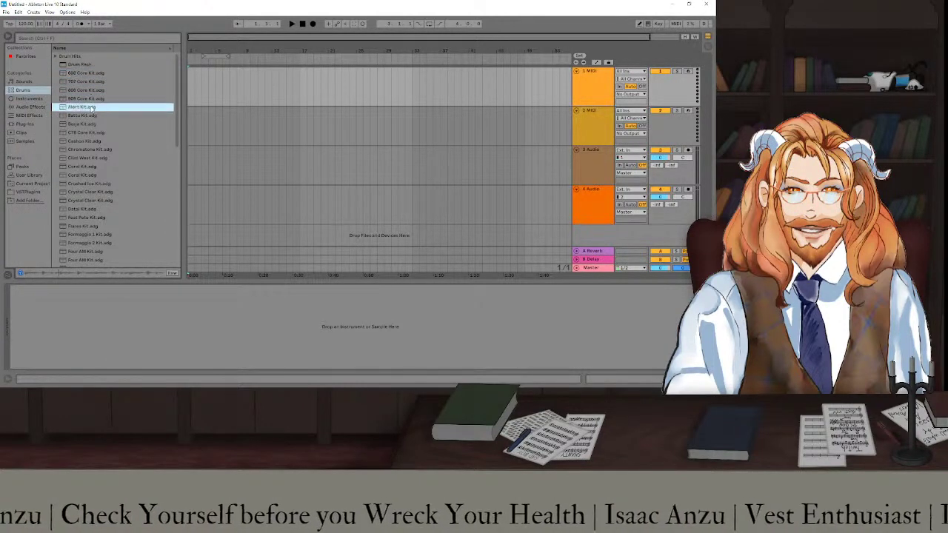
click(92, 116)
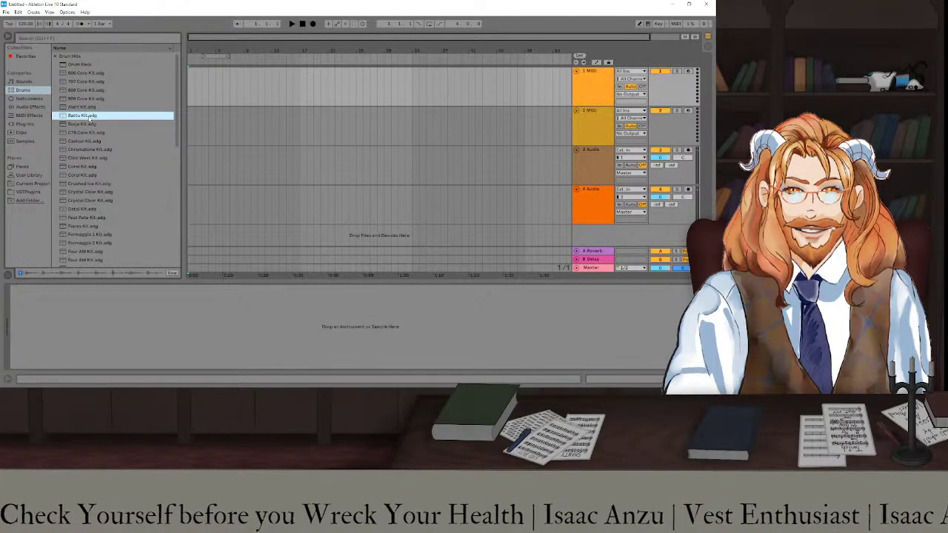
double_click(89, 116)
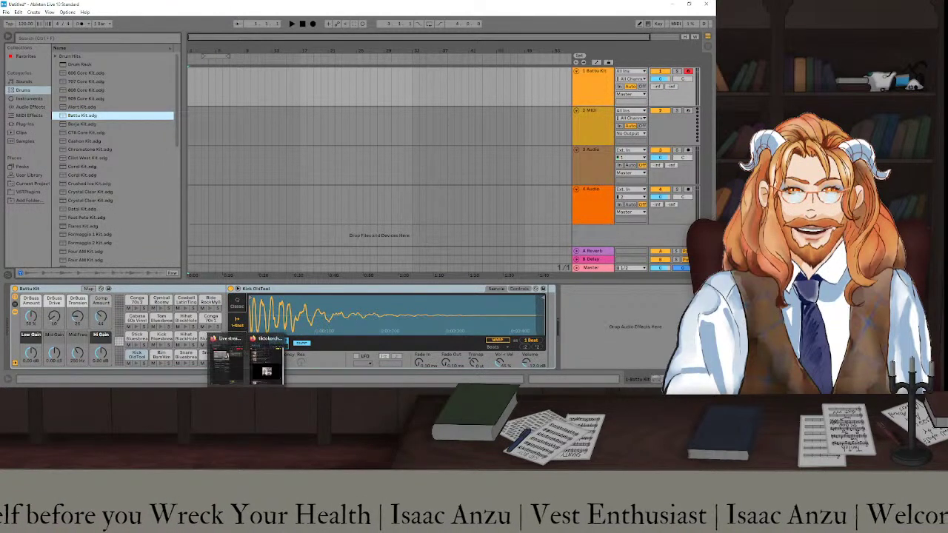
Resume the Reddit video in the browser as a tempo reference and return to Ableton Live.
key(alt+Tab)
mouse_move(481, 329)
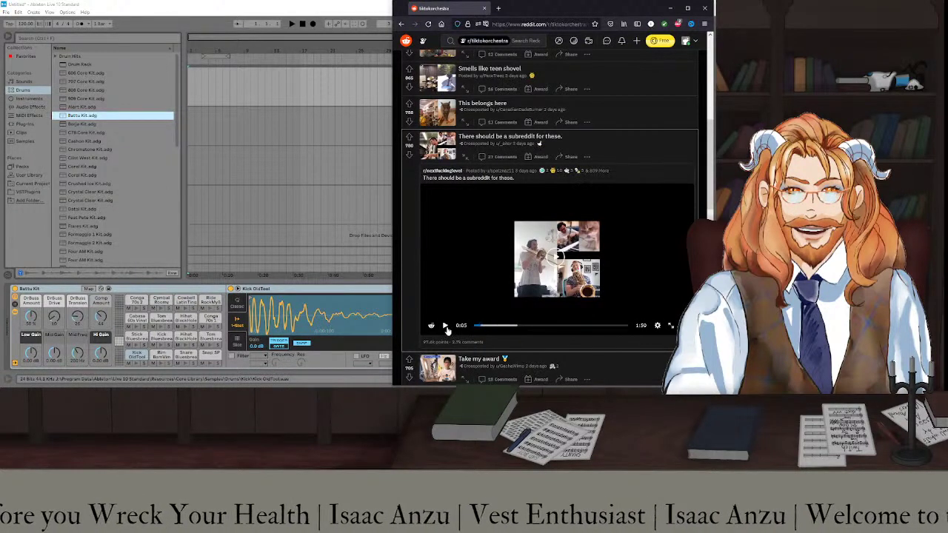
click(444, 325)
click(225, 4)
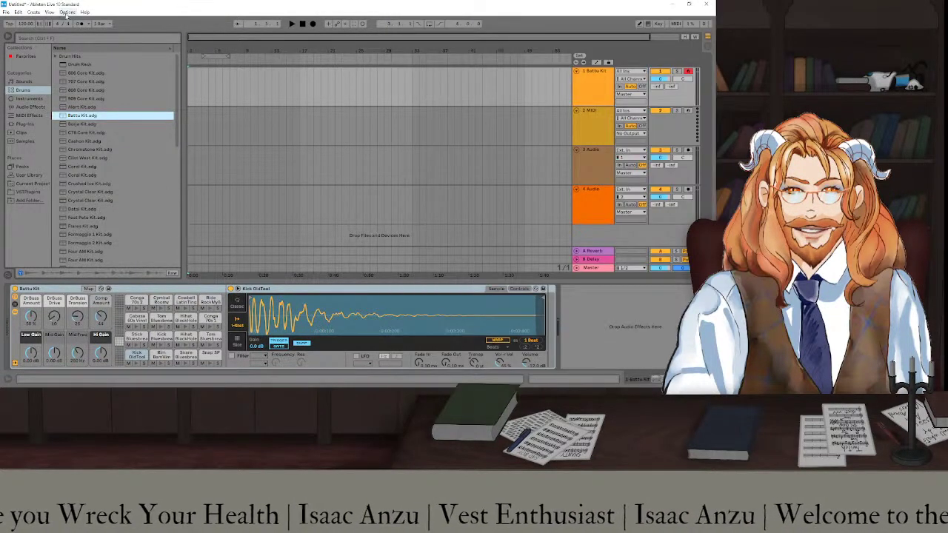
Tap in the project tempo along with the reference video, and stop the transport playback.
click(7, 24)
click(7, 23)
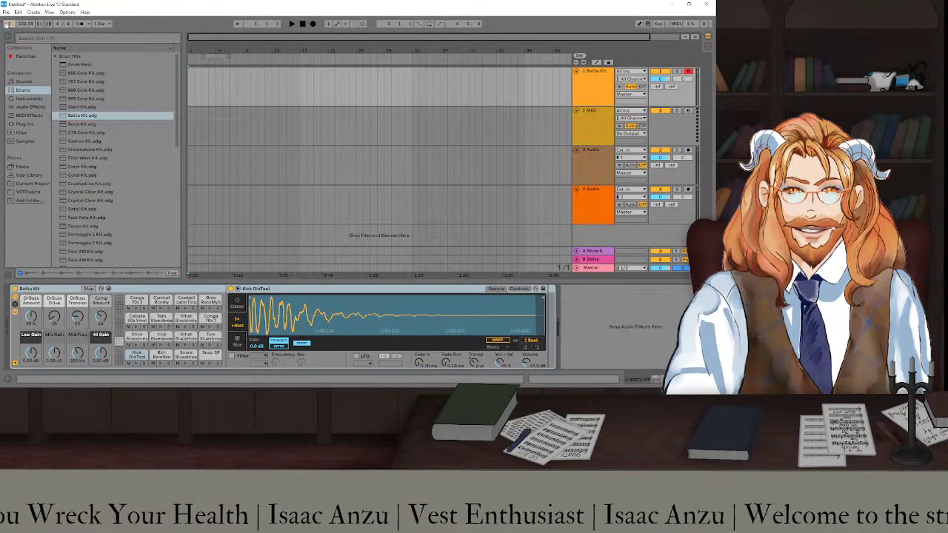
click(6, 24)
click(7, 23)
click(7, 23)
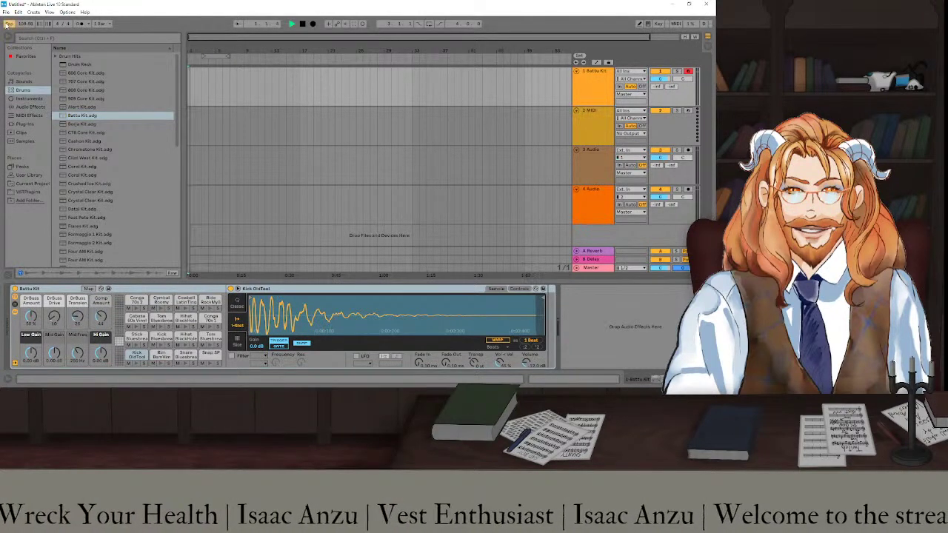
click(7, 24)
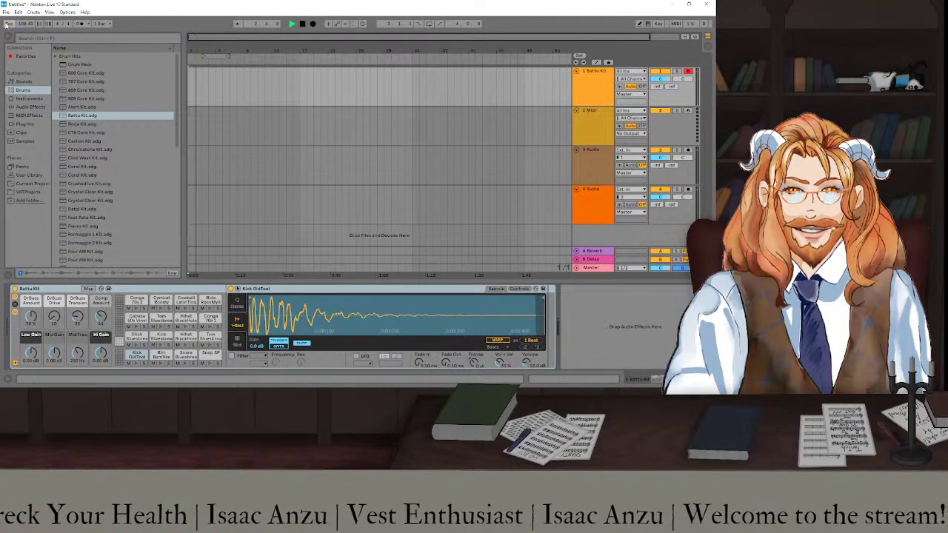
click(7, 23)
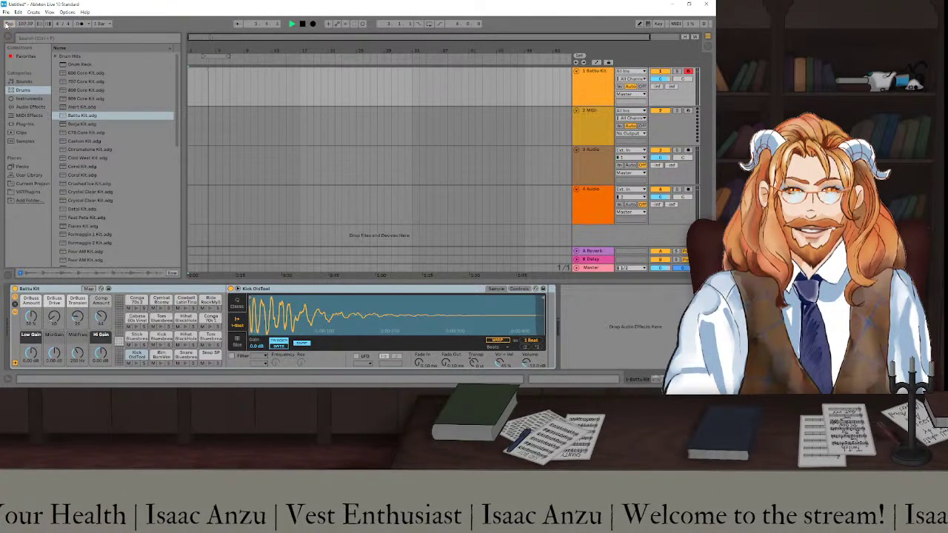
click(7, 23)
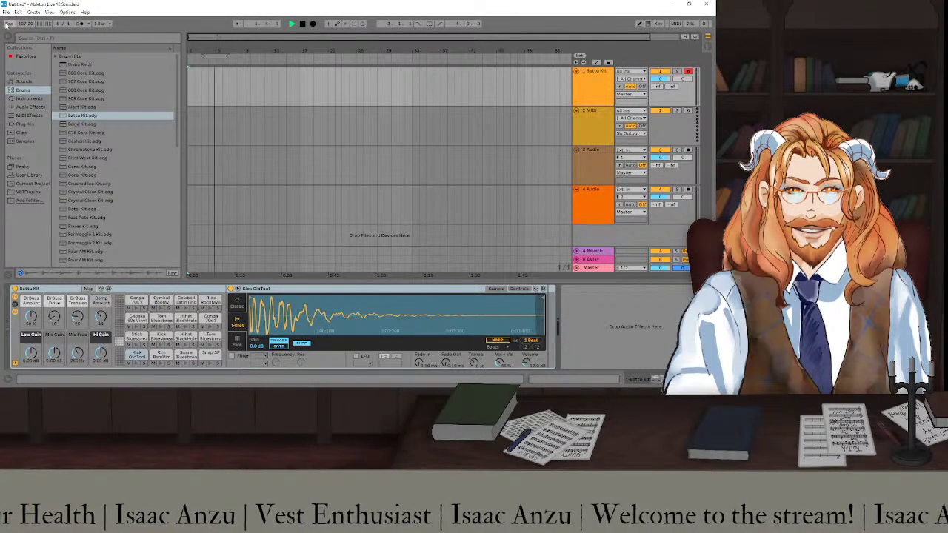
click(6, 24)
click(6, 23)
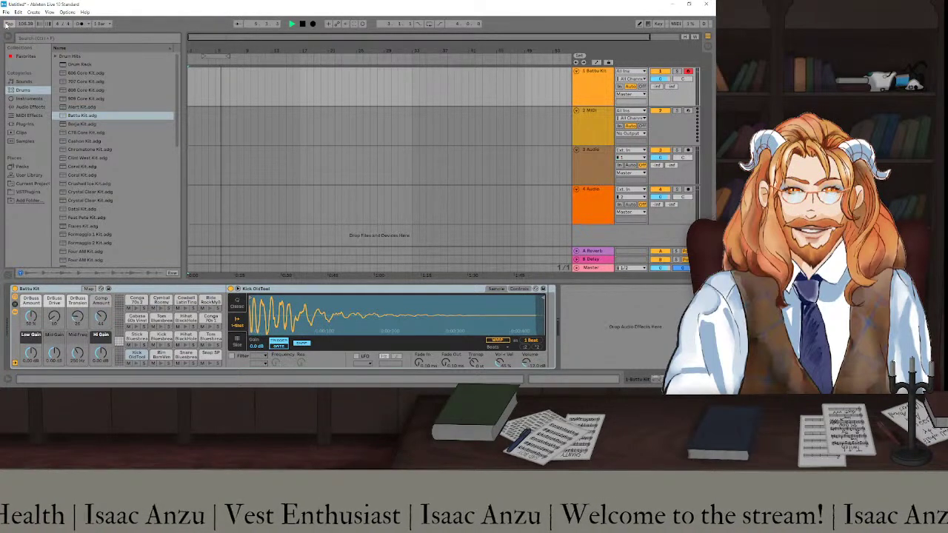
click(7, 24)
click(6, 24)
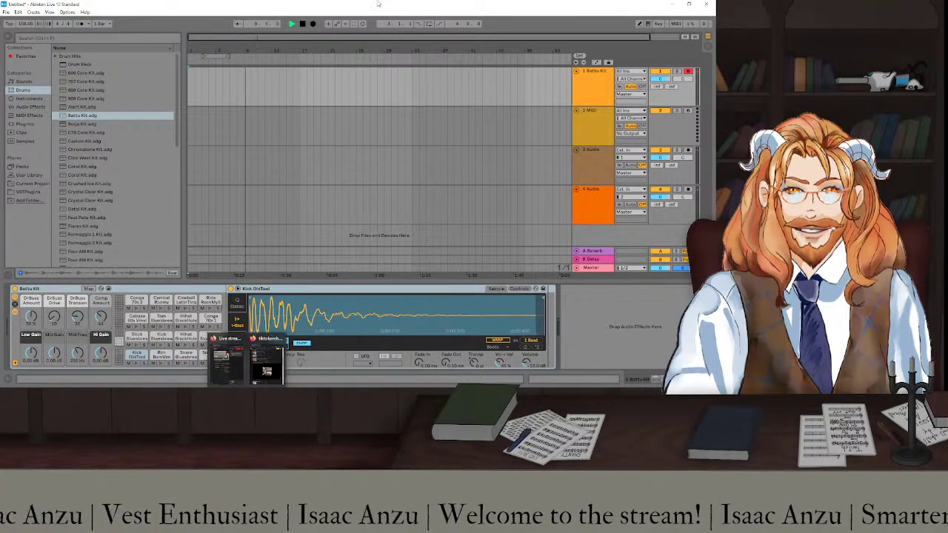
click(303, 24)
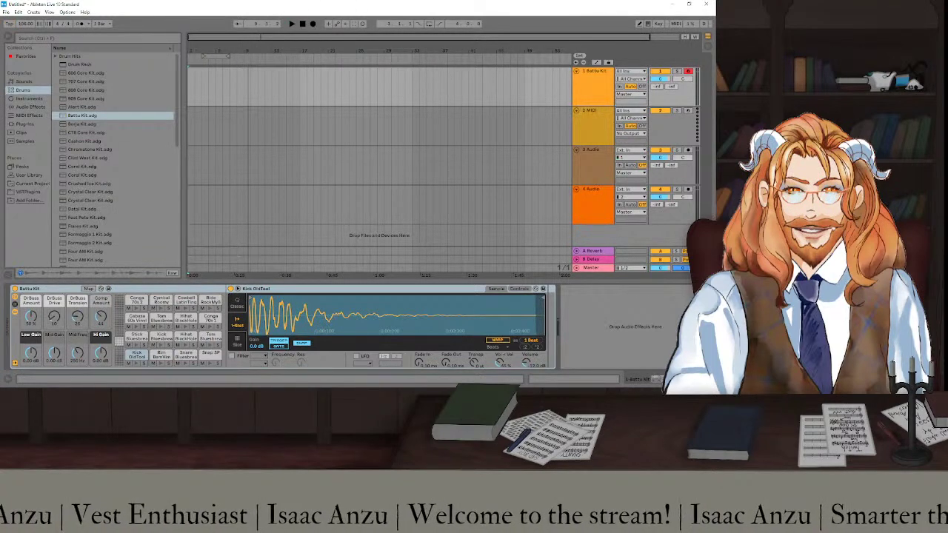
Pause the reference video in the browser, and audition the Battu Kit's drum pads in Ableton Live.
key(alt+Tab)
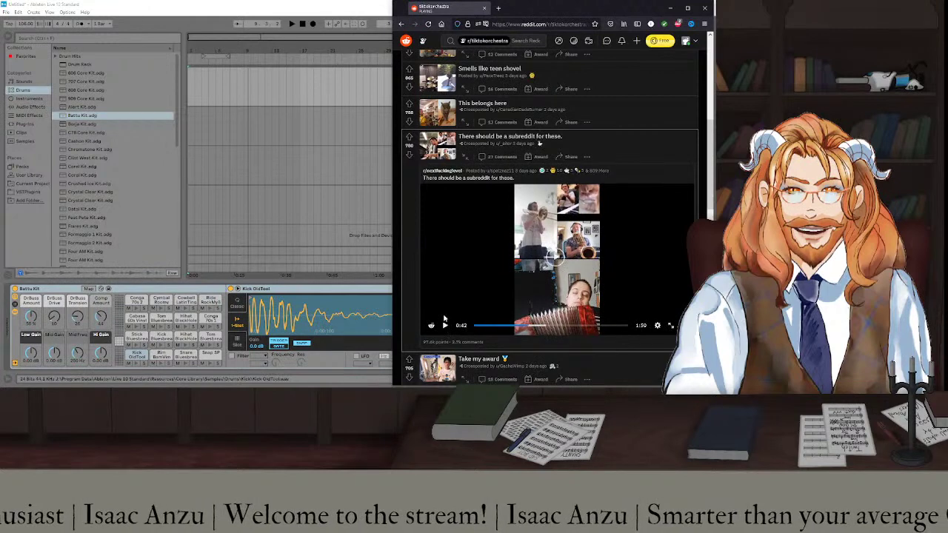
click(300, 3)
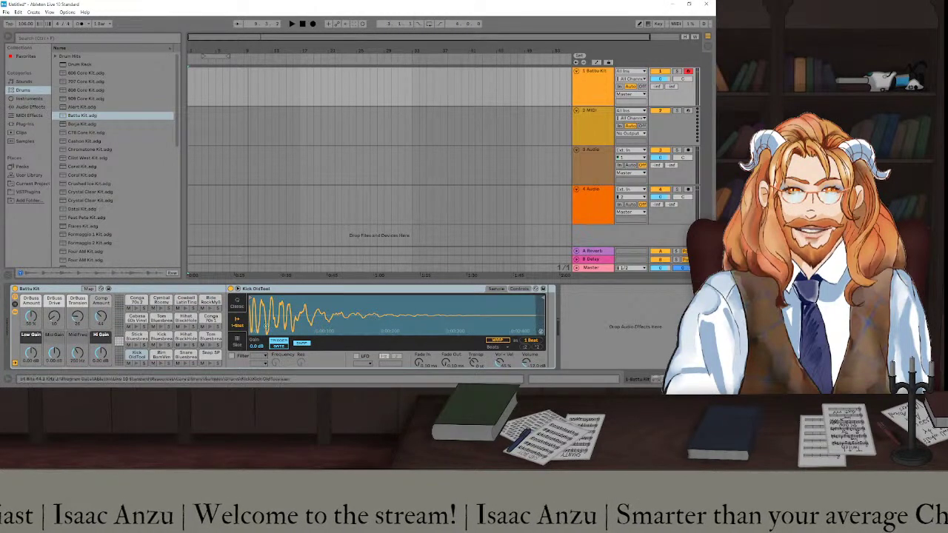
click(186, 345)
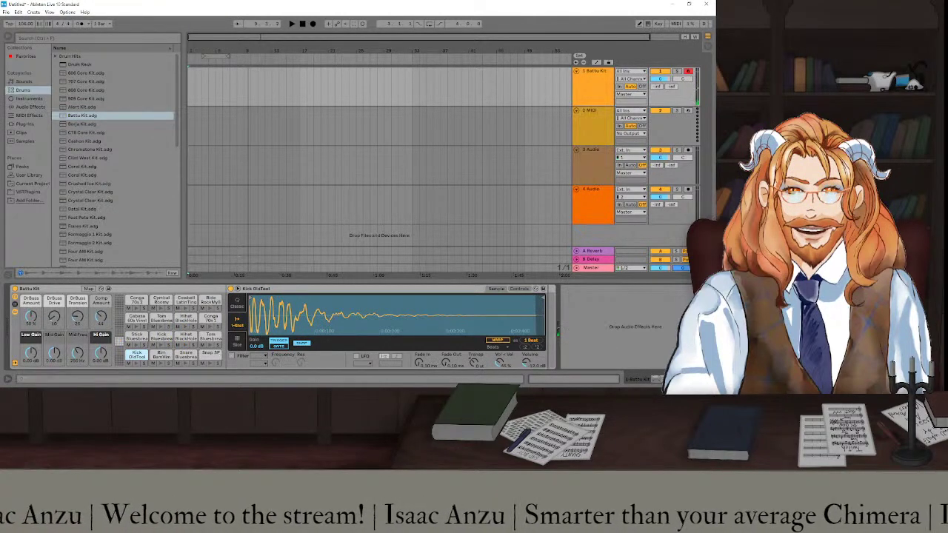
key(Delete)
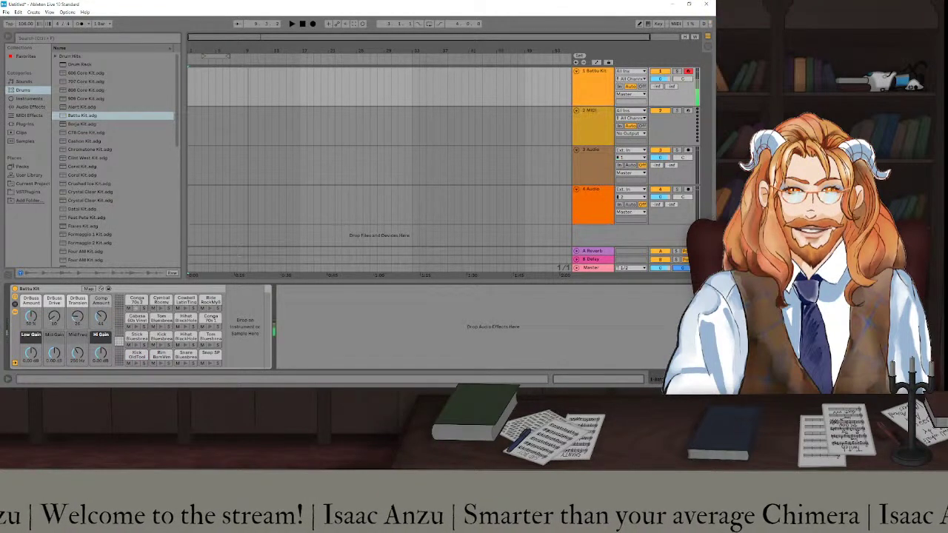
click(137, 300)
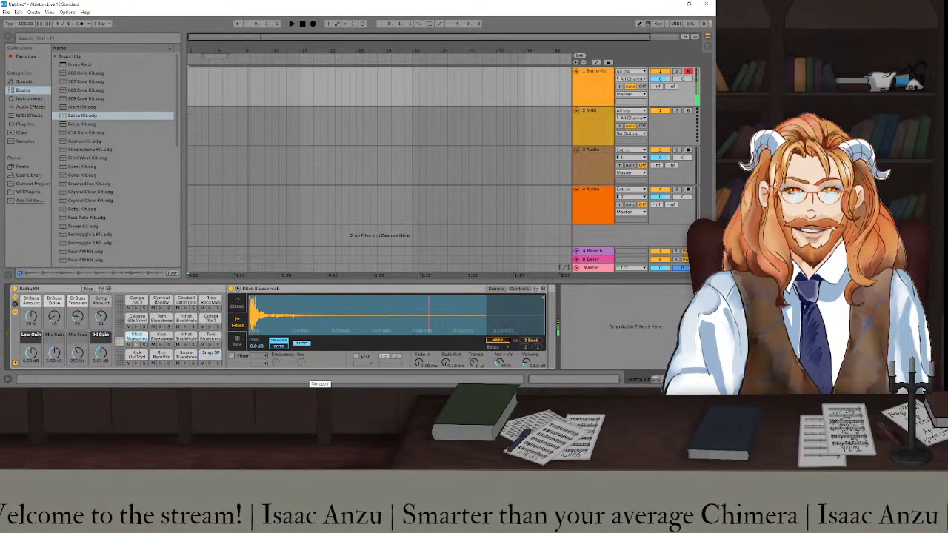
Audition the Battu Kit's cabasa, hi-hat, ride, cowbell and cymbal pads.
click(210, 337)
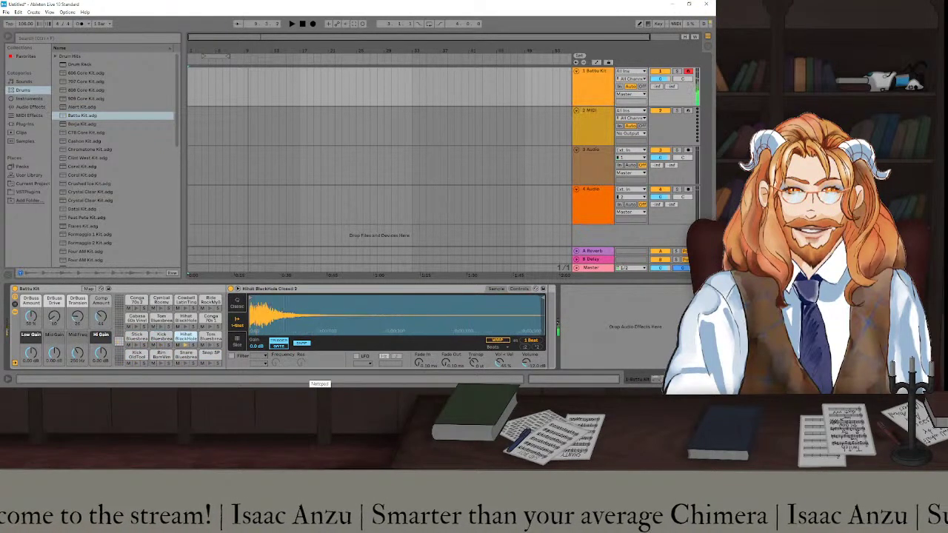
click(137, 319)
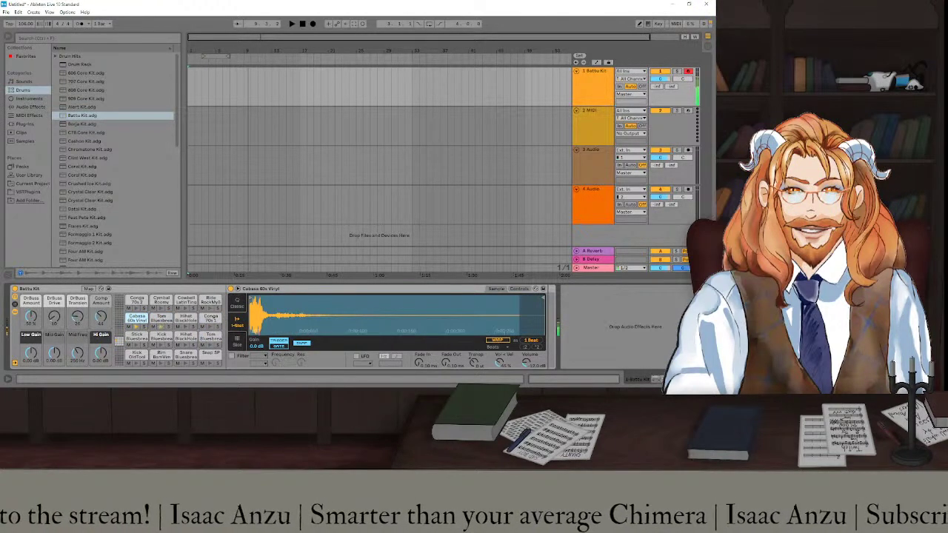
click(185, 318)
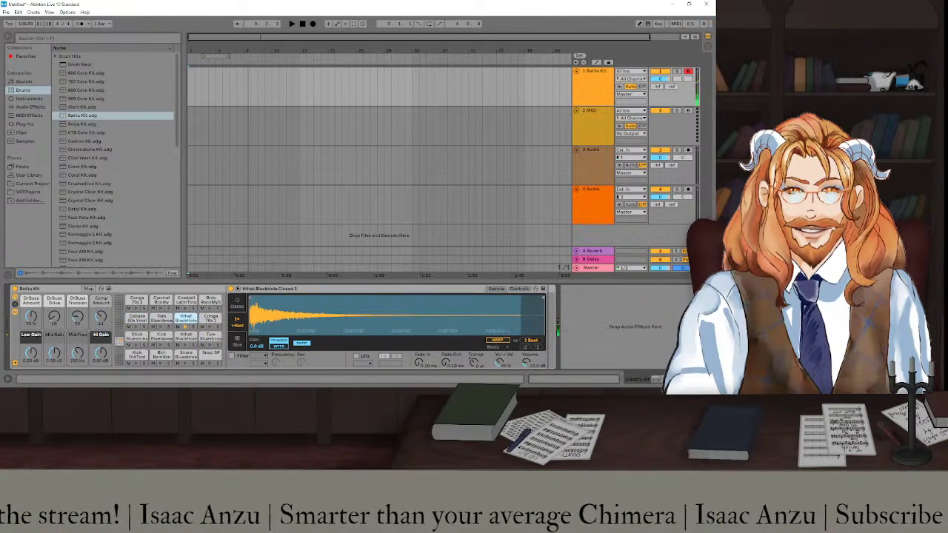
click(210, 300)
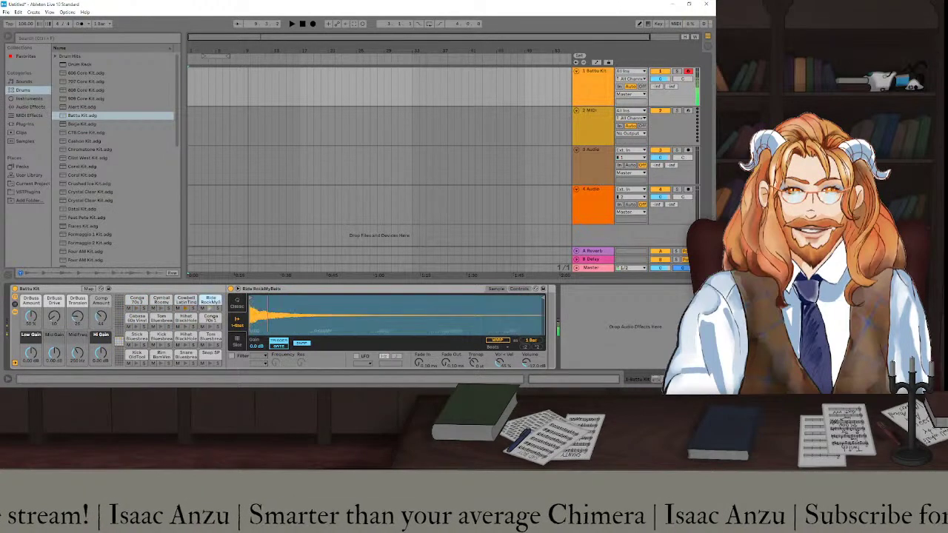
click(186, 300)
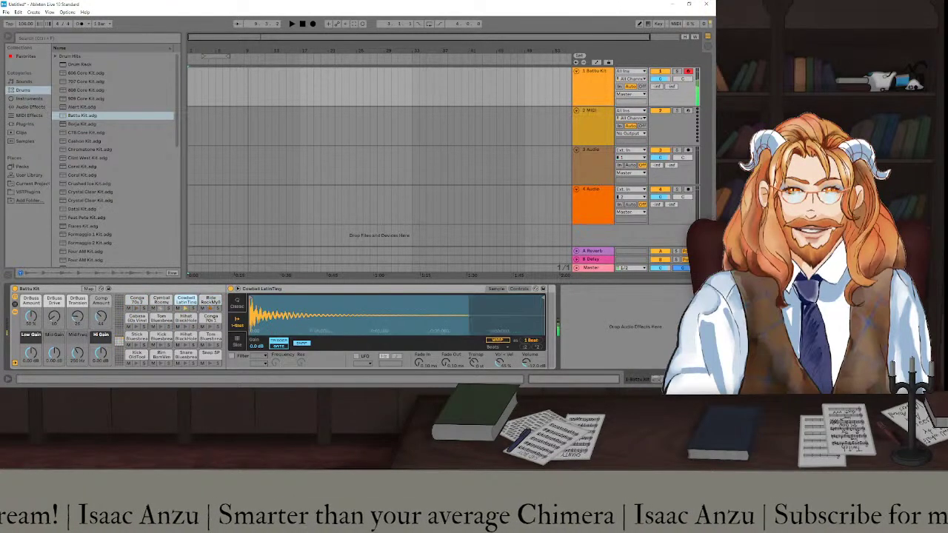
click(162, 300)
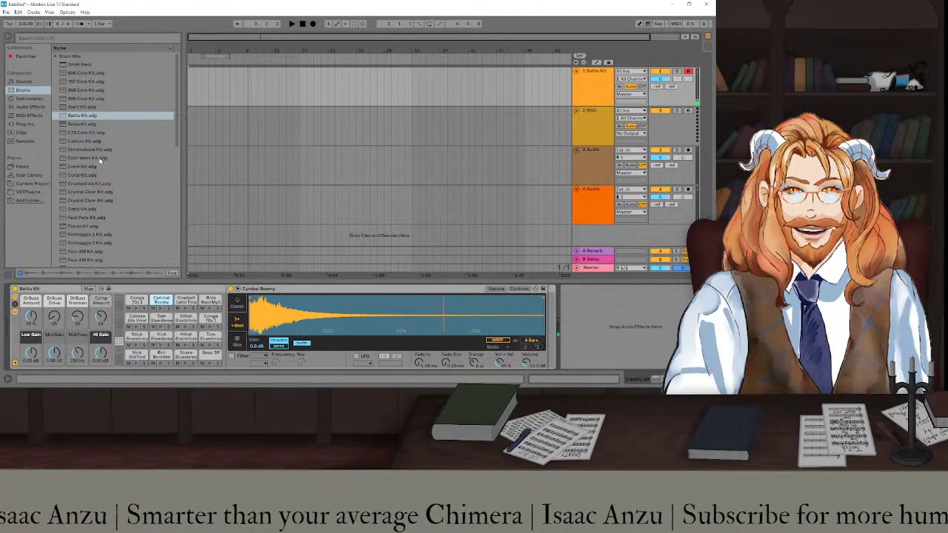
Browse the library's Instruments category, including its Drum Rack presets, and the Samples category.
click(28, 98)
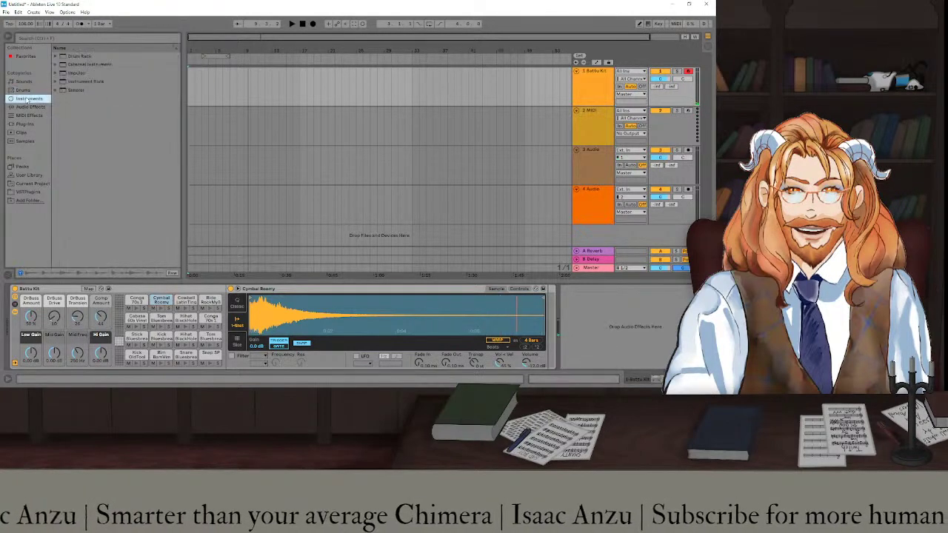
click(55, 57)
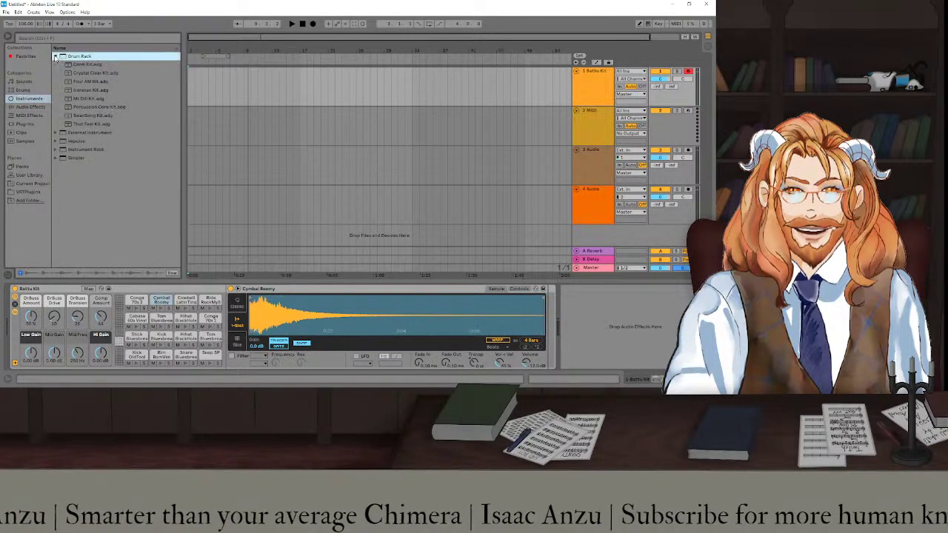
click(54, 56)
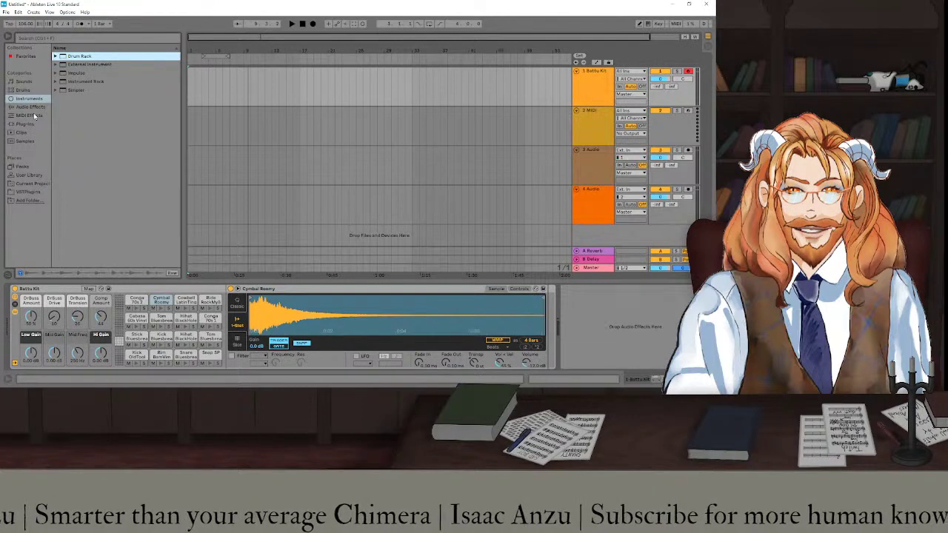
click(23, 135)
click(22, 141)
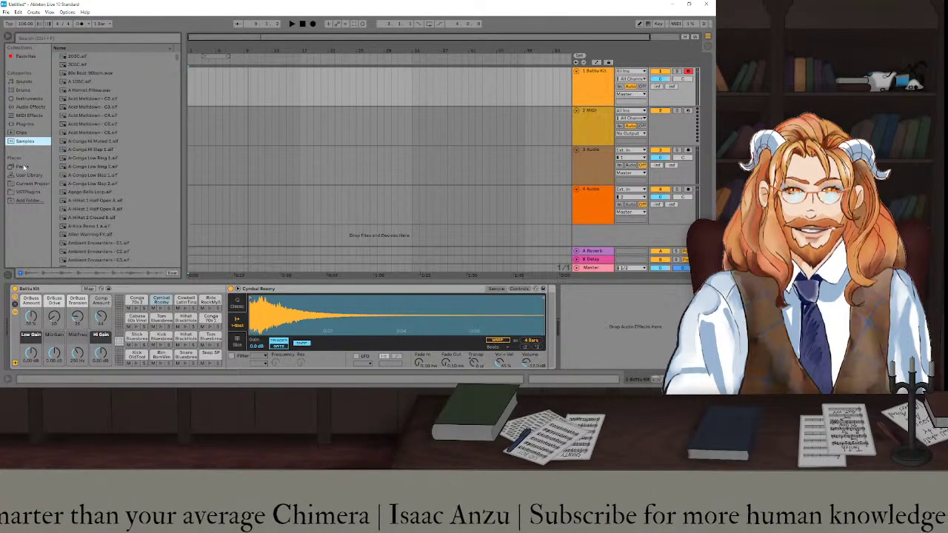
Open the Hihat folder within the Core Library pack's Samples > Drums folders.
click(23, 167)
click(55, 57)
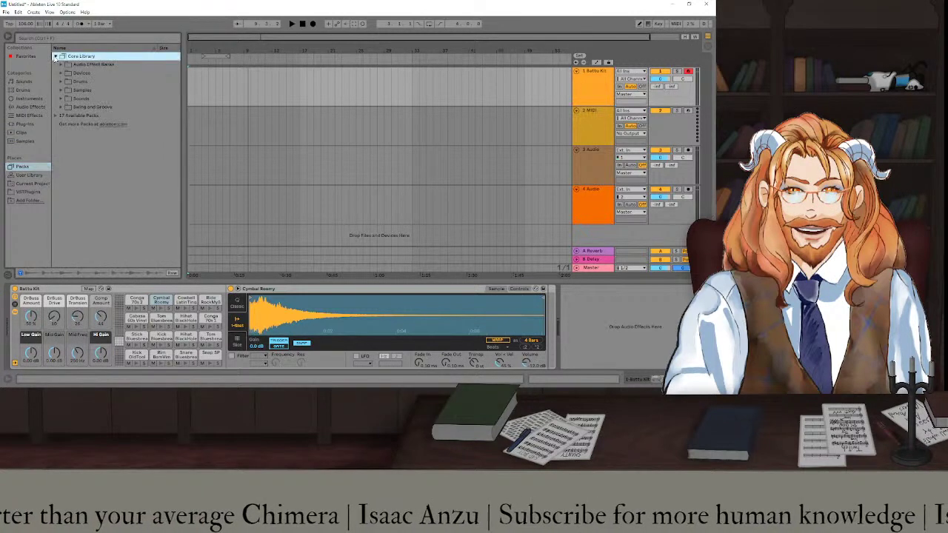
click(61, 82)
click(61, 82)
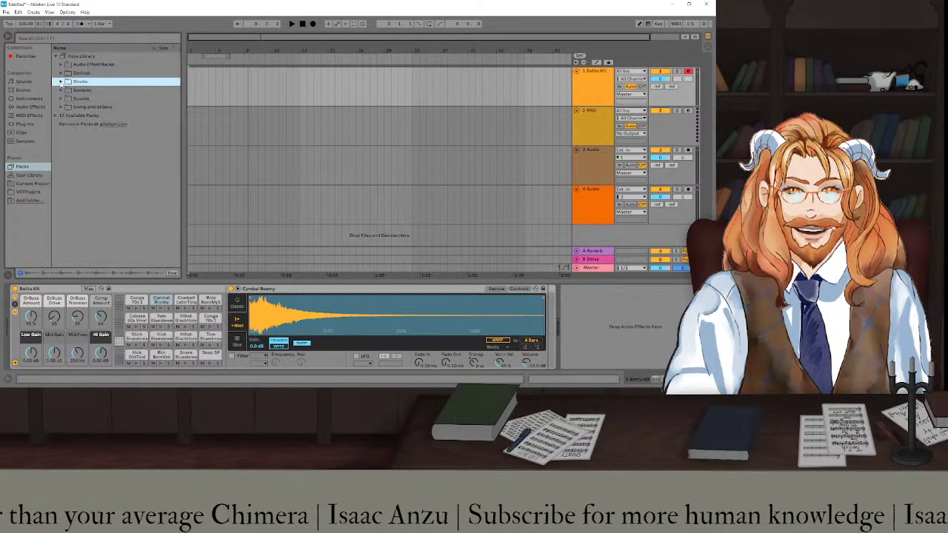
click(60, 90)
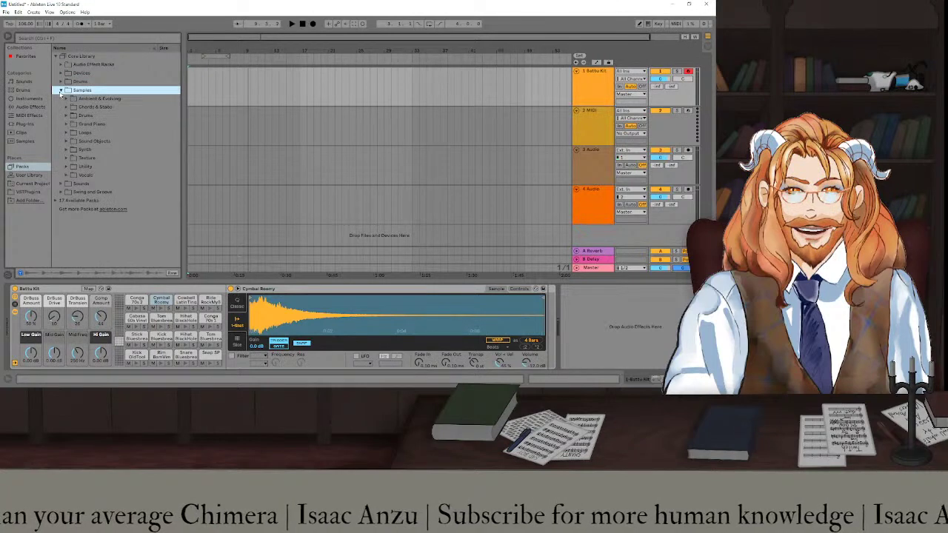
click(66, 115)
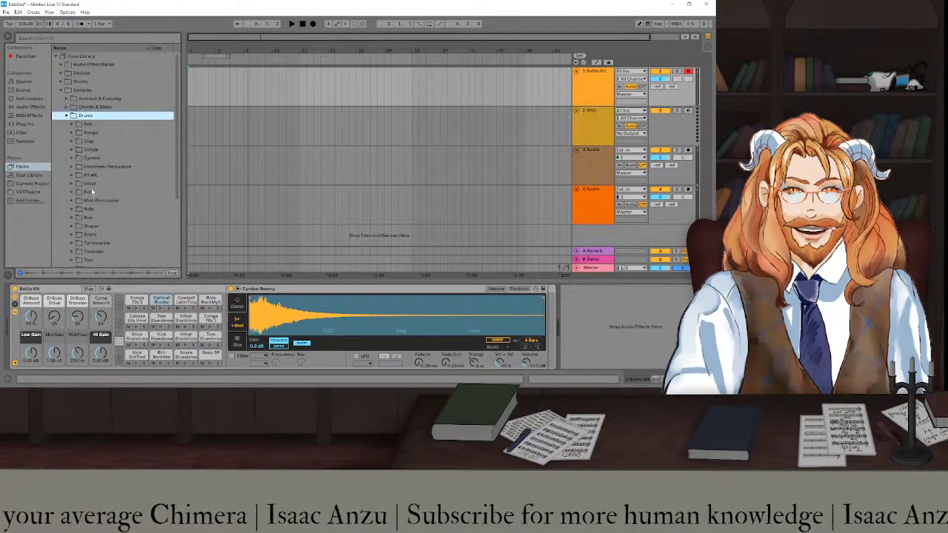
scroll(91, 188, down, 3)
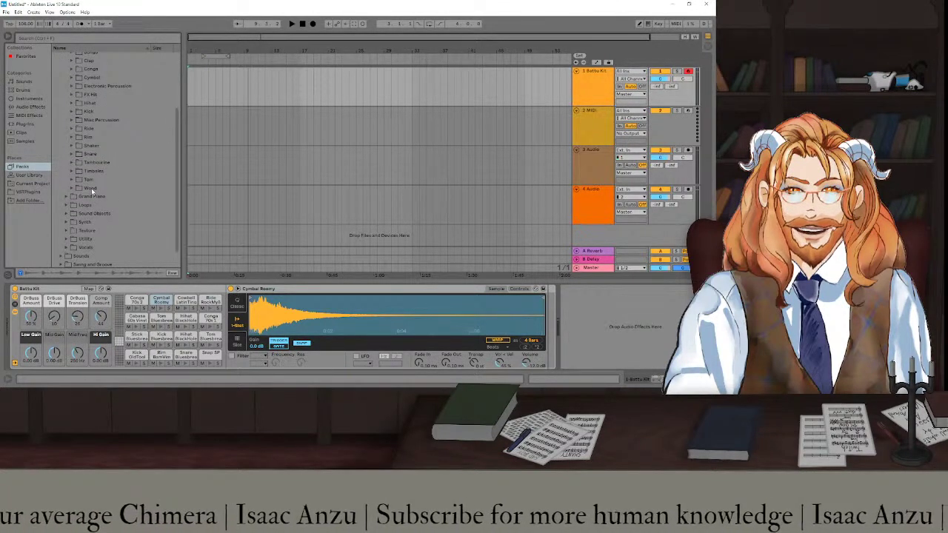
scroll(83, 184, up, 1)
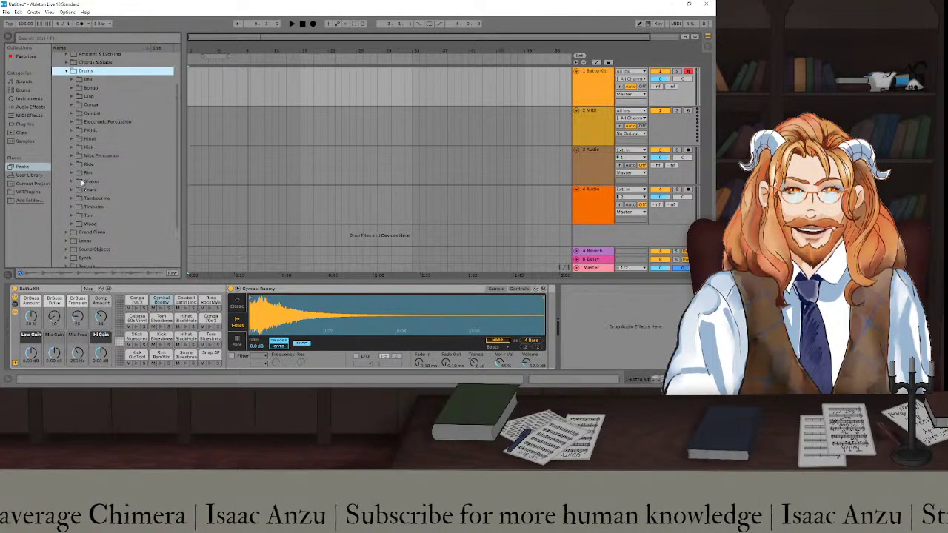
click(71, 139)
Audition hi-hat samples from A-Hihat 1 Half Open through the 808 and Acoustic variants.
scroll(110, 142, down, 2)
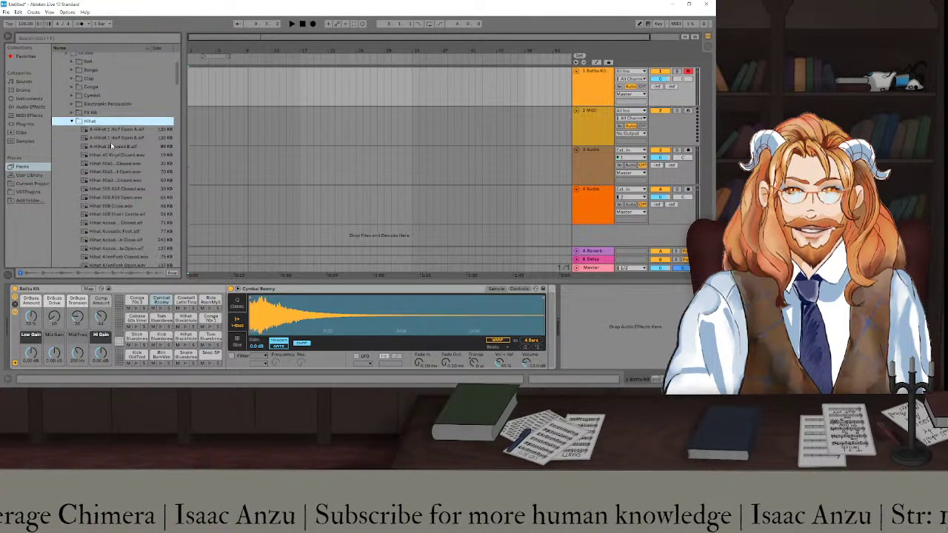
click(115, 94)
click(116, 102)
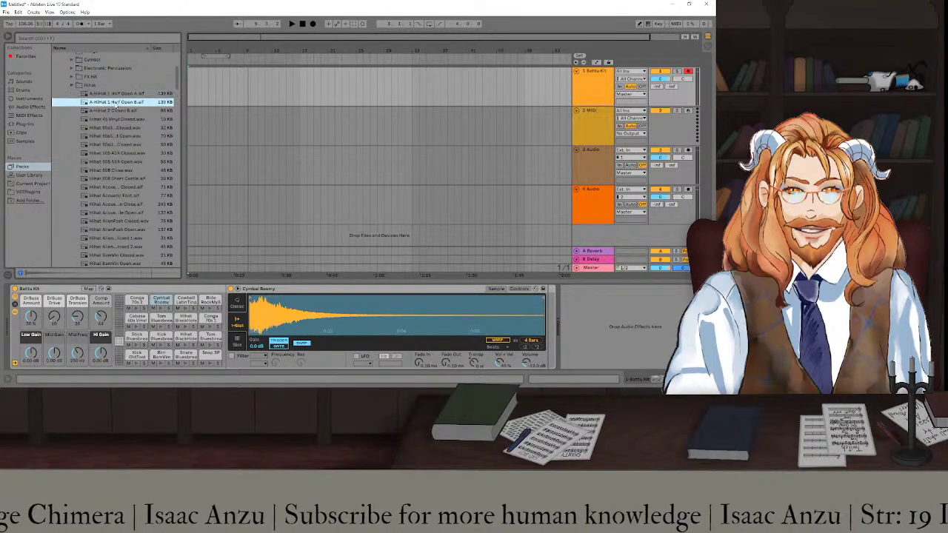
click(114, 111)
click(113, 128)
scroll(112, 127, down, 1)
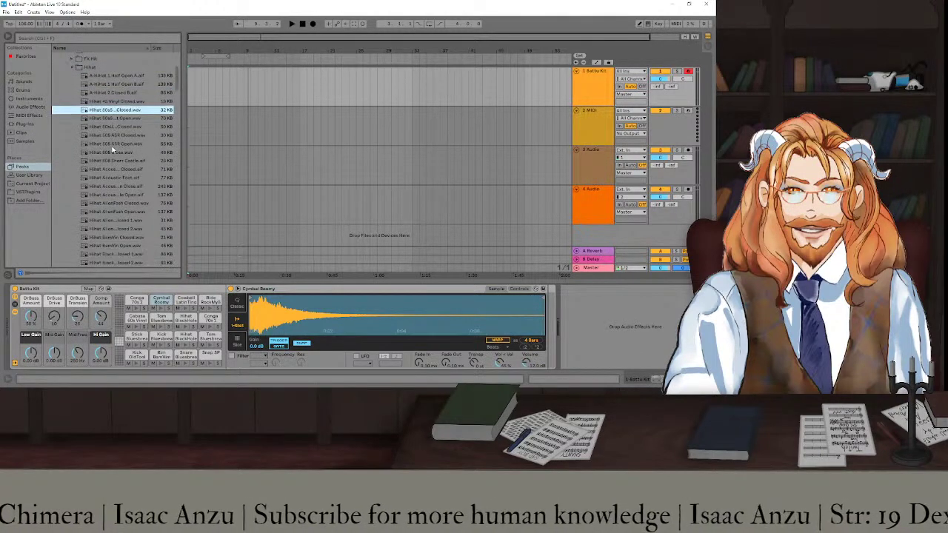
click(109, 101)
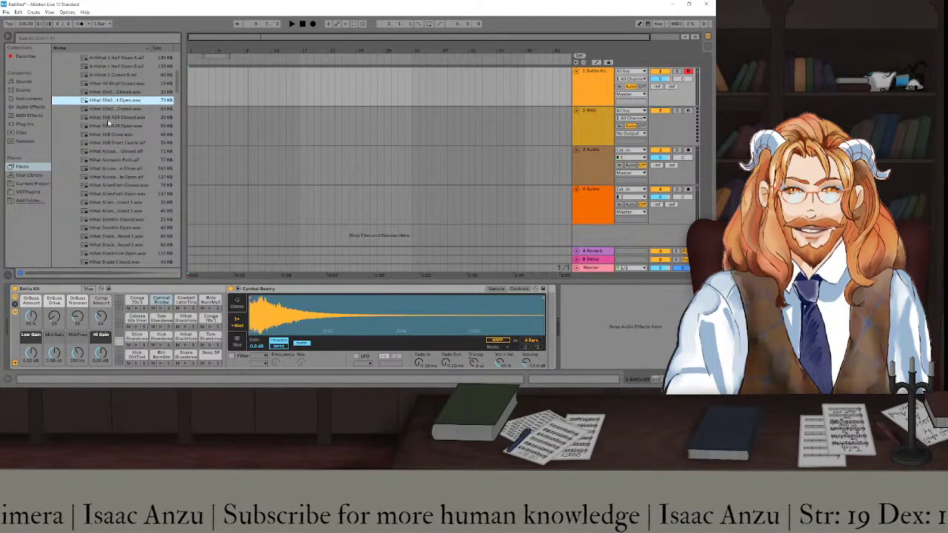
click(109, 135)
click(111, 144)
click(107, 160)
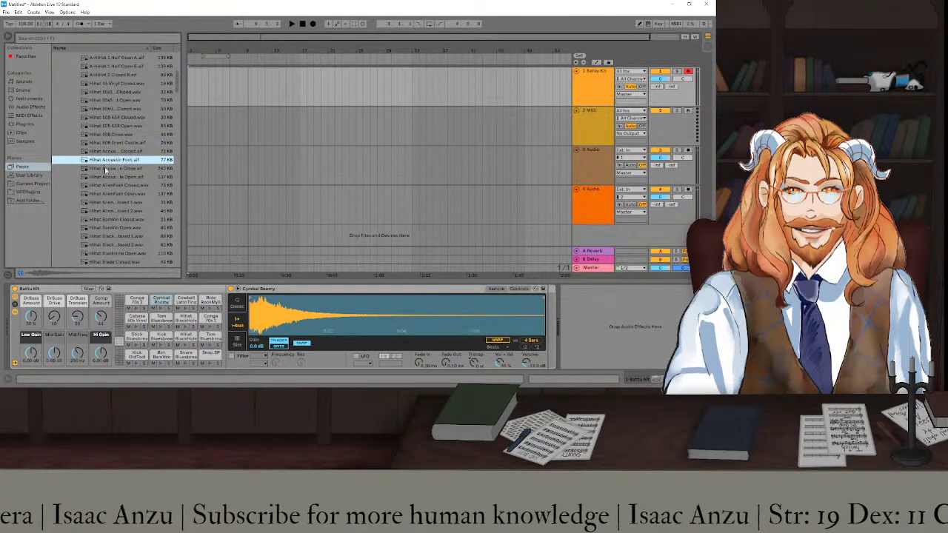
click(104, 176)
Audition further open hi-hat samples, including AlienFish, BlackHole, BlueRoom, Bluesbreak and Bring Em Open.
scroll(112, 126, down, 2)
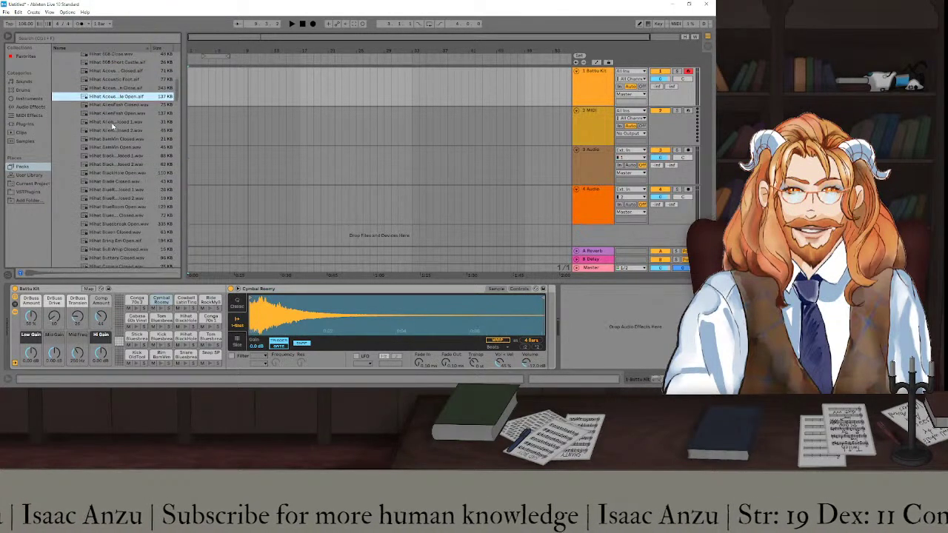
click(113, 115)
click(111, 146)
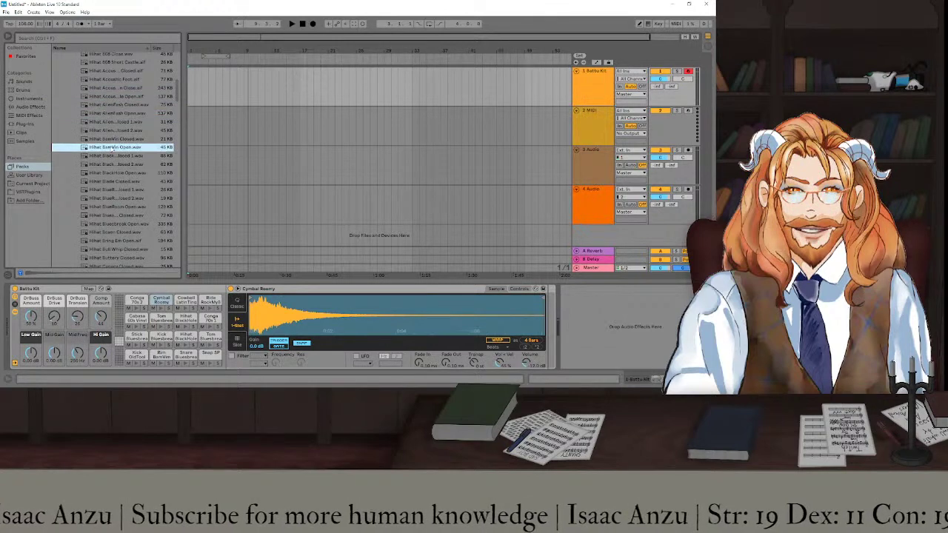
scroll(111, 130, down, 2)
click(111, 119)
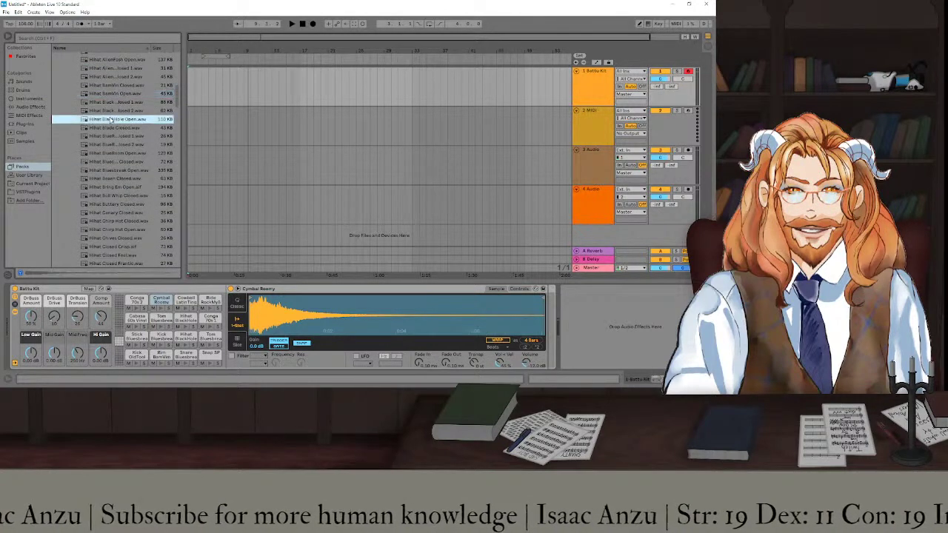
click(108, 153)
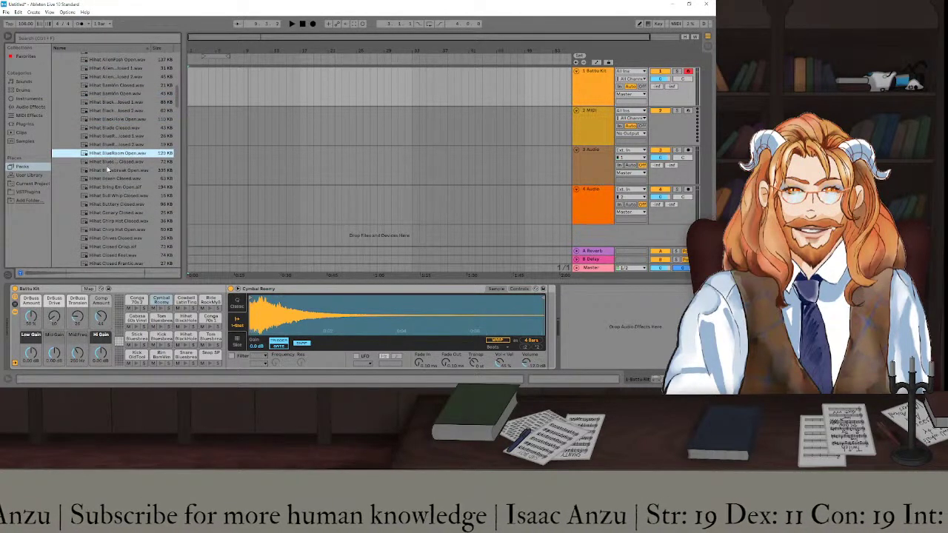
click(109, 171)
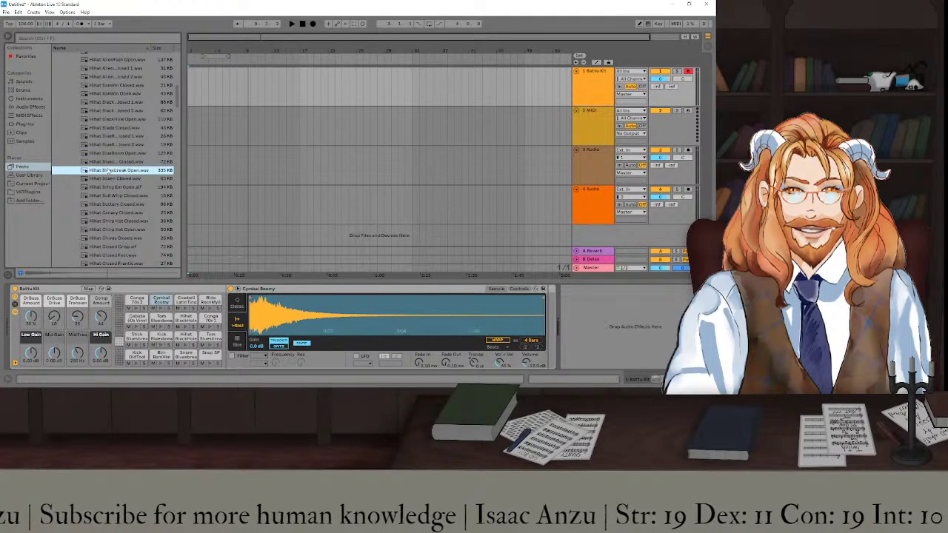
scroll(108, 166, down, 3)
click(109, 142)
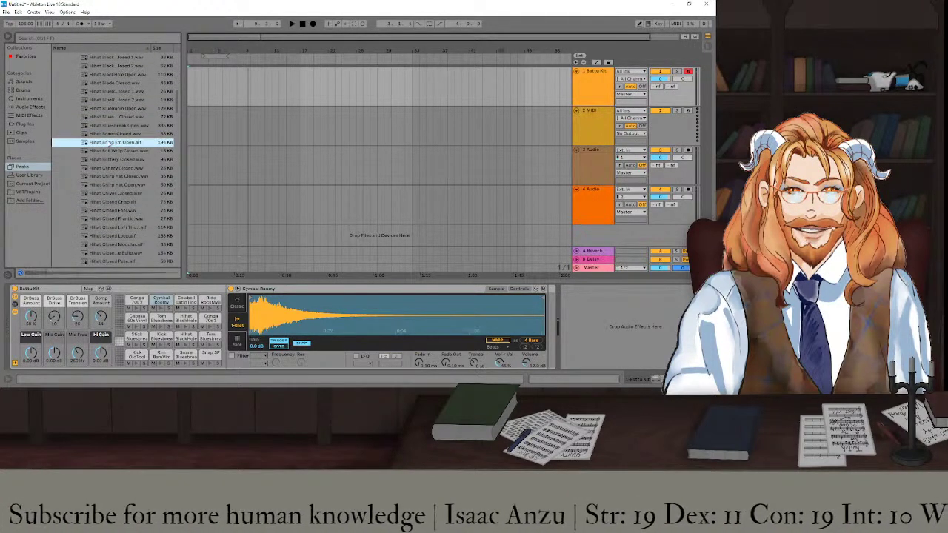
Audition Hihat Chirp Hat Open and the closed hi-hat samples following it, including Closed Fest, LoFi Thizz and Modular.
scroll(109, 143, down, 3)
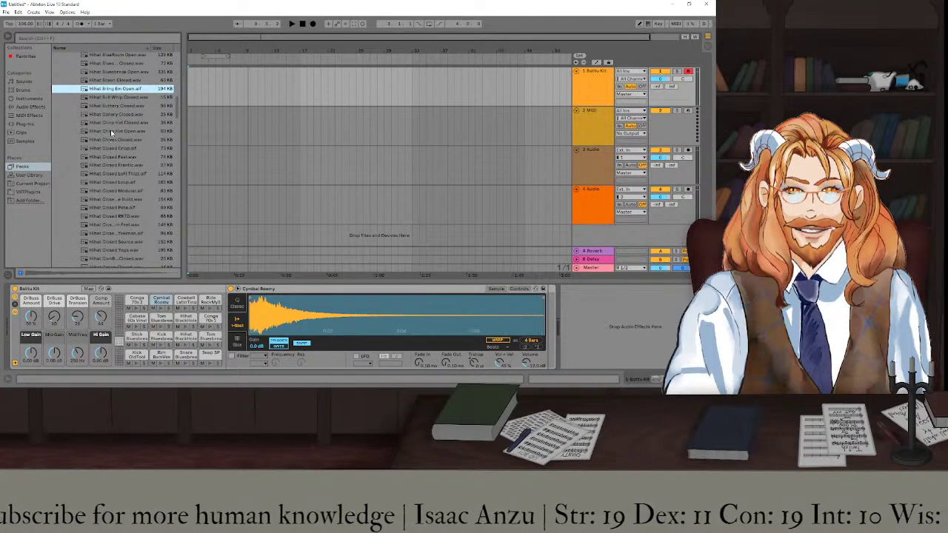
click(110, 131)
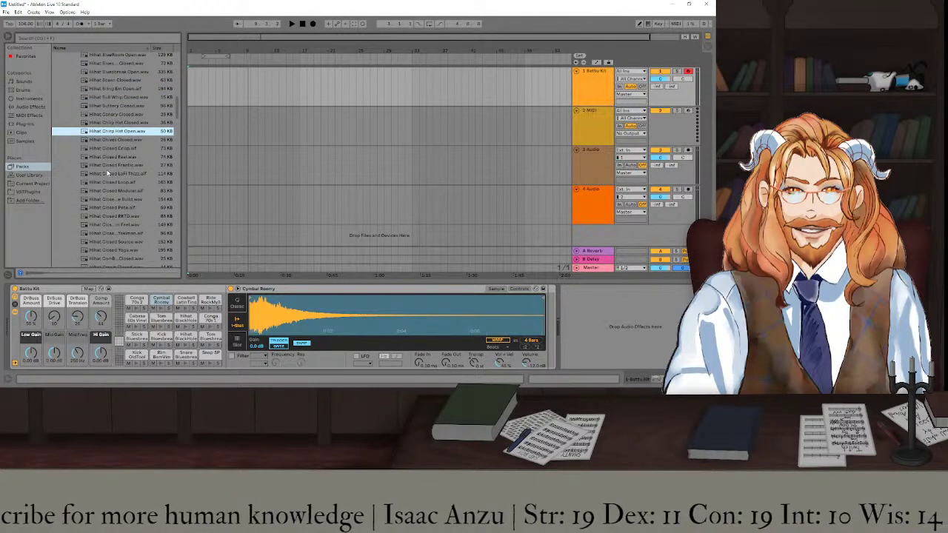
key(Down)
key(Down)
key(Down)
key(Down)
key(Down)
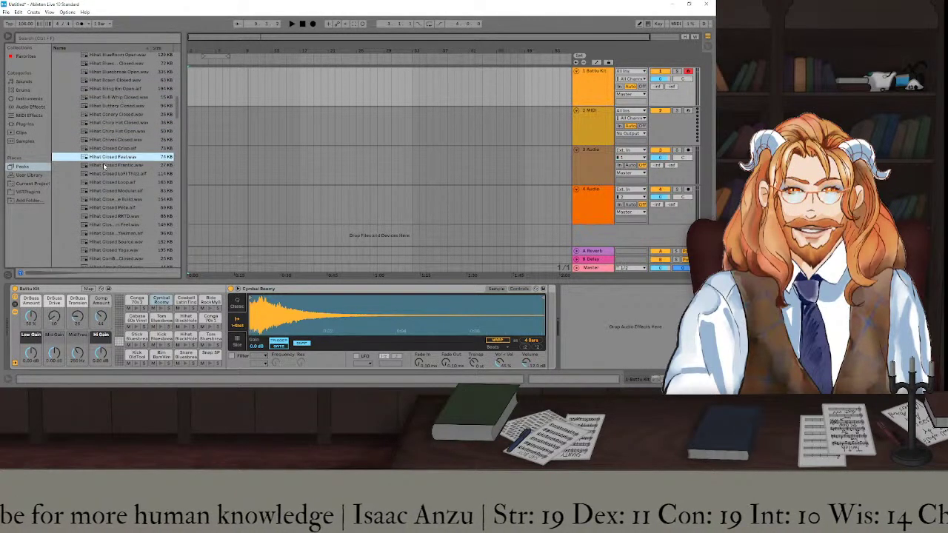
key(Down)
key(Down)
key(Down)
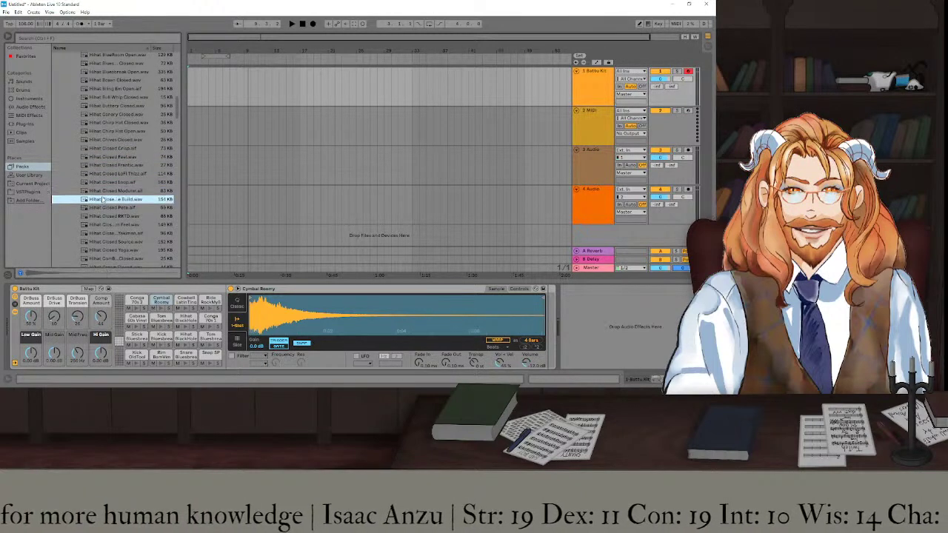
Audition the hi-hat samples following Closed Modular, from Closed Pete and Closed RKTO through Cream Closed to Dizzy Open.
scroll(110, 149, down, 5)
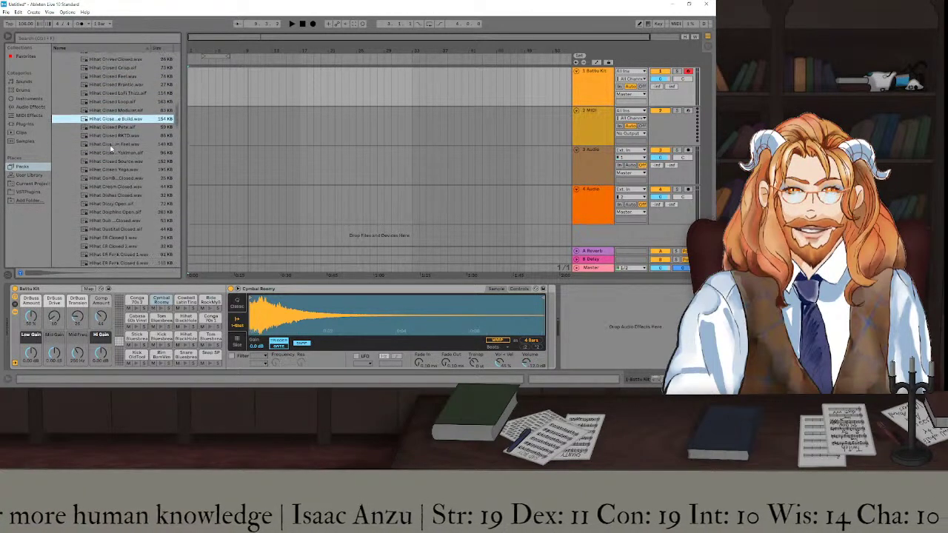
scroll(110, 145, down, 1)
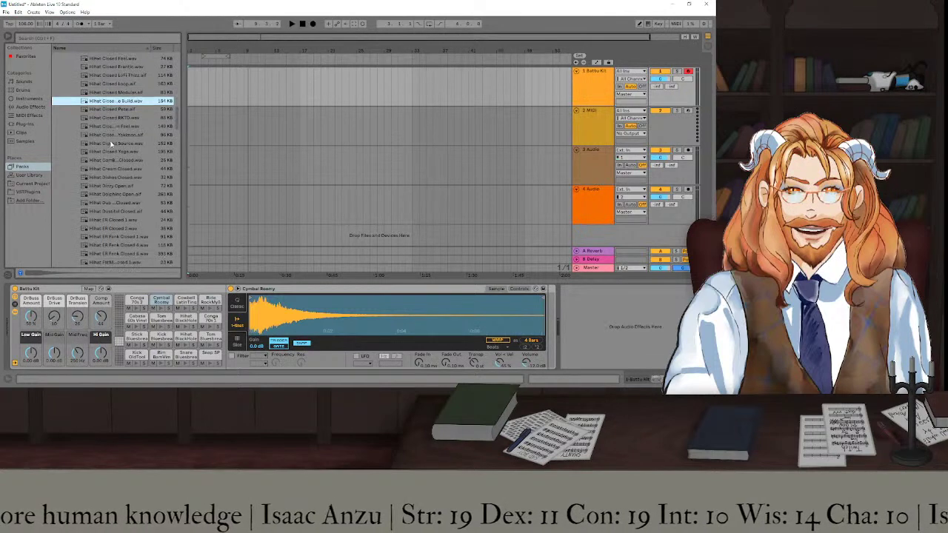
key(Down)
key(Down)
key(Down)
key(Down)
key(Down)
key(Down)
key(Down)
key(Down)
key(Down)
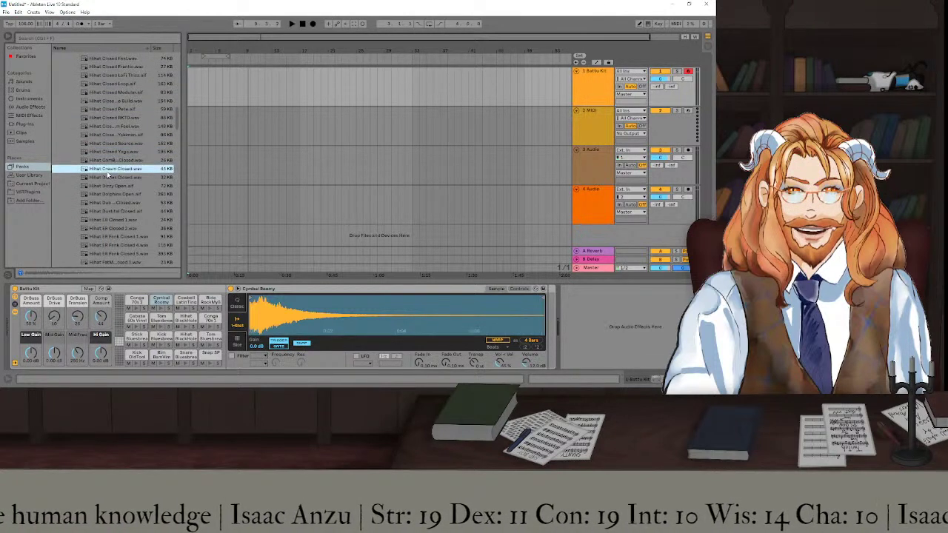
scroll(108, 169, down, 1)
key(Down)
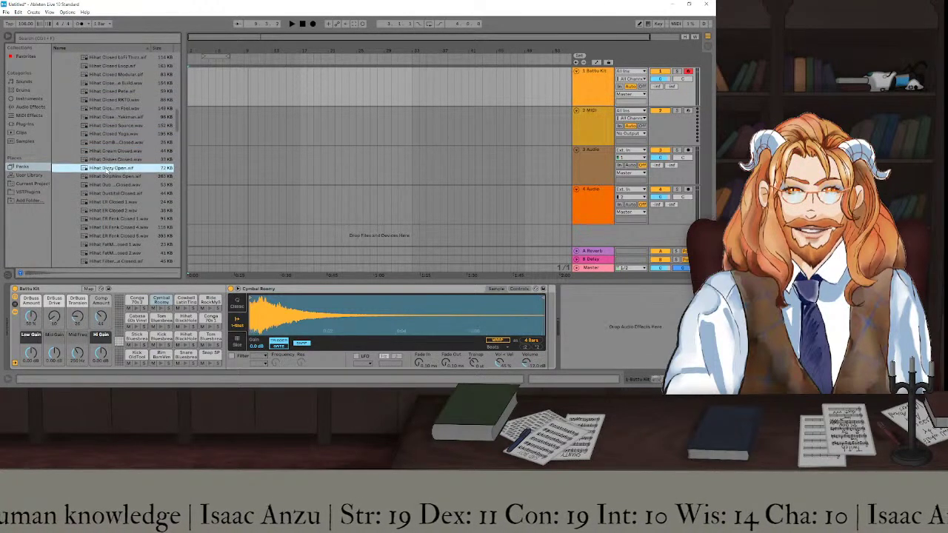
Audition the Funk Open and FutureMPC Open hi-hat samples.
scroll(107, 171, down, 3)
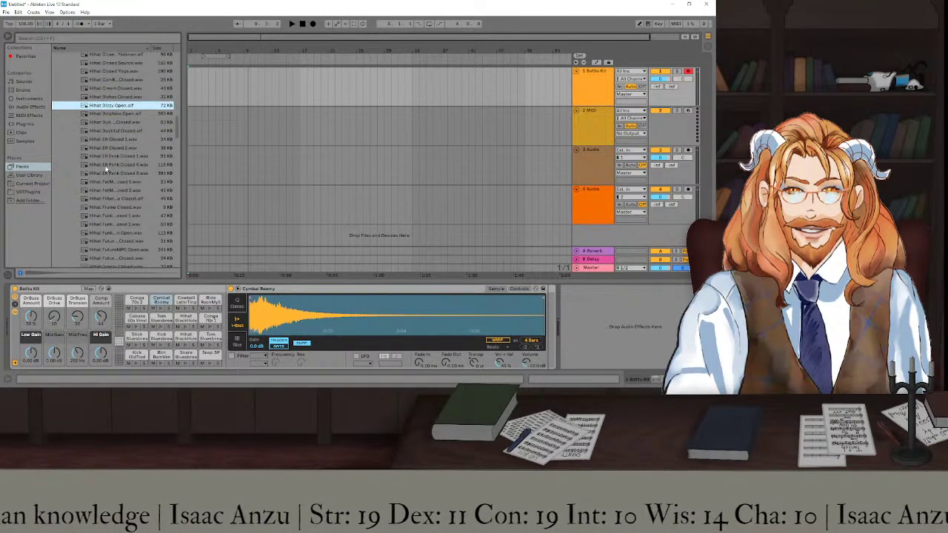
scroll(106, 171, down, 1)
scroll(106, 170, down, 2)
scroll(106, 169, down, 1)
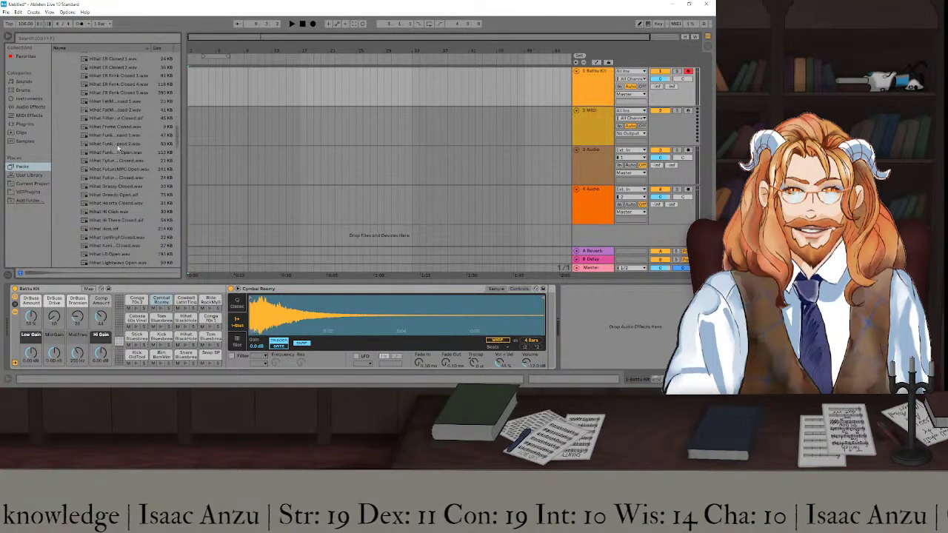
click(116, 152)
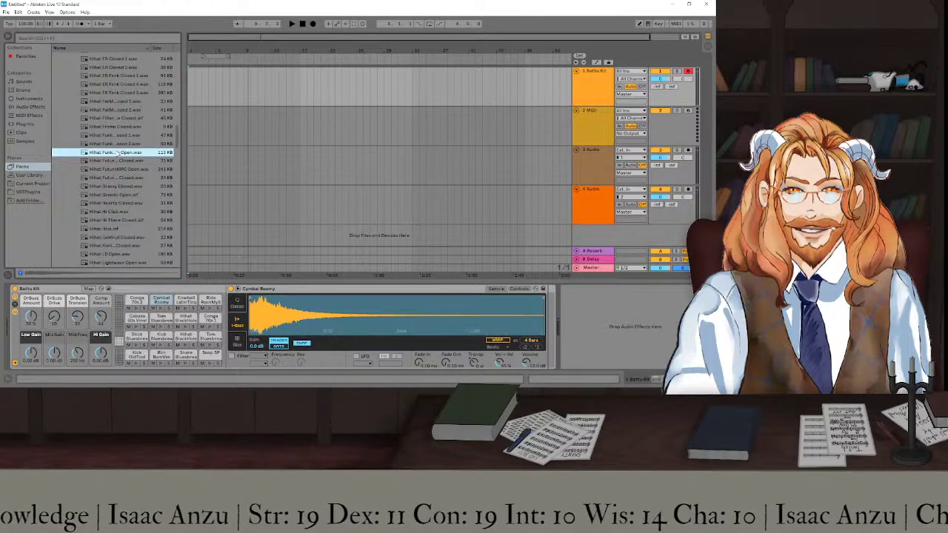
scroll(115, 156, down, 2)
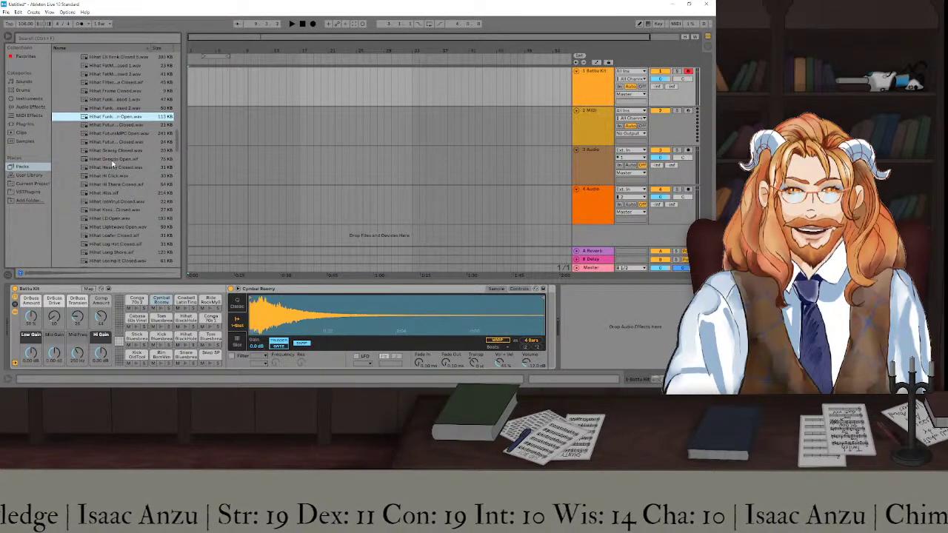
click(117, 135)
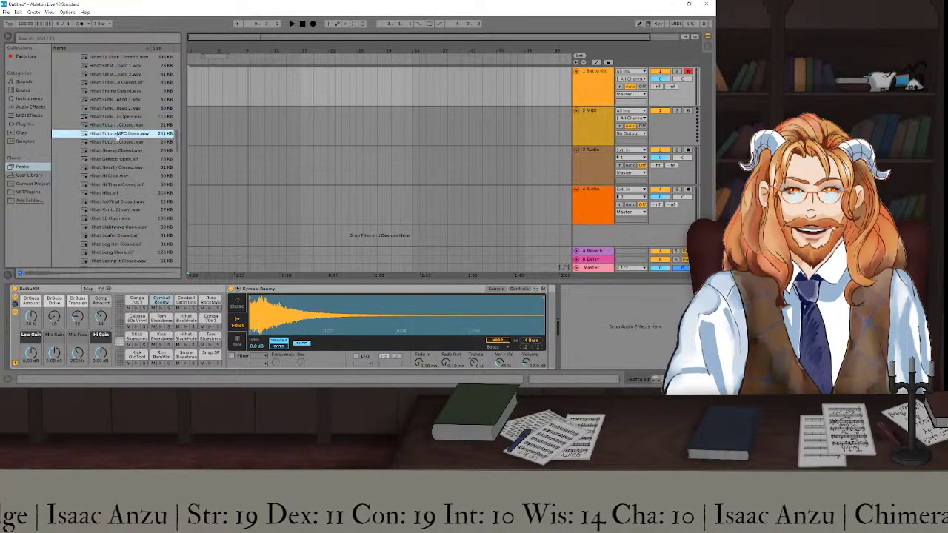
Audition the Hihat Lightwave Open and Hihat Long Shore samples.
scroll(111, 156, down, 4)
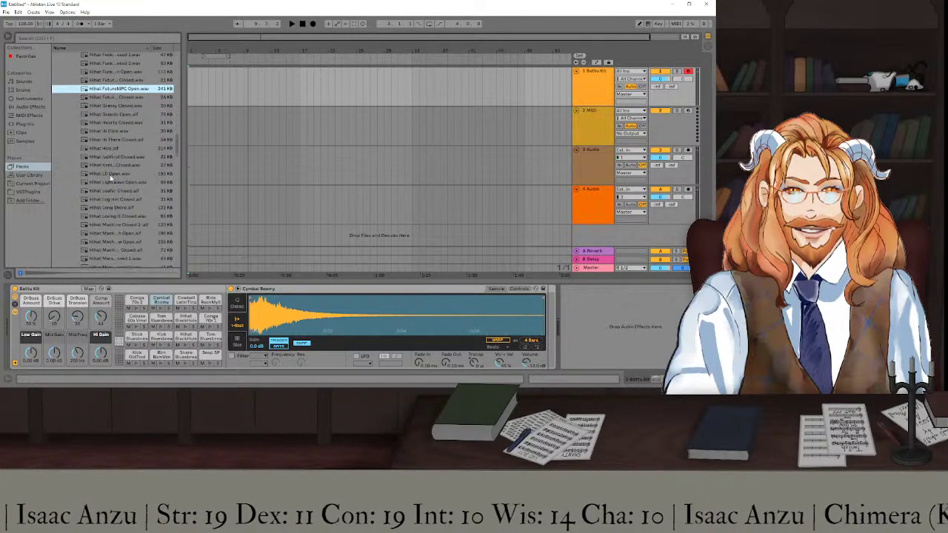
scroll(109, 176, down, 1)
click(111, 147)
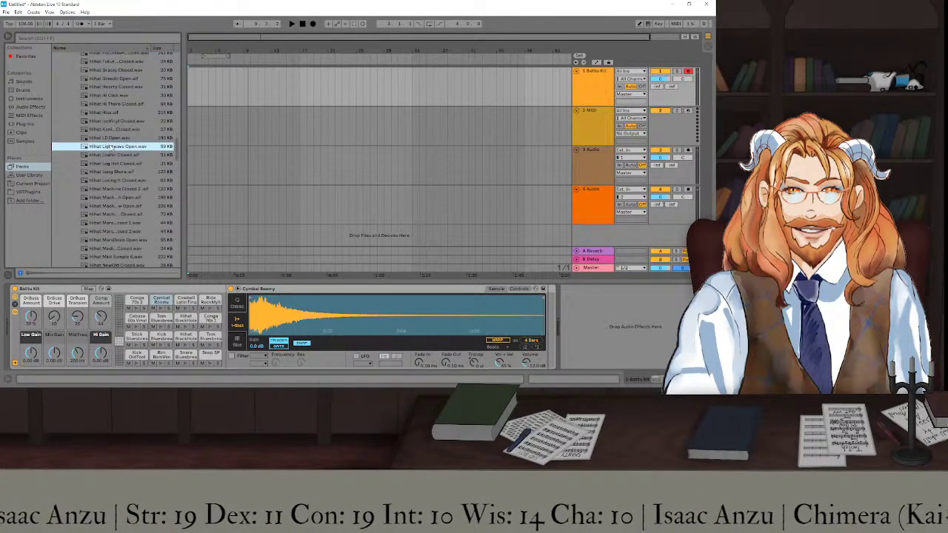
click(107, 171)
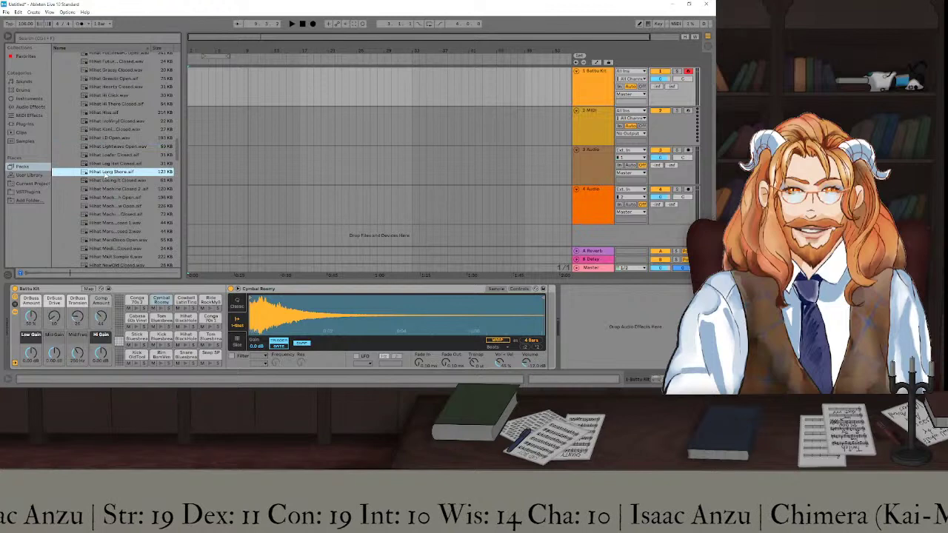
Audition the two Machine open hi-hat samples and Hihat MarsDisco Open.
scroll(106, 183, down, 2)
click(114, 171)
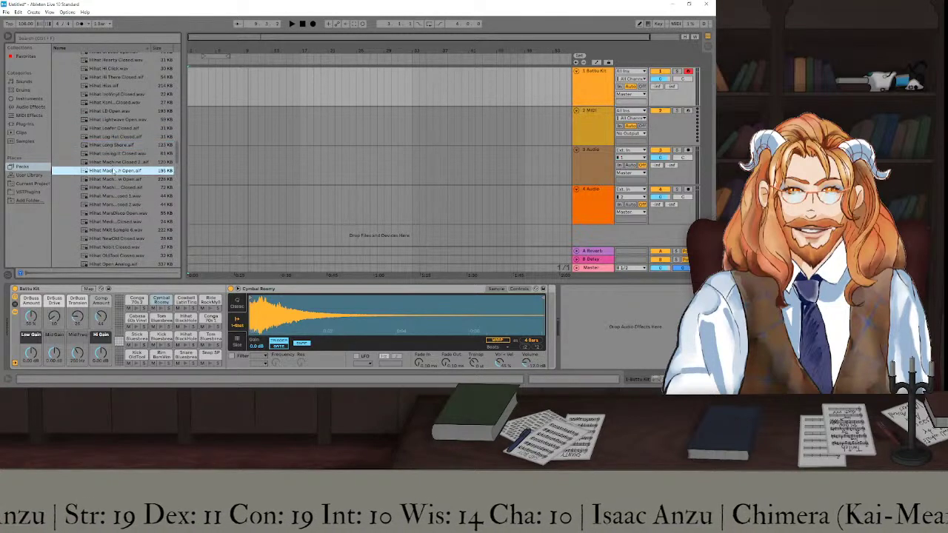
click(118, 180)
scroll(118, 182, down, 3)
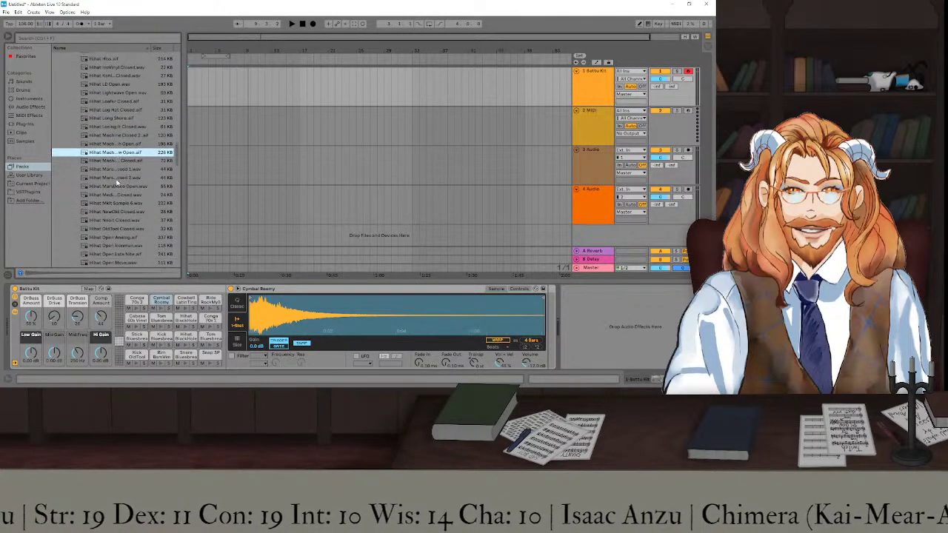
click(119, 169)
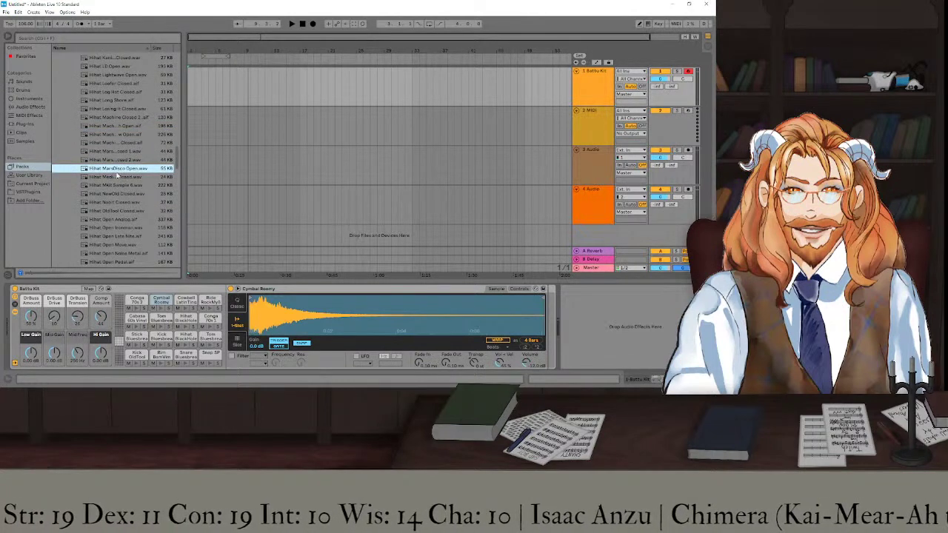
Audition the Hihat Open samples from Open Analog through Open Late Nite to Open Move.
scroll(116, 172, down, 4)
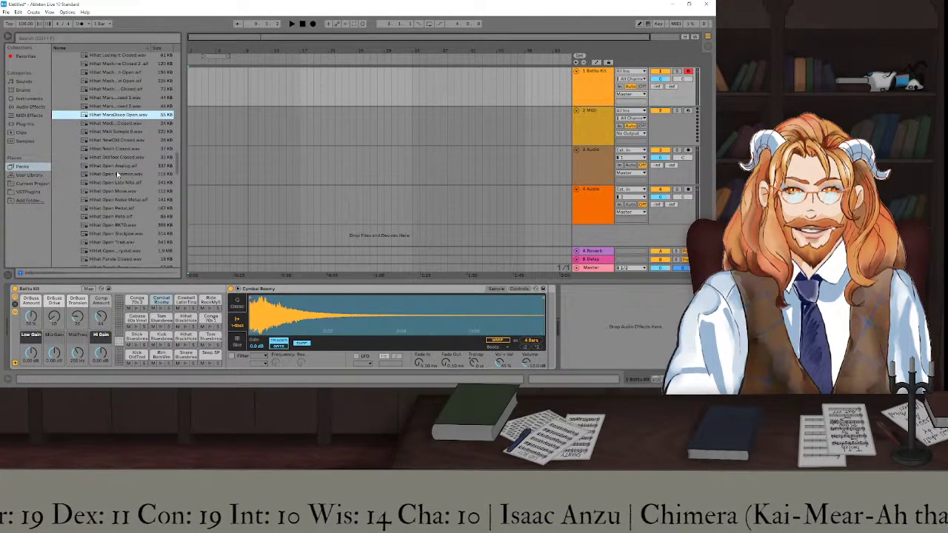
scroll(118, 167, down, 3)
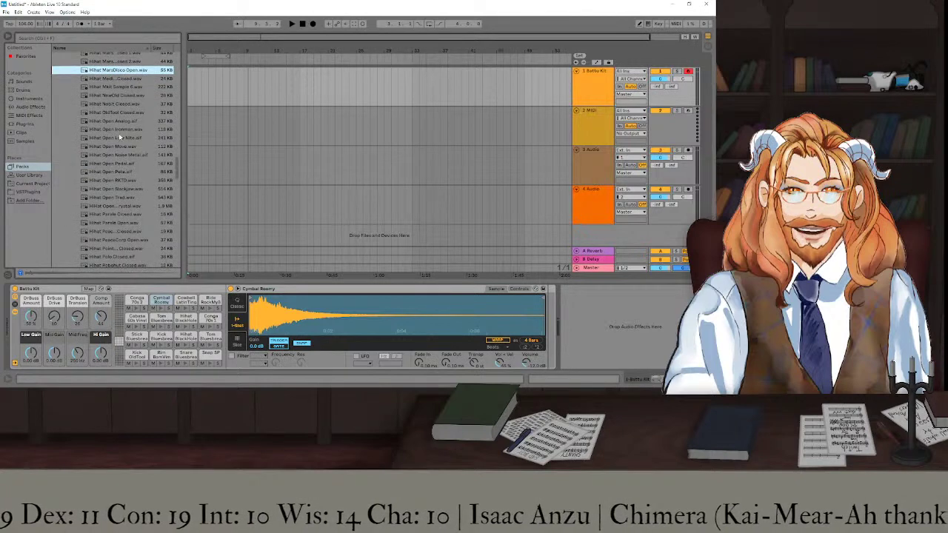
click(120, 122)
click(118, 130)
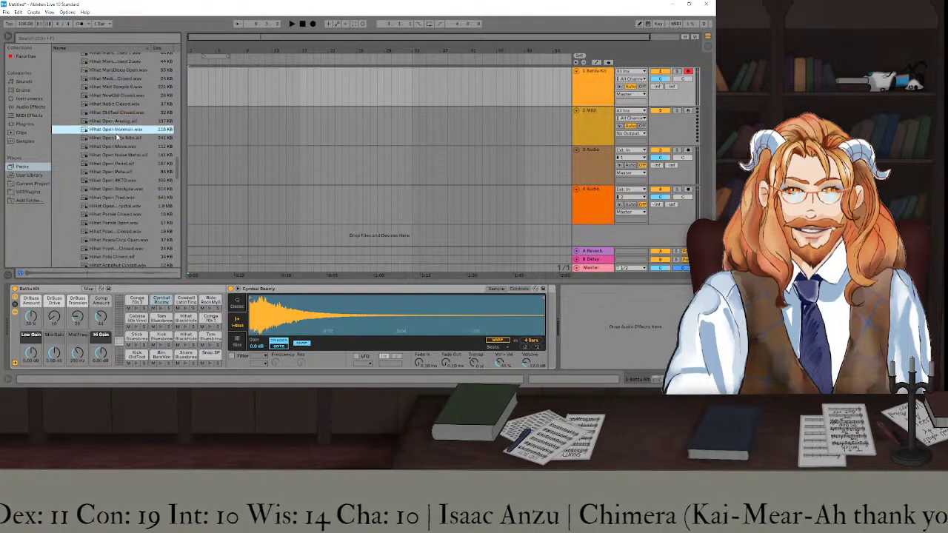
click(116, 139)
click(118, 130)
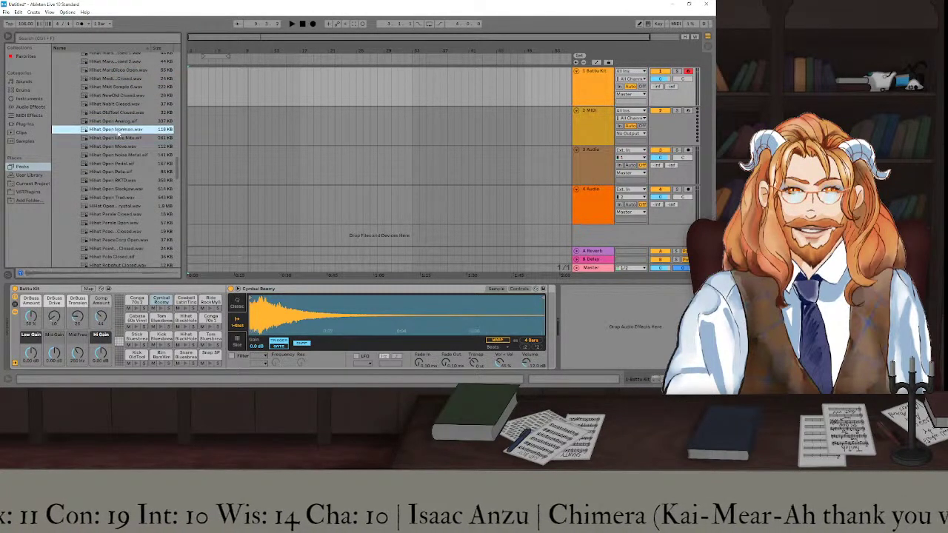
click(115, 146)
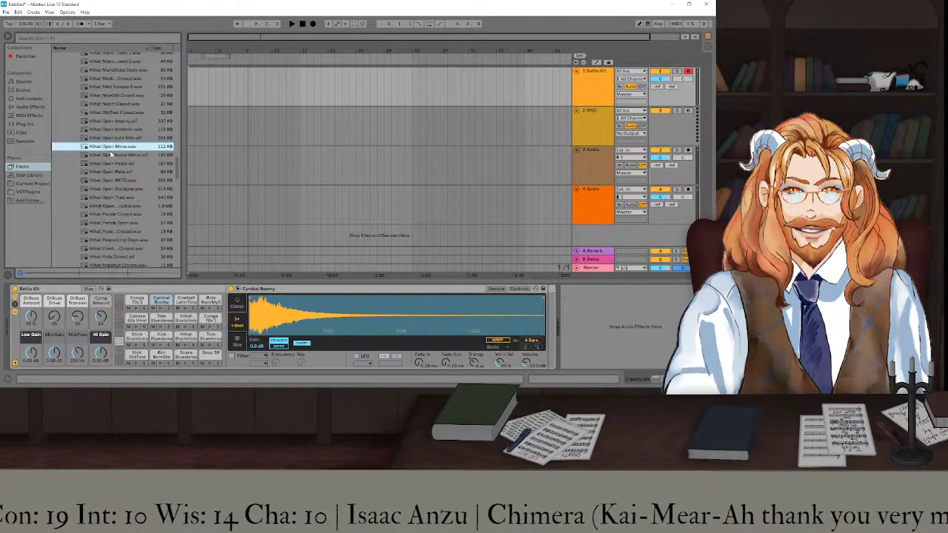
Audition the Hihat Open samples Noise Metal, Pedal, Pete, RKTO, Slackjaw and Trad.
click(111, 155)
click(111, 164)
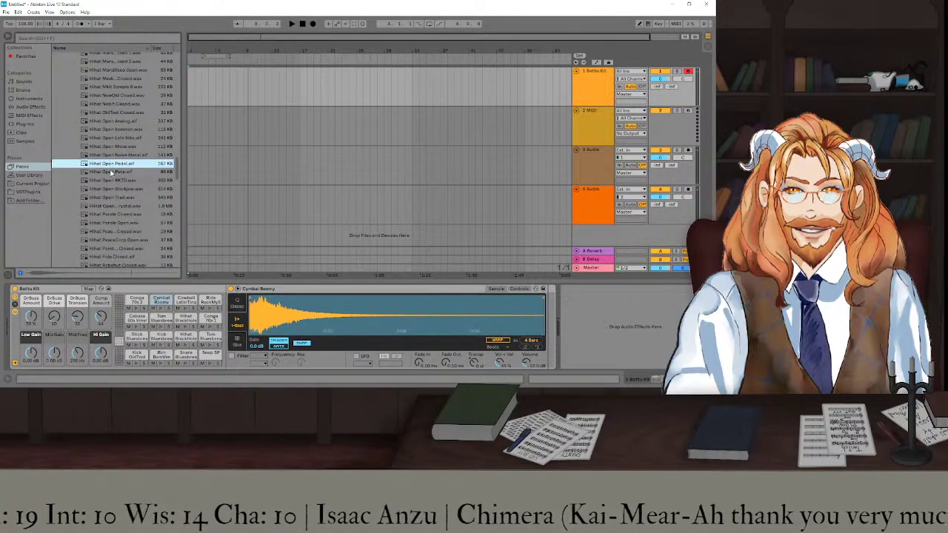
click(111, 173)
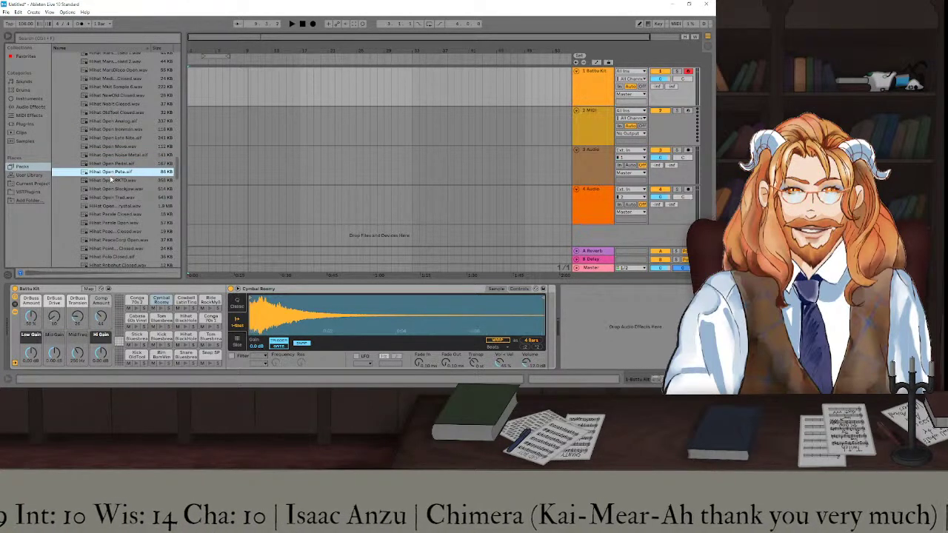
click(111, 180)
click(113, 189)
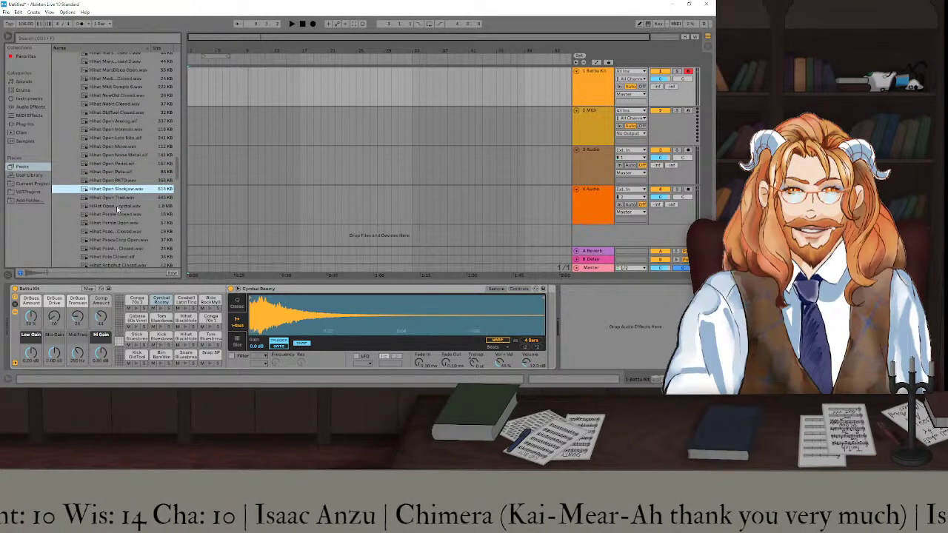
click(117, 197)
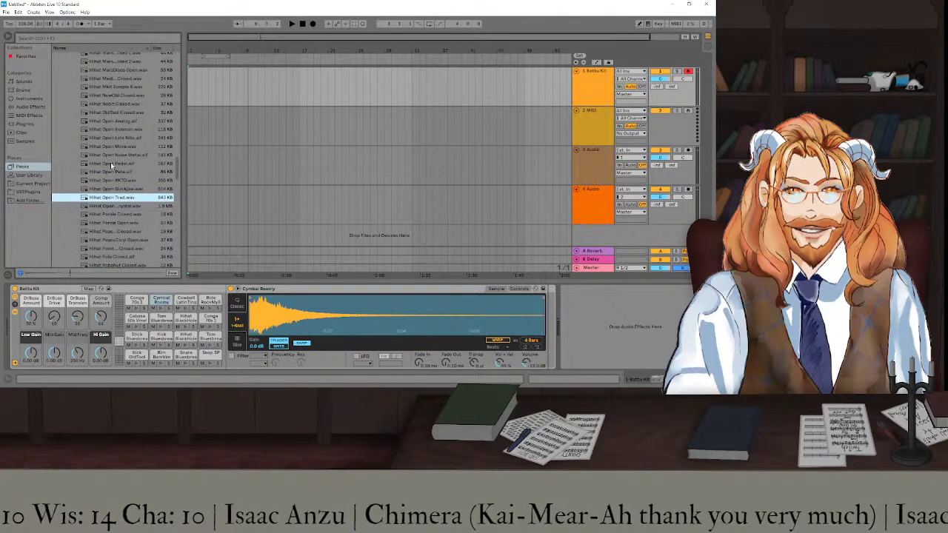
Add the Hihat Open Pedal sample to the first empty pad above the drum kit's filled pads.
click(119, 334)
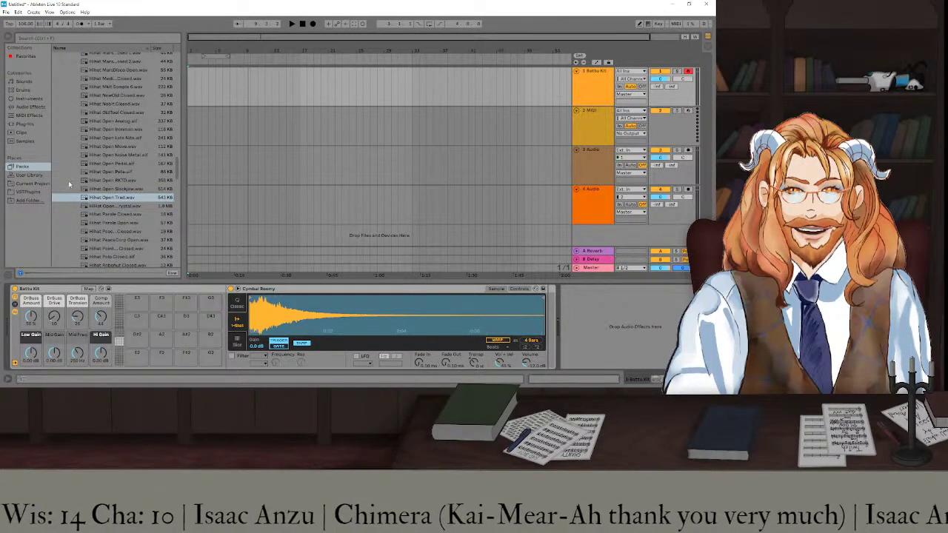
drag(104, 163, 138, 359)
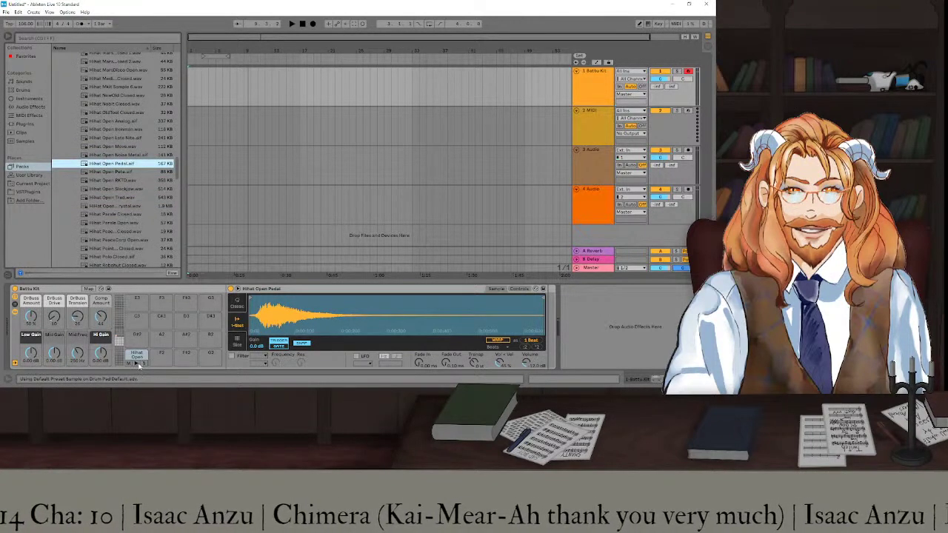
click(139, 360)
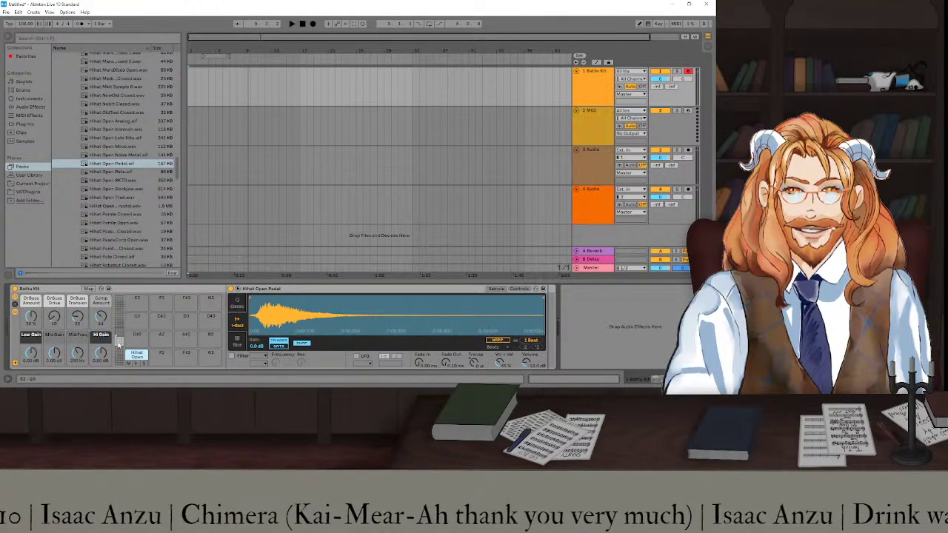
Return to the drum kit's filled pads and play the Kick OldTool sound several times.
scroll(204, 314, down, 5)
key(a)
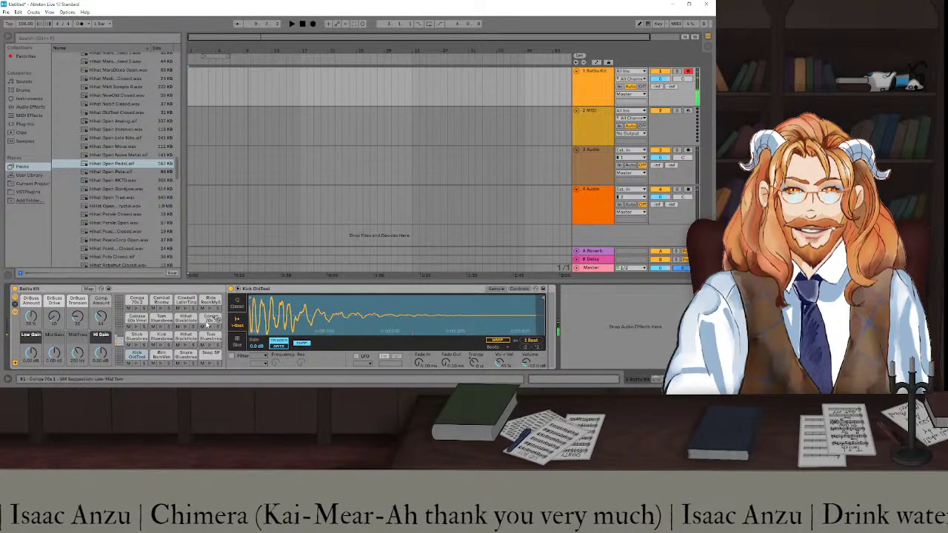
key(a)
key(a)
key(a)
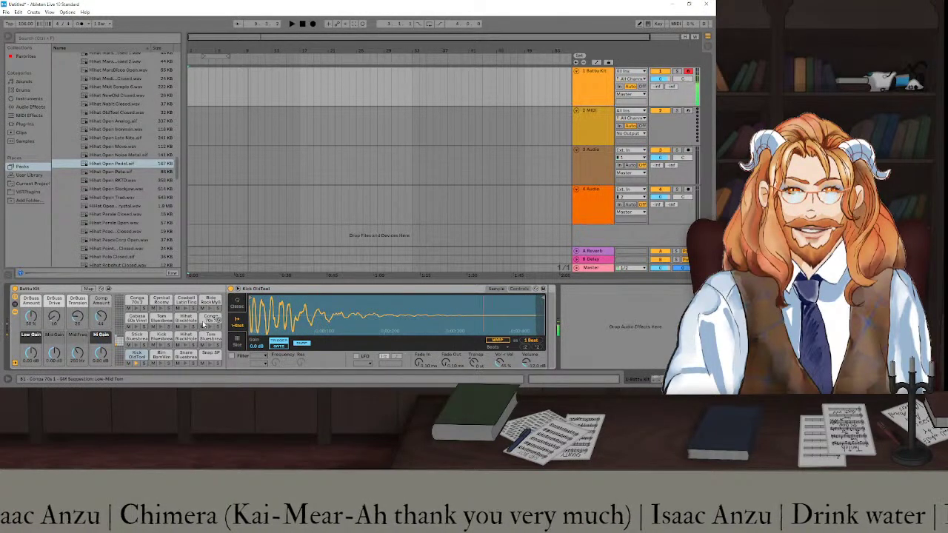
Insert an empty one-bar MIDI clip at the start of the drum kit track.
click(192, 84)
key(ctrl+shift+m)
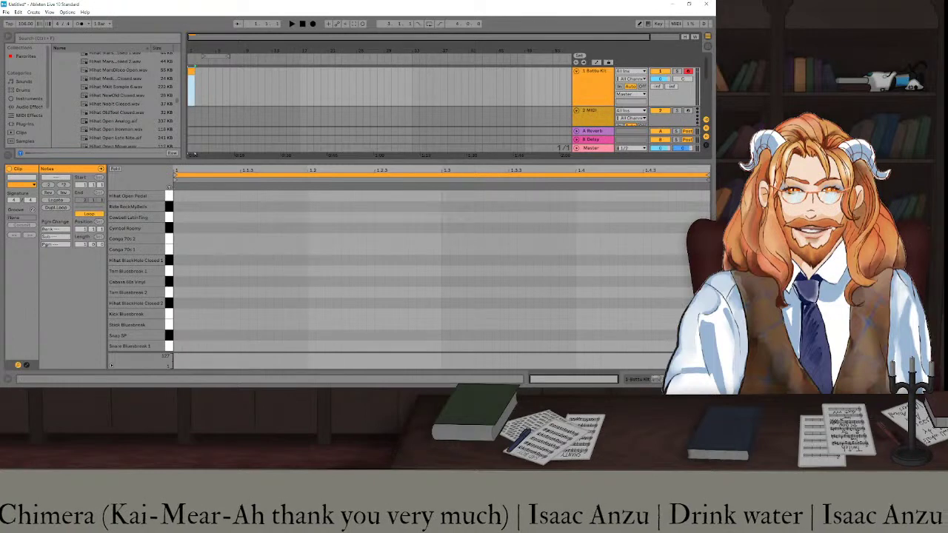
Switch to the Reddit browser window, play the TikTok orchestra video from near its start, and return to the Ableton clip's note editor.
mouse_move(248, 393)
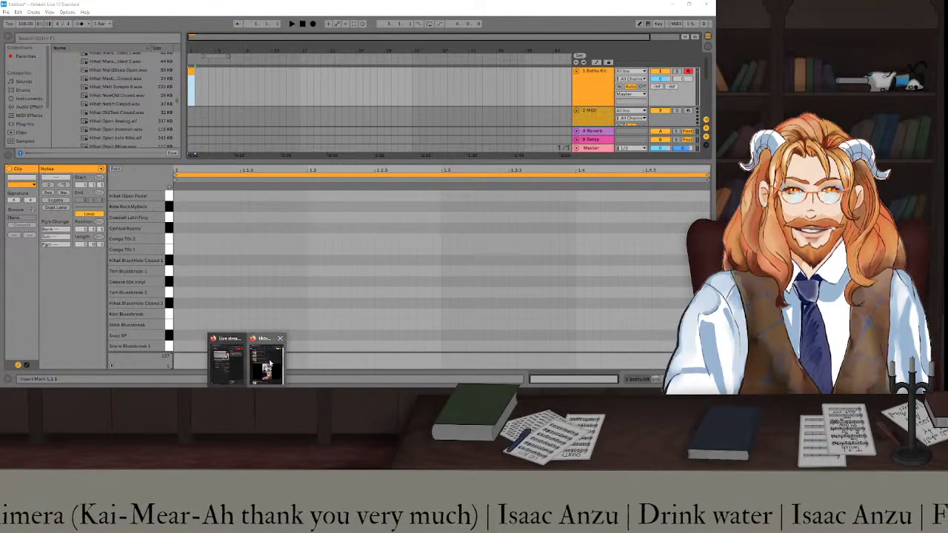
click(269, 363)
scroll(548, 222, down, 2)
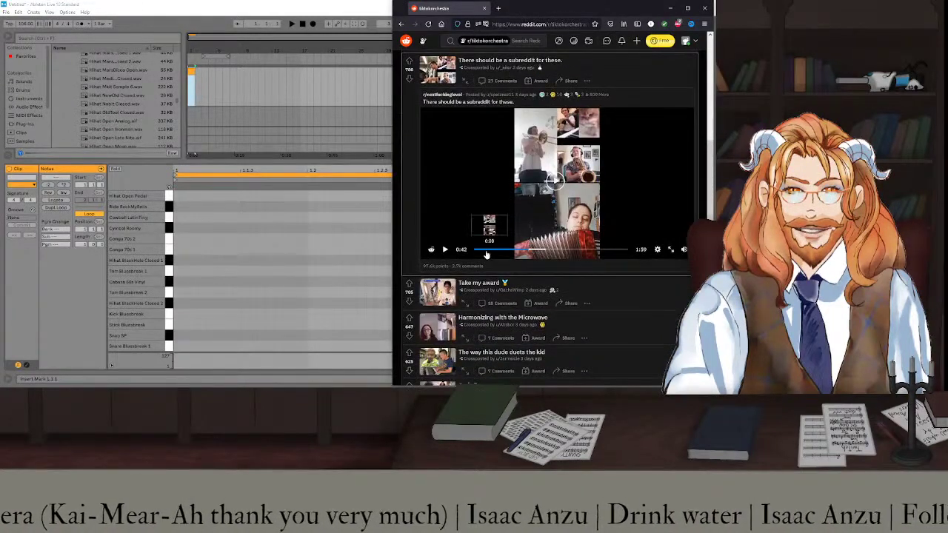
click(478, 250)
click(445, 251)
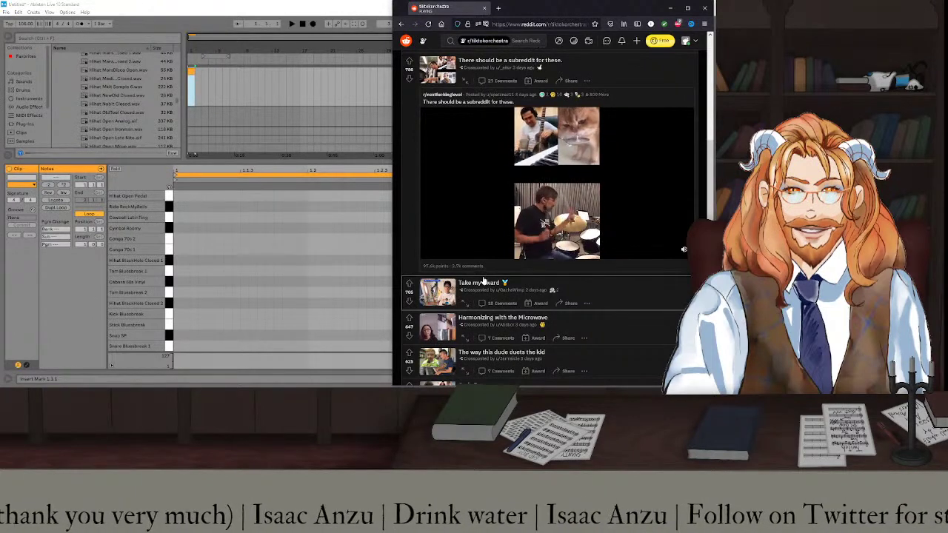
mouse_move(445, 249)
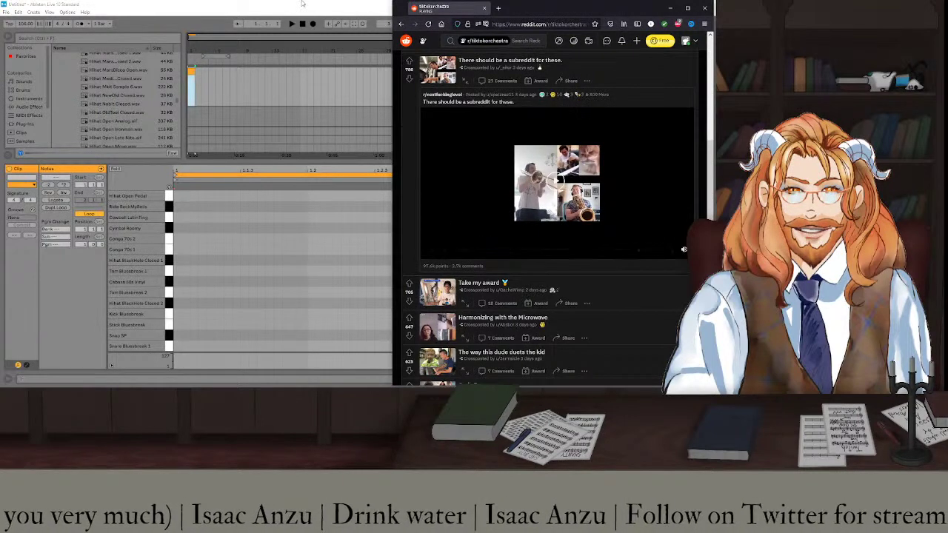
click(175, 342)
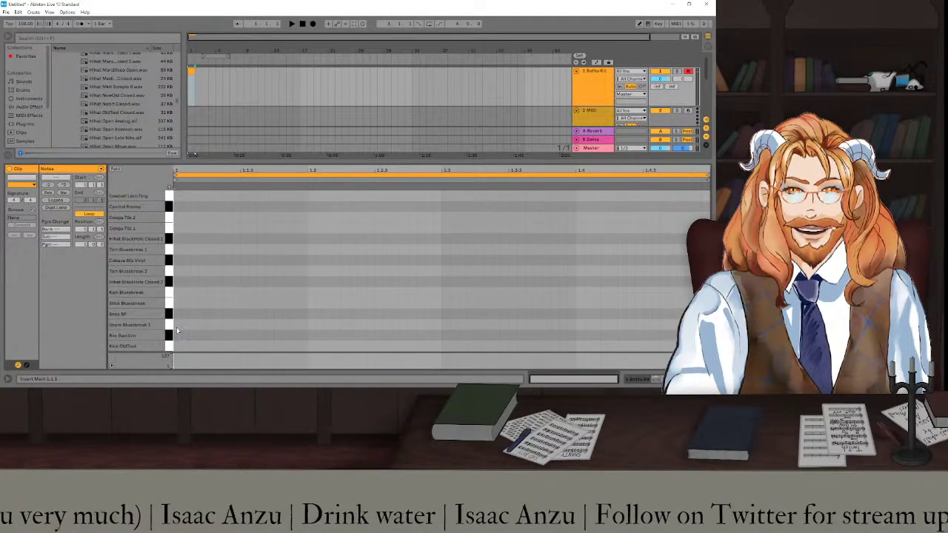
Add Kick OldTool notes on all four beats of the one-bar clip and play it back.
scroll(177, 332, down, 2)
double_click(178, 346)
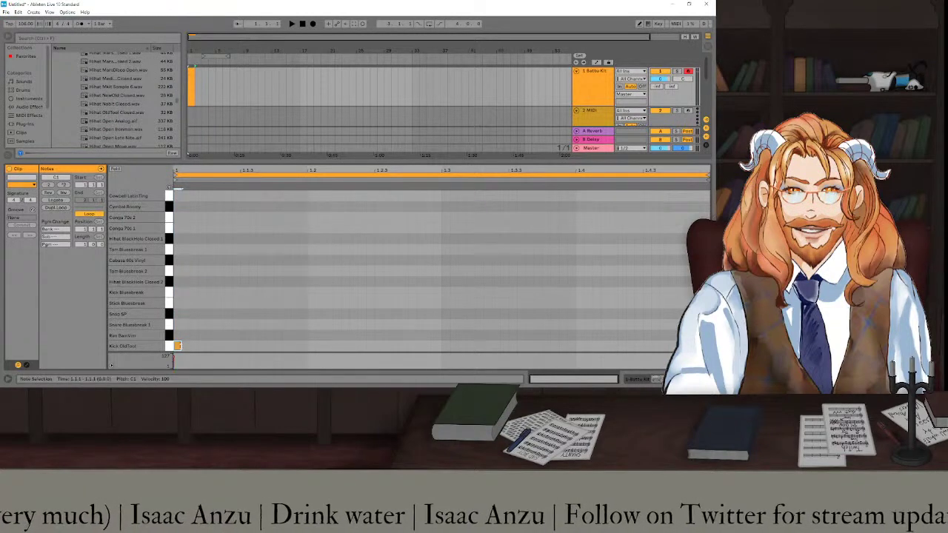
double_click(311, 345)
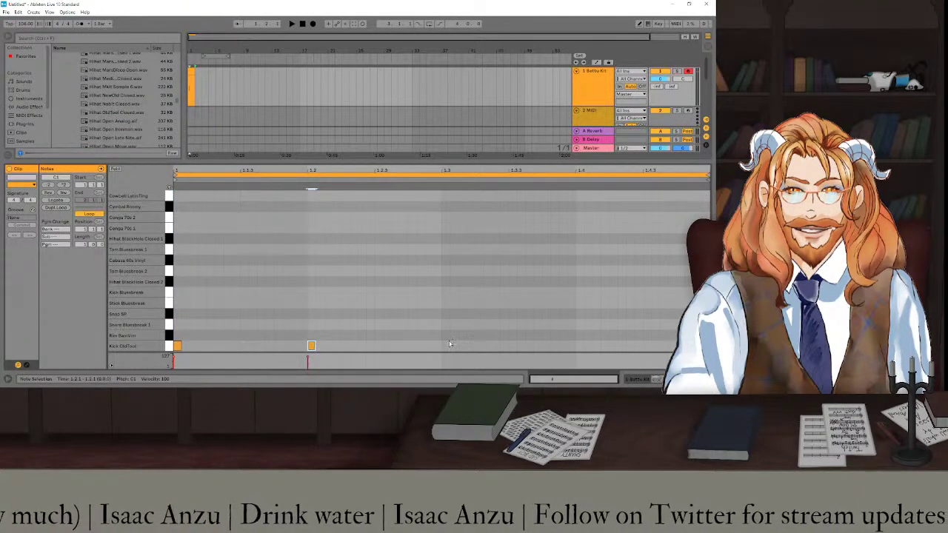
double_click(579, 346)
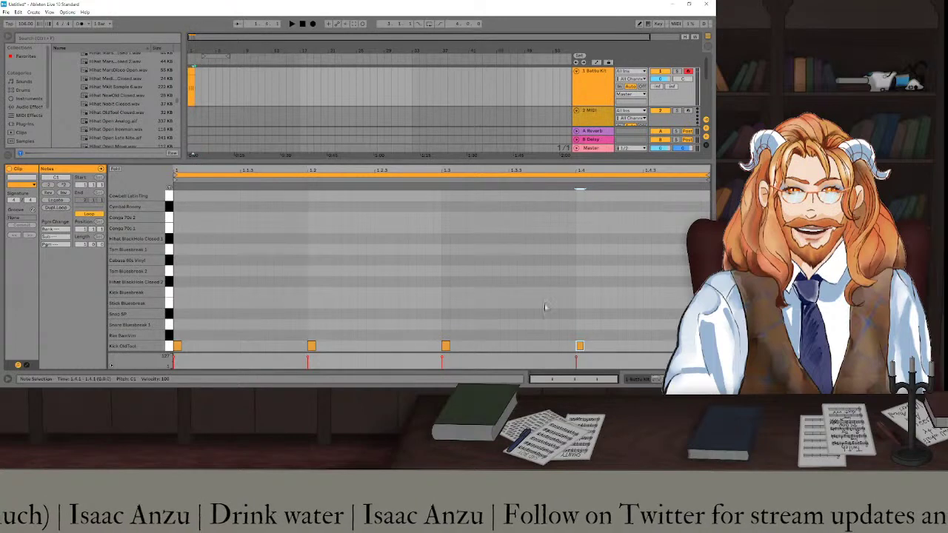
key(space)
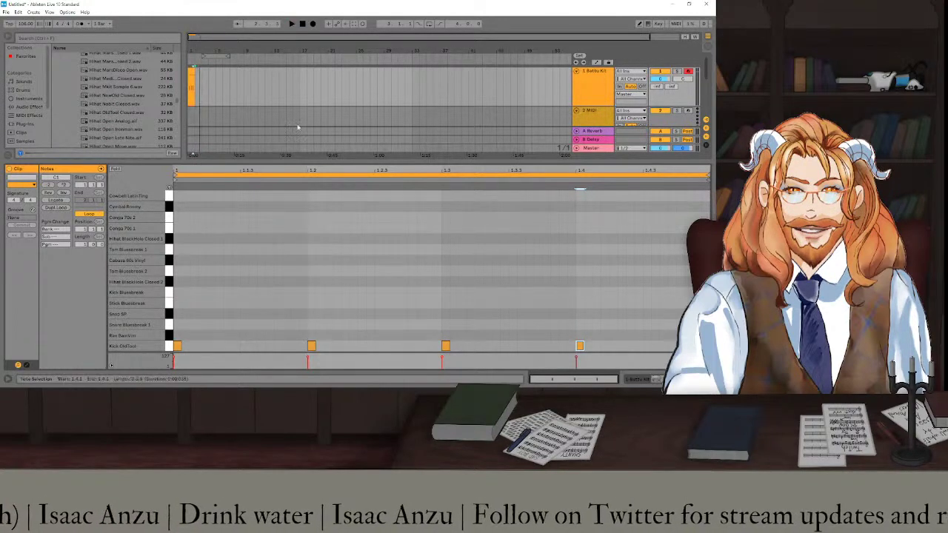
Set the arrangement loop to cover only the first bar, turn on looping, and play the kick pattern.
click(199, 58)
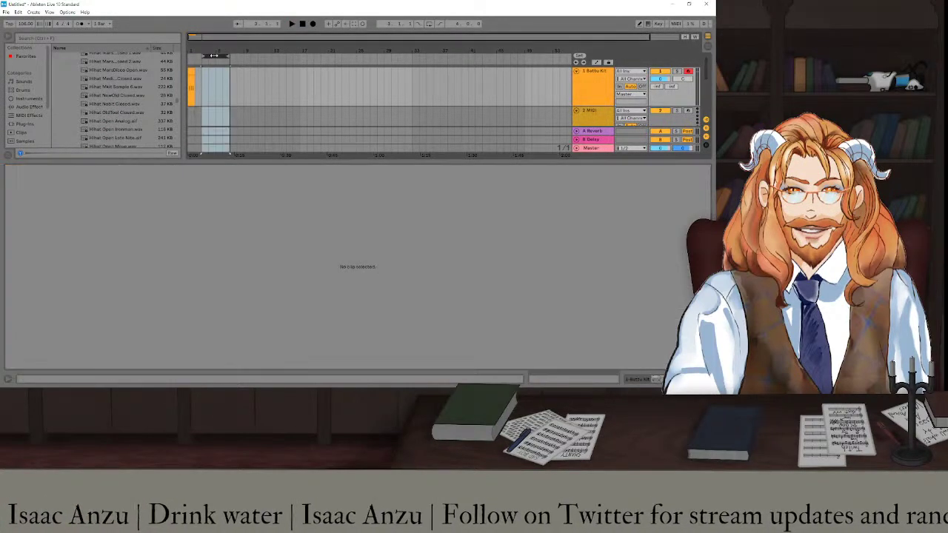
click(202, 57)
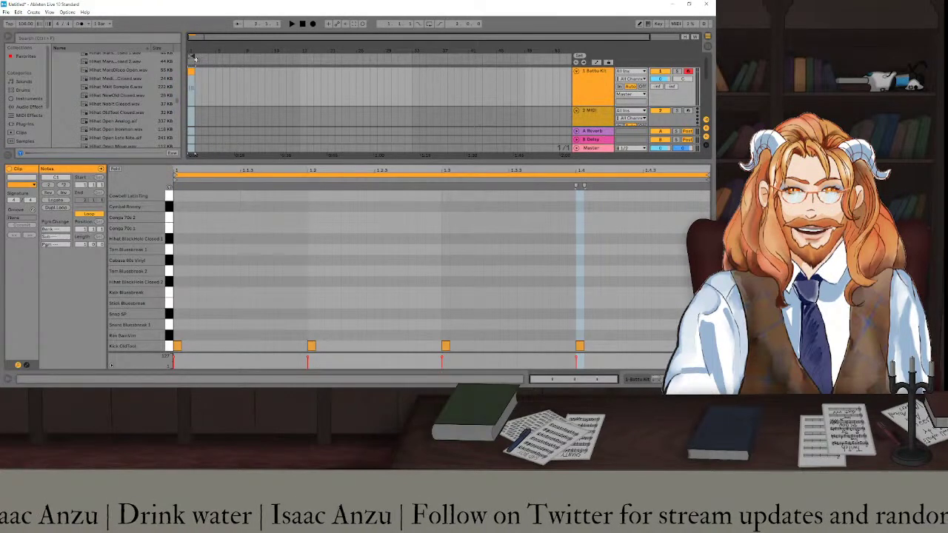
key(space)
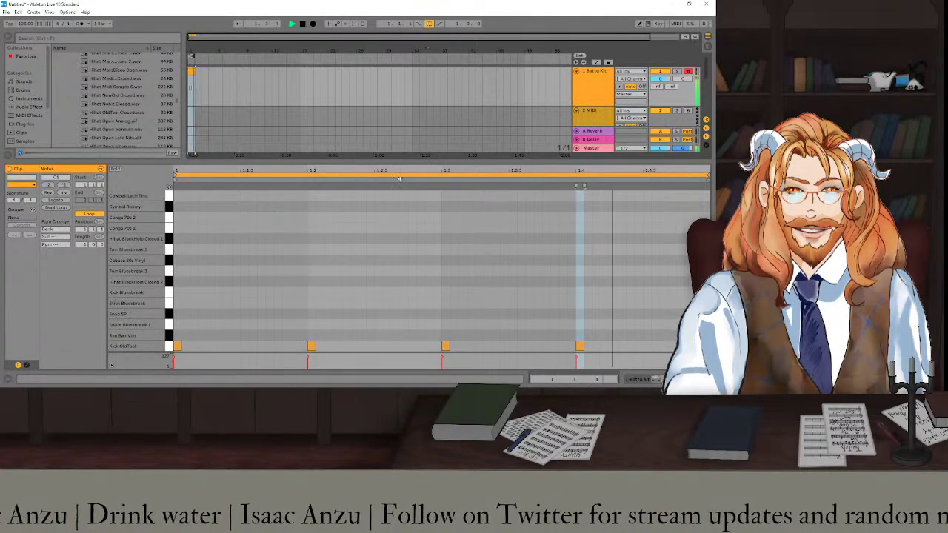
click(428, 24)
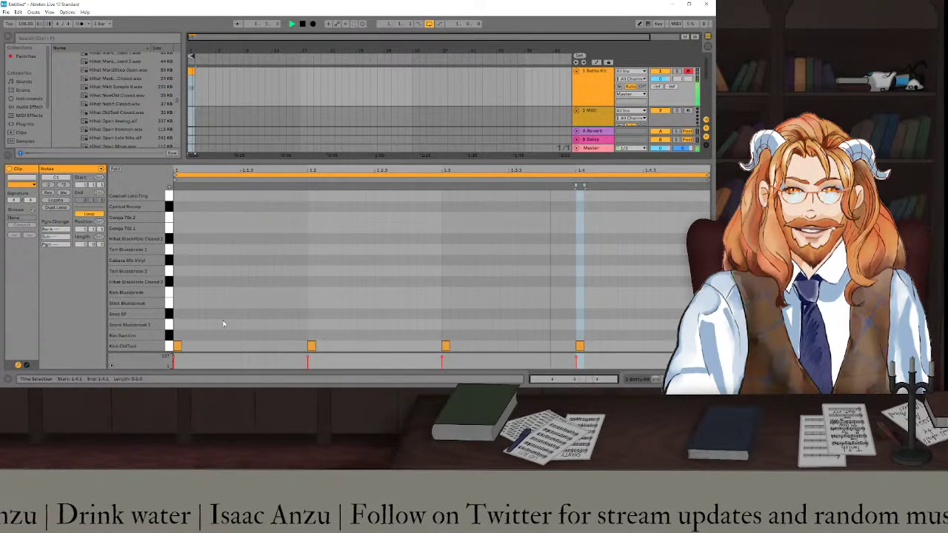
key(space)
Add Hihat Open Pedal notes on the four offbeats (1.1.3, 1.2.3, 1.3.3 and 1.4.3) and play the loop.
scroll(231, 256, up, 1)
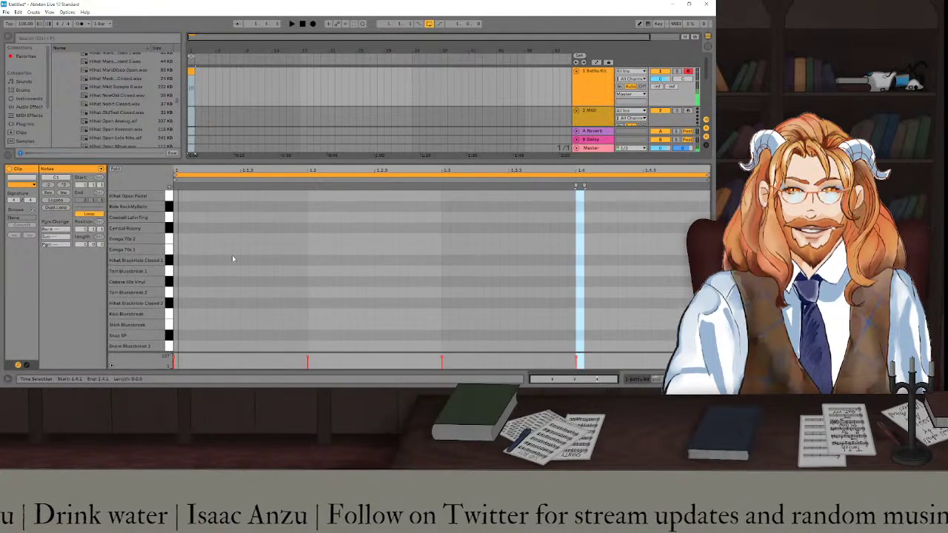
double_click(243, 194)
double_click(378, 195)
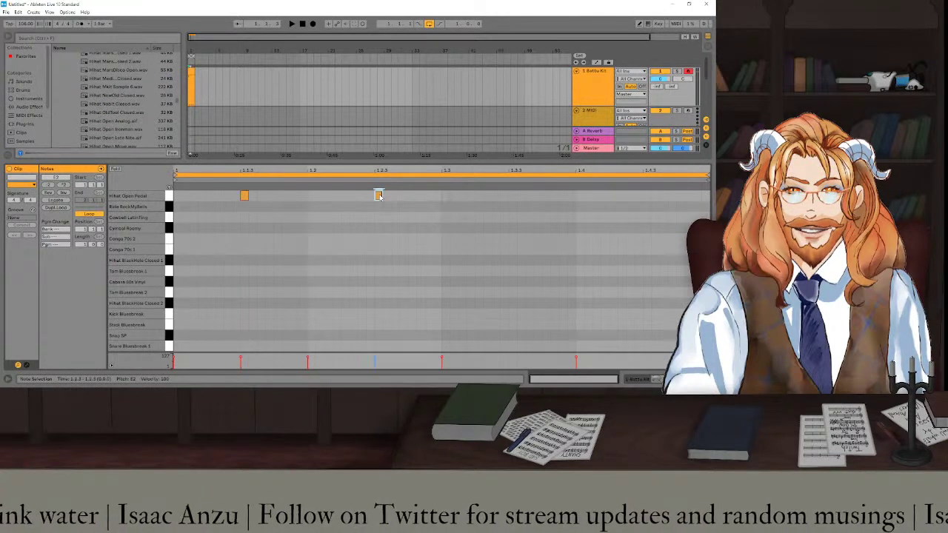
double_click(512, 195)
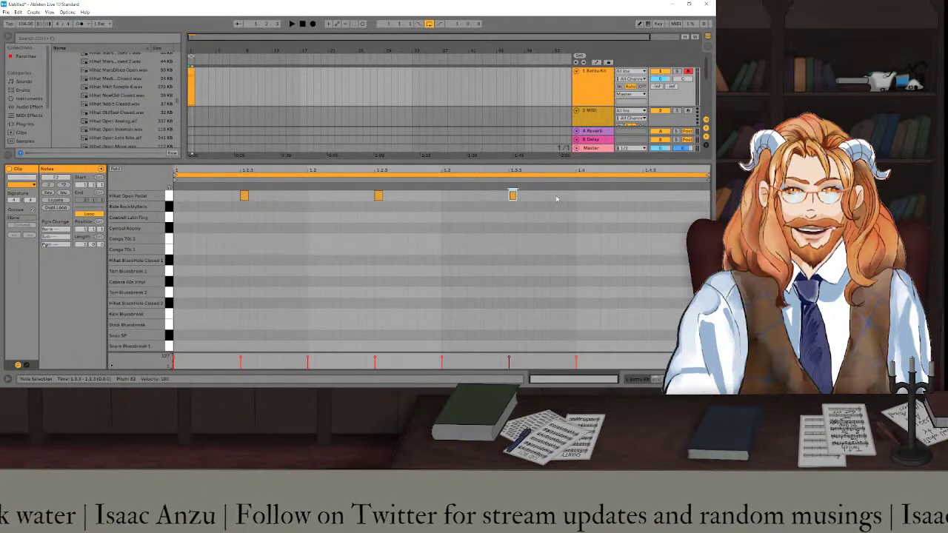
click(649, 197)
double_click(649, 196)
key(space)
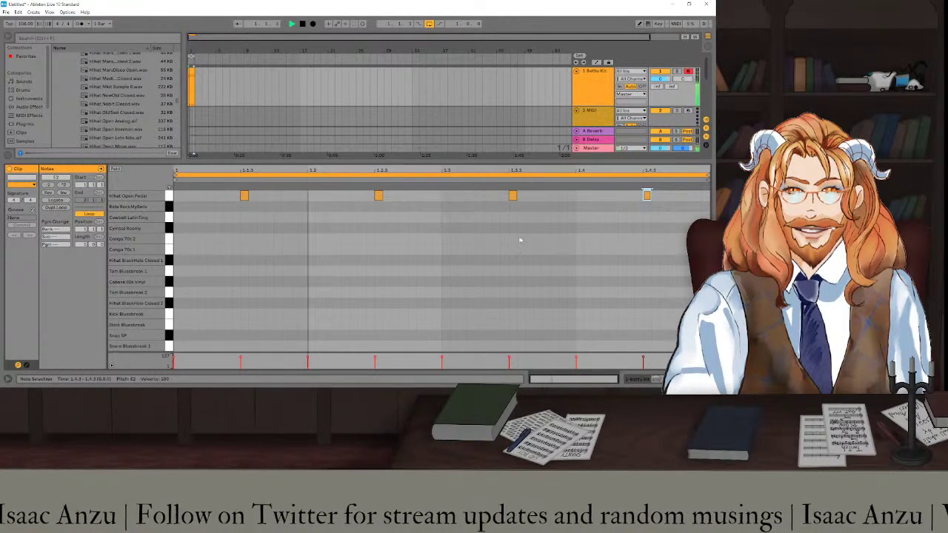
key(space)
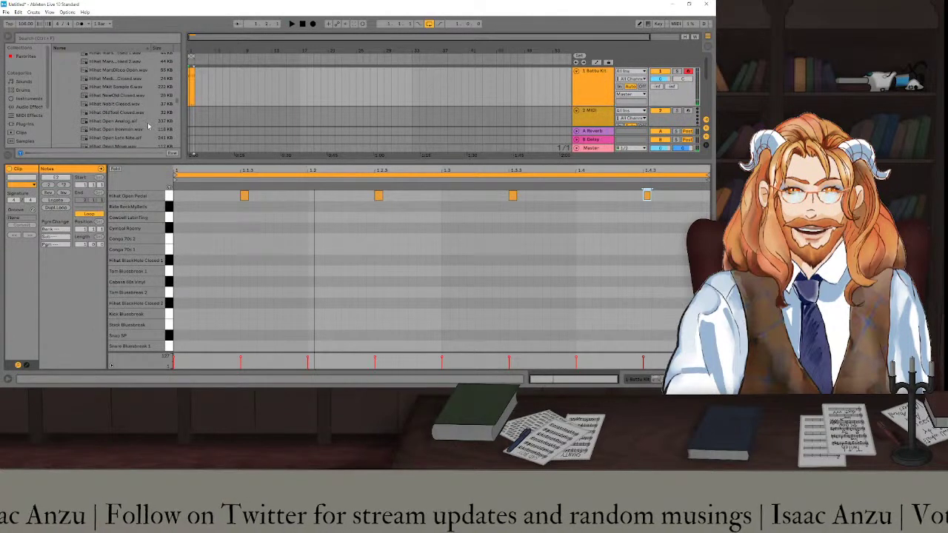
Try the fade-in, warp and transient loop mode settings of the Hihat Open Pedal sample while the loop plays.
scroll(130, 117, up, 2)
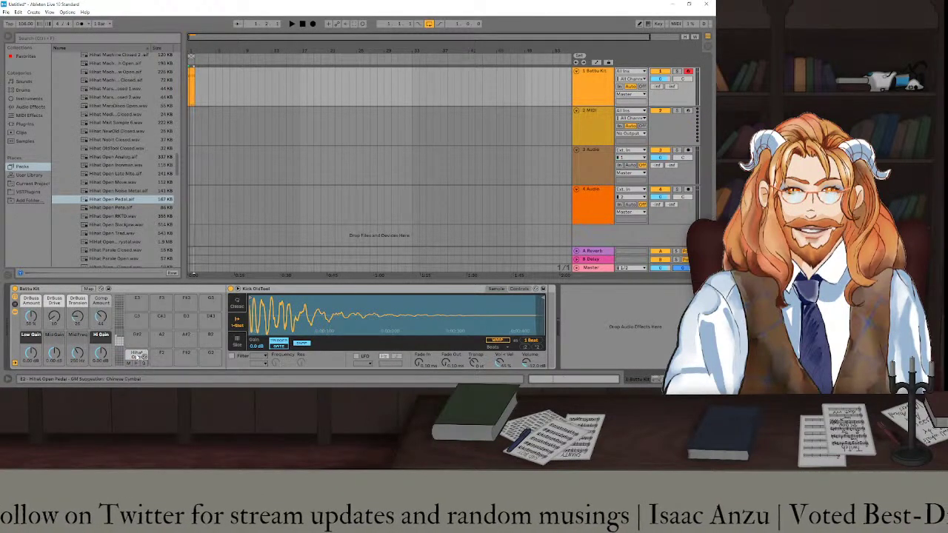
click(138, 355)
key(space)
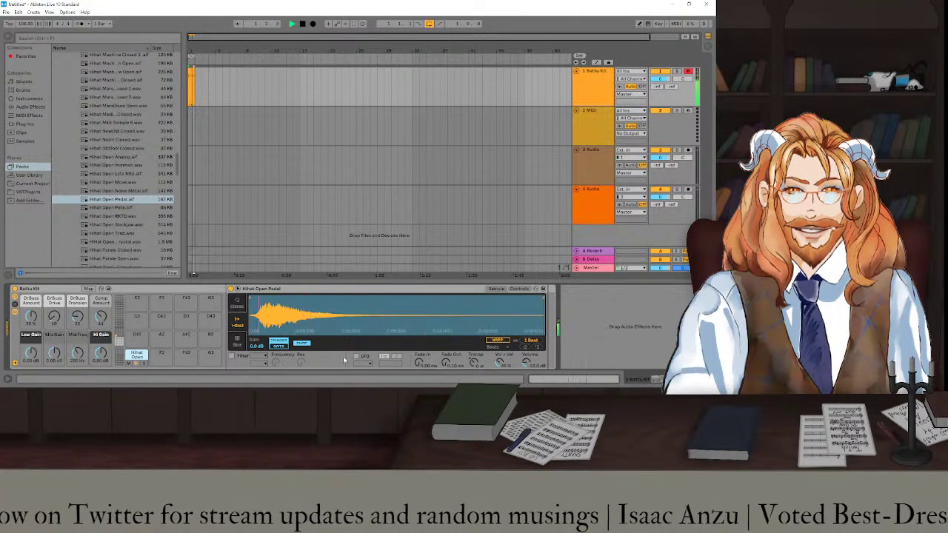
mouse_move(419, 363)
mouse_down()
mouse_move(419, 319)
mouse_move(419, 371)
mouse_up()
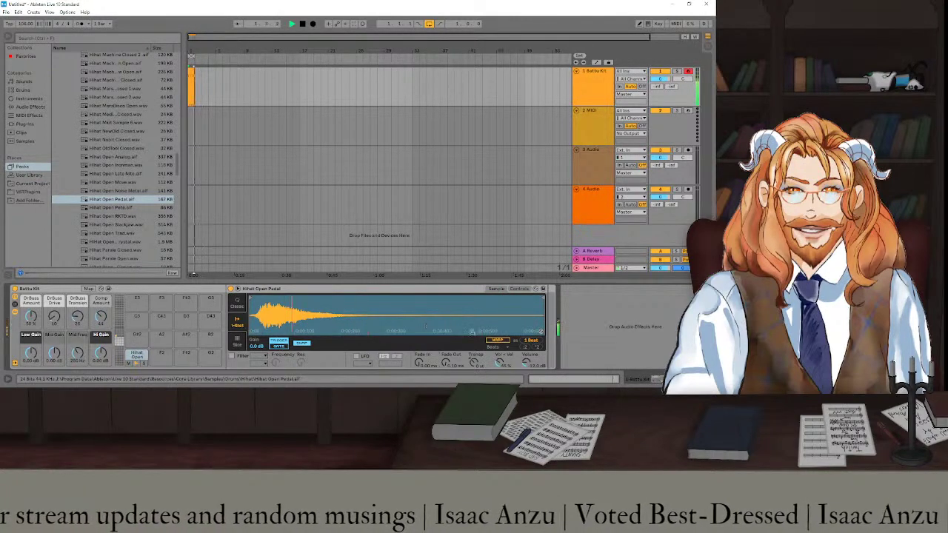
click(502, 341)
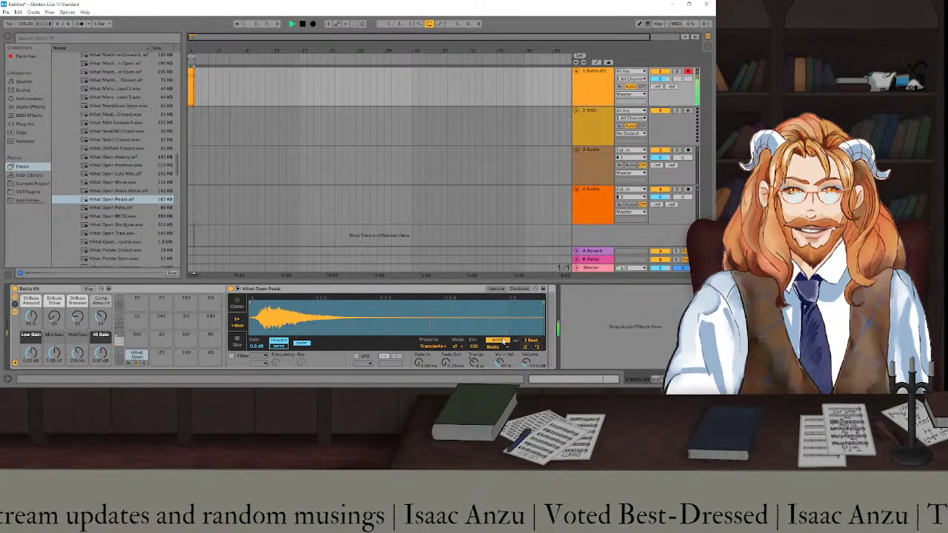
click(455, 347)
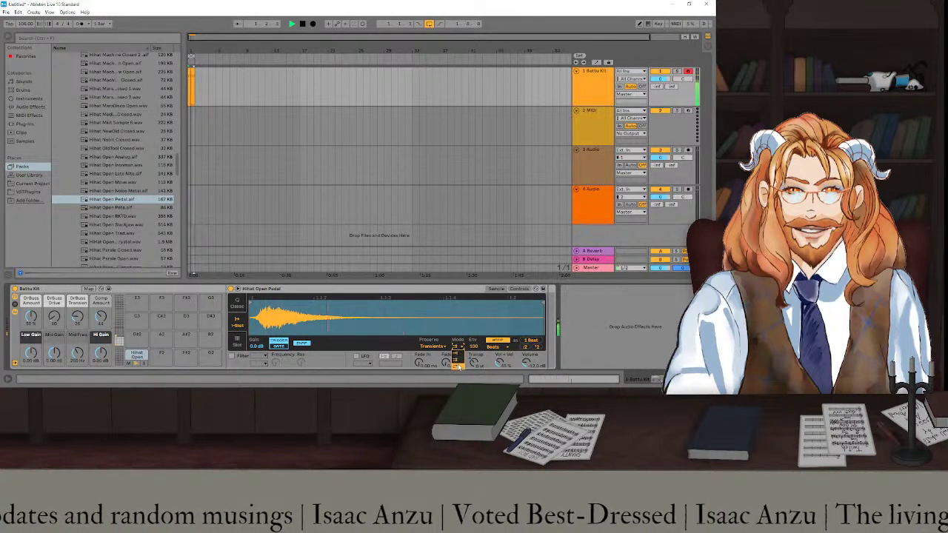
click(459, 366)
click(497, 341)
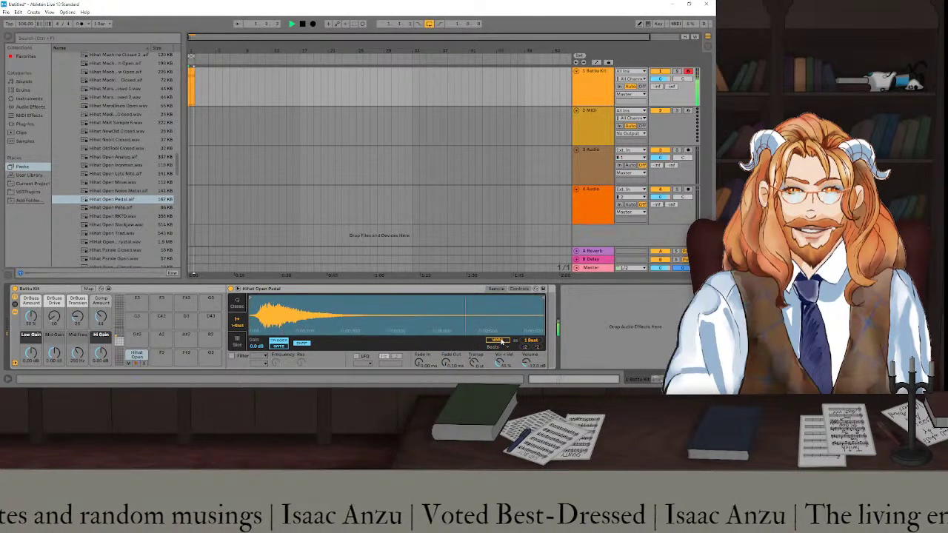
Try Hihat Open Pete as the track's instrument, audition neighbouring open hi-hats, play the loop, and undo the drum kit's replacement.
double_click(124, 208)
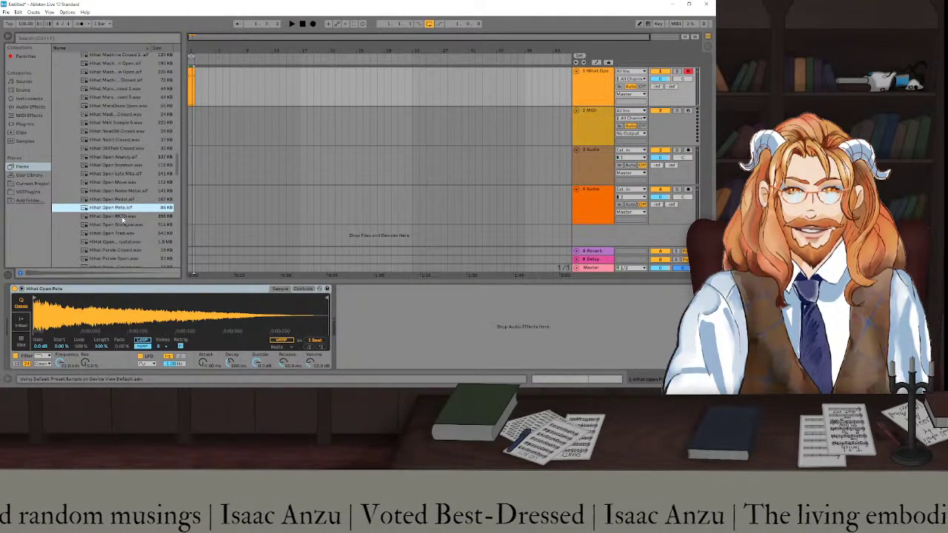
click(124, 218)
click(135, 226)
click(128, 242)
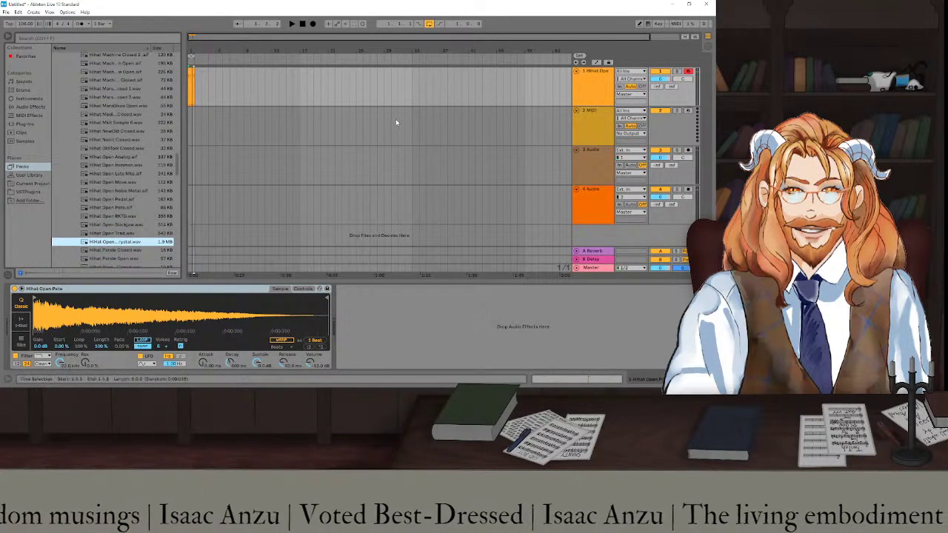
key(space)
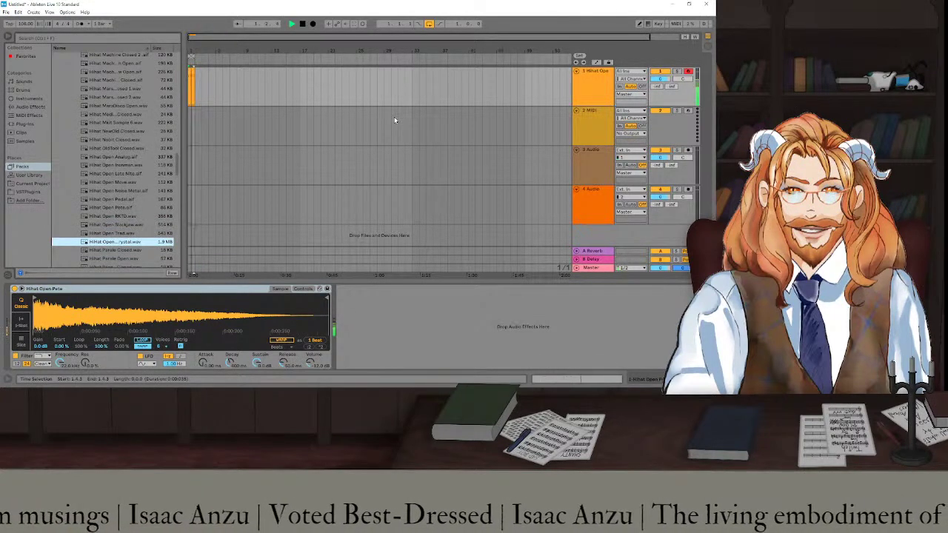
key(space)
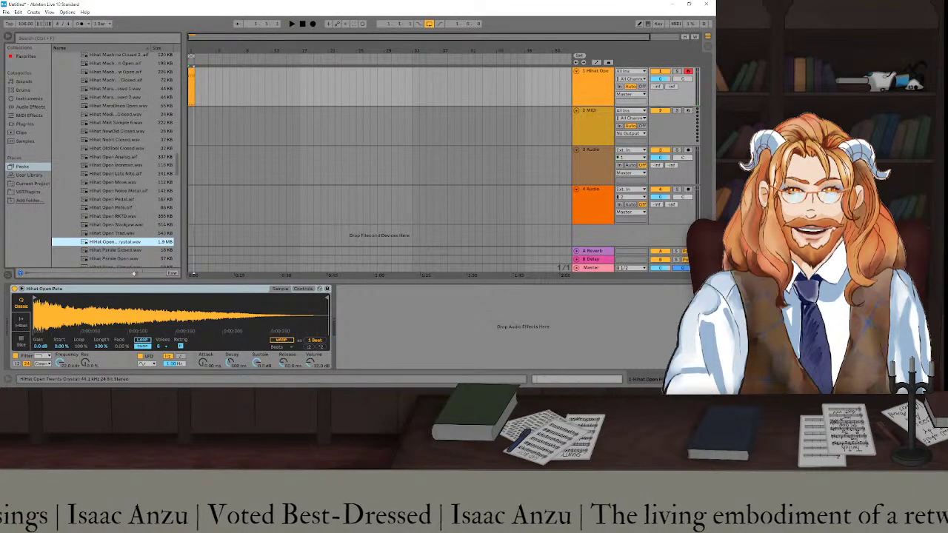
key(ctrl+z)
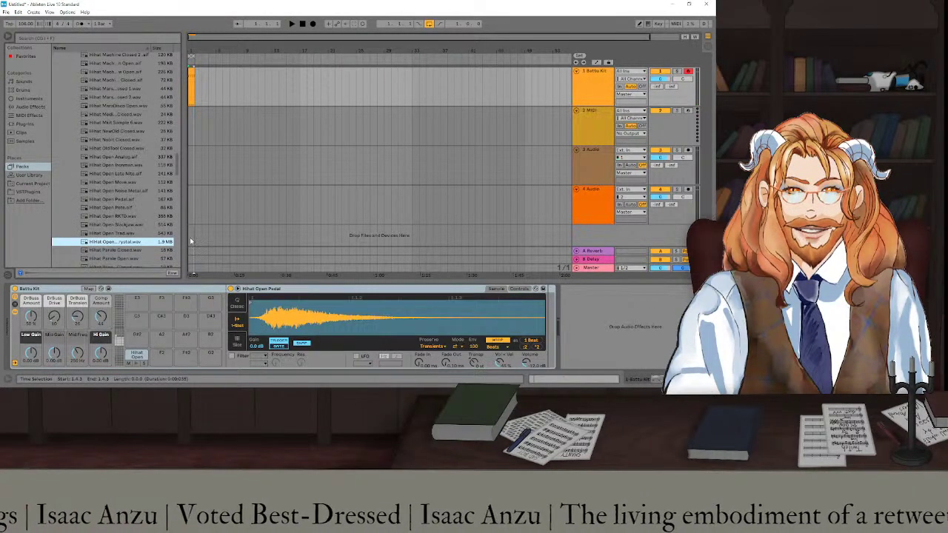
Play the loop with the restored drum kit, and audition the open hi-hat samples upward to Hihat Open Late Nite.
key(space)
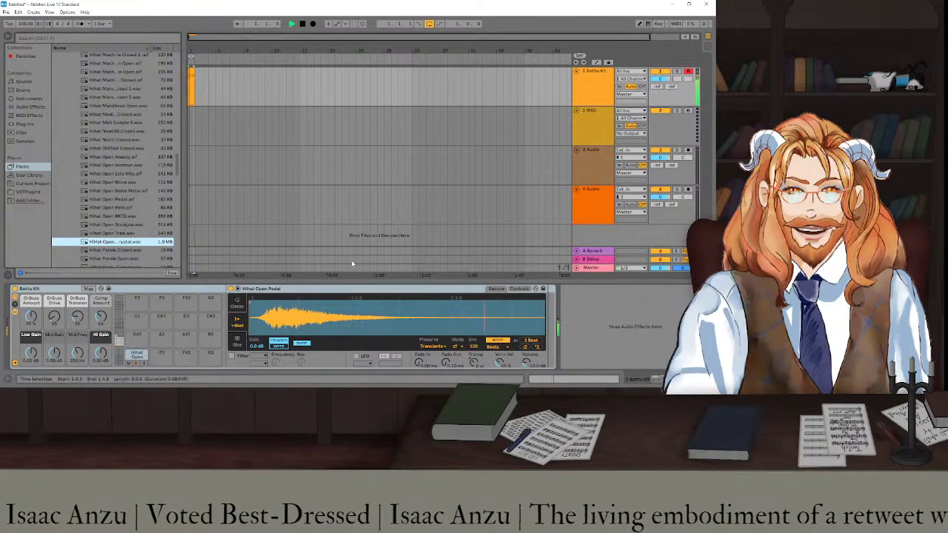
key(space)
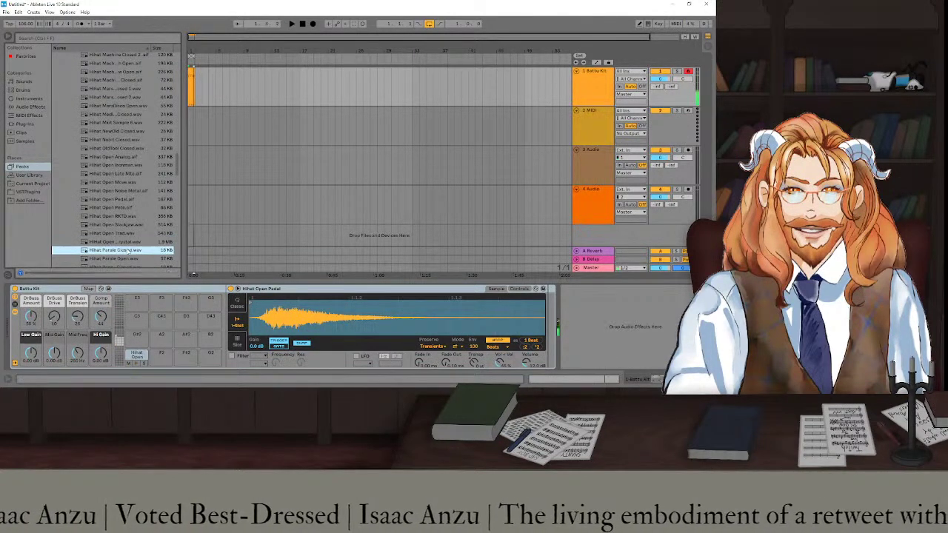
key(Up)
key(Up)
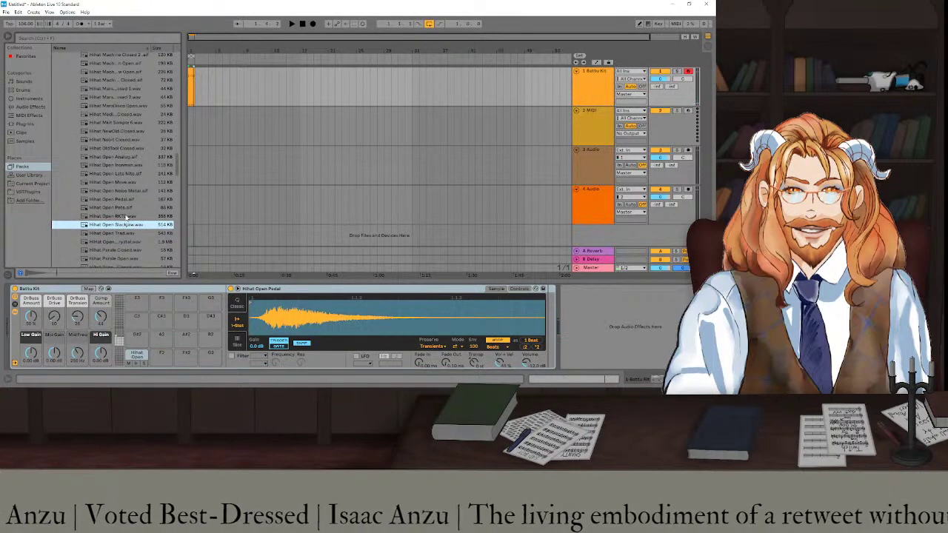
key(Up)
click(126, 208)
click(126, 199)
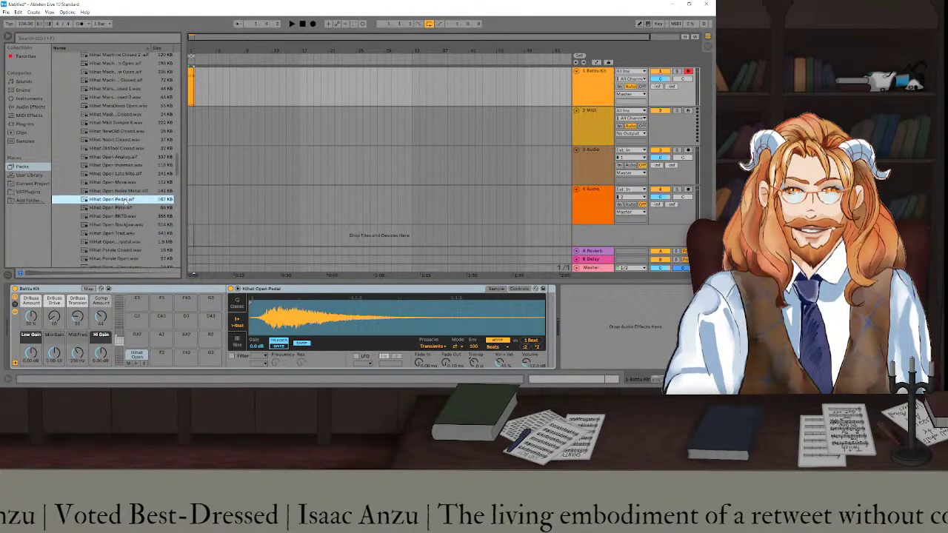
click(127, 190)
click(128, 182)
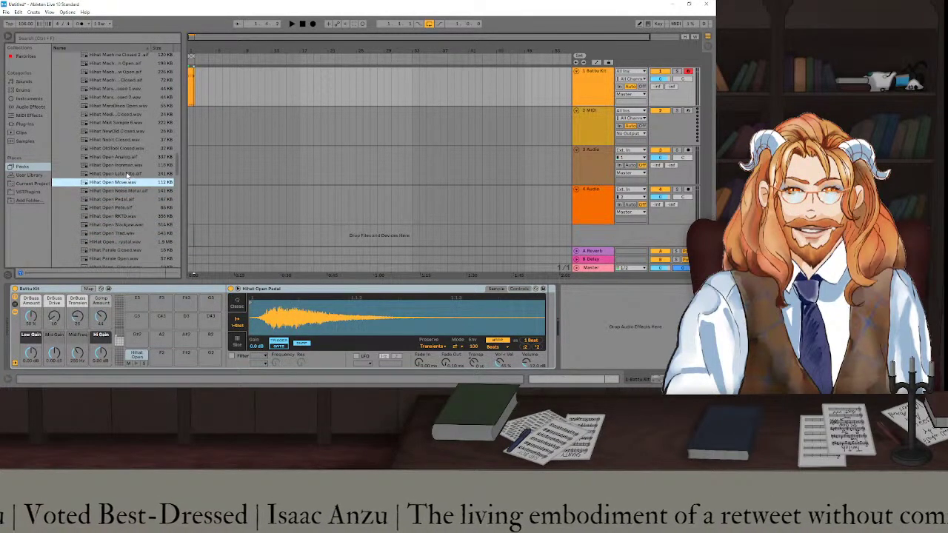
click(128, 174)
Replace the Hihat Open Pedal pad's sample with Hihat Open Ironman and play the loop.
click(128, 167)
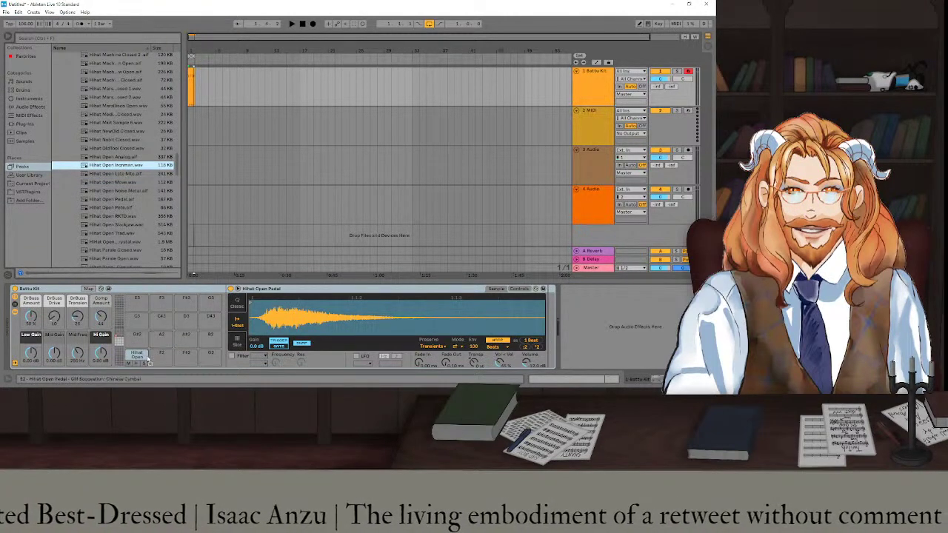
drag(139, 354, 139, 355)
key(space)
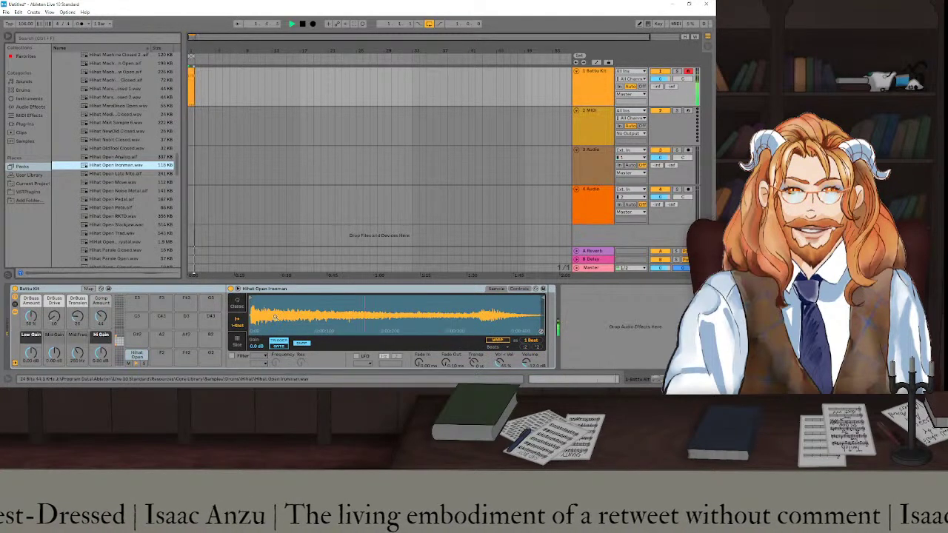
key(space)
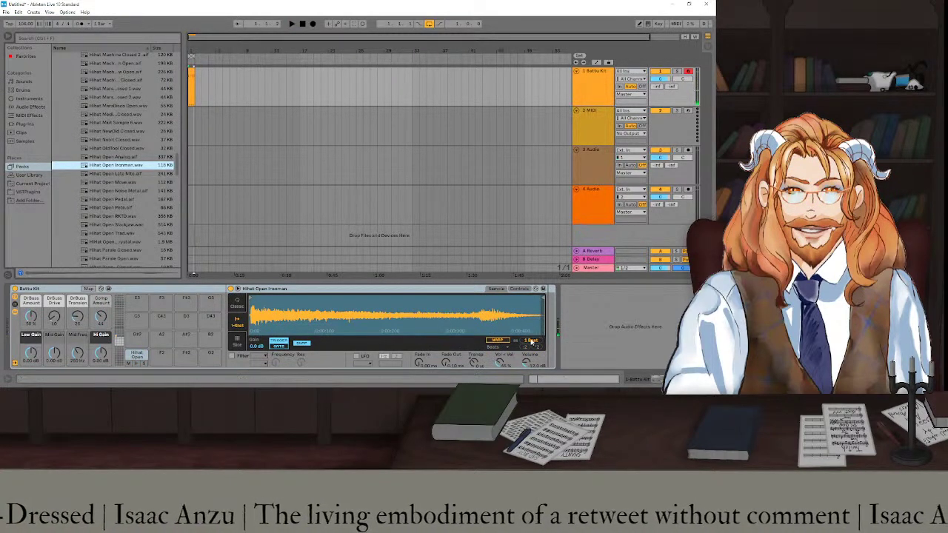
Turn on warping for the Hihat Open Ironman sample with the warp mode set to Complex.
click(505, 351)
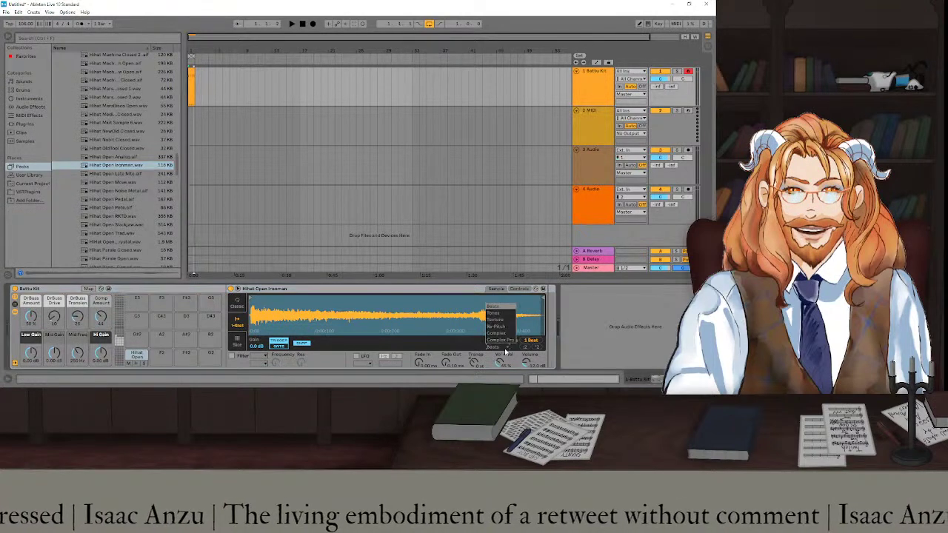
click(506, 349)
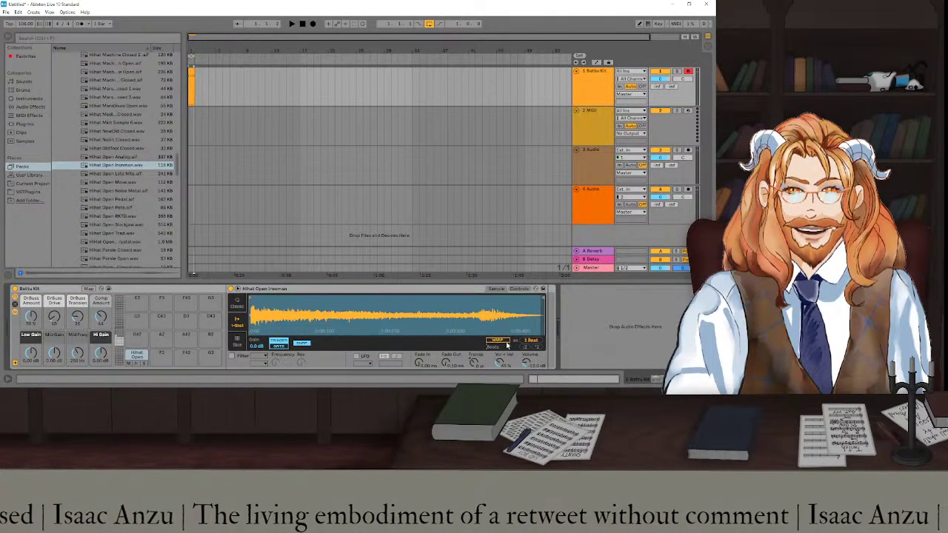
click(506, 348)
click(506, 333)
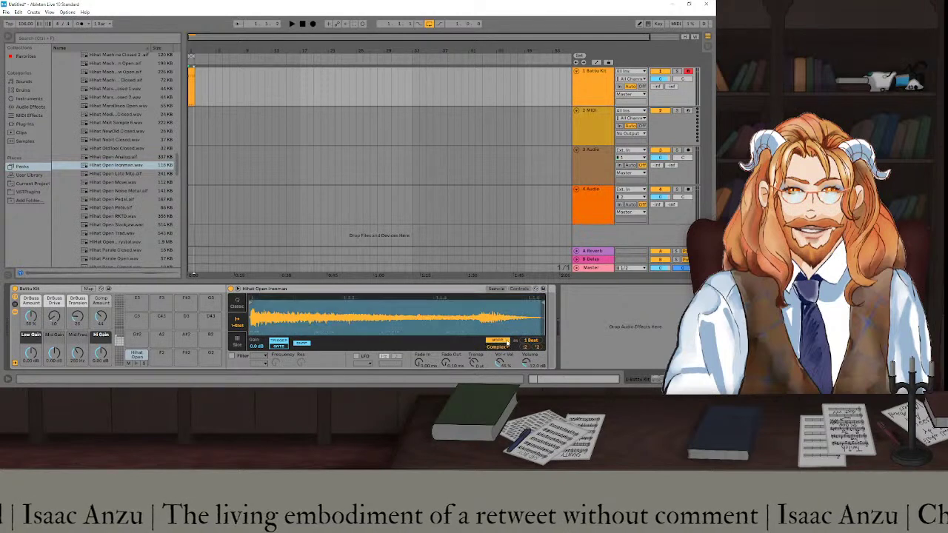
Play the loop to check the warped open hi-hat, and show the clip's MIDI notes.
key(space)
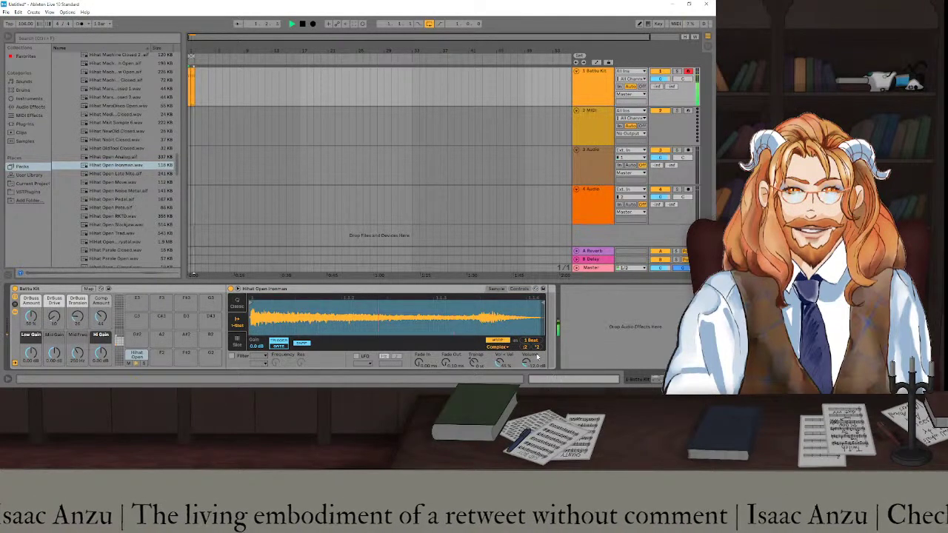
key(space)
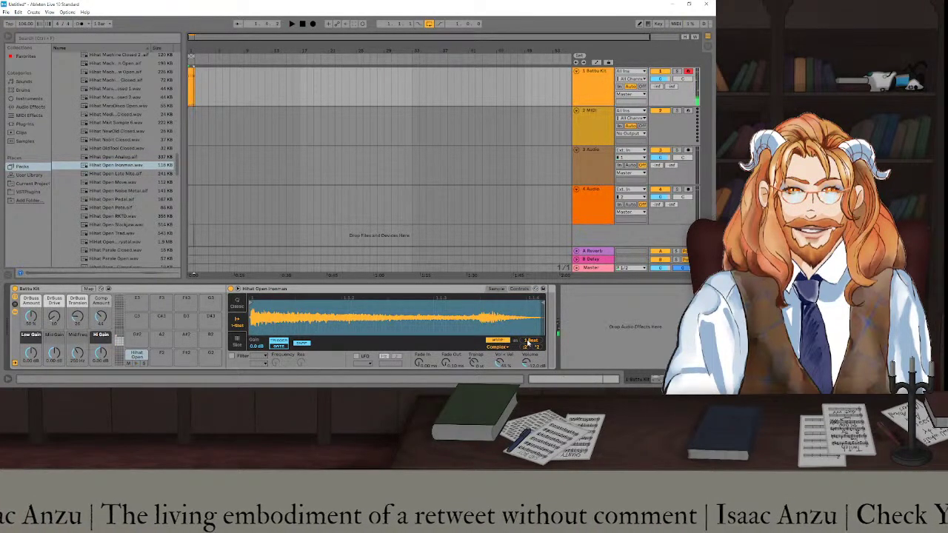
key(space)
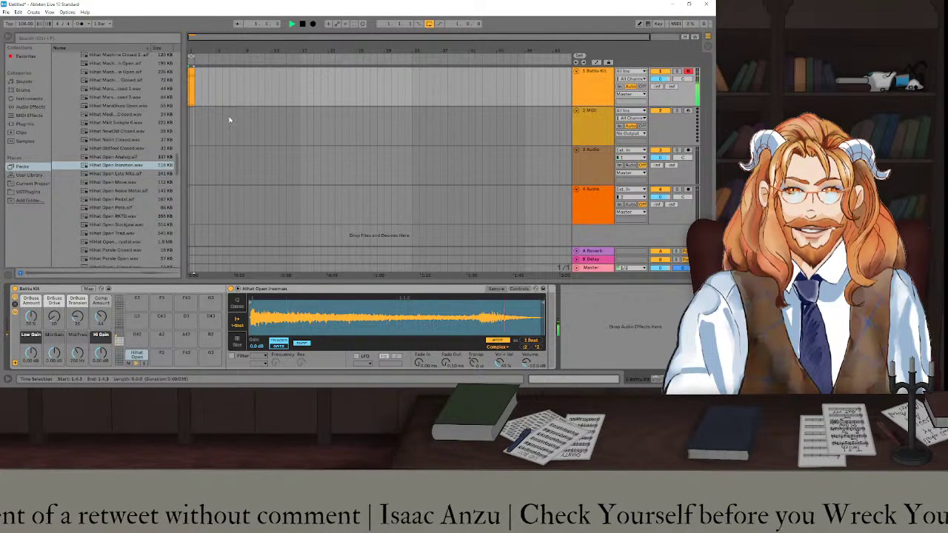
key(shift+Tab)
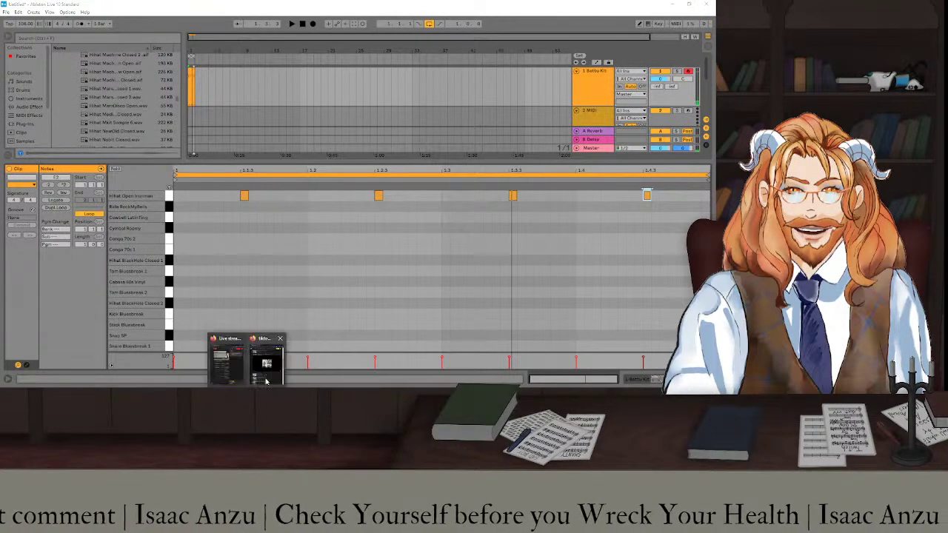
Switch to the Reddit window, play the orchestra video from about 0:09 to 0:16, and return to Ableton Live.
click(249, 366)
click(488, 250)
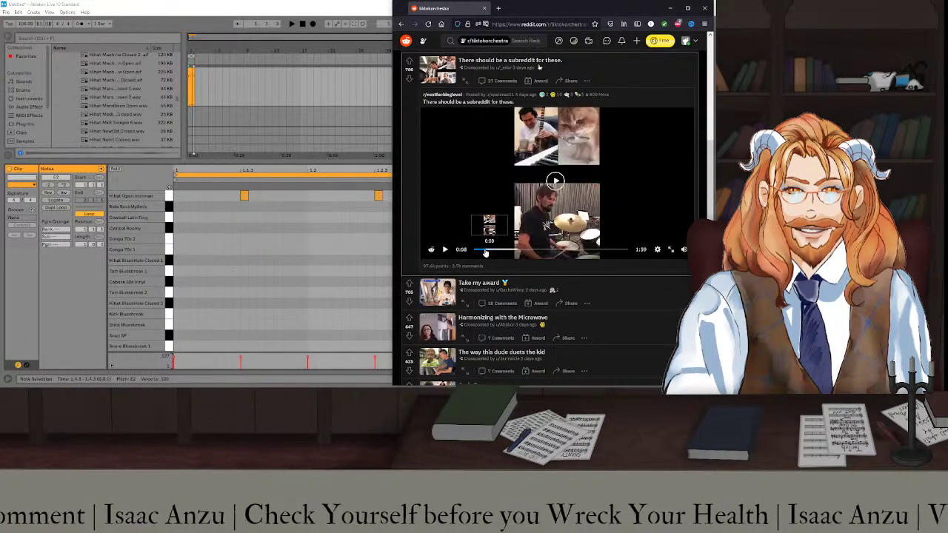
click(444, 250)
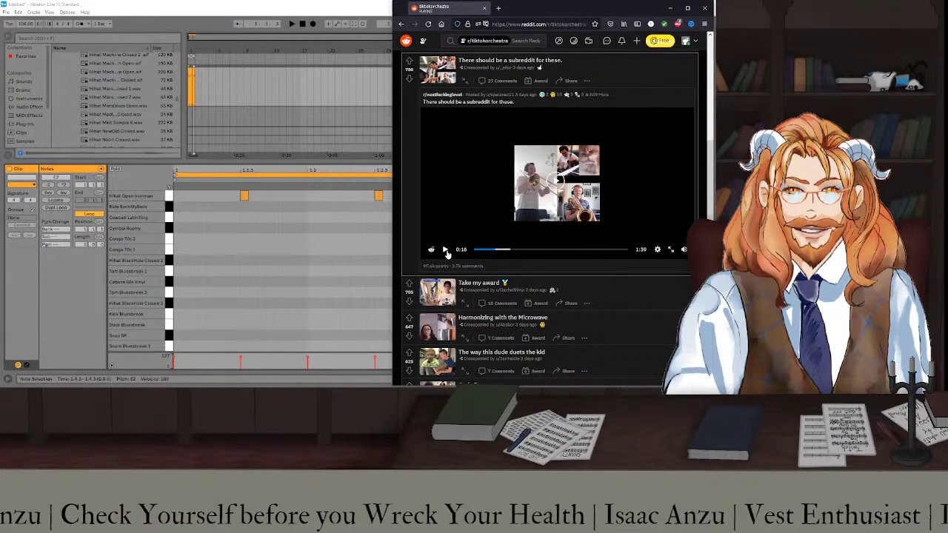
click(162, 5)
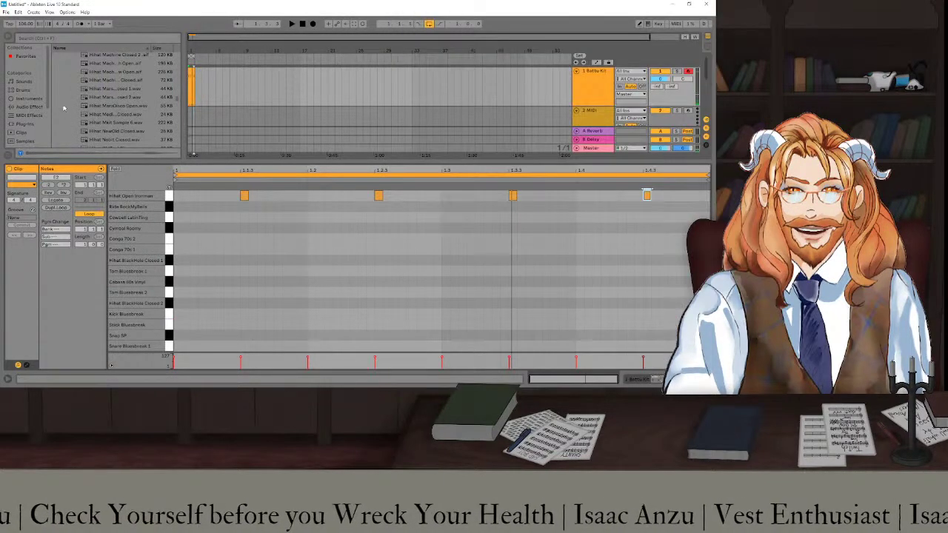
Collapse the Hihat sample folder and expand the Rim folder in the Drums samples.
scroll(64, 109, up, 15)
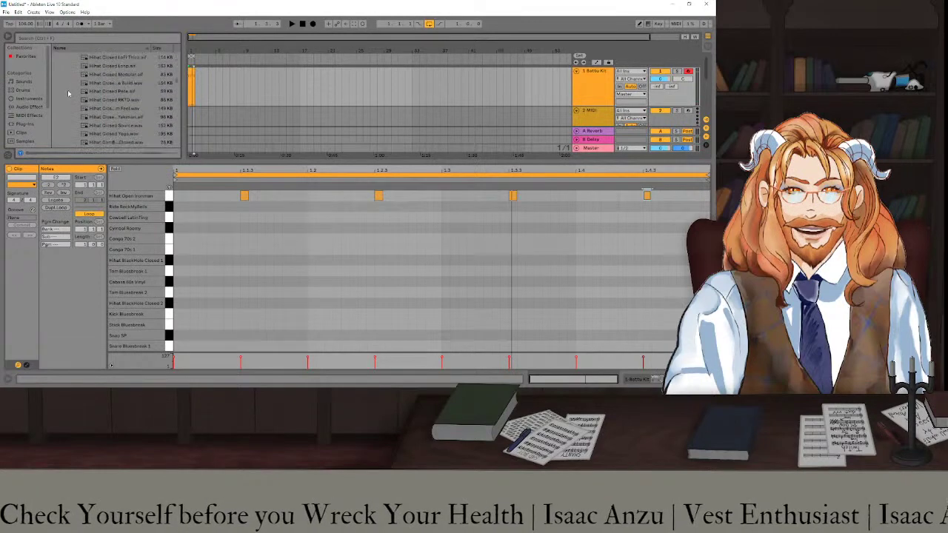
scroll(68, 92, up, 15)
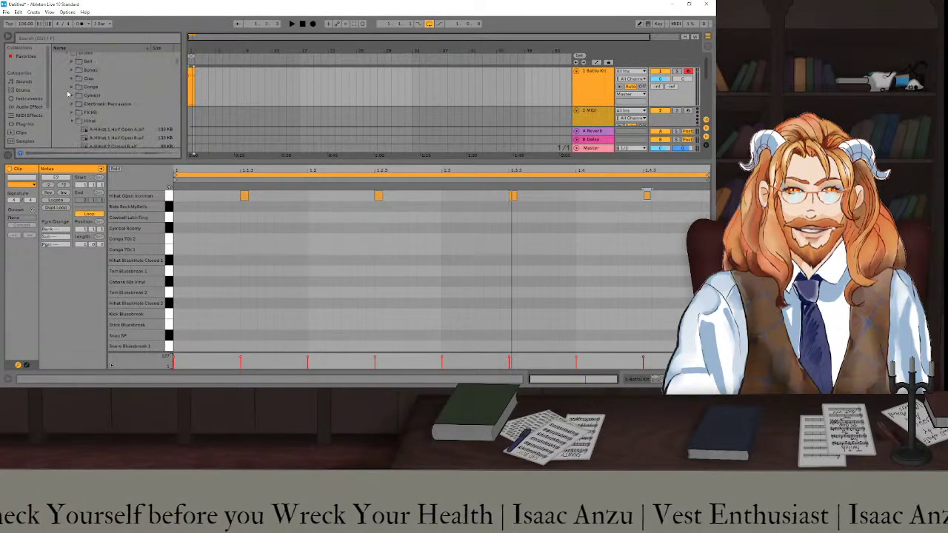
click(73, 120)
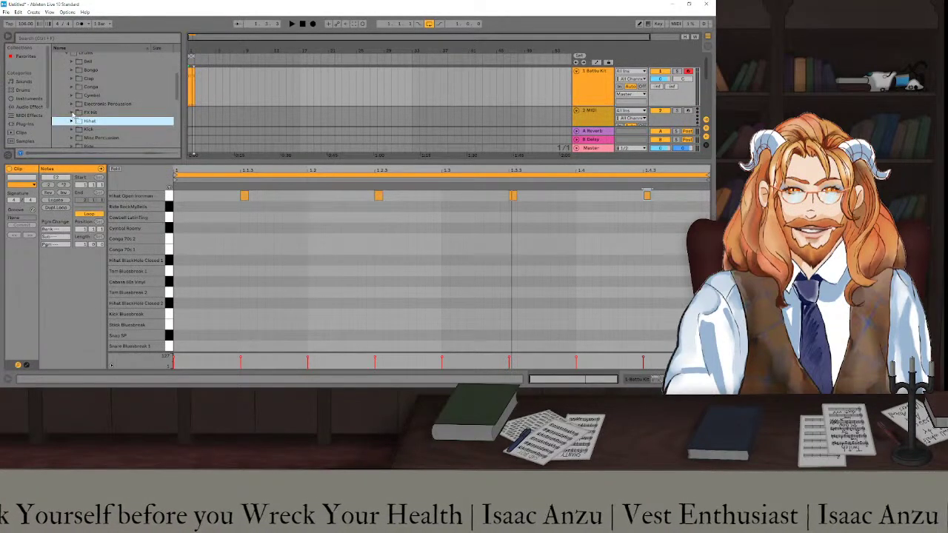
click(75, 113)
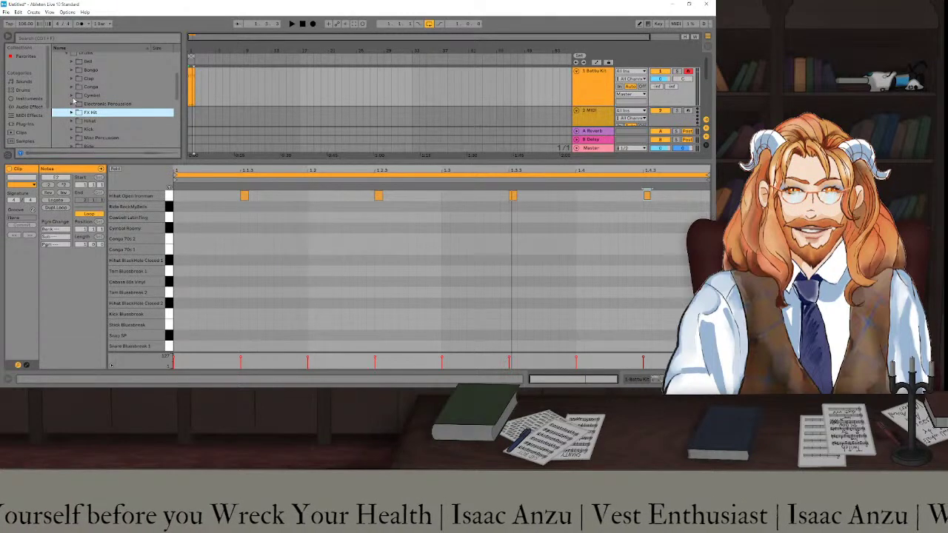
scroll(75, 100, down, 4)
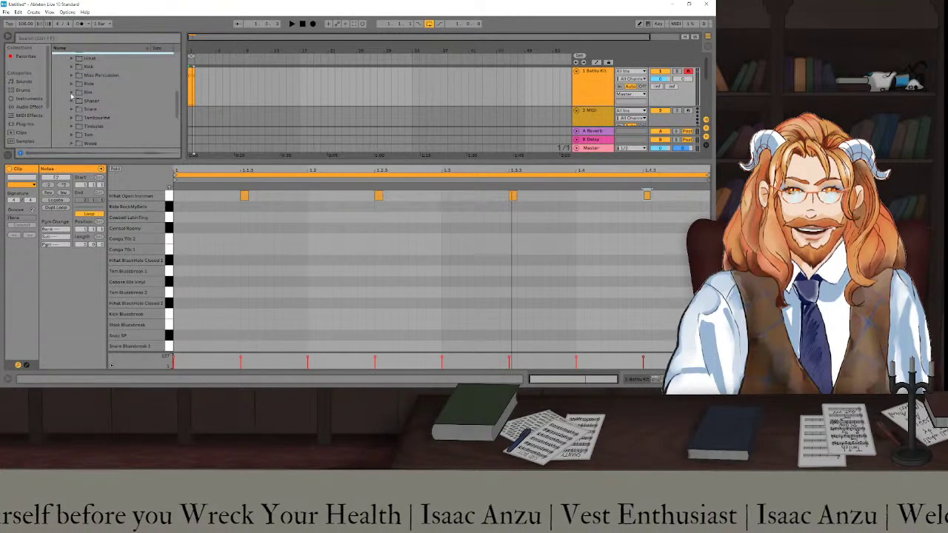
click(72, 92)
scroll(108, 64, down, 2)
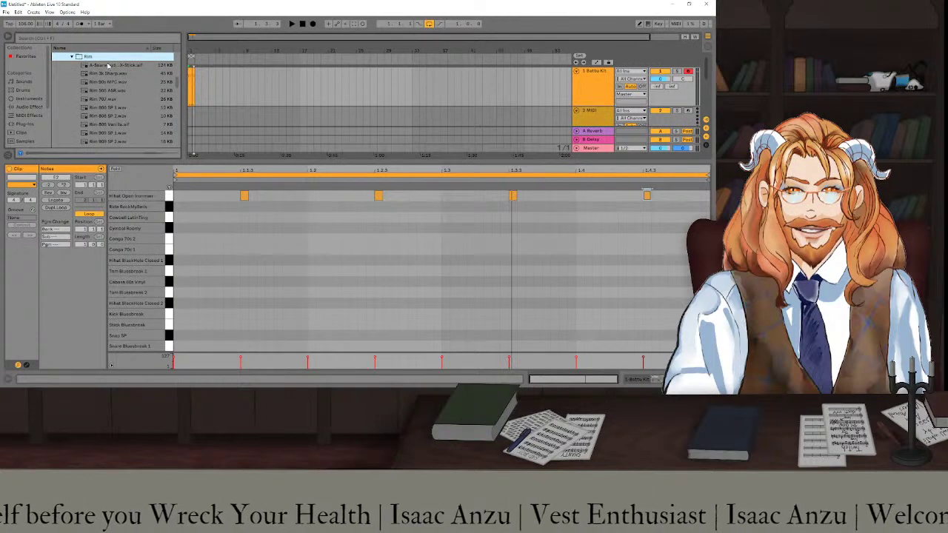
Audition the rim samples from the start of the Rim folder down to Rim Bedroom.
click(107, 65)
click(109, 74)
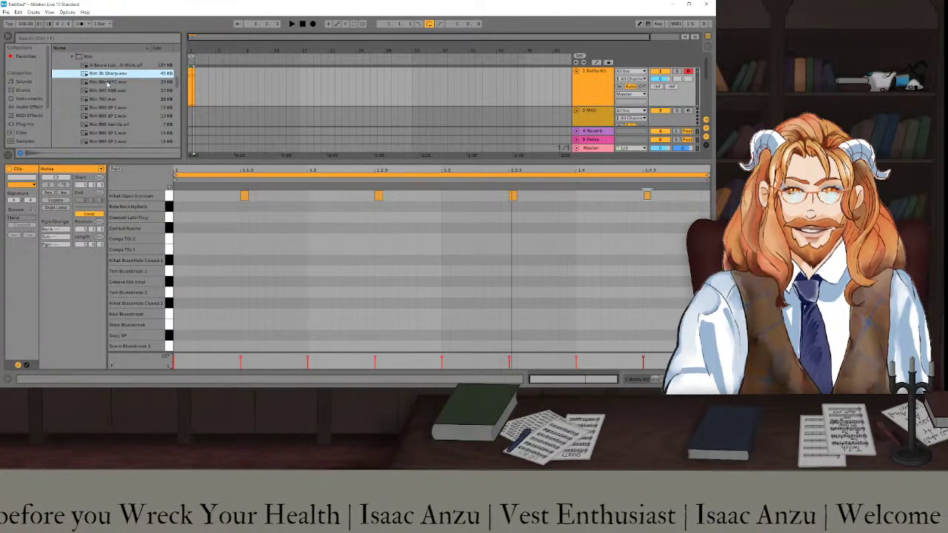
click(107, 82)
click(108, 90)
click(109, 98)
click(110, 108)
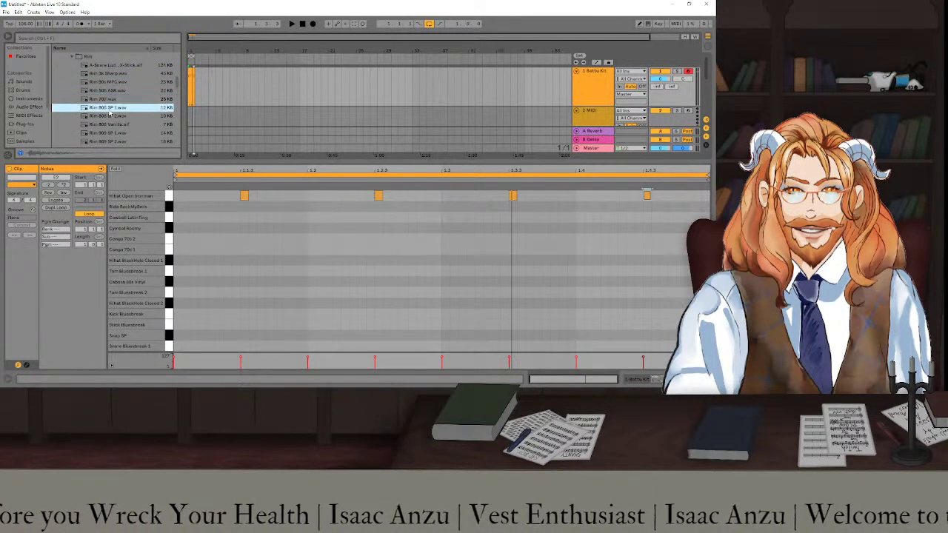
scroll(110, 125, down, 3)
click(109, 123)
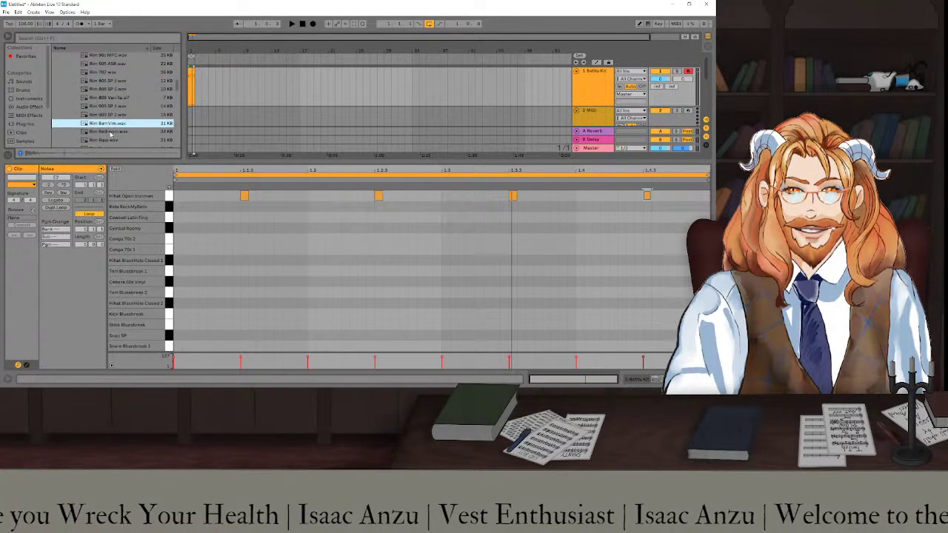
click(109, 131)
Audition the rim samples from Rim Bipp through Rim Cheap and Rim Clean Thin Res to Rim Dobbs.
scroll(110, 128, down, 3)
click(110, 113)
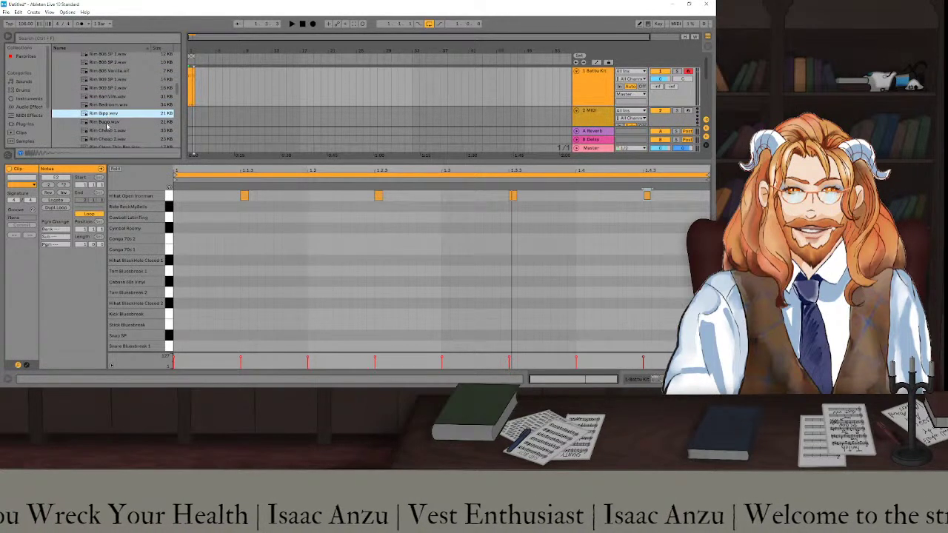
click(107, 123)
click(108, 131)
click(109, 139)
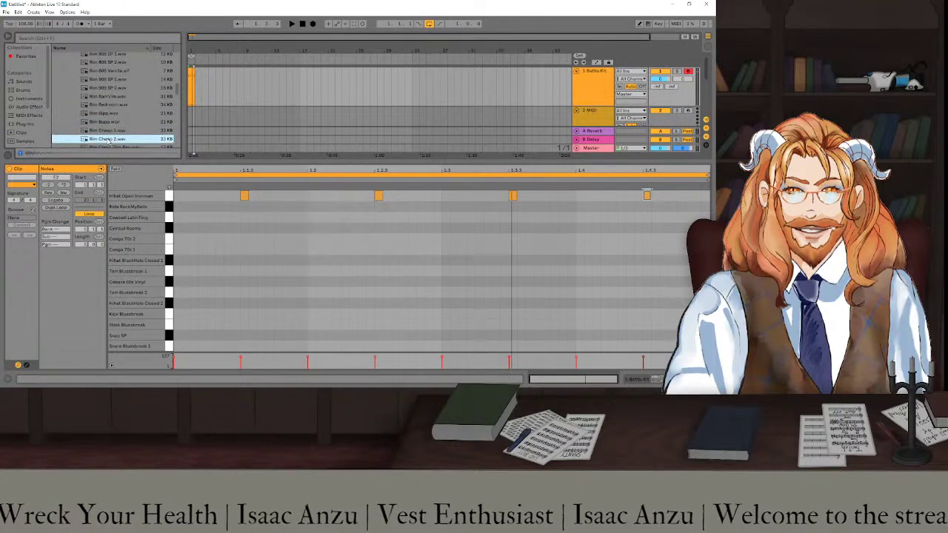
scroll(110, 122, down, 4)
click(108, 111)
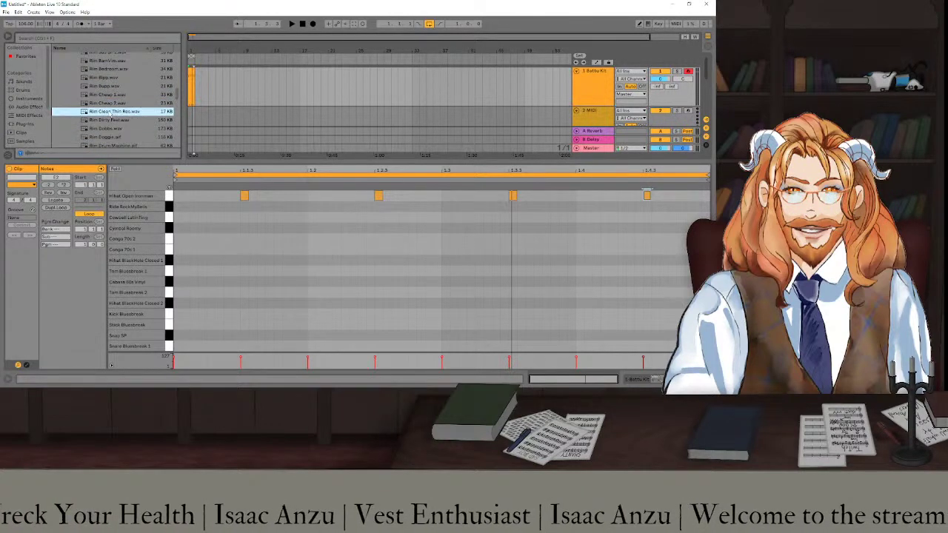
click(108, 123)
click(108, 129)
Audition the rim samples from Rim Doggie through Rim Large Hall and Rim Lofi Thud to Rim Paddle Clack.
scroll(109, 127, down, 2)
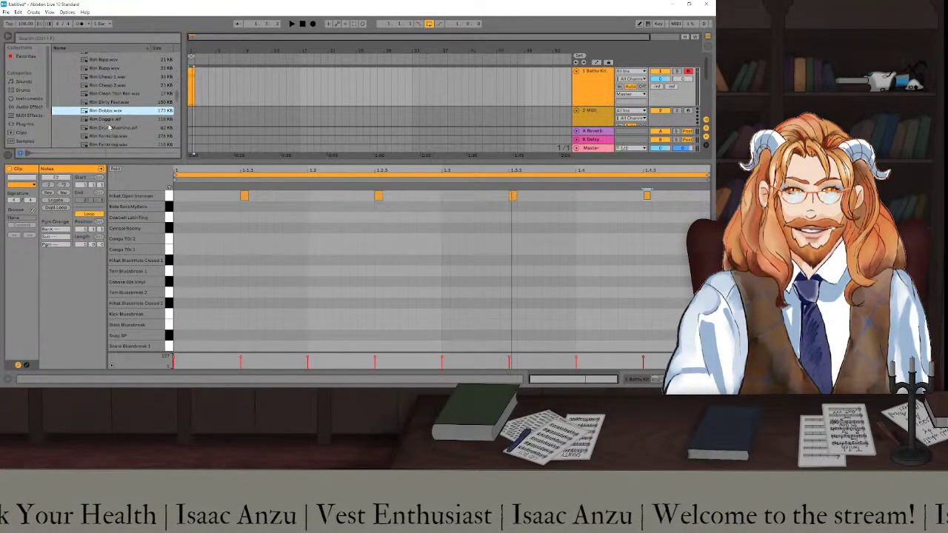
click(105, 119)
click(106, 128)
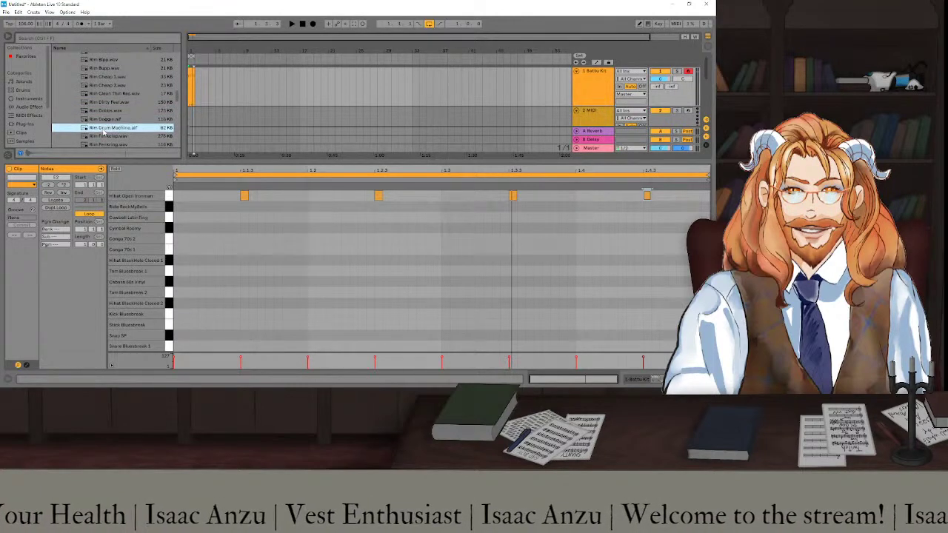
click(106, 136)
scroll(106, 137, down, 3)
key(Down)
key(Down)
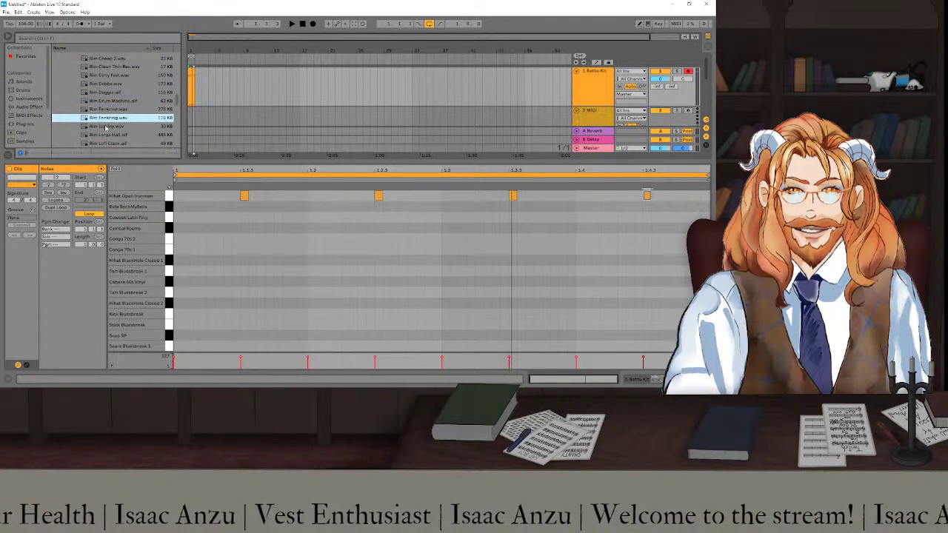
click(108, 135)
scroll(109, 117, down, 2)
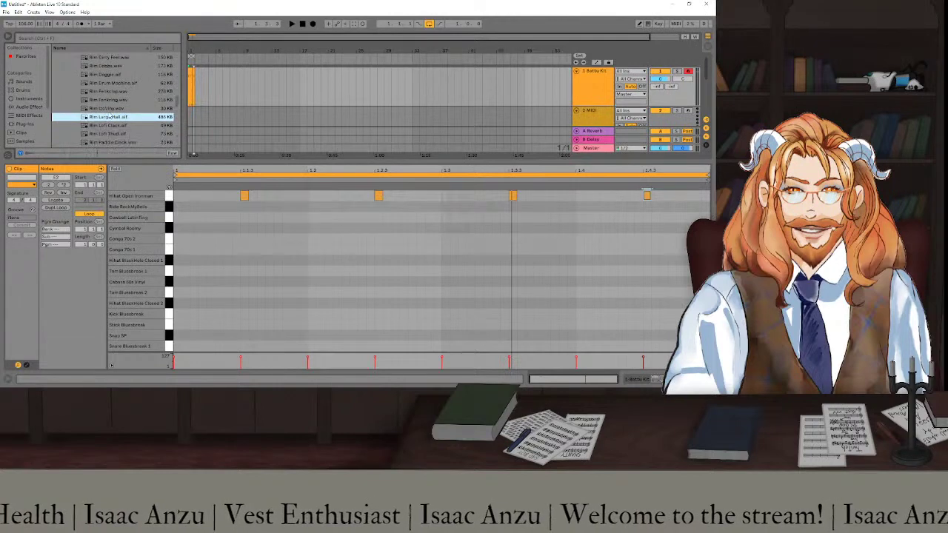
click(111, 117)
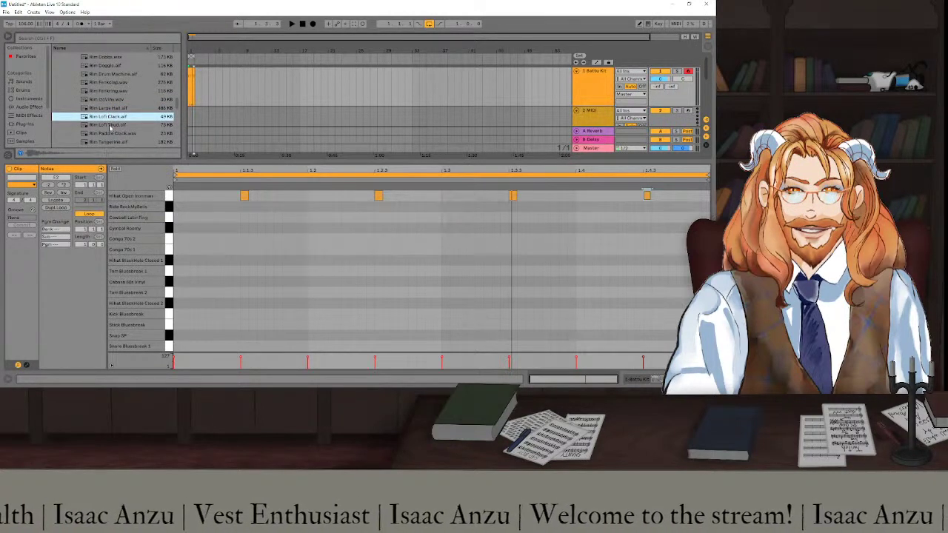
click(111, 125)
scroll(109, 127, down, 1)
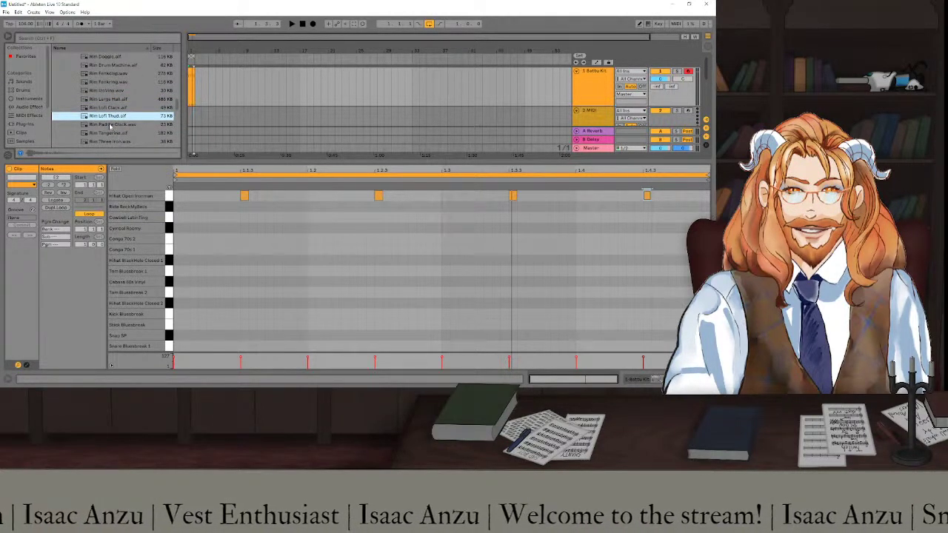
click(109, 126)
Load Rim Lofi Thud onto the drum kit's empty F2 pad and show the clip's MIDI notes.
click(109, 117)
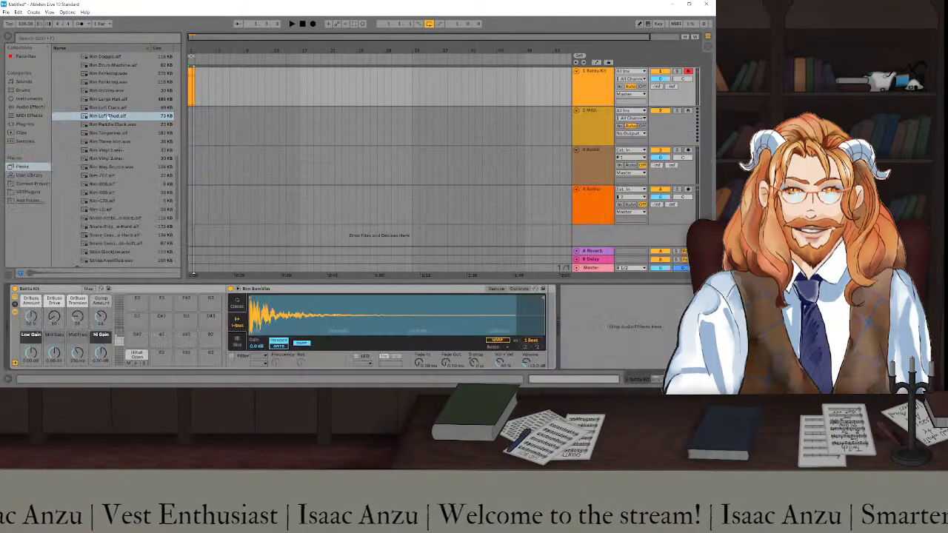
double_click(109, 117)
drag(138, 191, 161, 356)
key(shift+Tab)
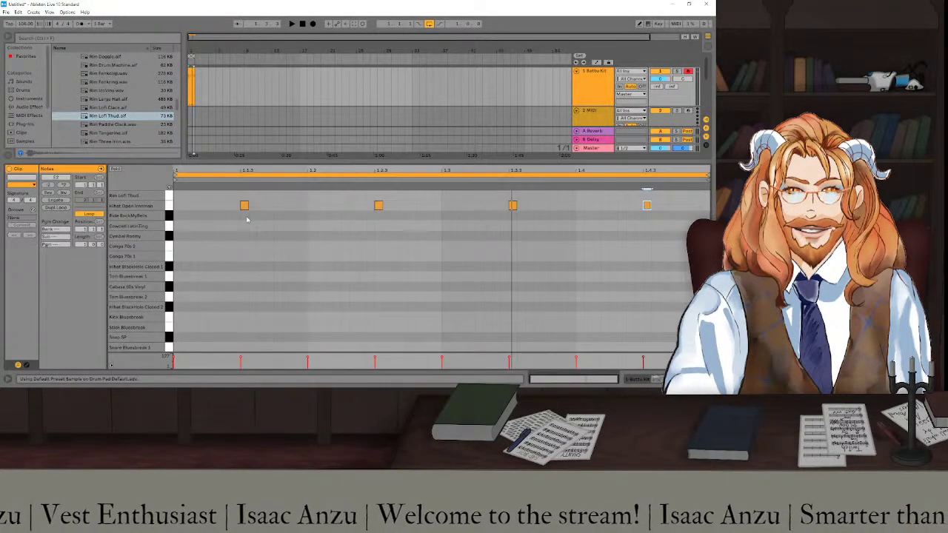
Add Rim Lofi Thud notes on beats 2 and 4 of the clip and play the loop.
double_click(314, 195)
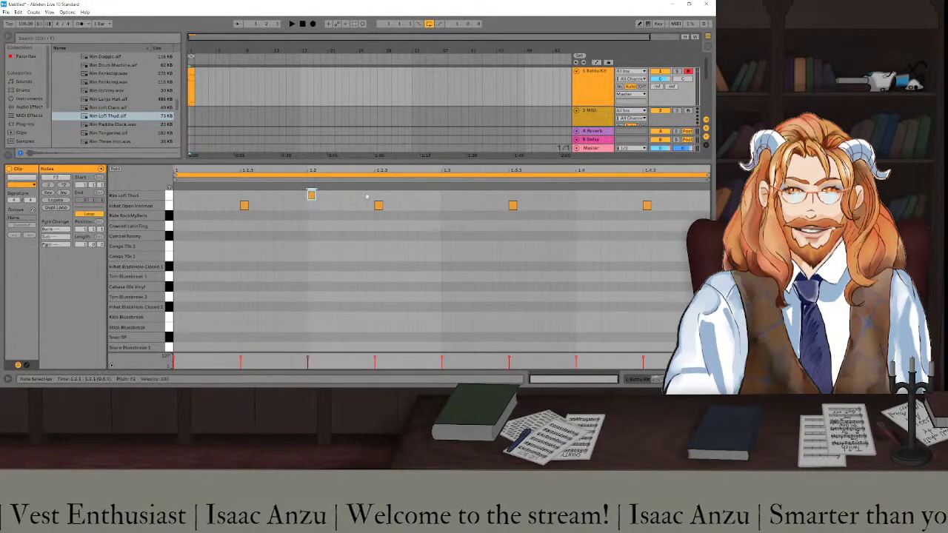
double_click(579, 196)
key(space)
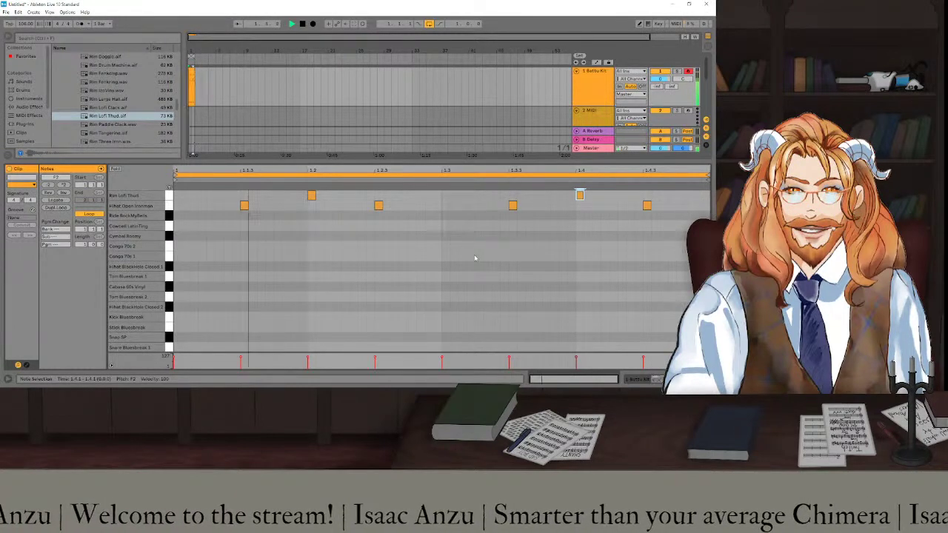
key(space)
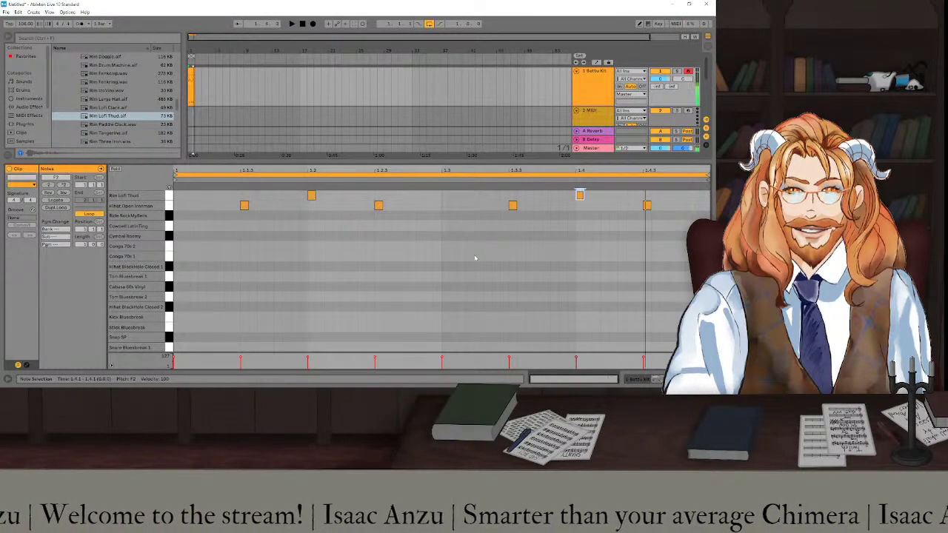
Collapse the Rim sample folder and select the empty 2 MIDI track.
scroll(75, 107, up, 6)
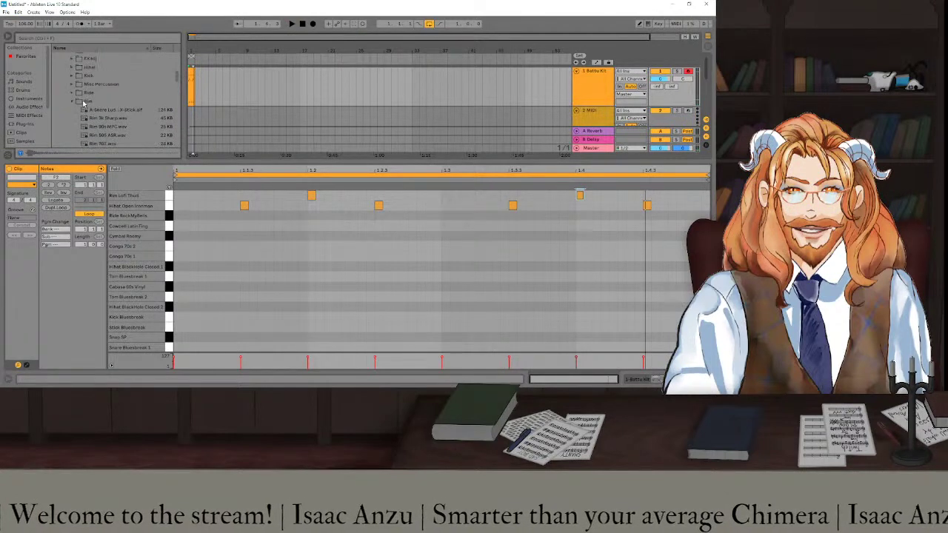
click(71, 111)
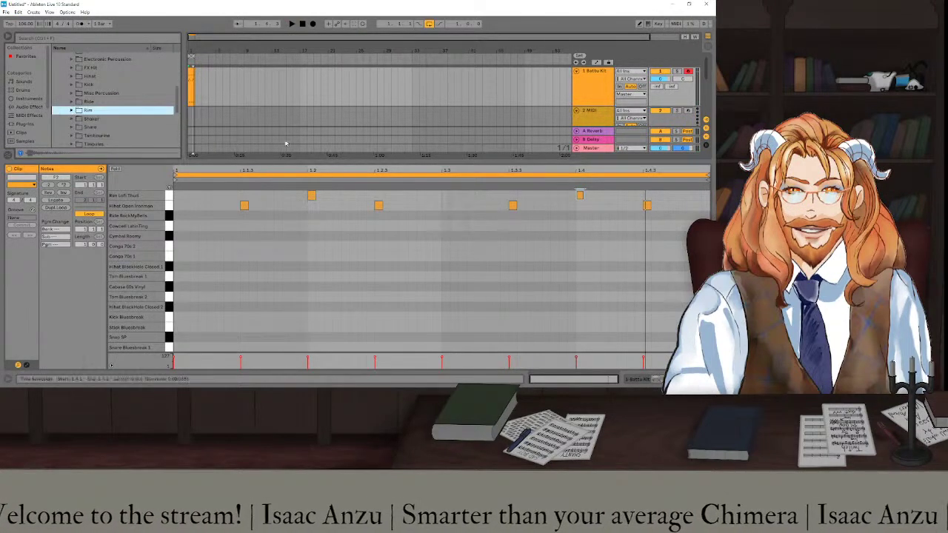
click(592, 119)
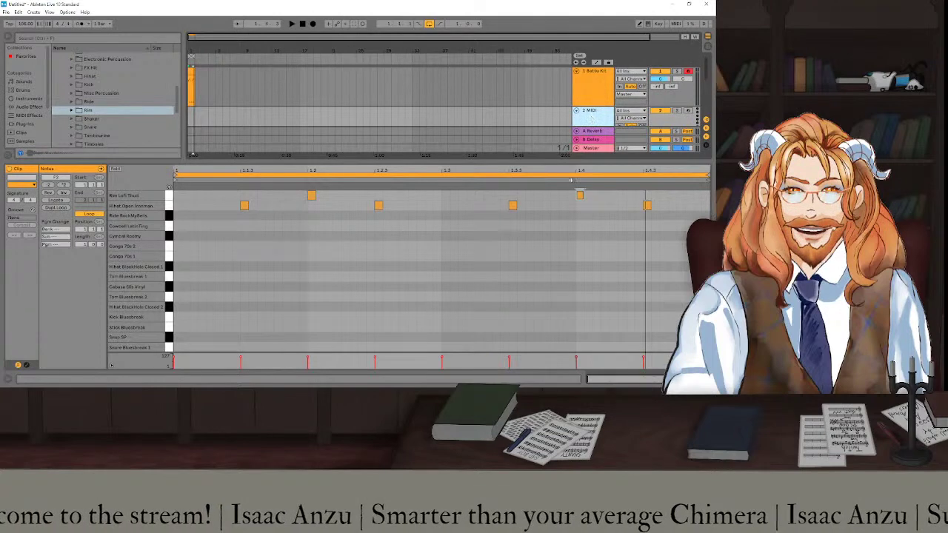
Switch to the Reddit window in Firefox, replay the TikTok orchestra video from near its start, and return to Ableton Live.
mouse_move(248, 393)
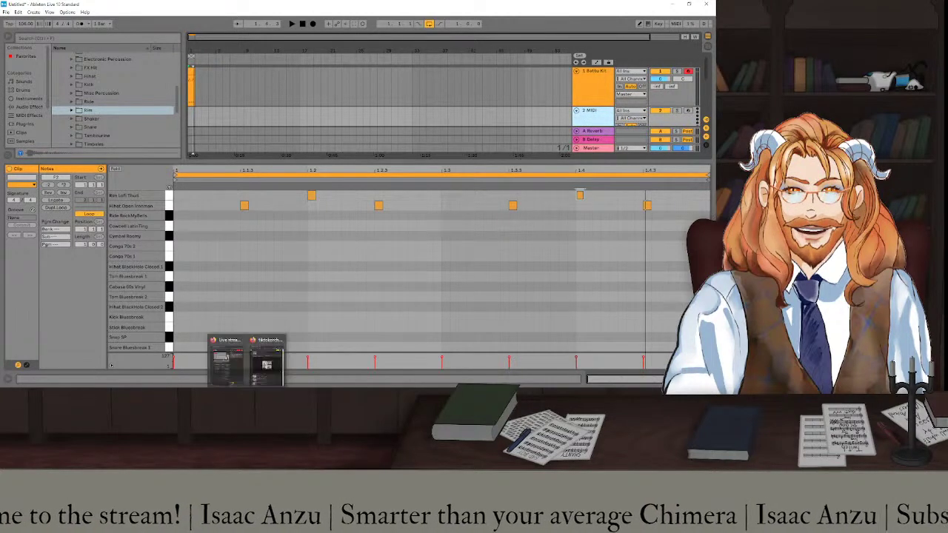
click(282, 363)
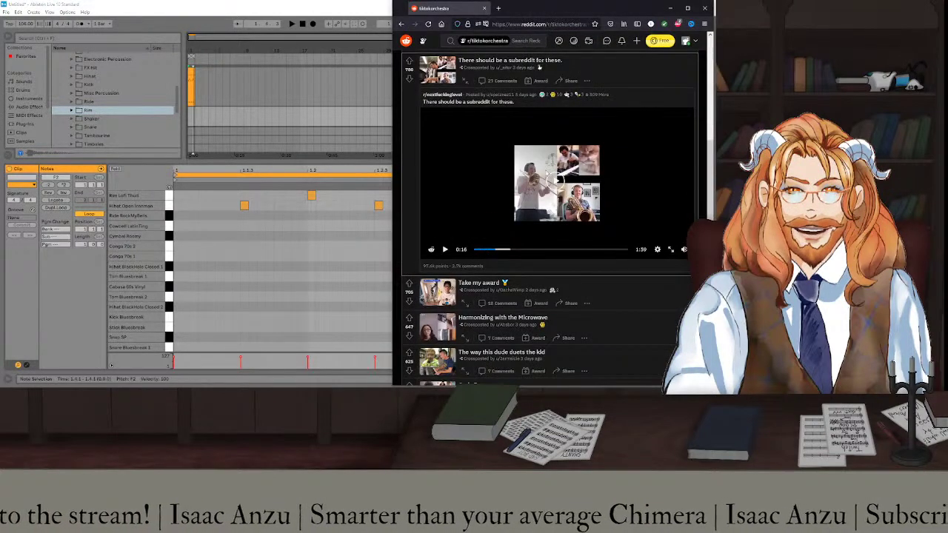
key(space)
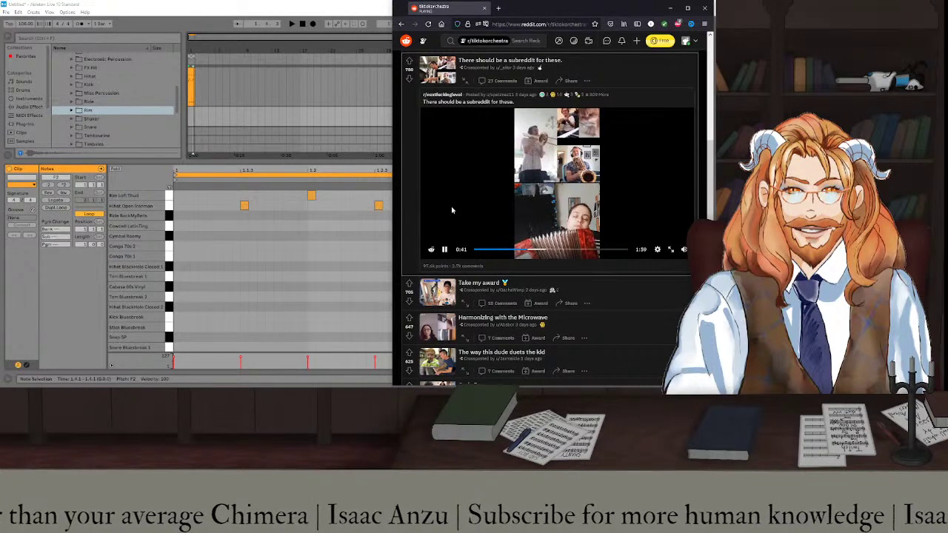
click(476, 250)
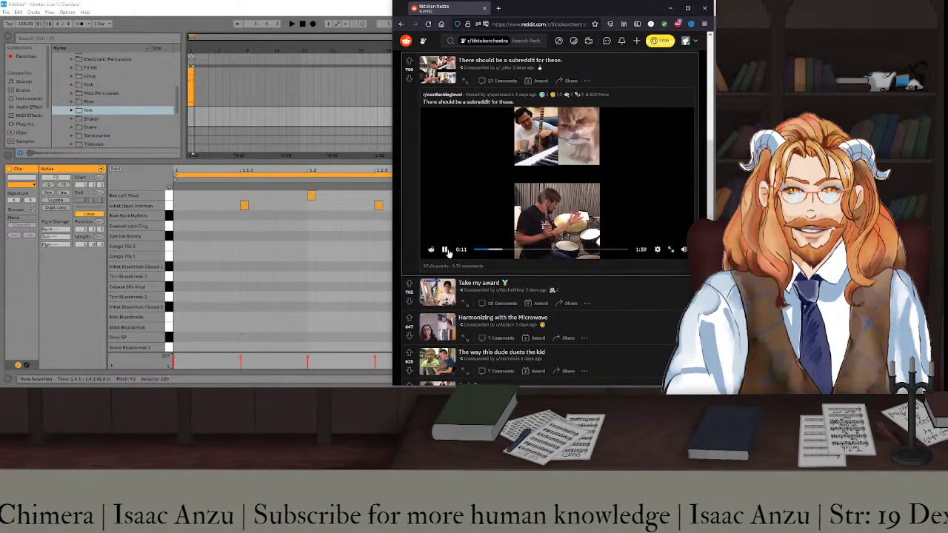
click(471, 215)
click(309, 82)
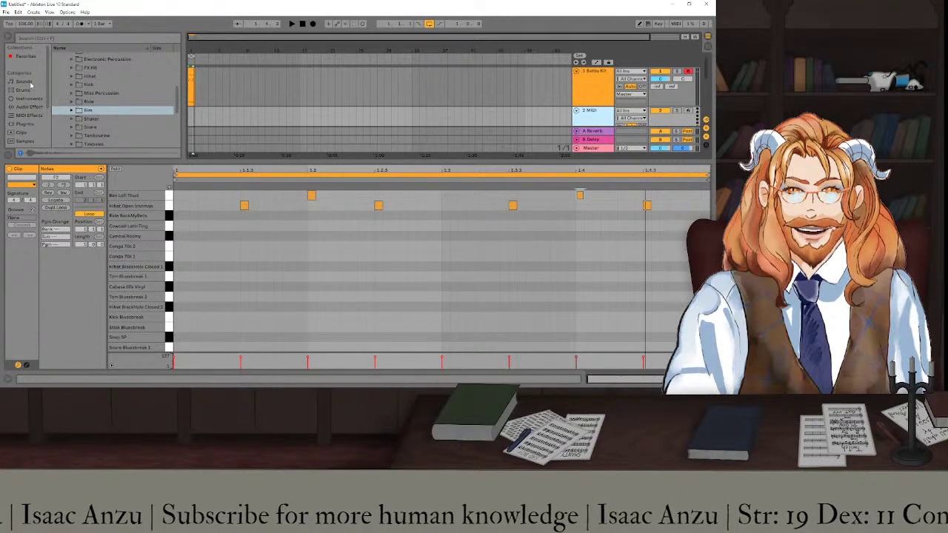
Browse the Bass presets in Sounds and open the Bass folder of Instrument Rack in Instruments.
click(28, 81)
click(57, 66)
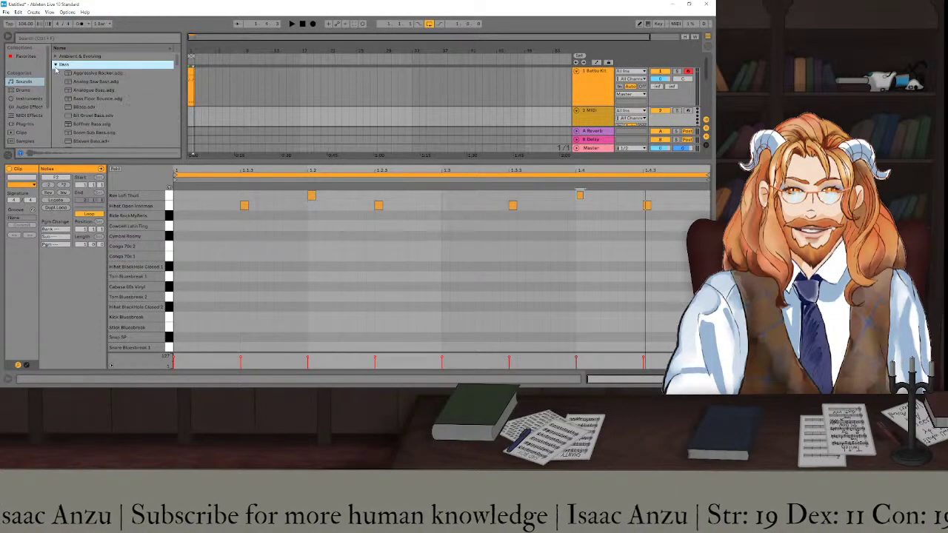
click(19, 98)
click(54, 82)
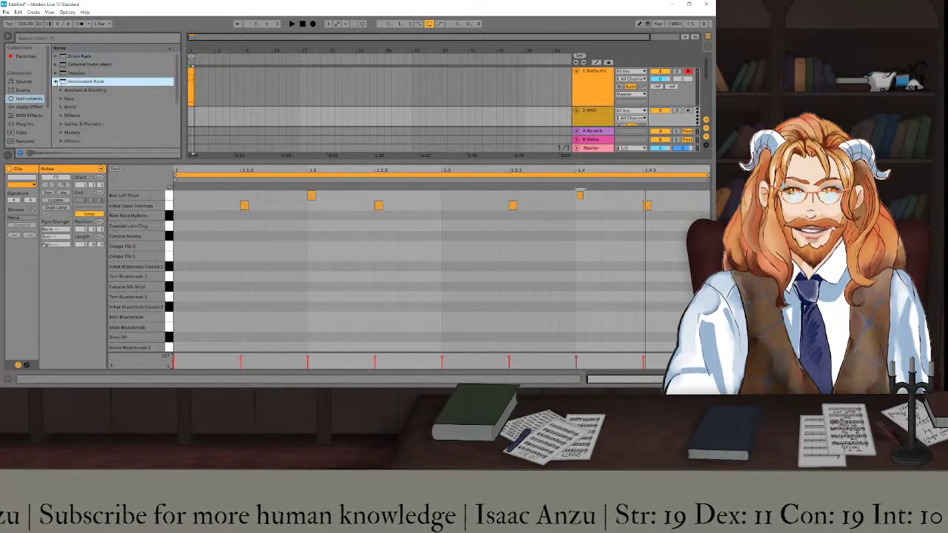
click(62, 99)
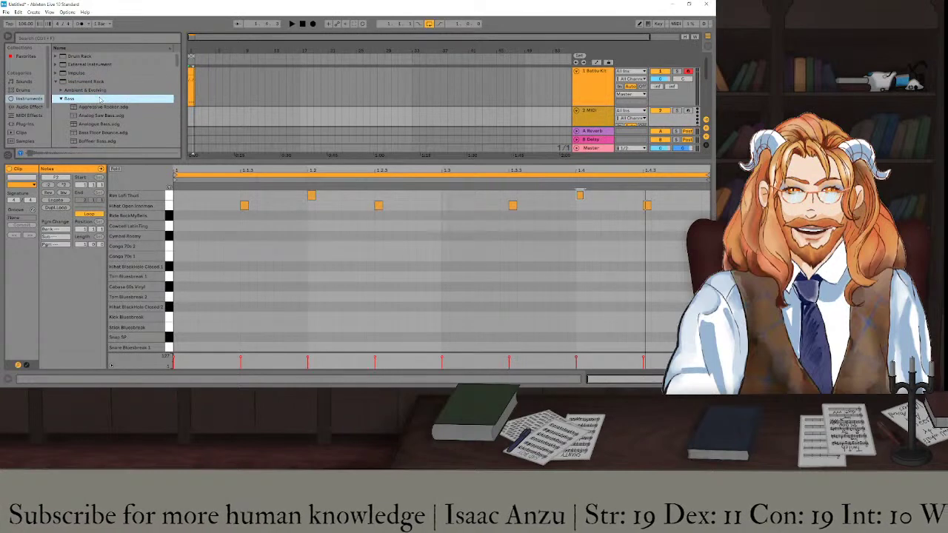
Audition the bass racks from Analog Saw Bass to Boffner Bass and look through the rest of the Bass folder.
scroll(100, 98, down, 3)
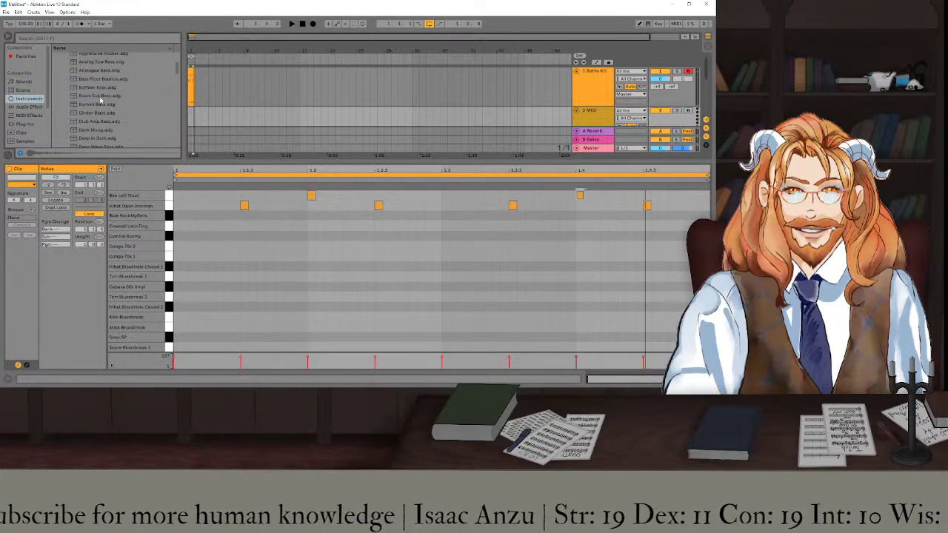
scroll(101, 98, up, 1)
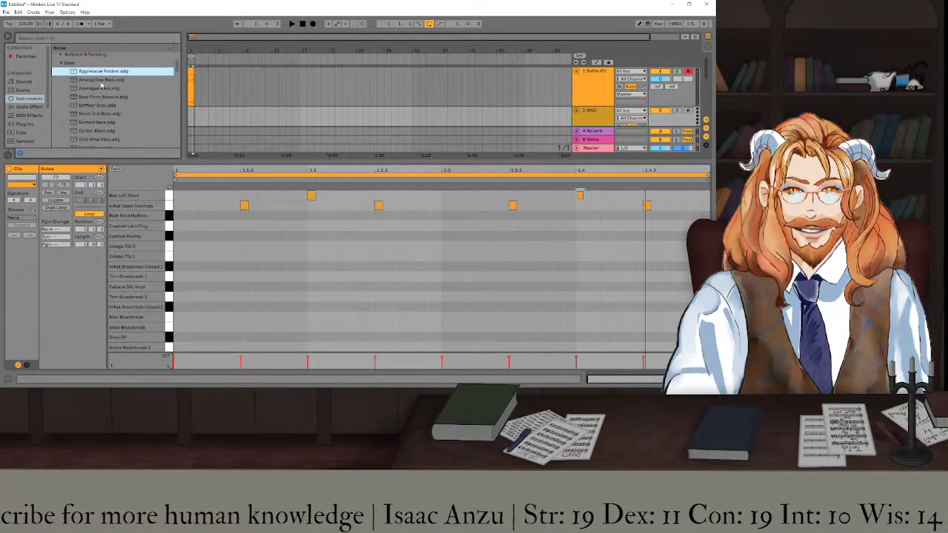
click(102, 80)
click(101, 89)
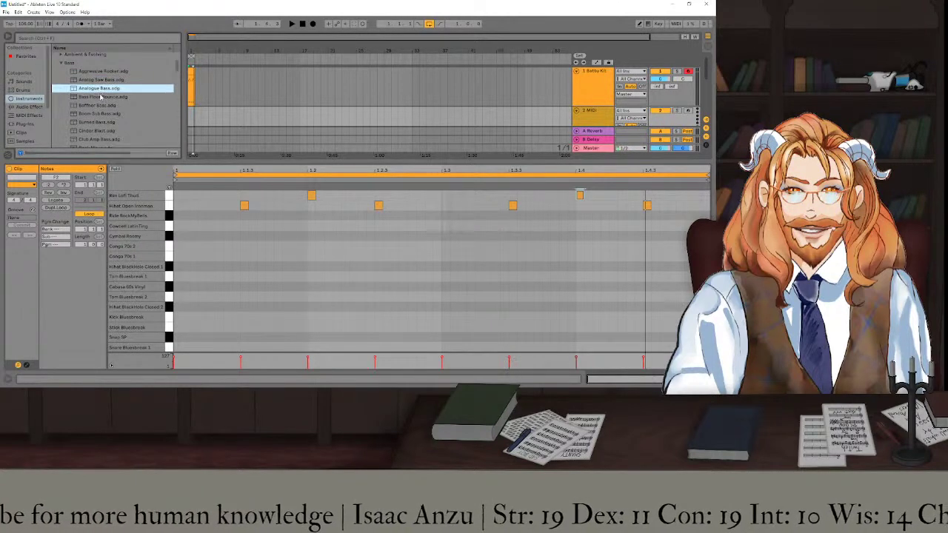
click(101, 97)
click(100, 106)
scroll(99, 106, down, 3)
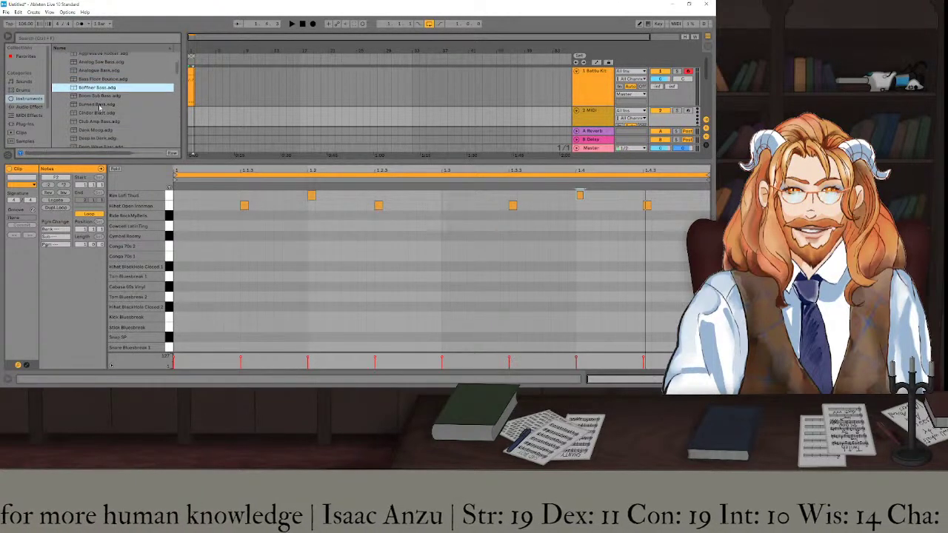
scroll(100, 108, down, 4)
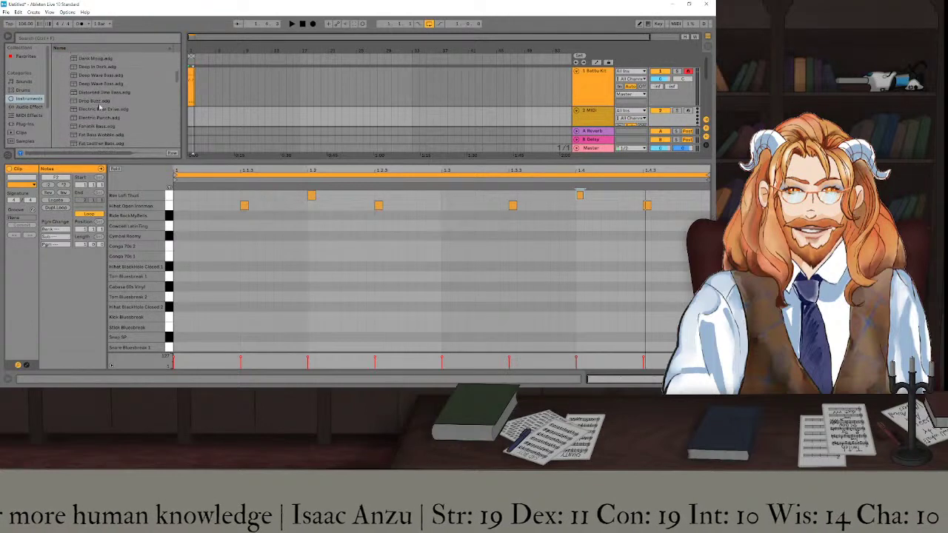
scroll(100, 107, down, 4)
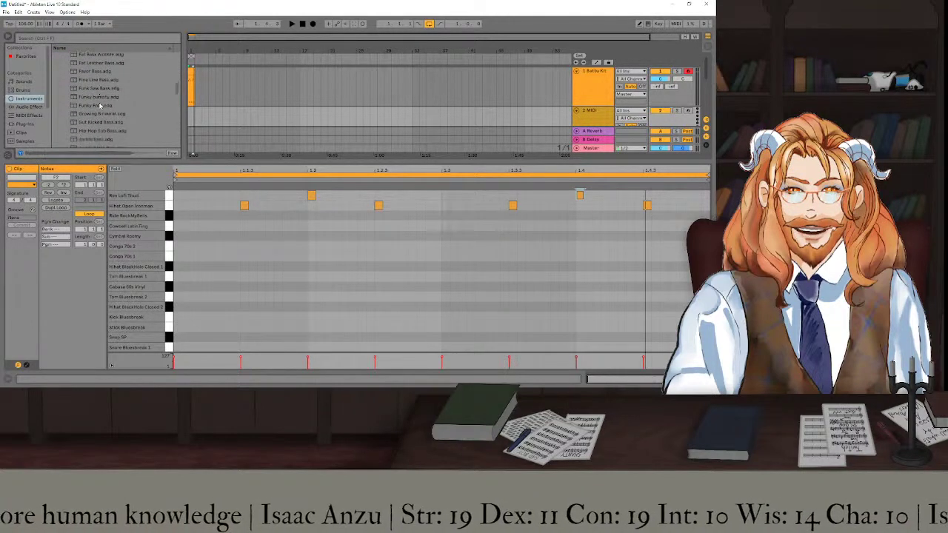
scroll(100, 106, down, 5)
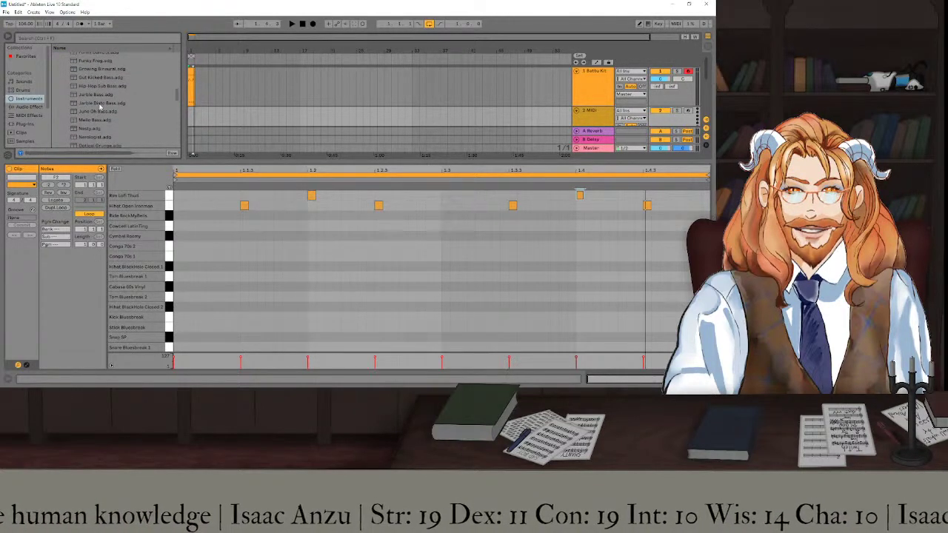
scroll(99, 108, down, 4)
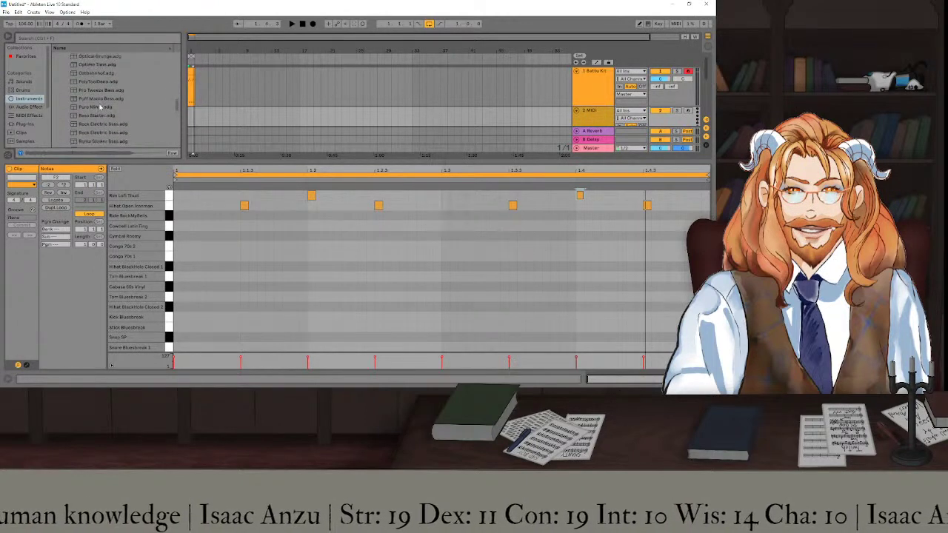
Audition both Rock Electric Bass racks and load the first one onto the empty 2 MIDI track.
click(97, 89)
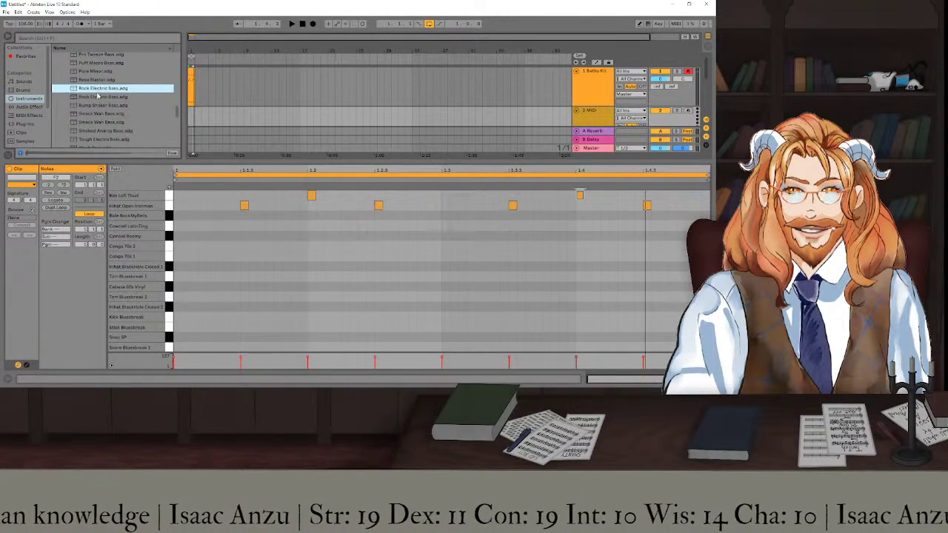
click(97, 97)
click(102, 89)
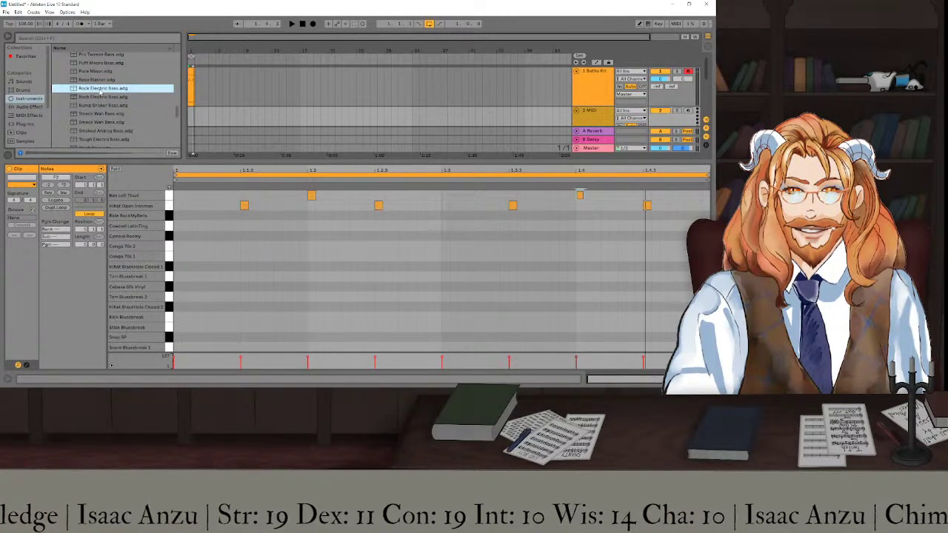
click(584, 123)
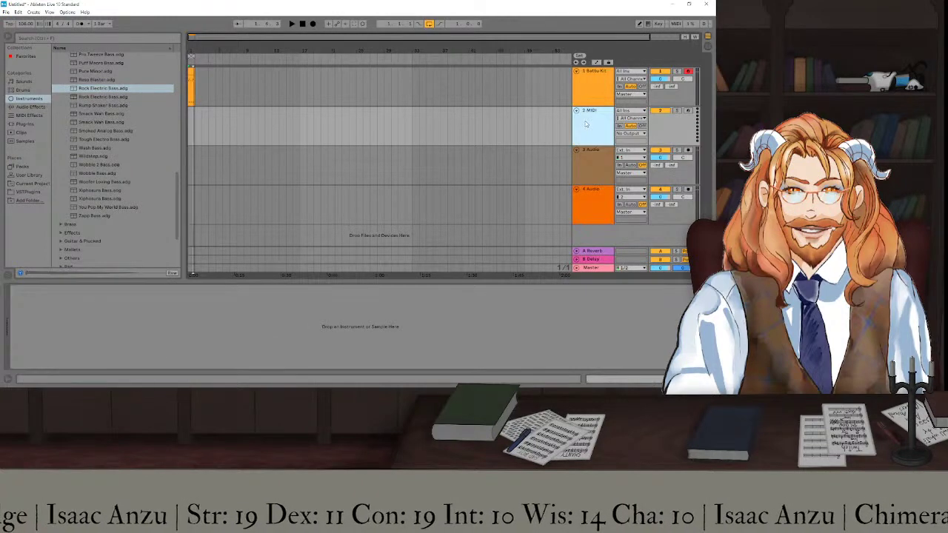
double_click(117, 90)
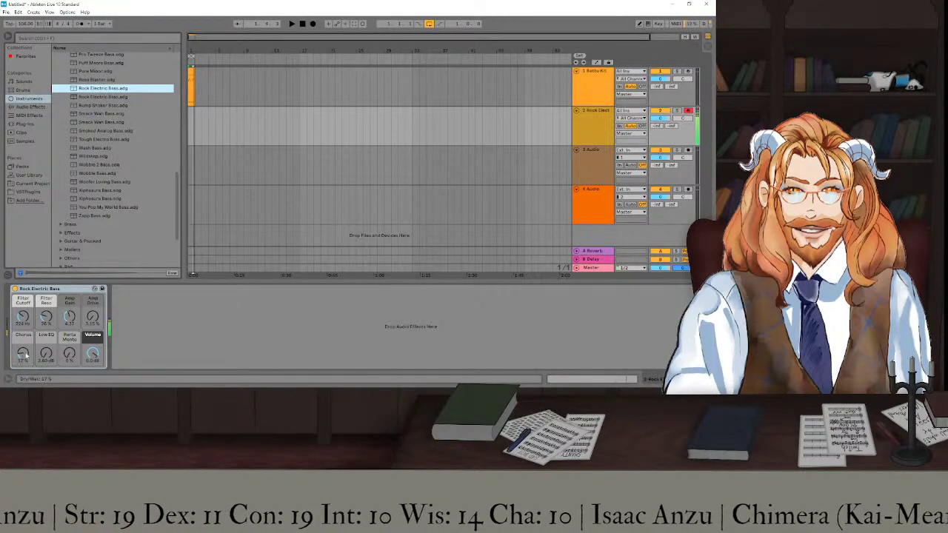
Set the rack's Chorus to 0.0 % and Amp Gain and Amp Drive to zero, and replace the rack with Smoked Analog Bass.
drag(23, 356, 23, 385)
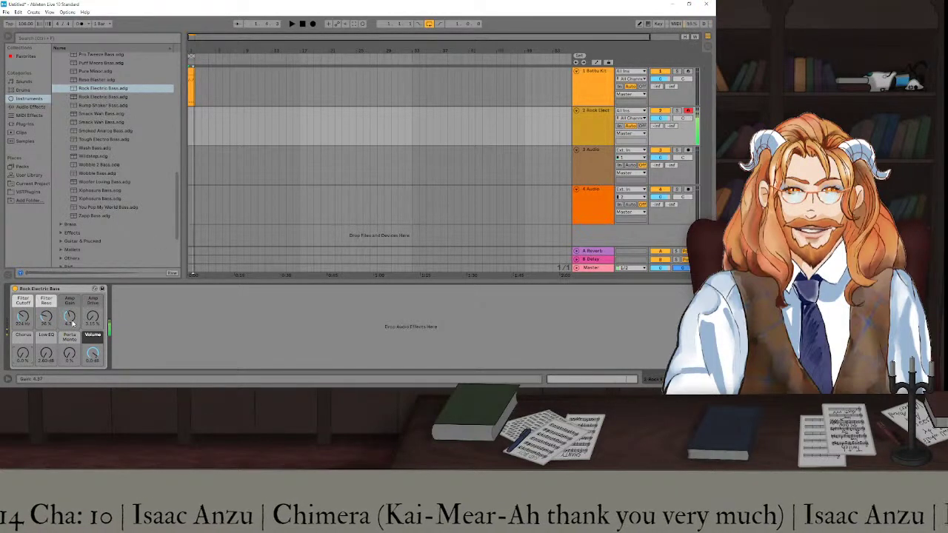
drag(65, 314, 69, 323)
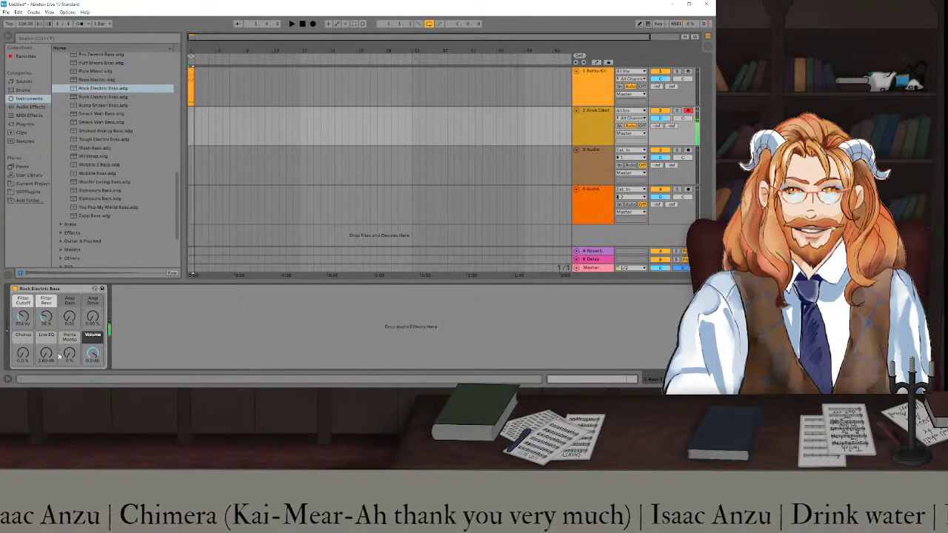
mouse_move(46, 353)
mouse_down()
mouse_move(46, 333)
mouse_move(46, 367)
mouse_up()
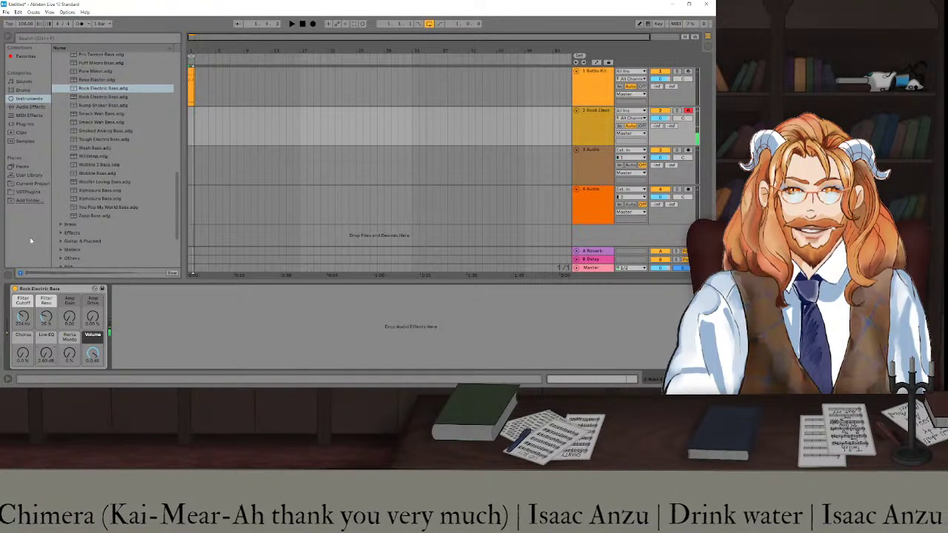
double_click(83, 130)
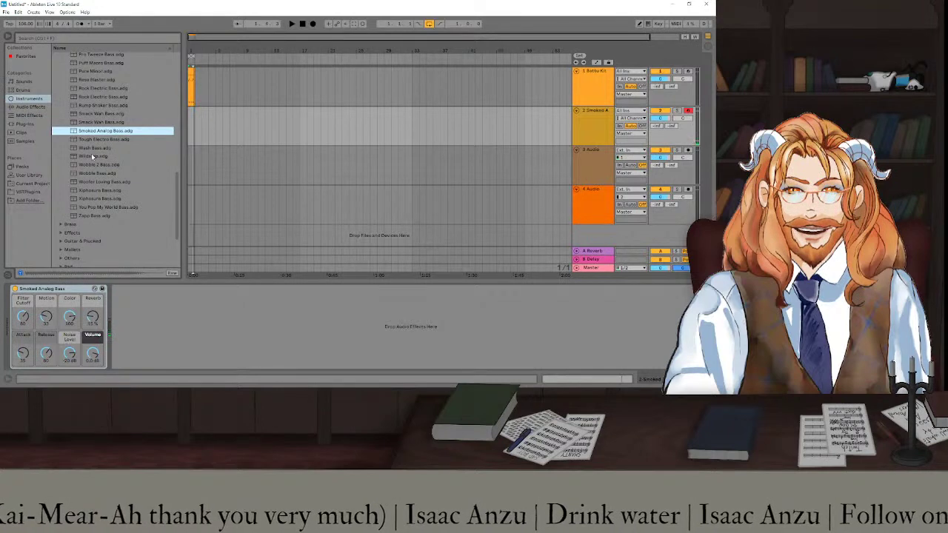
Load the Kontakt 5 VST plug-in onto track 2 in place of the bass rack.
click(35, 121)
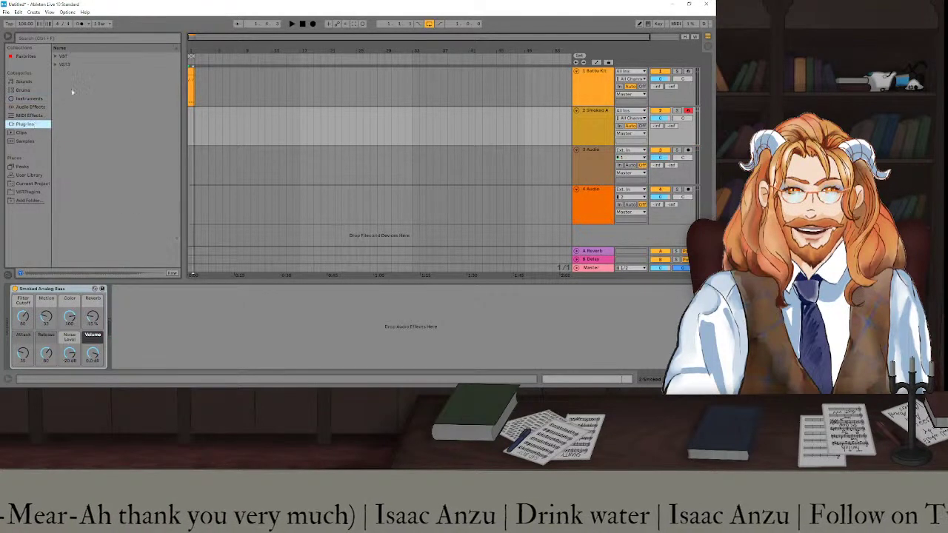
click(61, 57)
click(71, 74)
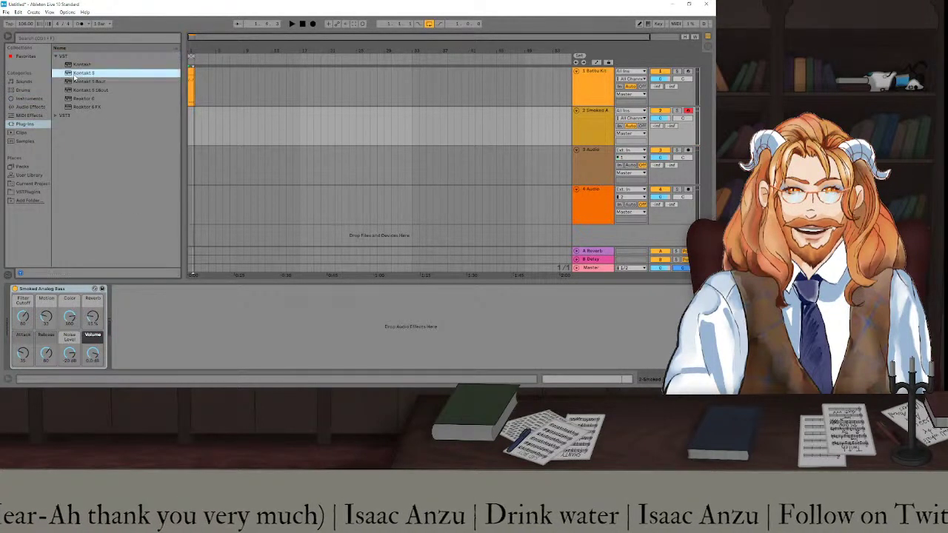
double_click(72, 74)
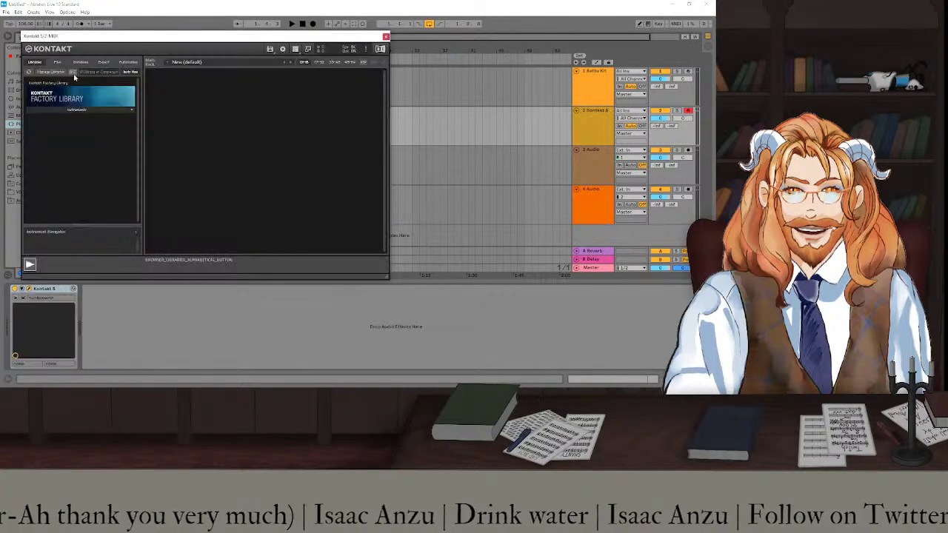
Load Classic Bass from the Band bass instruments of the Kontakt Factory Library and close the plug-in window.
click(92, 112)
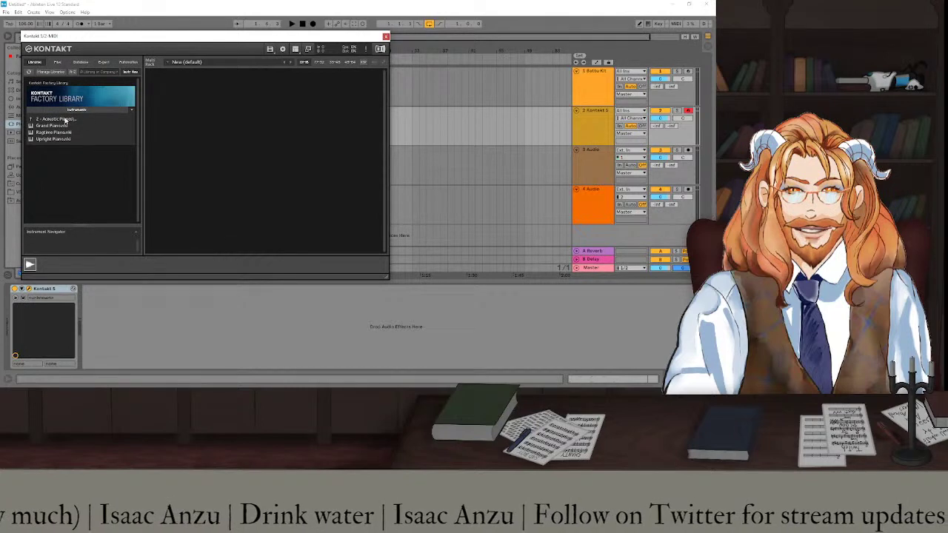
click(60, 119)
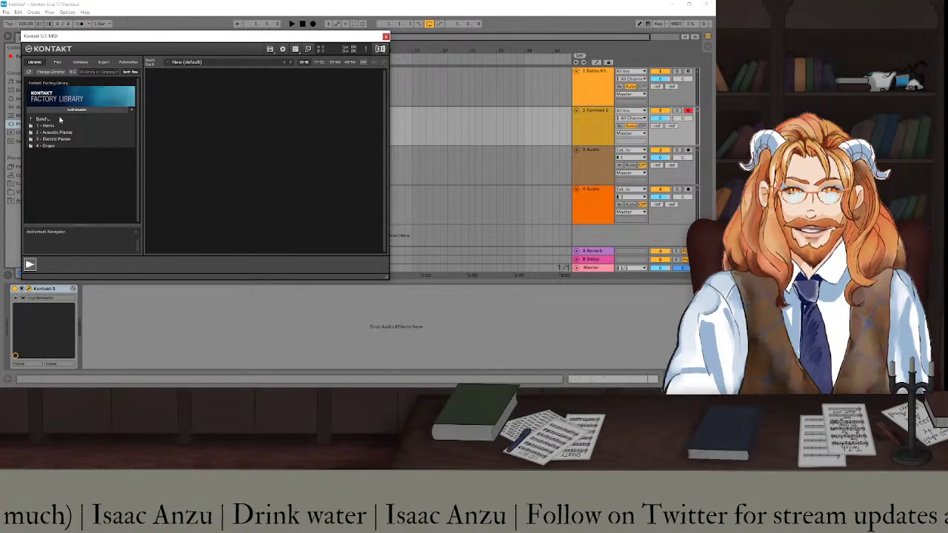
double_click(44, 159)
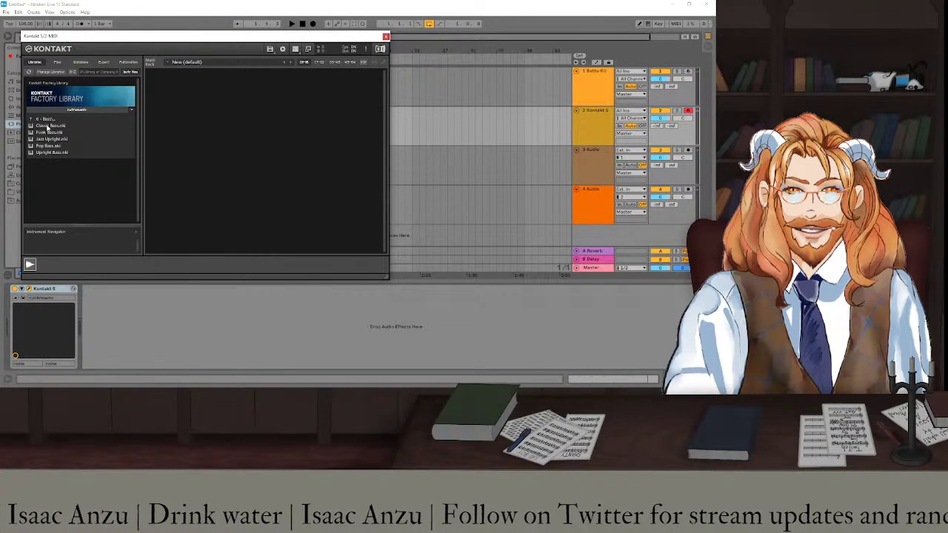
double_click(47, 125)
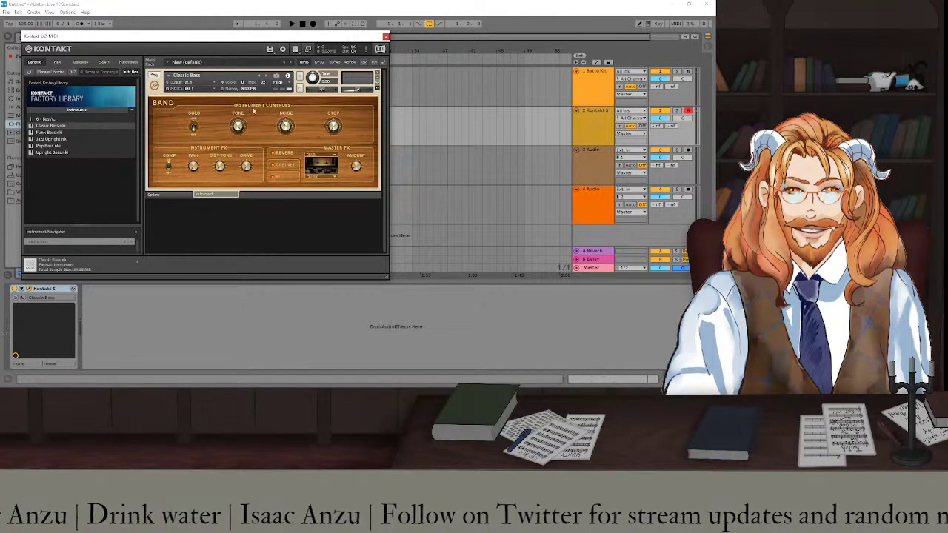
click(519, 106)
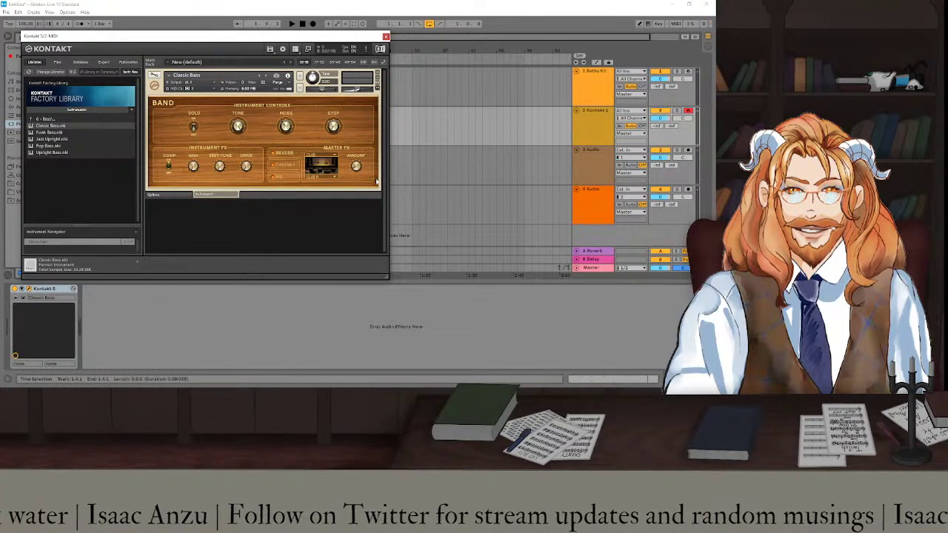
click(385, 36)
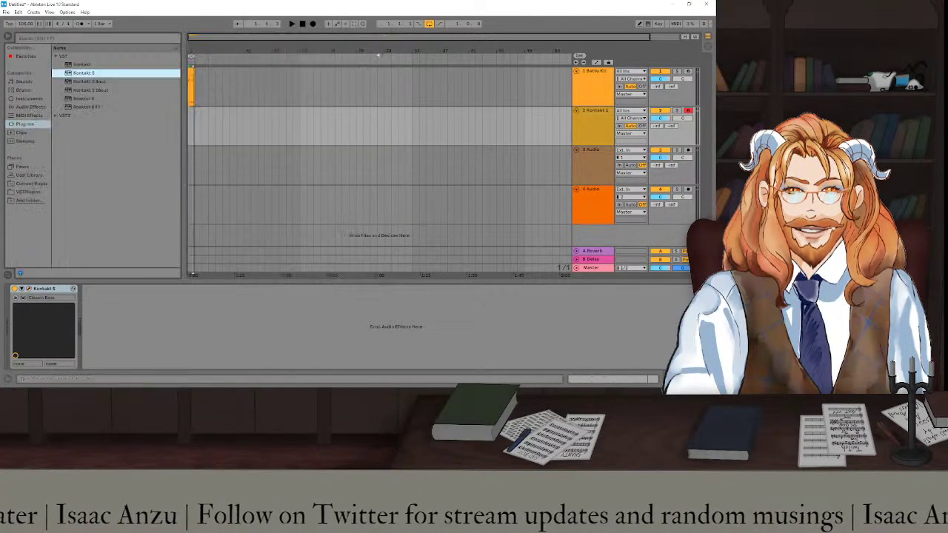
Select the 2 Kontakt 5 track and reopen its Classic Bass plug-in window.
click(589, 131)
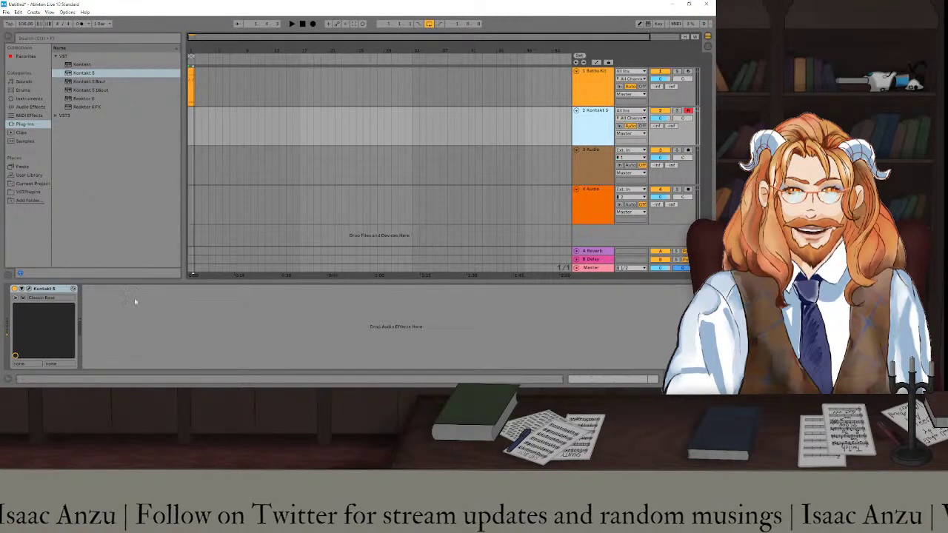
click(28, 297)
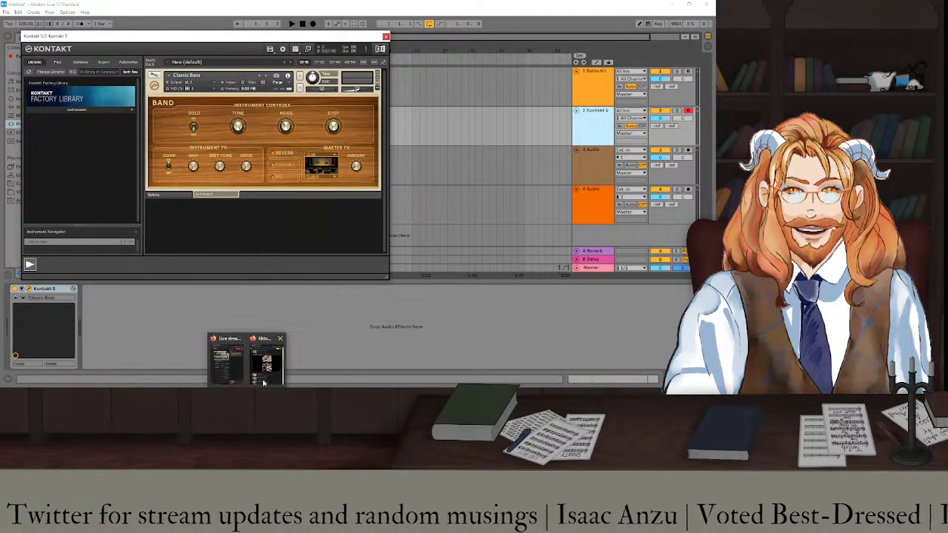
Switch to the Reddit page in Firefox and replay the first seconds of the TikTok orchestra video twice, pausing after each pass.
click(263, 382)
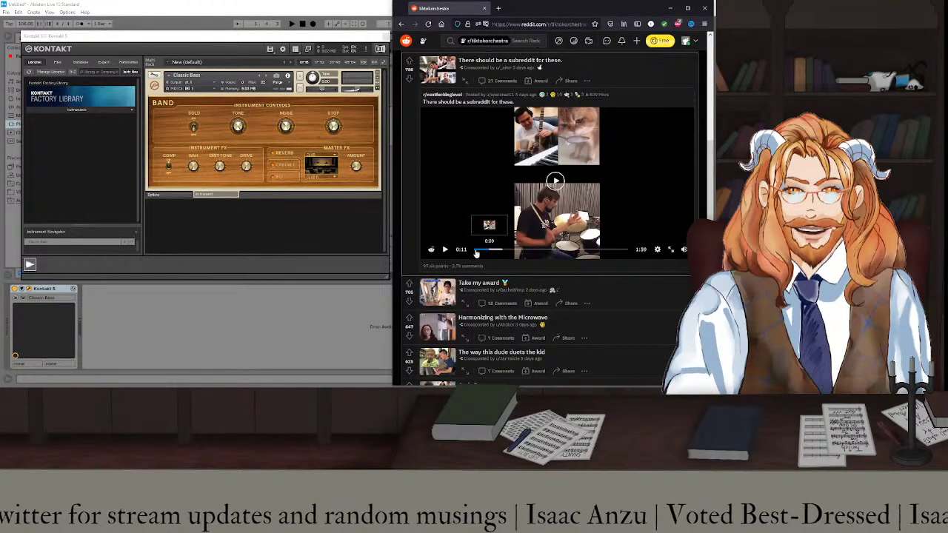
click(476, 250)
click(442, 251)
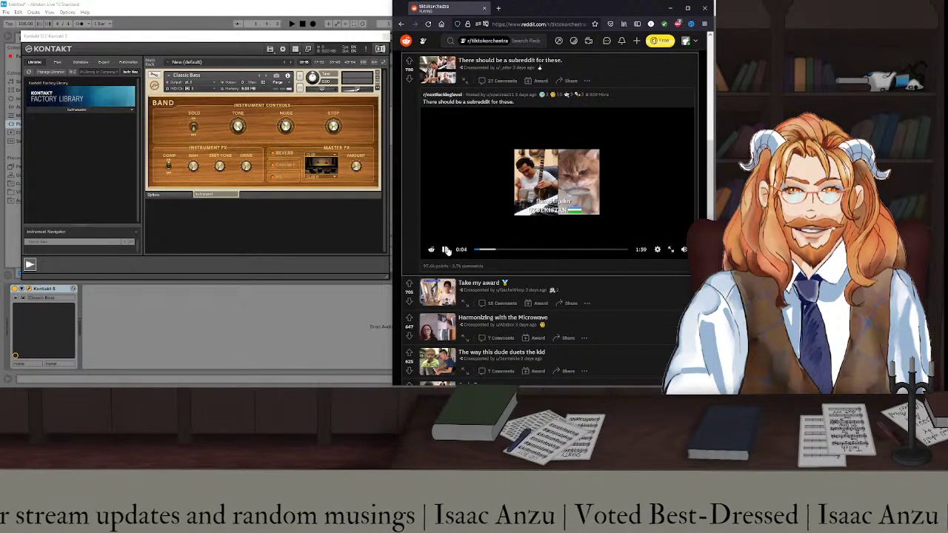
click(446, 250)
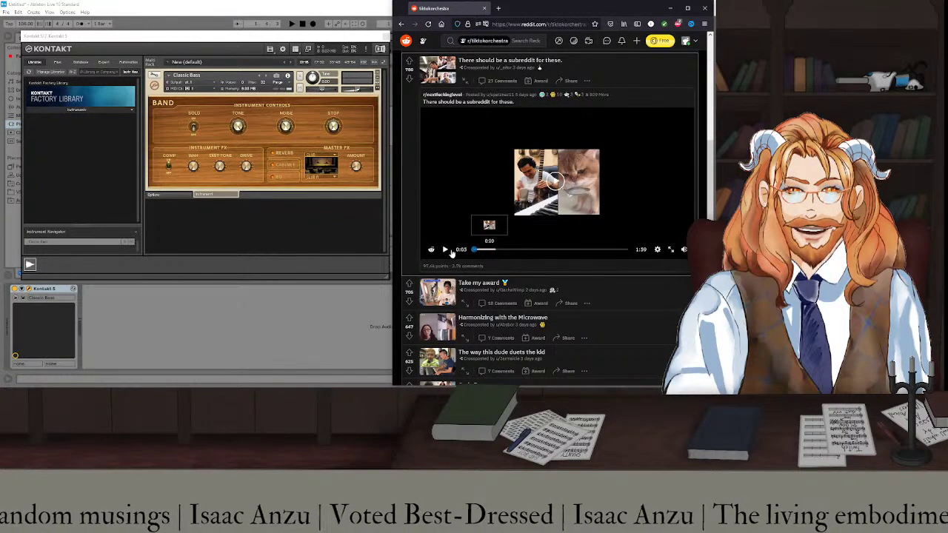
click(476, 252)
click(444, 249)
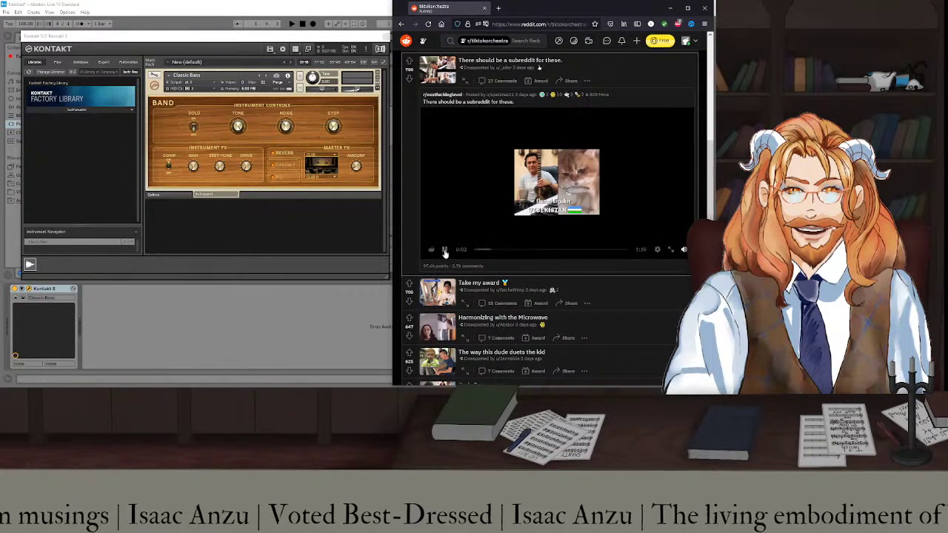
click(445, 251)
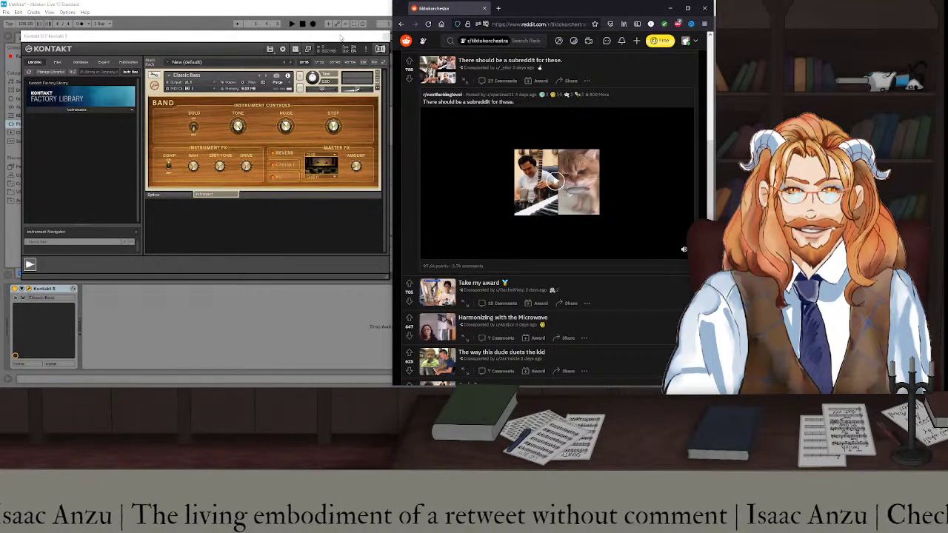
Return to Ableton Live, play the looped drum beat and close the Kontakt plug-in window.
click(374, 3)
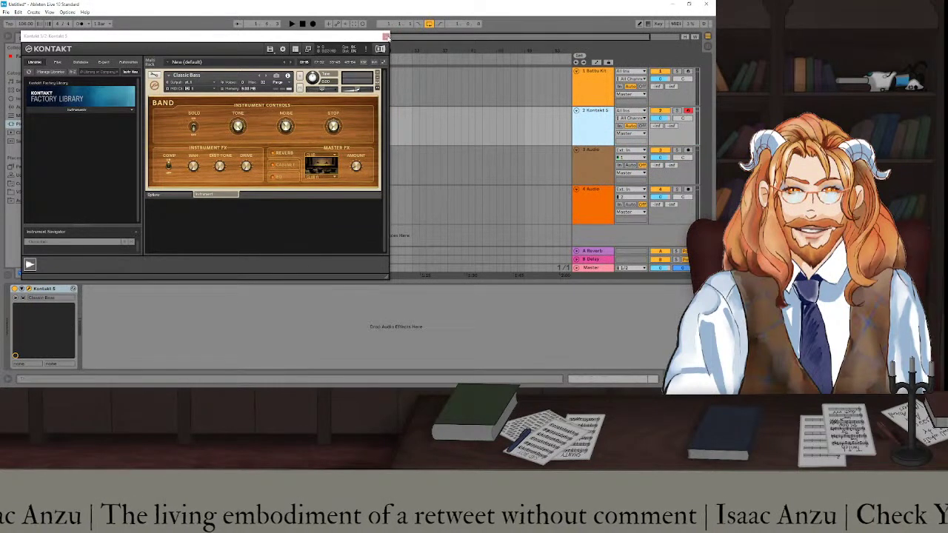
click(292, 24)
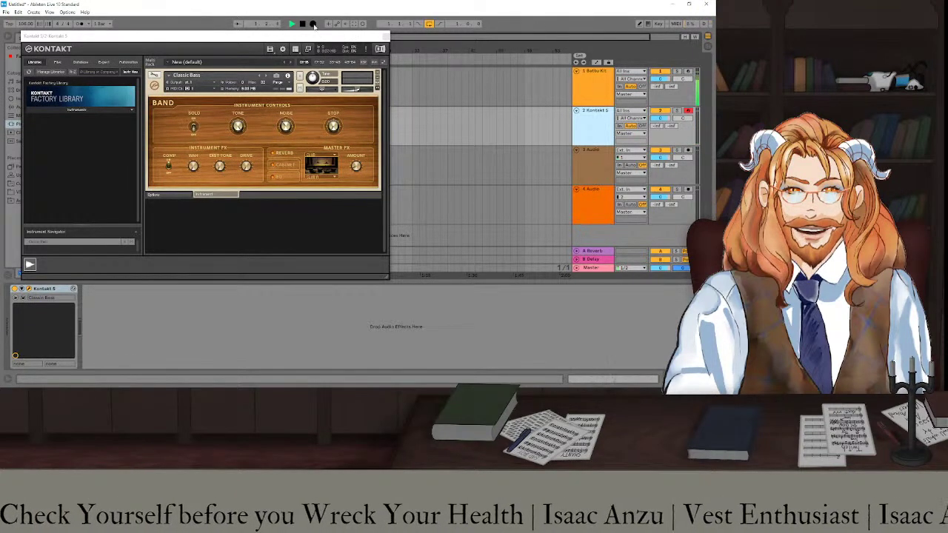
click(386, 36)
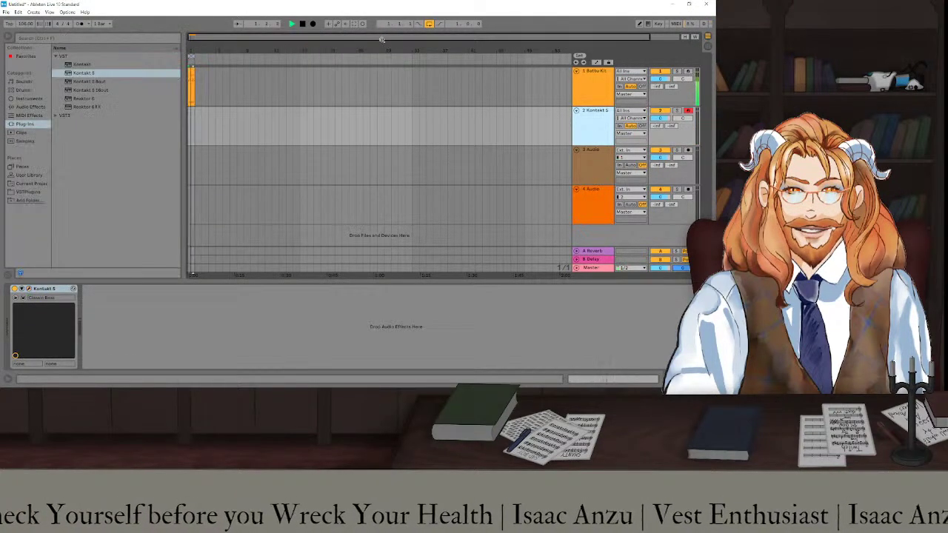
Extend the drum clip on track 1 and the loop brace to bar 7, and switch arrangement looping off.
click(197, 72)
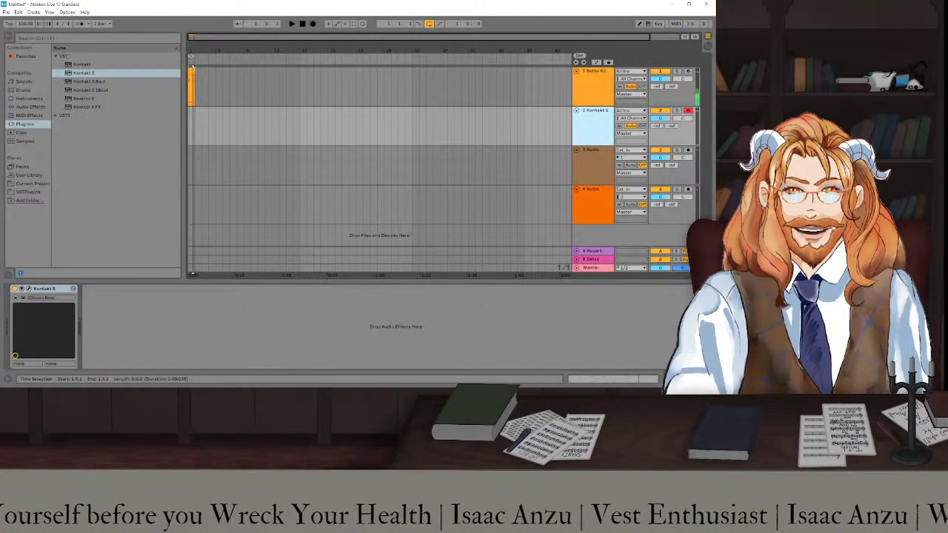
key(ctrl+shift+m)
drag(195, 81, 229, 81)
click(223, 58)
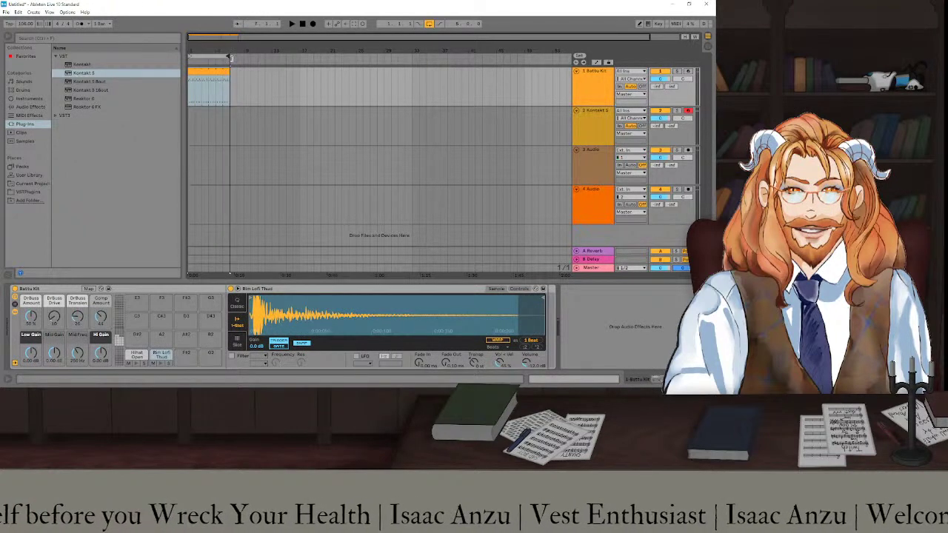
click(230, 58)
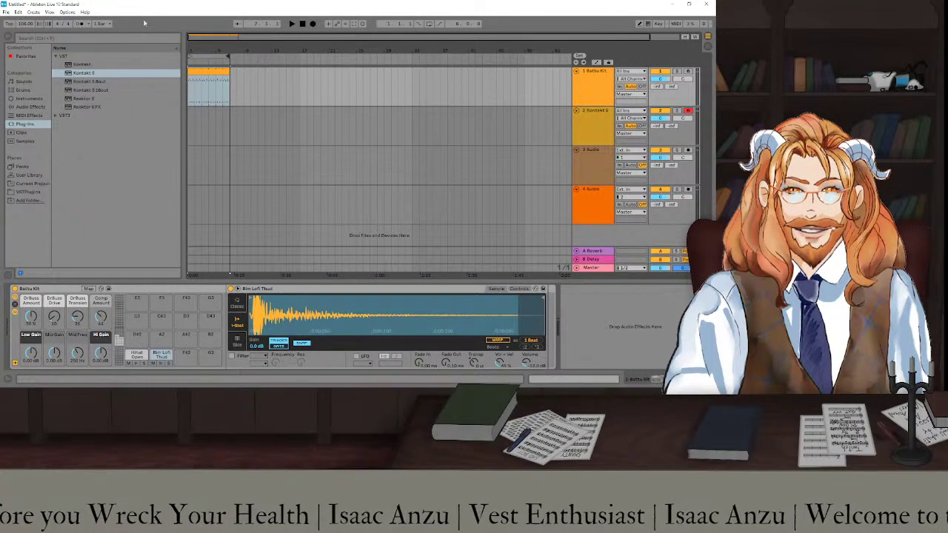
Record a MIDI bass part on the 2 Kontakt 5 track over the six-bar drum clip and stop at its end.
click(89, 25)
click(176, 28)
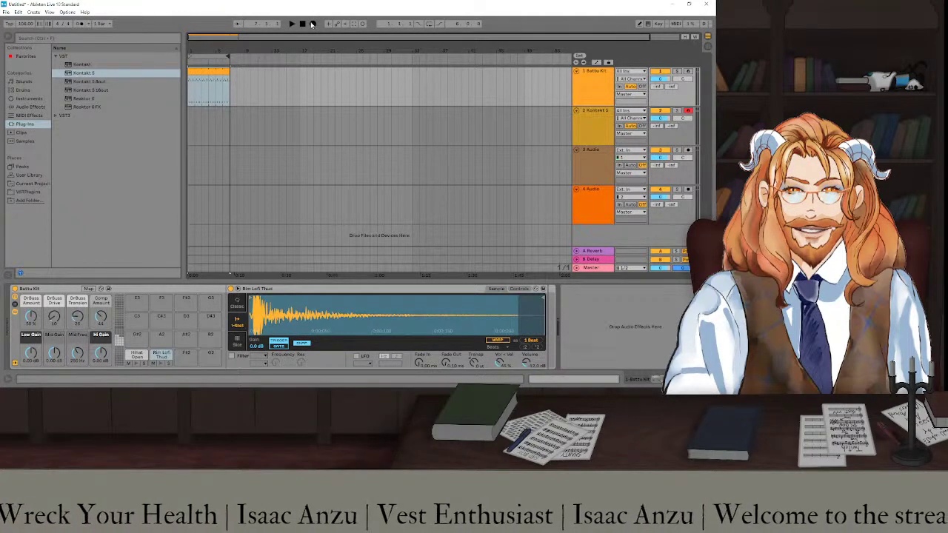
click(312, 24)
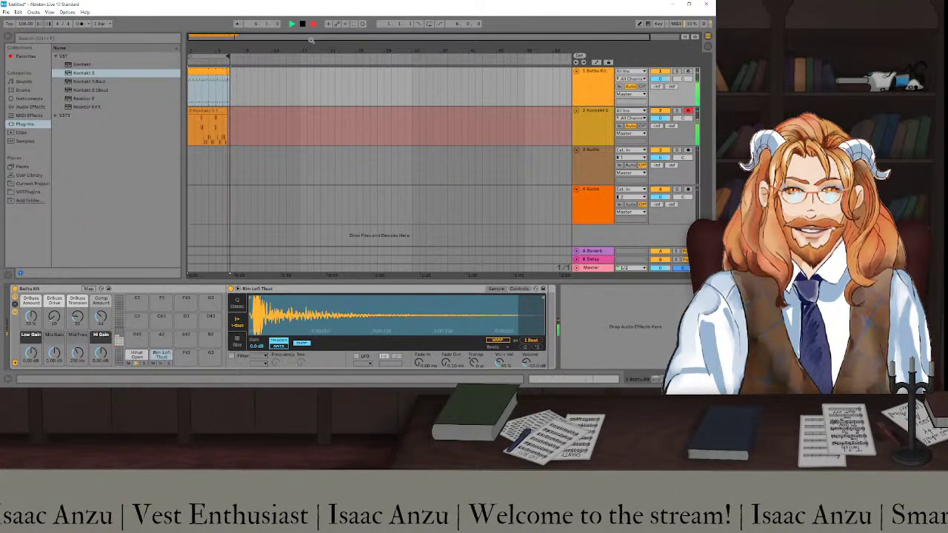
key(space)
click(222, 77)
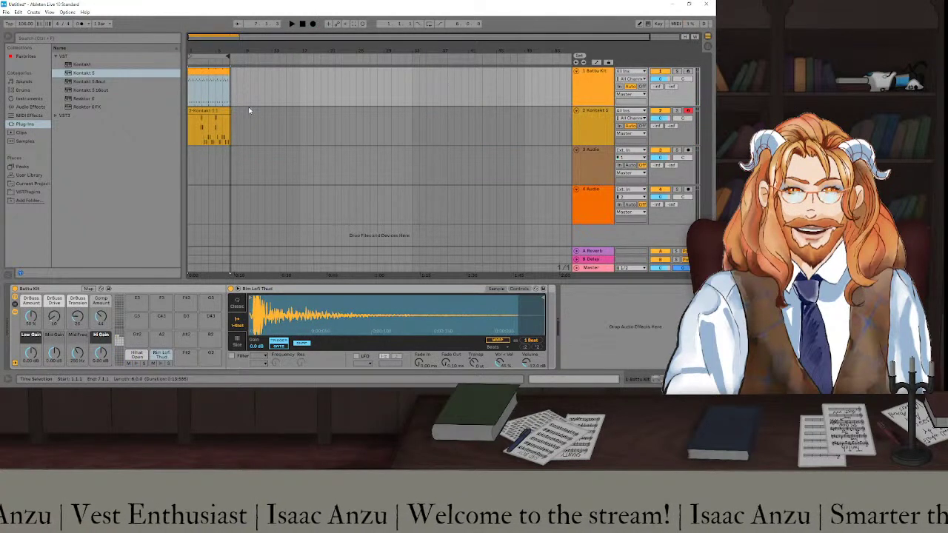
Open the recorded bass clip in the note editor and play it back.
double_click(211, 122)
scroll(478, 284, up, 1)
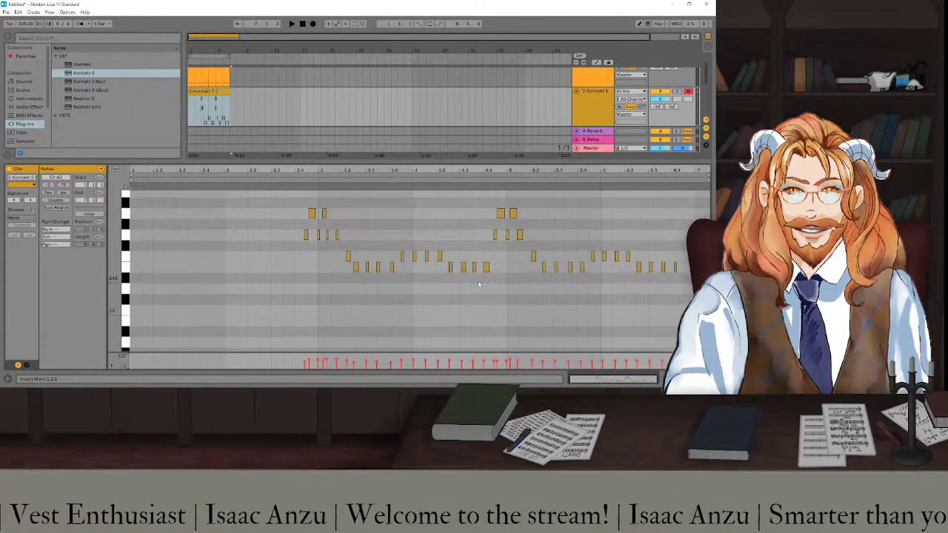
key(space)
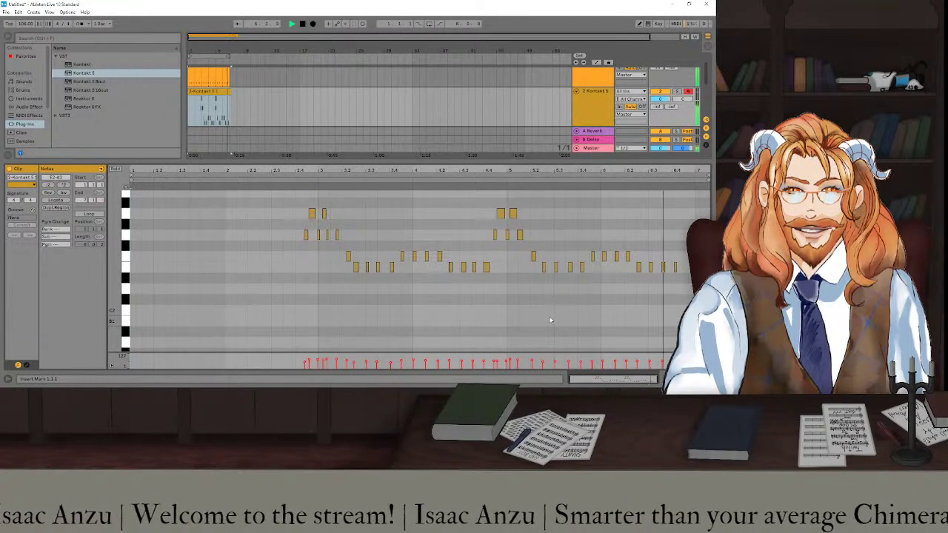
key(space)
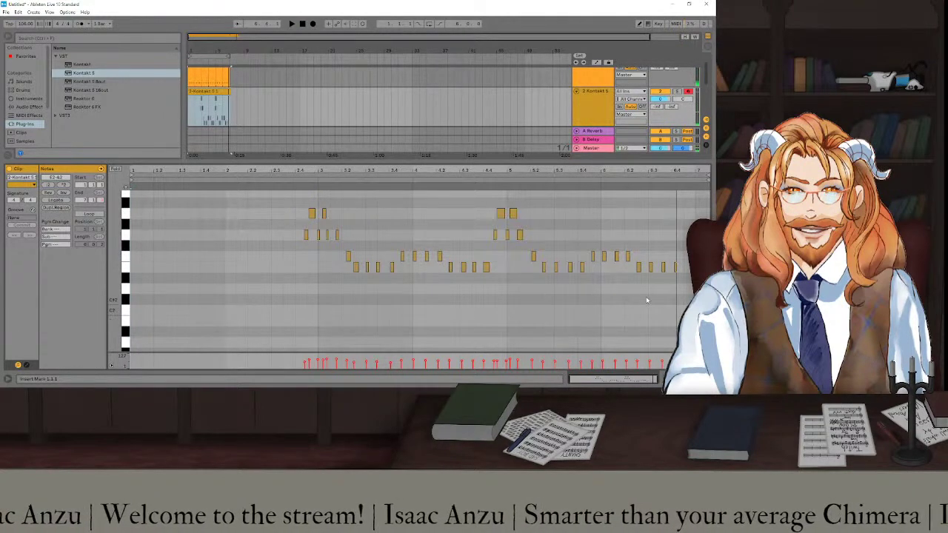
Try quantizing the bass notes from bar 5.2 to bar 6.4 to the current grid at 100 %, adjusting starts and ends, and undo it.
drag(681, 299, 530, 250)
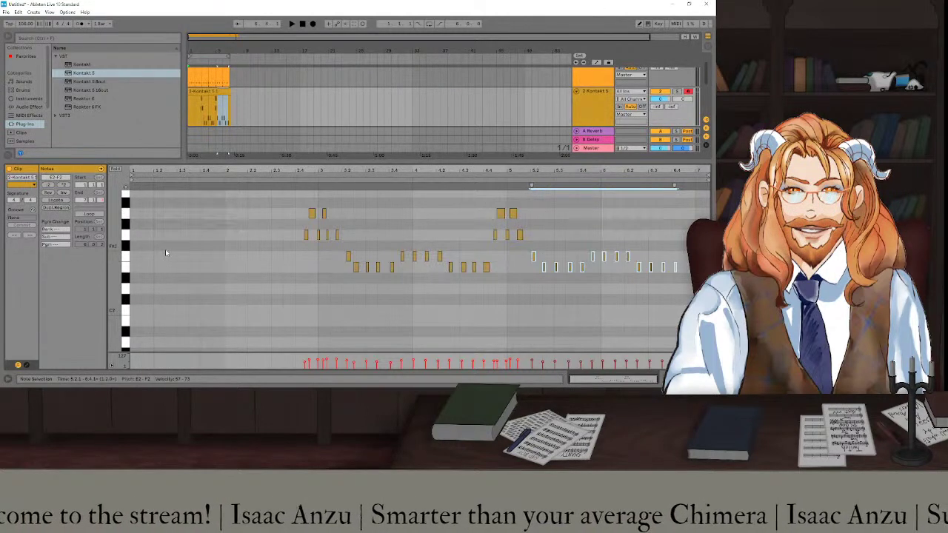
click(18, 12)
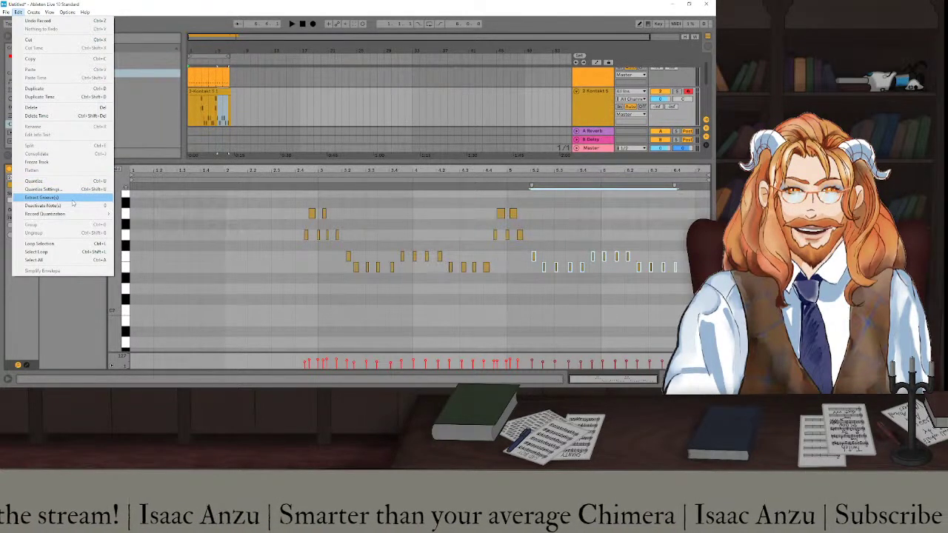
click(128, 4)
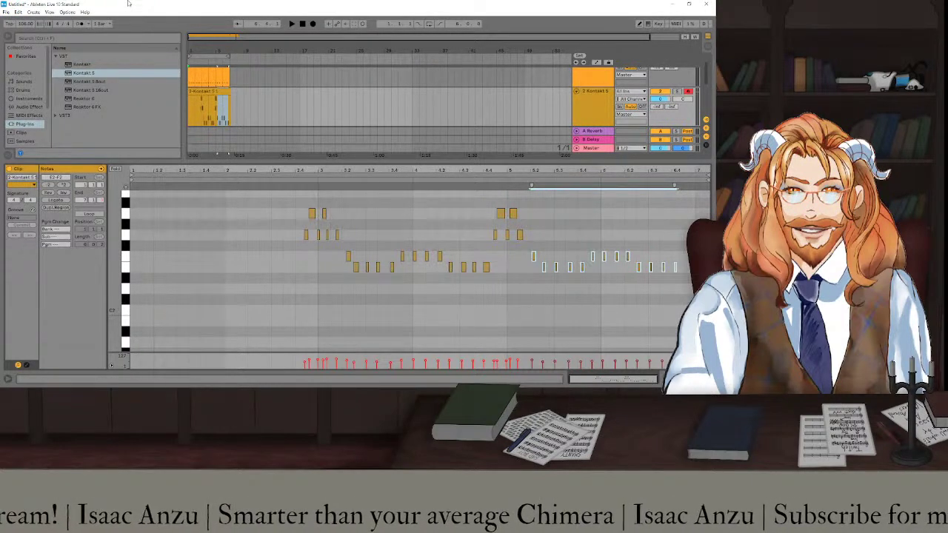
key(ctrl+shift+u)
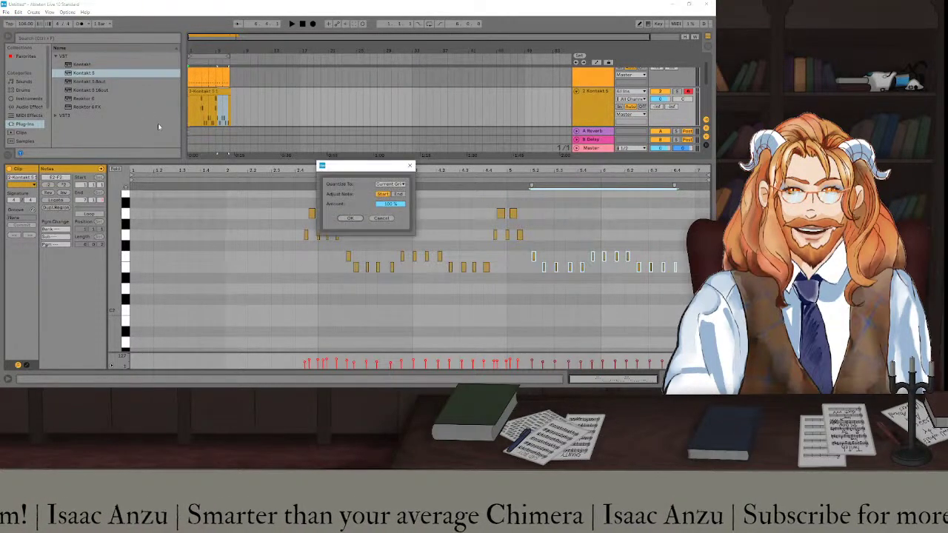
click(402, 184)
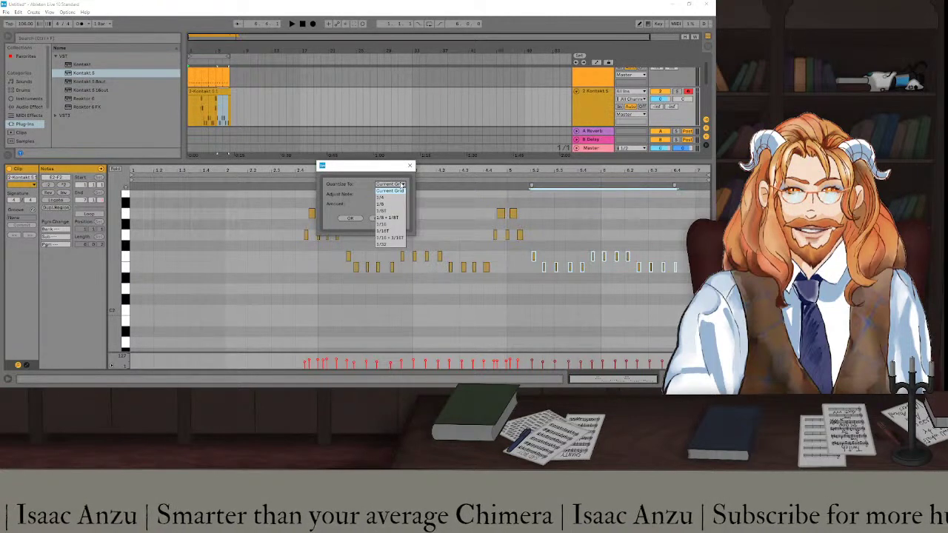
click(402, 183)
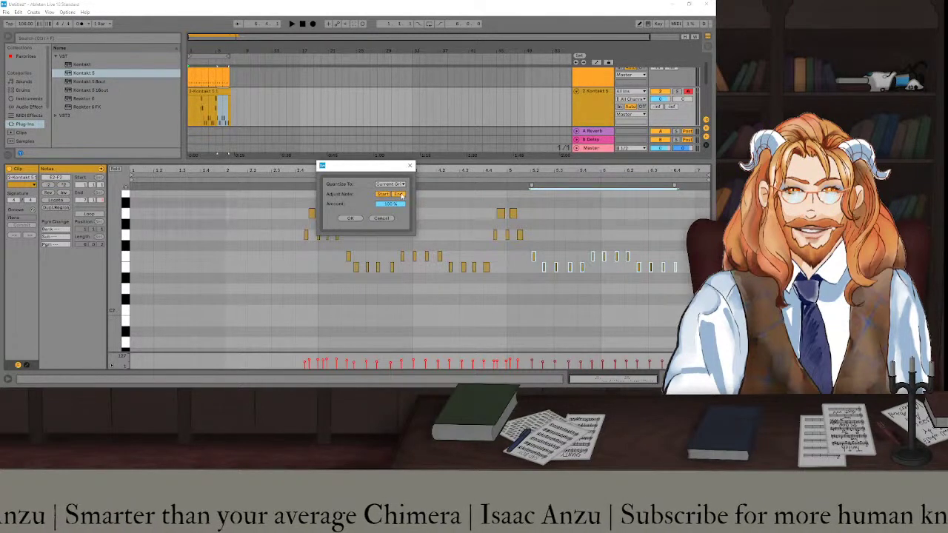
click(402, 184)
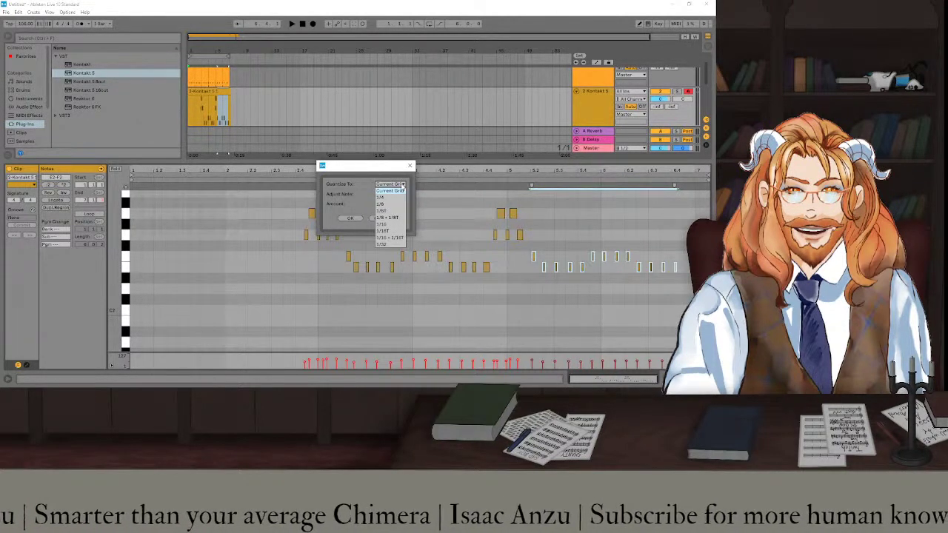
click(402, 185)
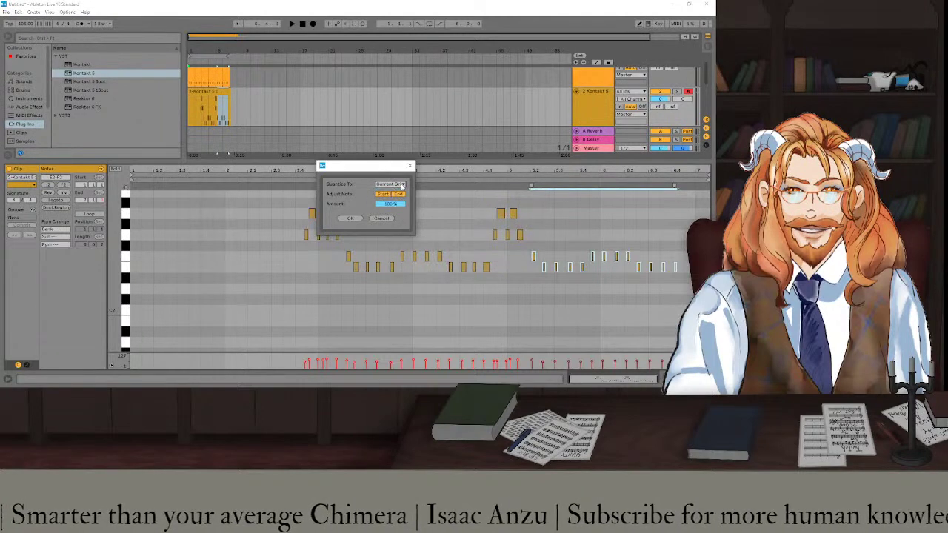
click(351, 218)
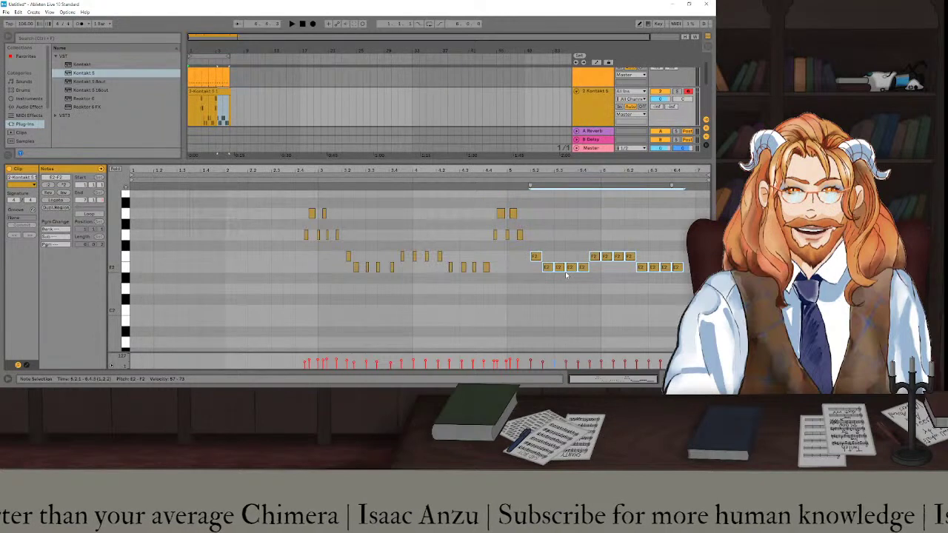
key(shift+Left)
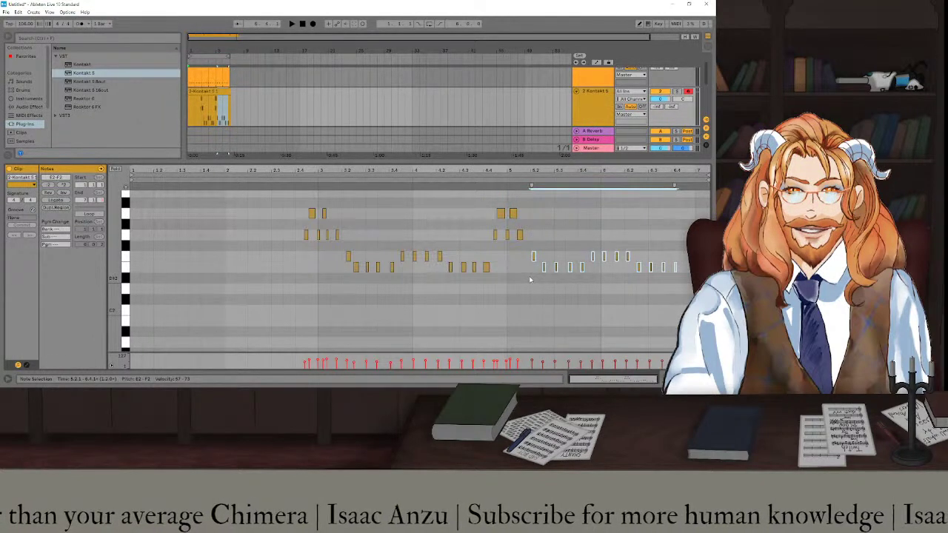
key(shift+Right)
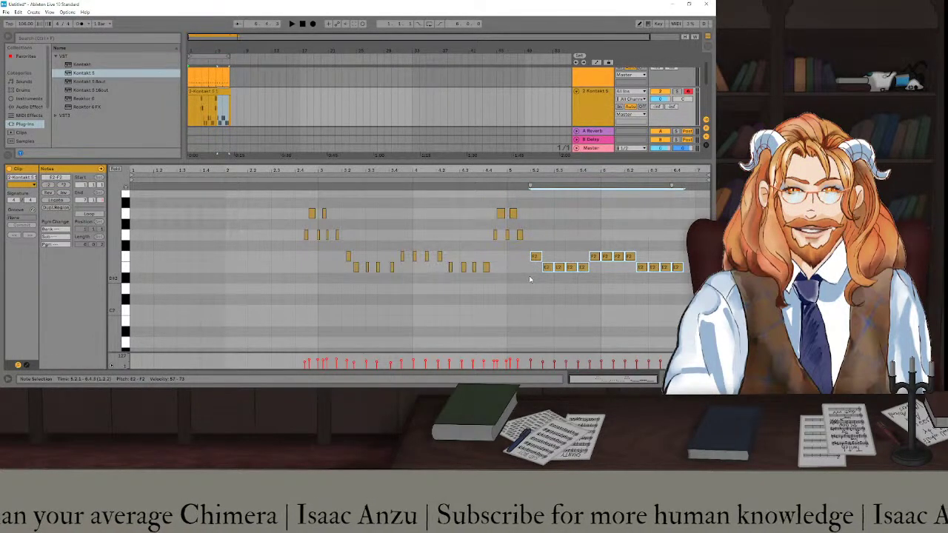
key(shift+Left)
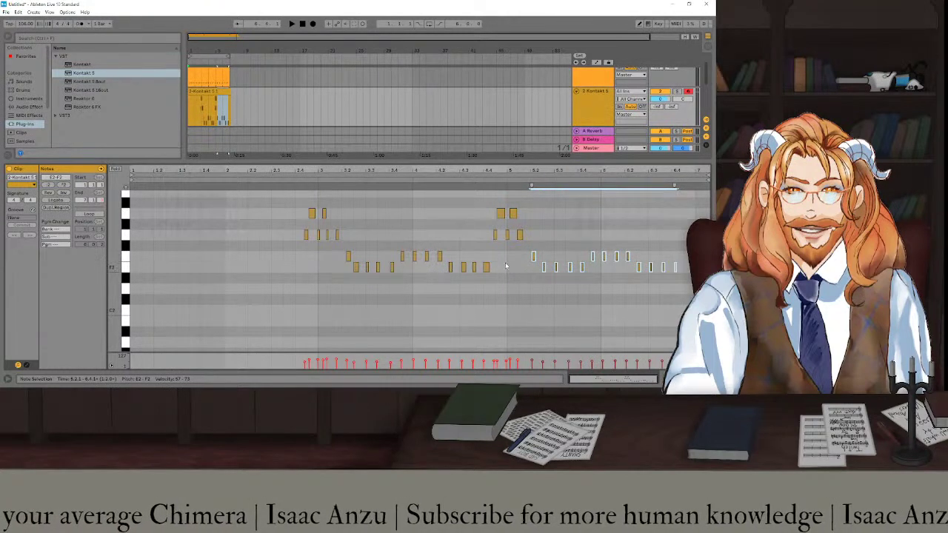
Quantize only the starts of the notes from bar 5.2 onward to the current grid at 100 %, and delete the first pass of bass notes.
key(ctrl+shift+u)
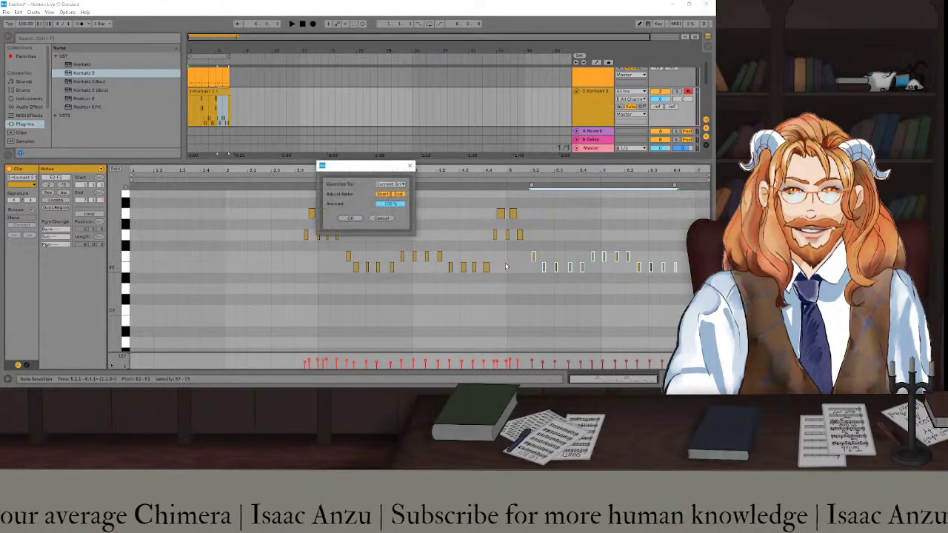
click(400, 195)
click(353, 218)
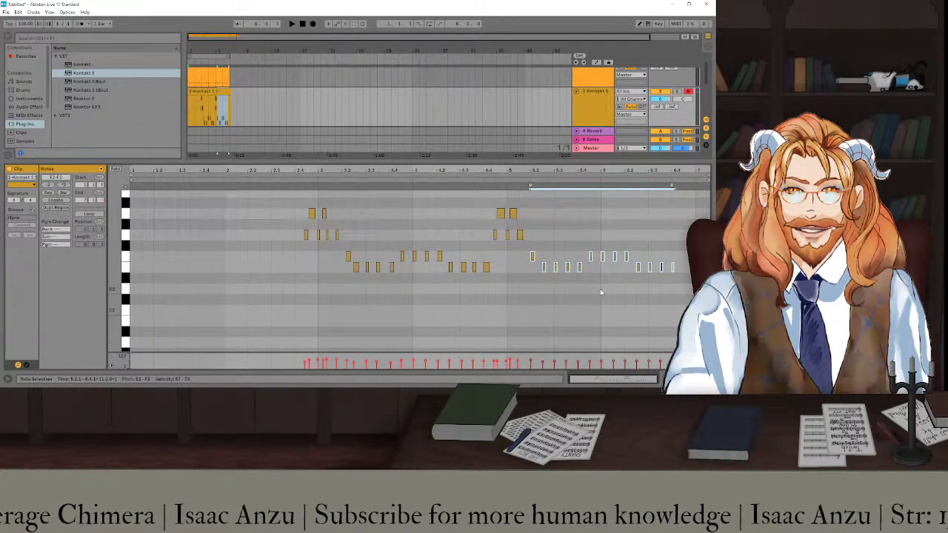
drag(484, 288, 288, 196)
key(Delete)
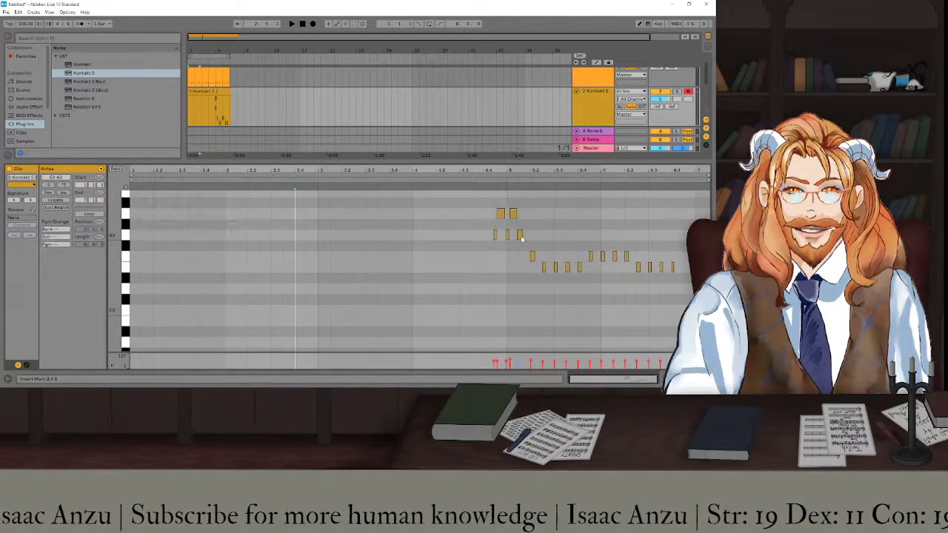
Quantize the two A2 notes and the last G2 note around bar 5 with the current quantize settings.
drag(523, 224, 494, 207)
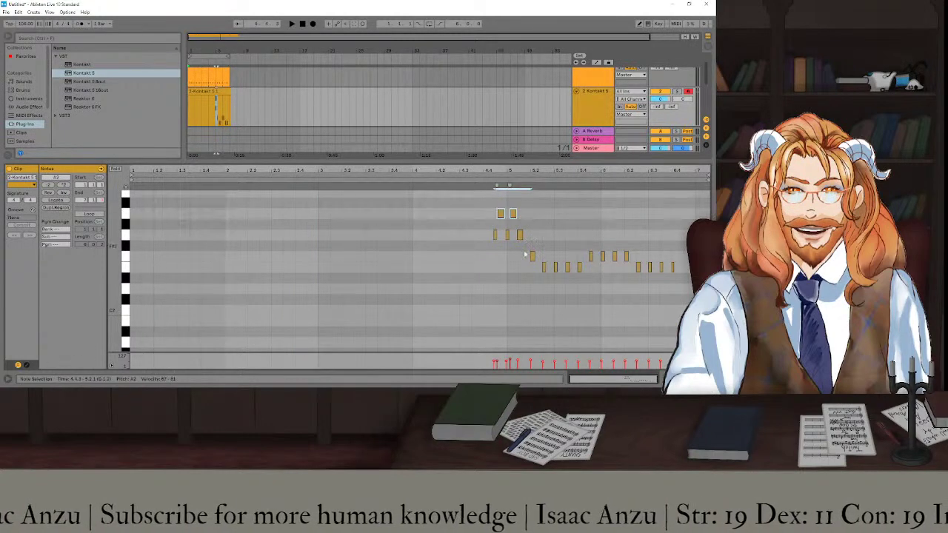
shift+click(519, 234)
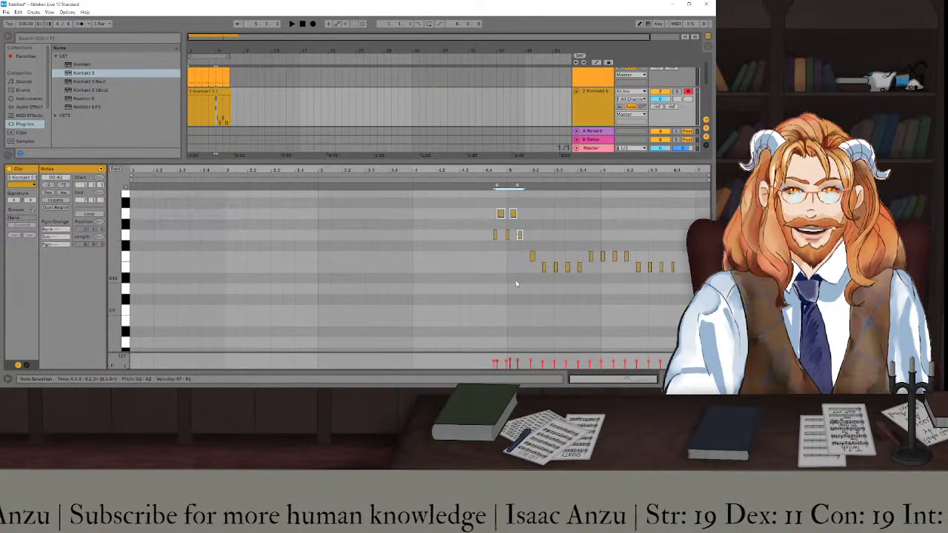
key(ctrl+u)
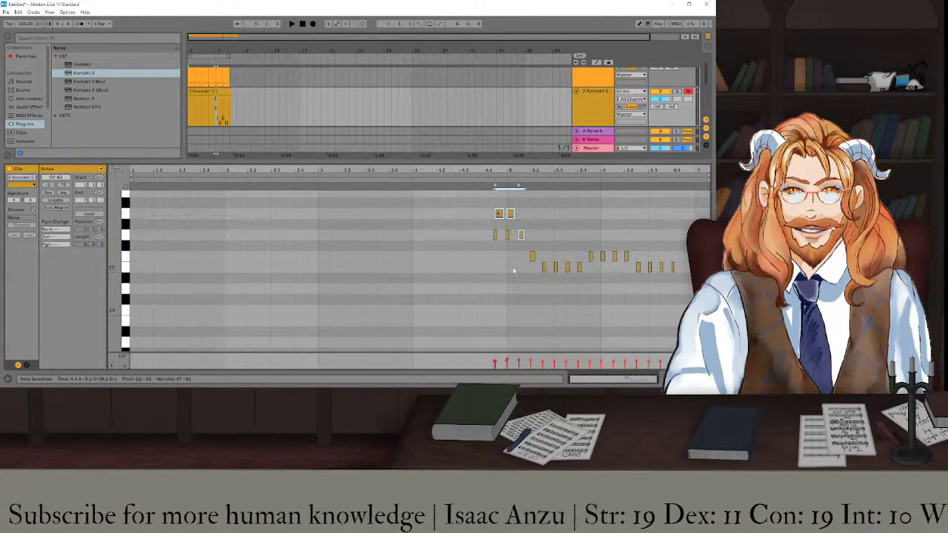
Play the bass part against the drums from about bar 4 to check the timing of the two short G2 notes.
drag(509, 245, 484, 234)
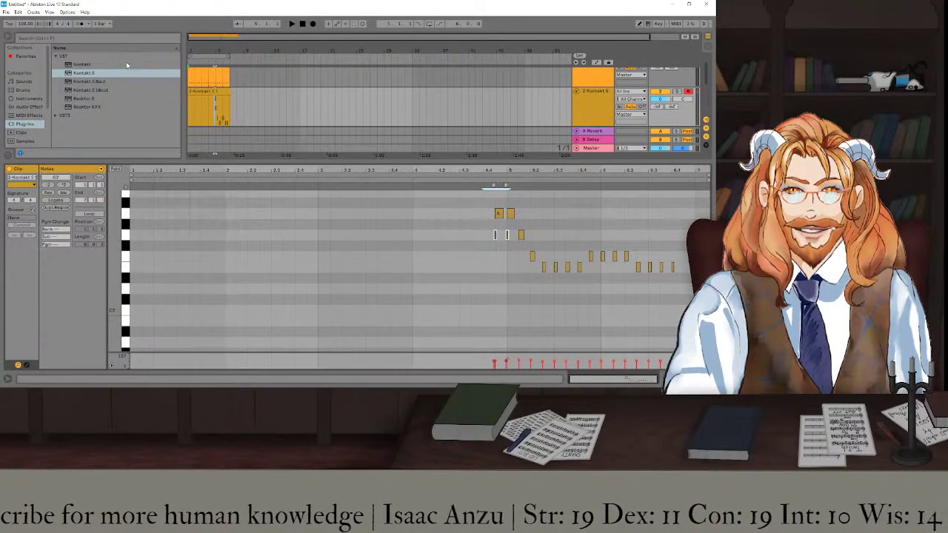
drag(214, 67, 210, 60)
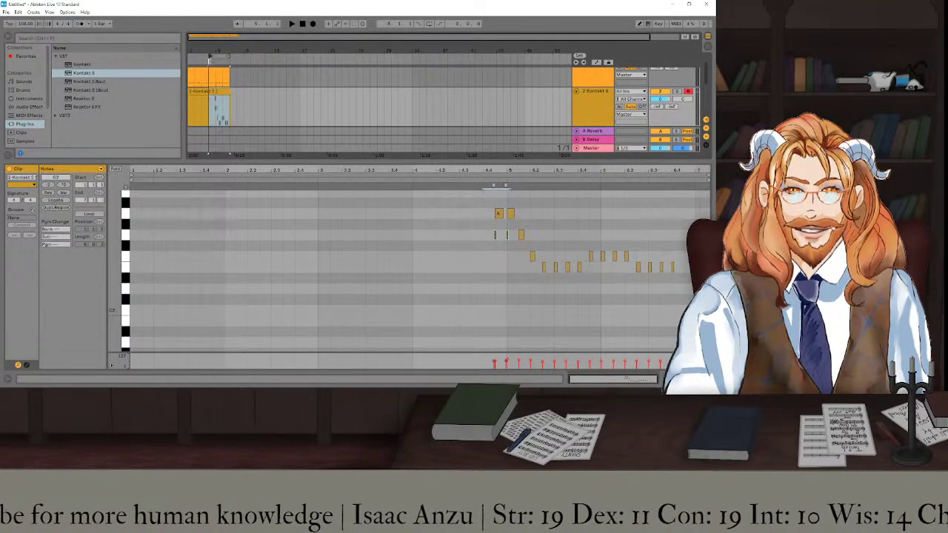
key(space)
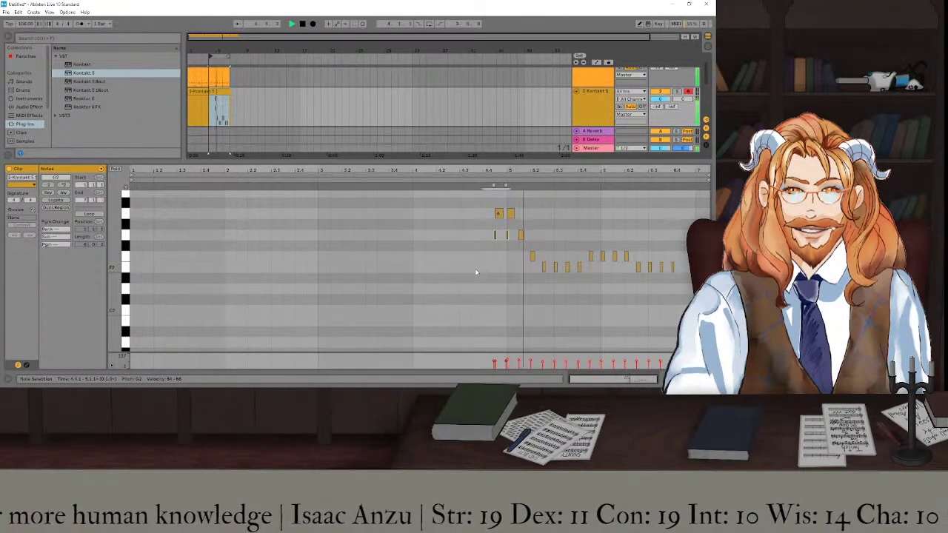
key(space)
Move the two short G2 notes slightly earlier, ahead of the A2 notes around bar 5, and play the result back.
drag(507, 245, 493, 237)
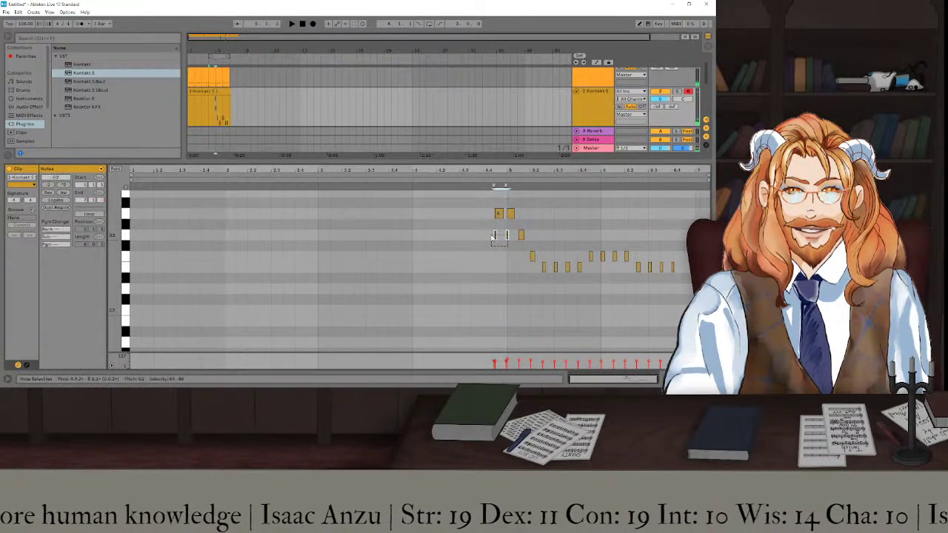
scroll(495, 236, up, 5)
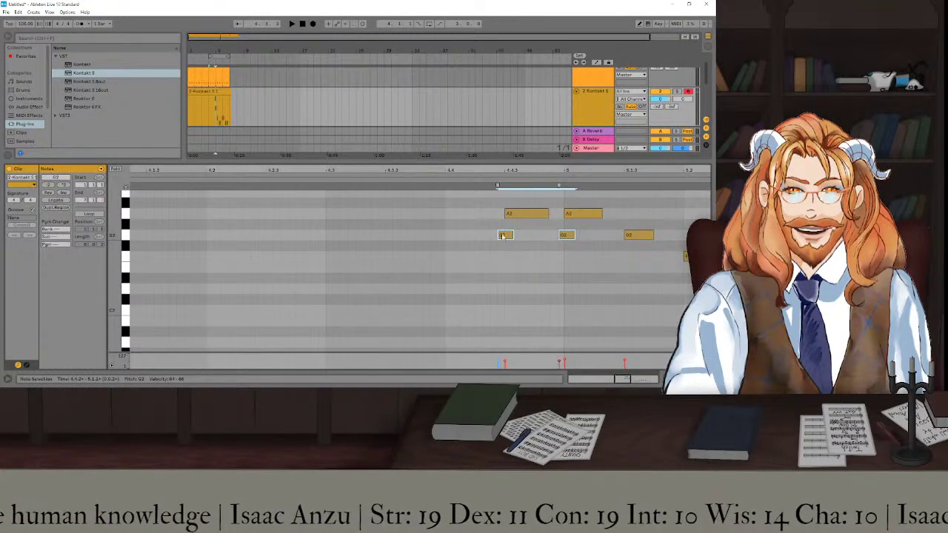
click(495, 257)
key(space)
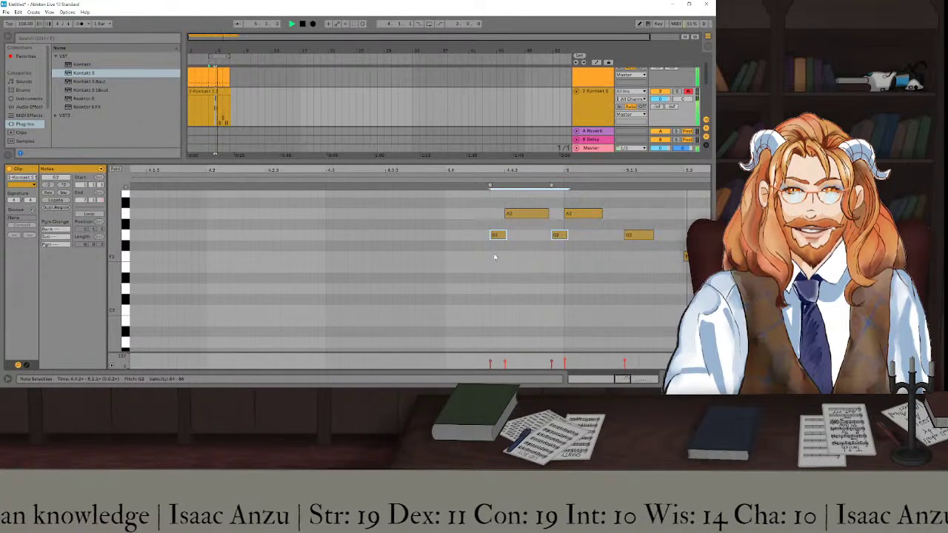
scroll(495, 257, down, 5)
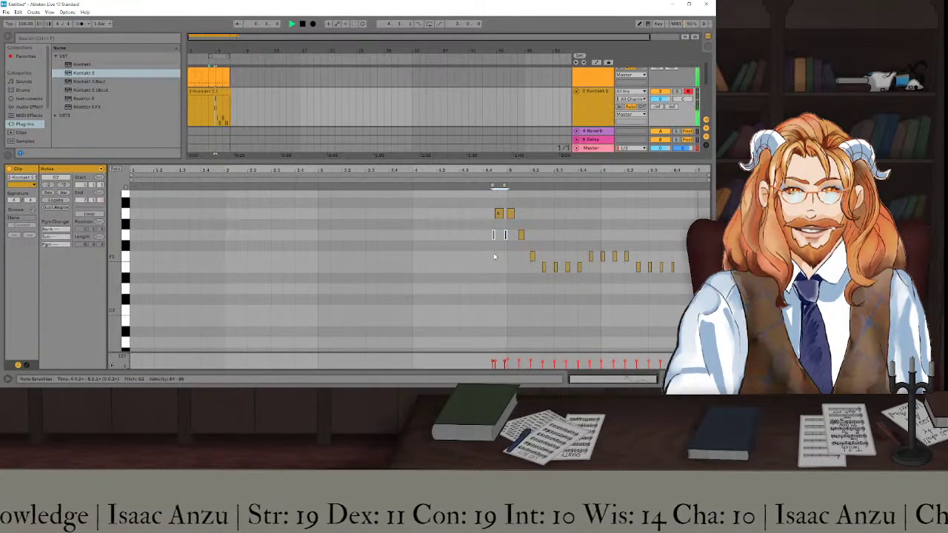
key(space)
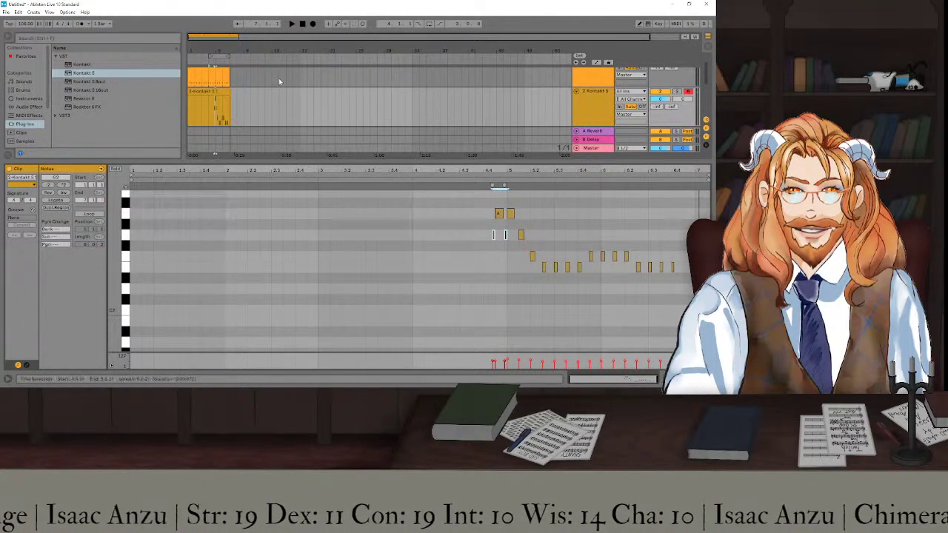
Insert a new audio track below the Kontakt 5 track.
click(260, 94)
key(ctrl+t)
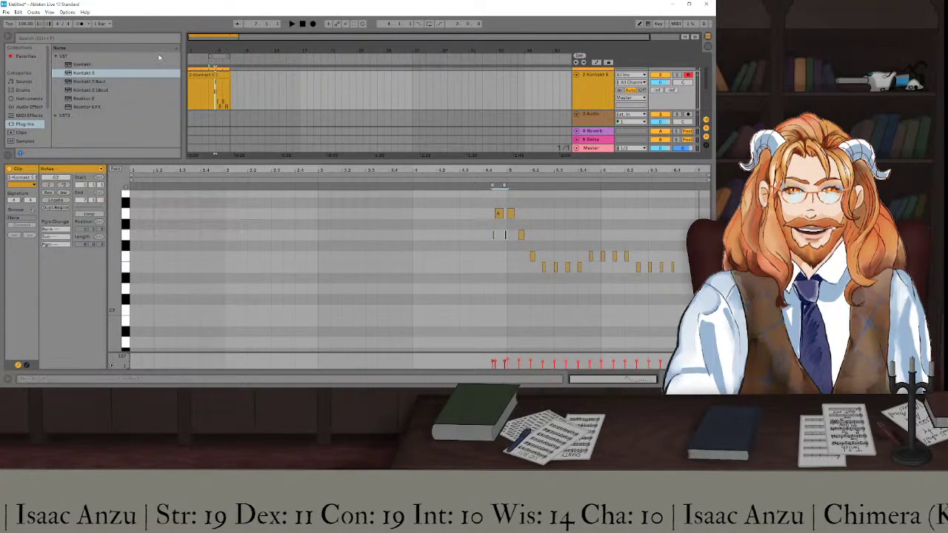
Trim the empty opening of the bass clip up to bar 4 and move the clip to bar 1.
drag(191, 72, 209, 74)
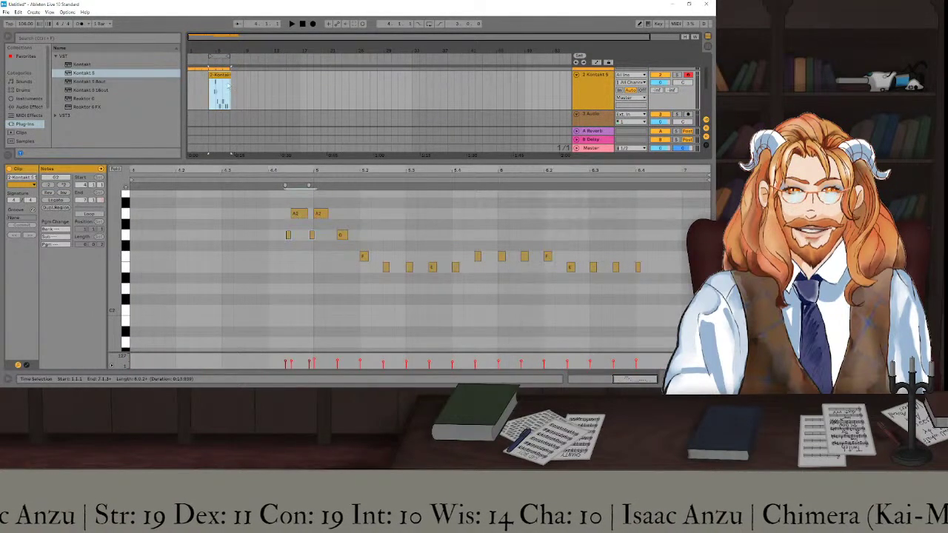
click(220, 76)
Move the drum clip one bar to start at 2.1.1.
scroll(214, 77, up, 2)
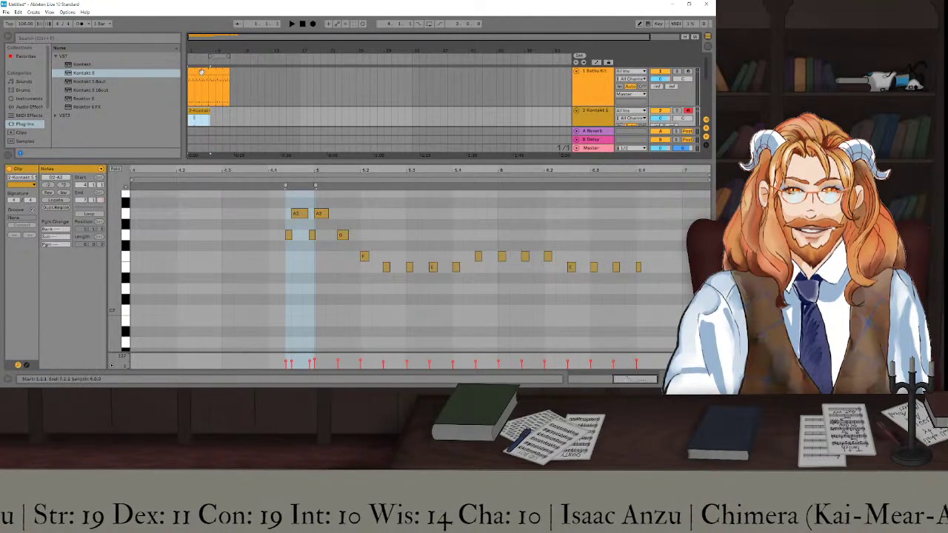
mouse_move(199, 71)
mouse_down()
mouse_move(235, 74)
mouse_move(208, 72)
mouse_up()
click(208, 72)
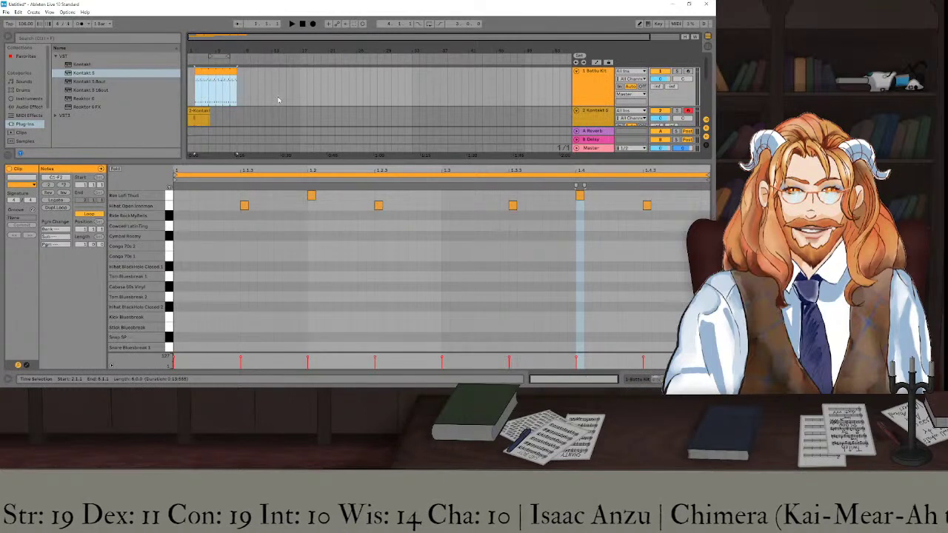
scroll(208, 110, down, 2)
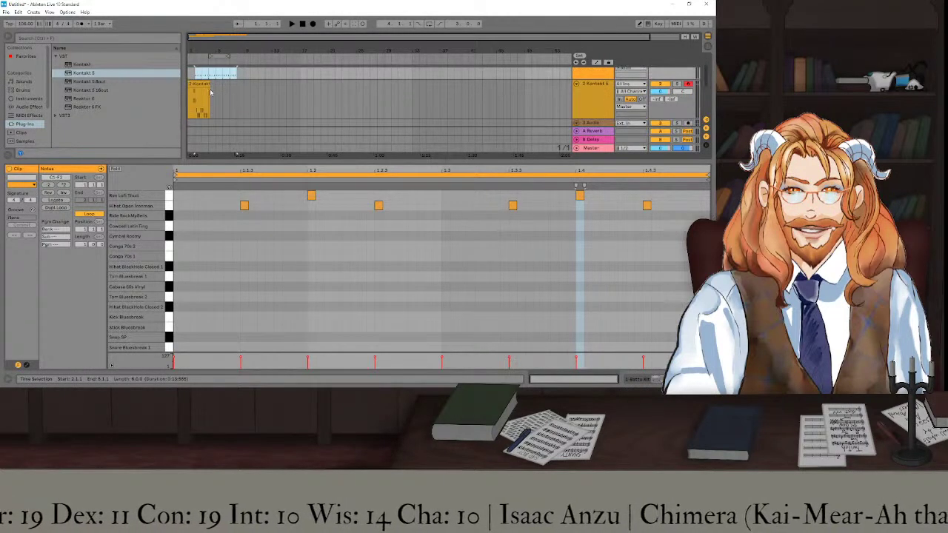
Trim the end of the bass clip to just before bar 4 and place a copy after it that starts at the first note.
scroll(206, 109, up, 4)
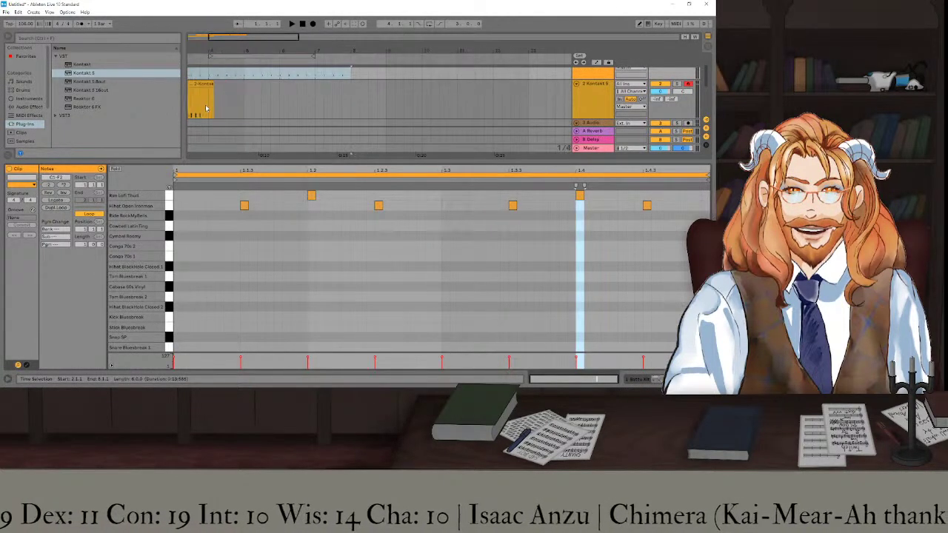
scroll(211, 114, left, 3)
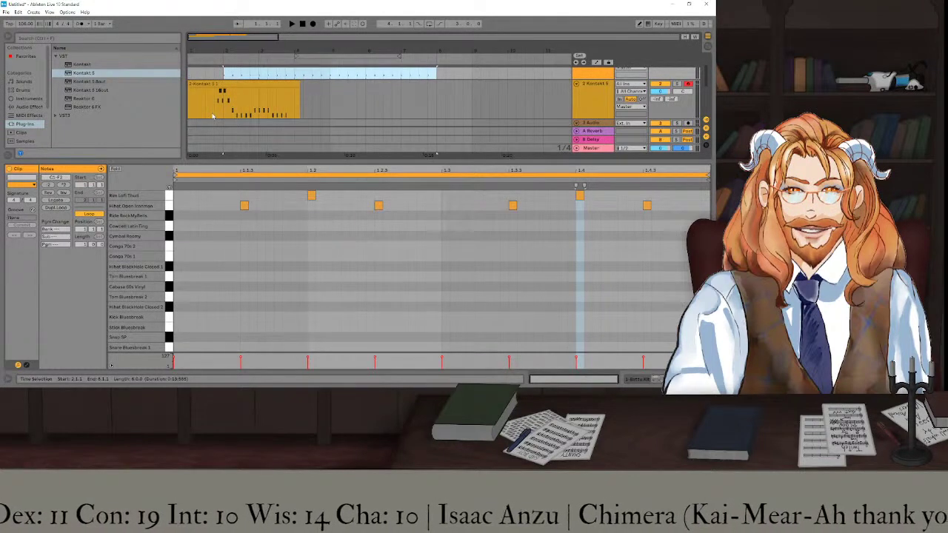
click(191, 89)
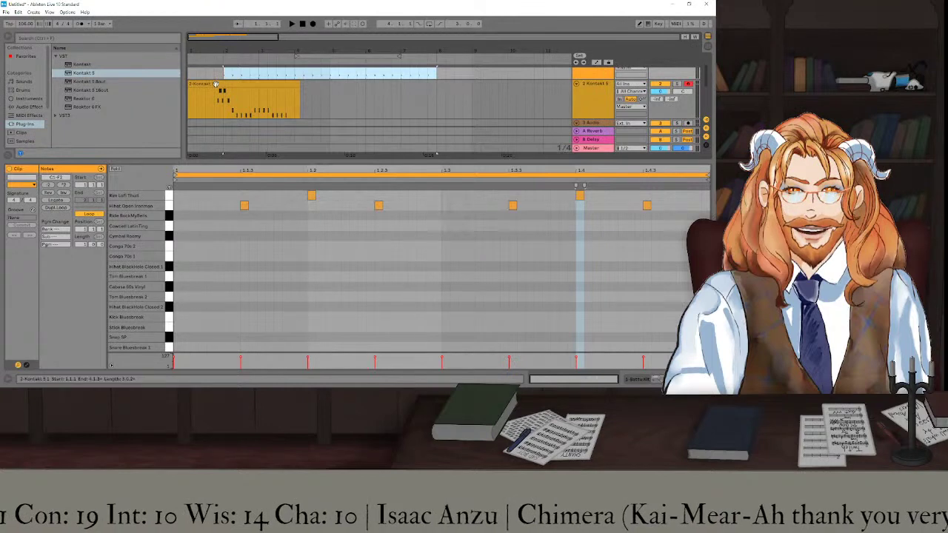
click(275, 97)
click(293, 83)
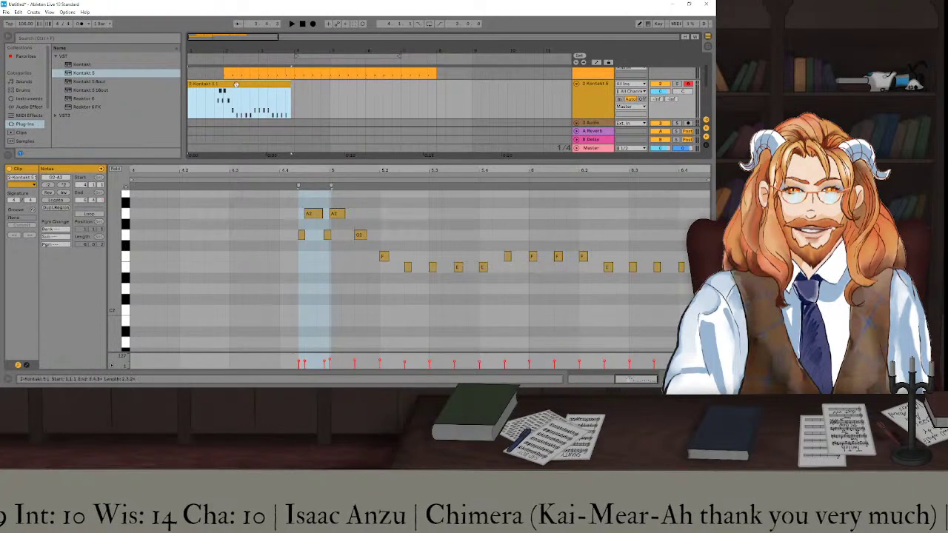
mouse_move(235, 85)
mouse_down()
mouse_move(425, 87)
mouse_move(309, 95)
mouse_up()
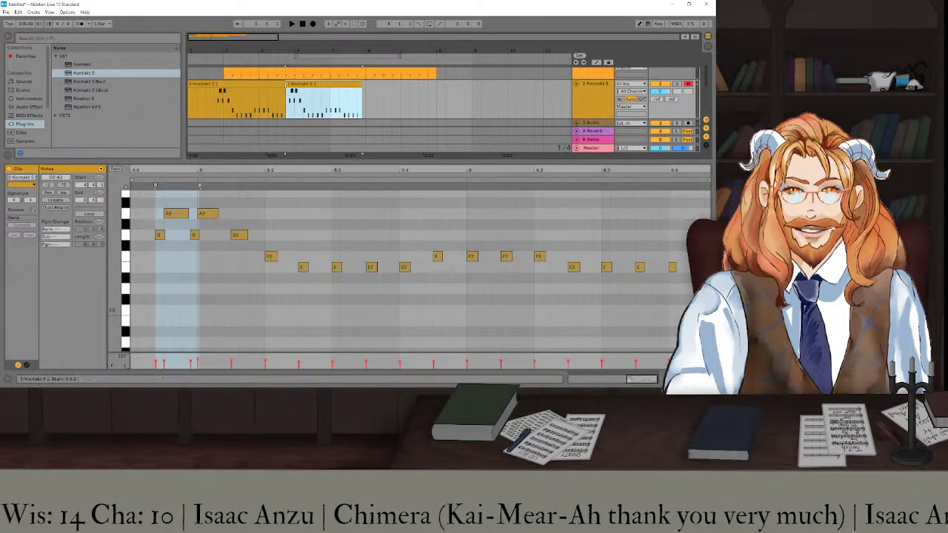
Adjust the end of the first bass clip to meet the start of its copy without a gap.
scroll(287, 91, up, 5)
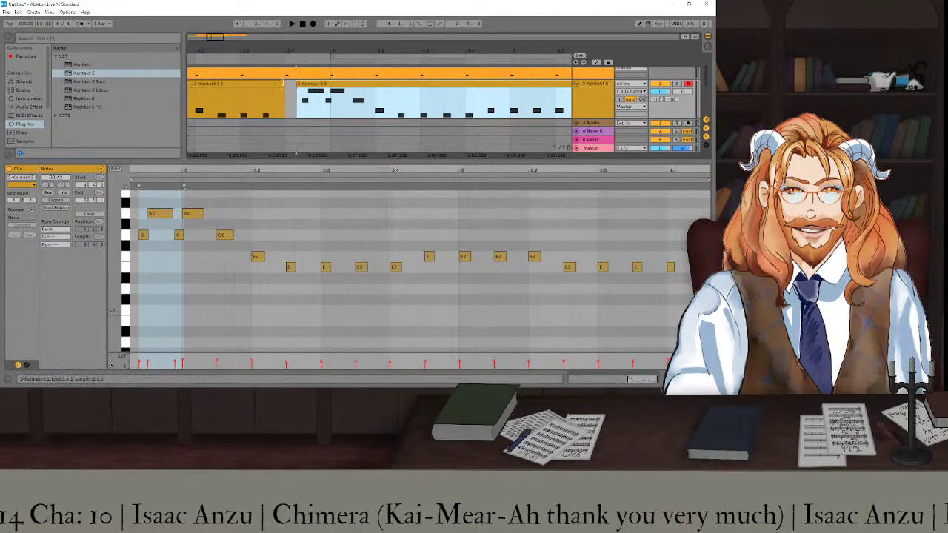
click(286, 88)
scroll(325, 101, down, 5)
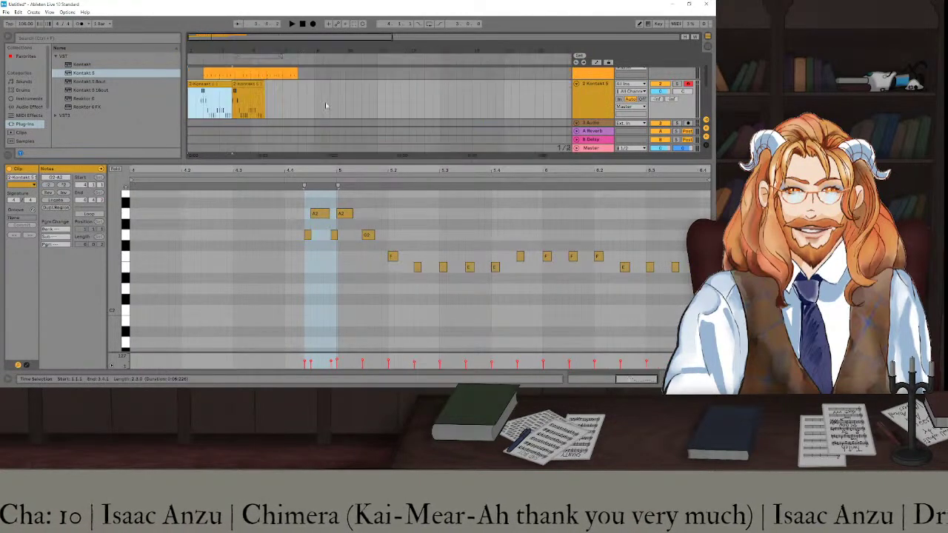
scroll(268, 95, up, 5)
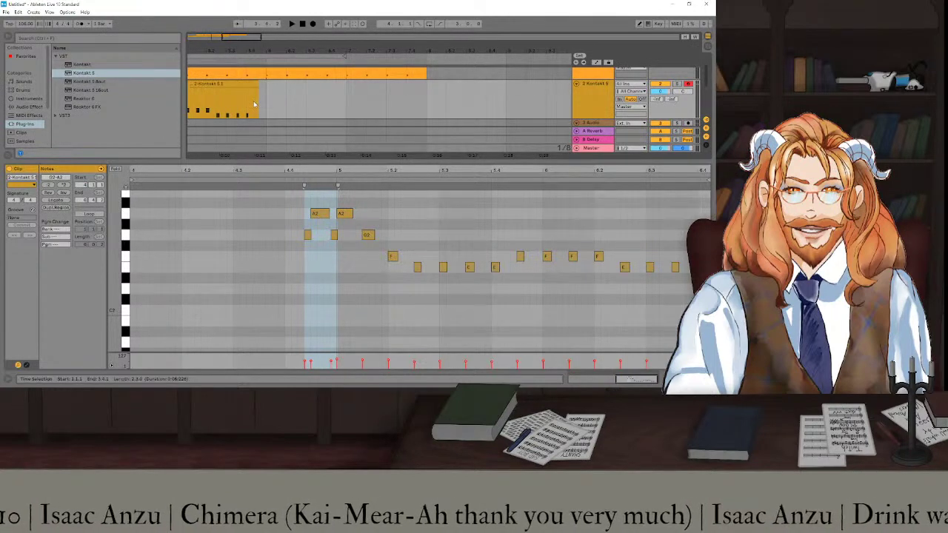
scroll(259, 90, down, 3)
click(254, 110)
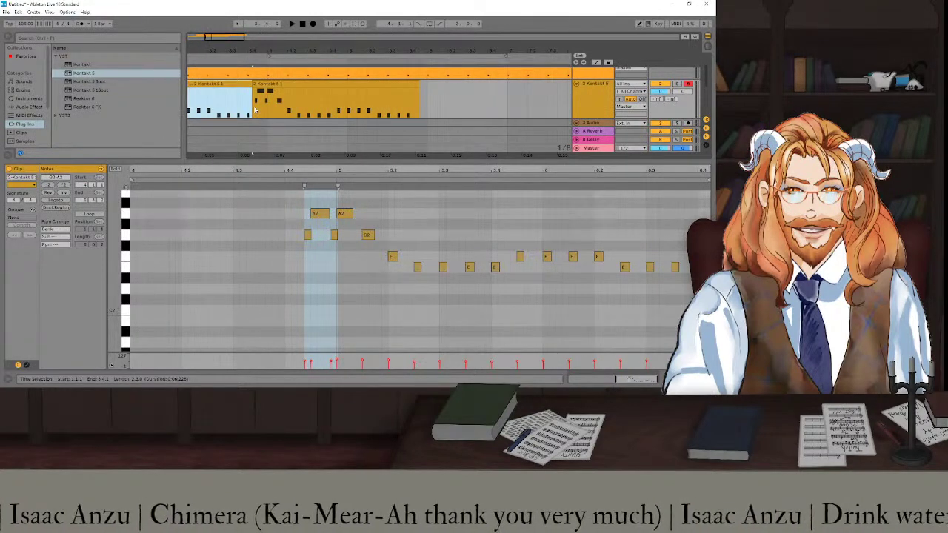
Try ending the second bass clip at about 5.4.3.
click(415, 95)
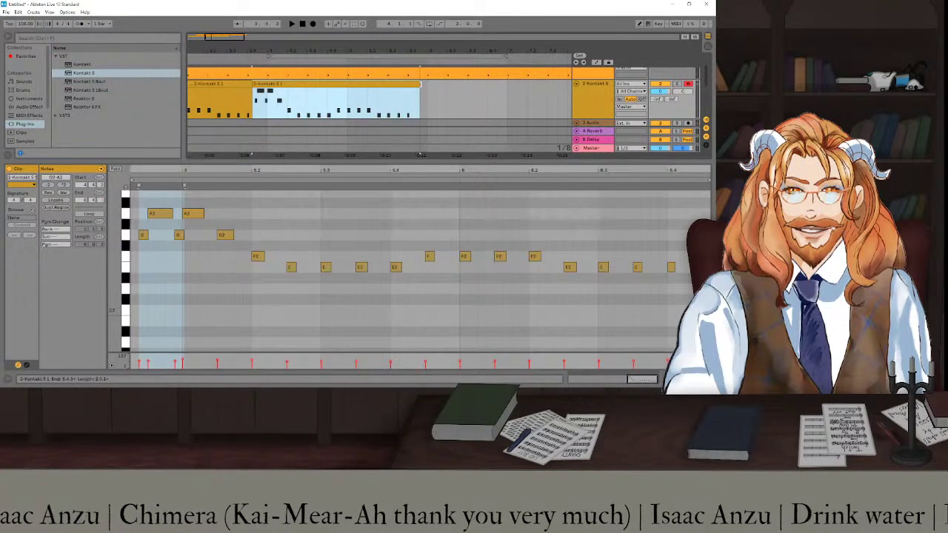
scroll(421, 86, up, 3)
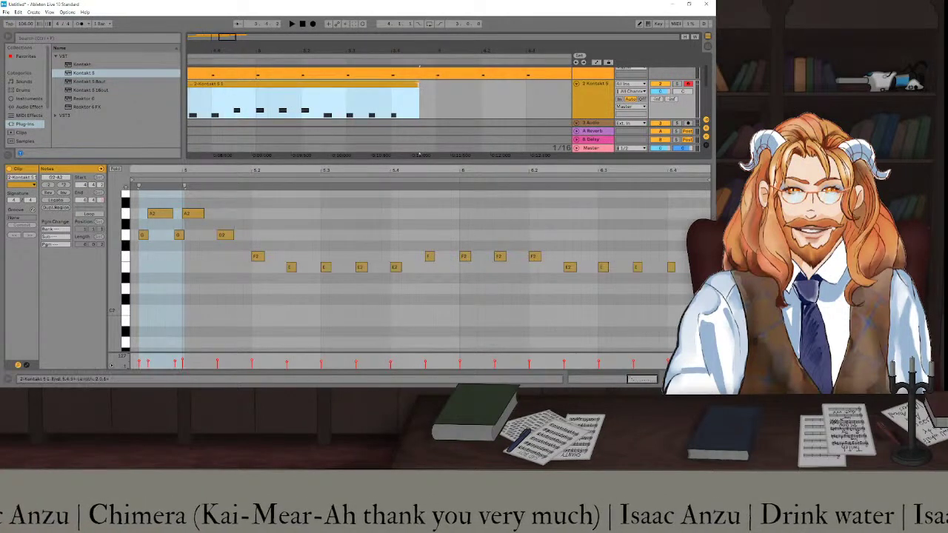
scroll(353, 92, down, 5)
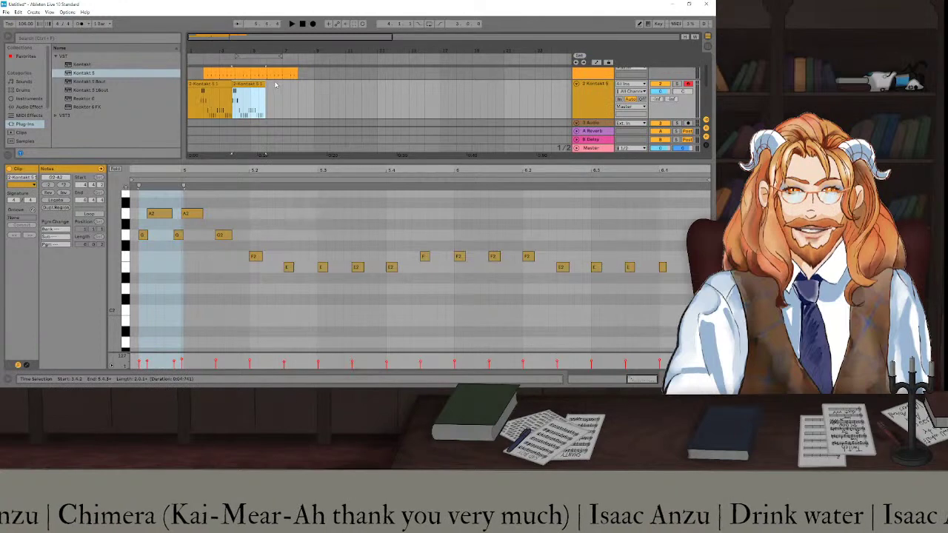
mouse_move(265, 87)
mouse_down()
mouse_move(316, 87)
mouse_move(273, 89)
mouse_move(256, 103)
mouse_up()
scroll(267, 95, up, 5)
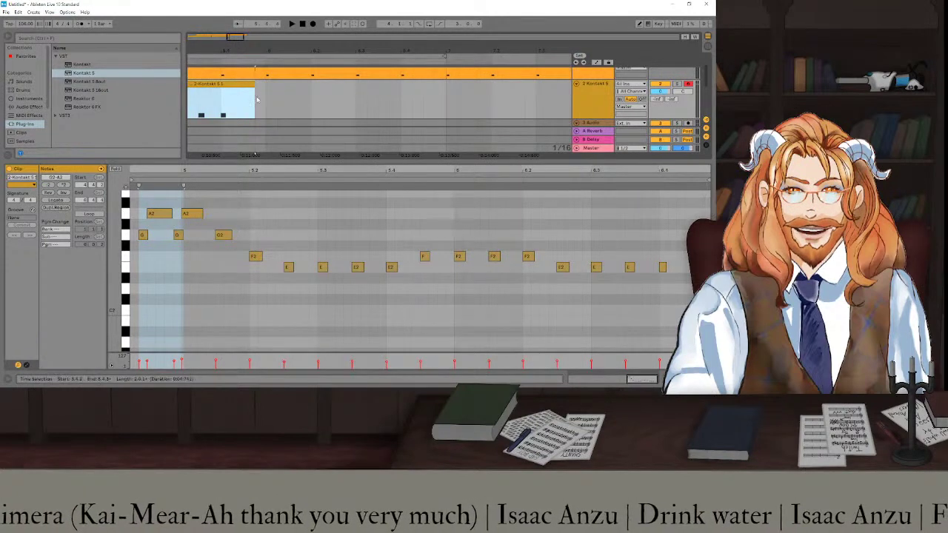
Try duplicating the second bass clip end to end along the Kontakt 5 track.
key(ctrl+d)
key(ctrl+d)
key(ctrl+d)
key(ctrl+d)
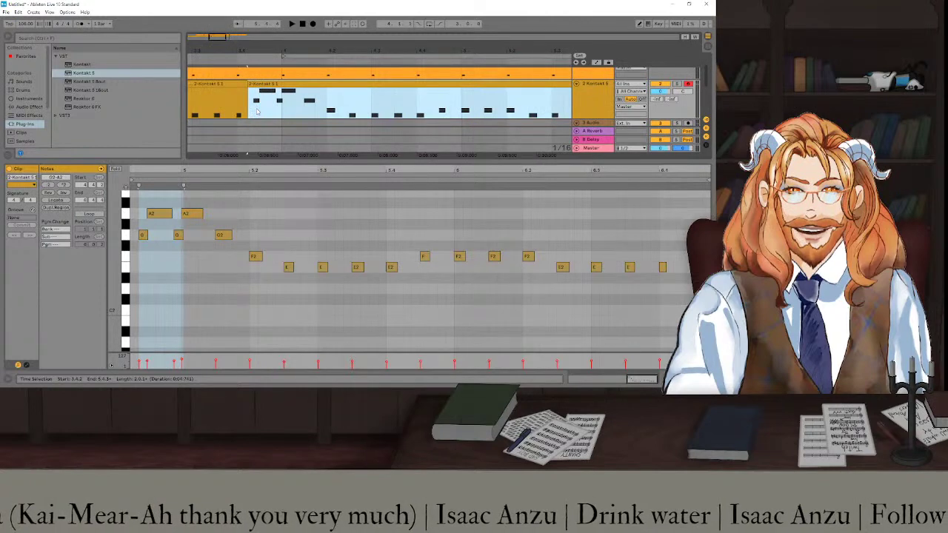
Set the end of the second bass clip to 5.4.2 for a length of exactly two bars.
scroll(414, 109, right, 3)
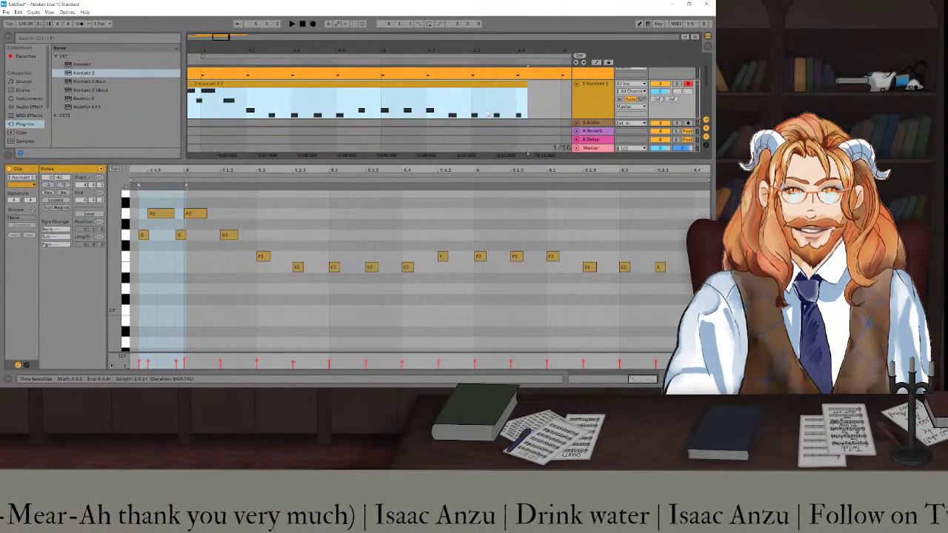
click(545, 103)
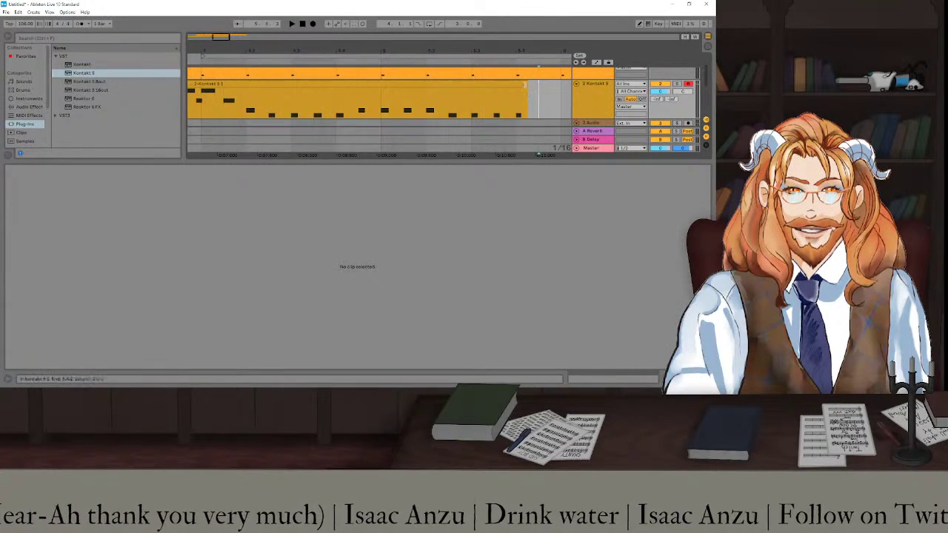
click(525, 84)
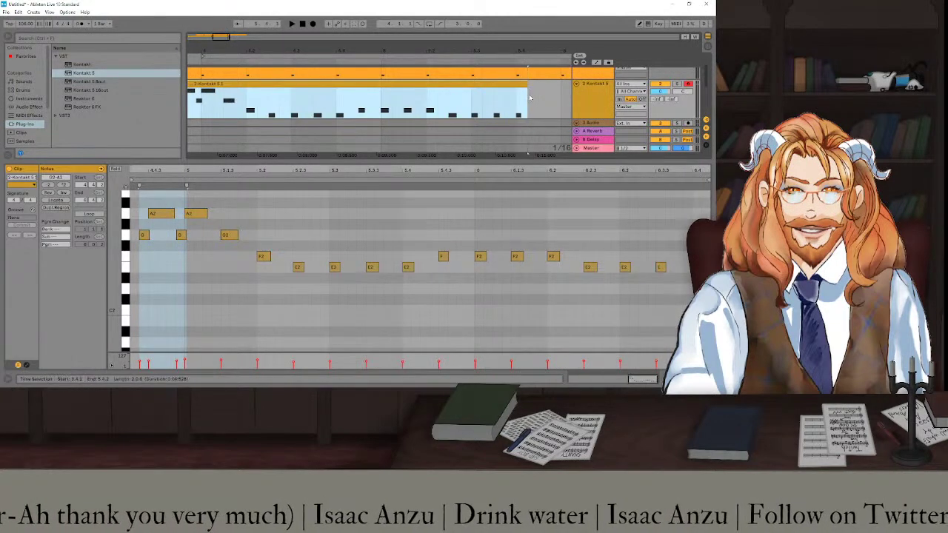
scroll(529, 97, right, 1)
scroll(529, 97, right, 1)
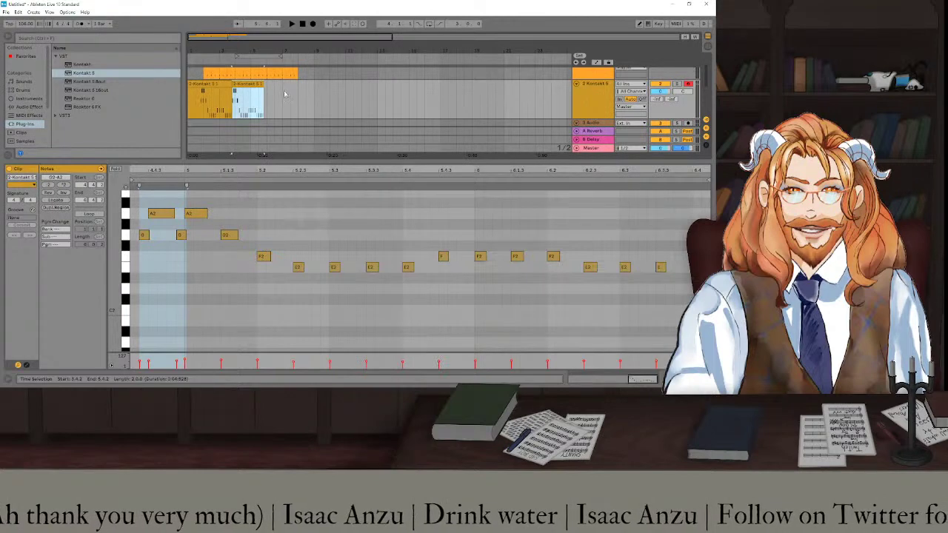
Duplicate the two-bar bass clip five times in a row along the Kontakt 5 track.
key(ctrl+d)
key(ctrl+d)
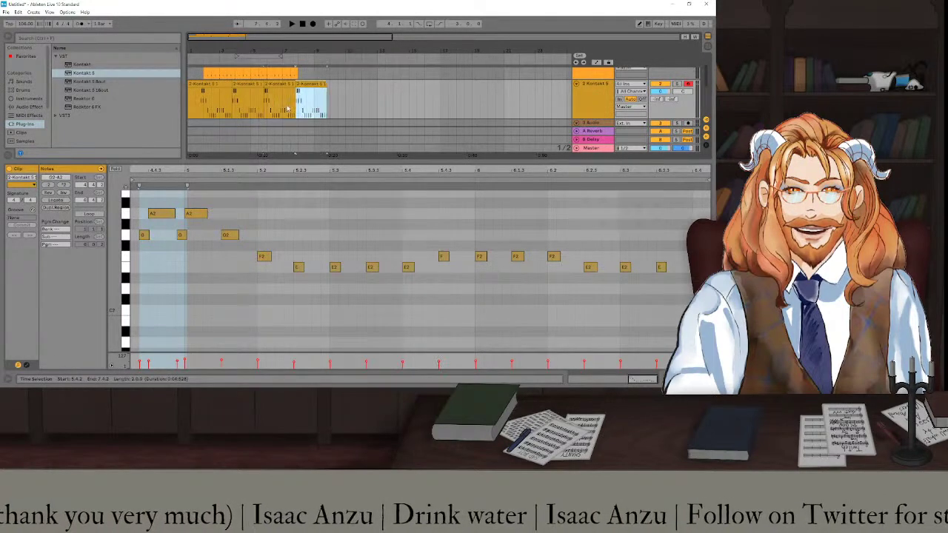
key(ctrl+d)
key(ctrl+d)
key(ctrl+d)
Extend the drum clip to 16.1.1 to cover the repeated bass clips and play back the arrangement.
scroll(326, 92, up, 2)
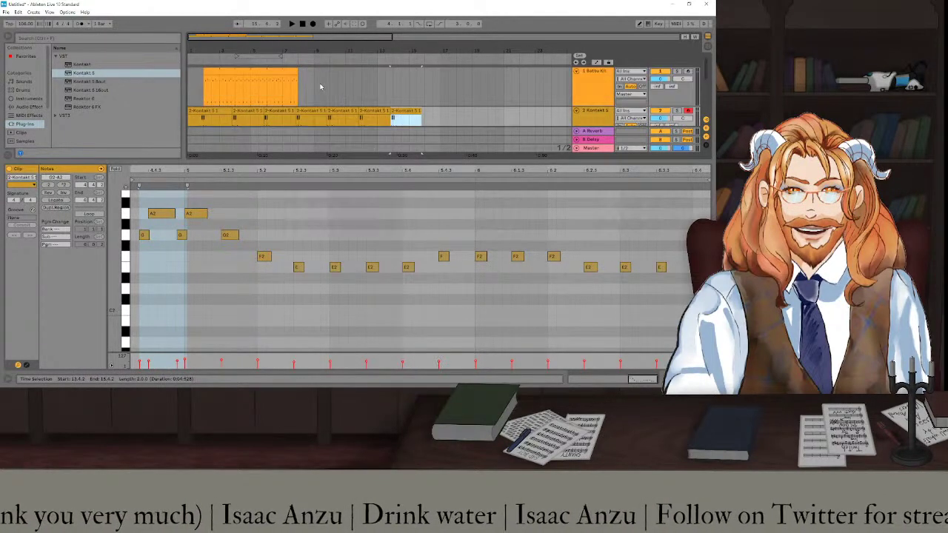
drag(207, 89, 423, 88)
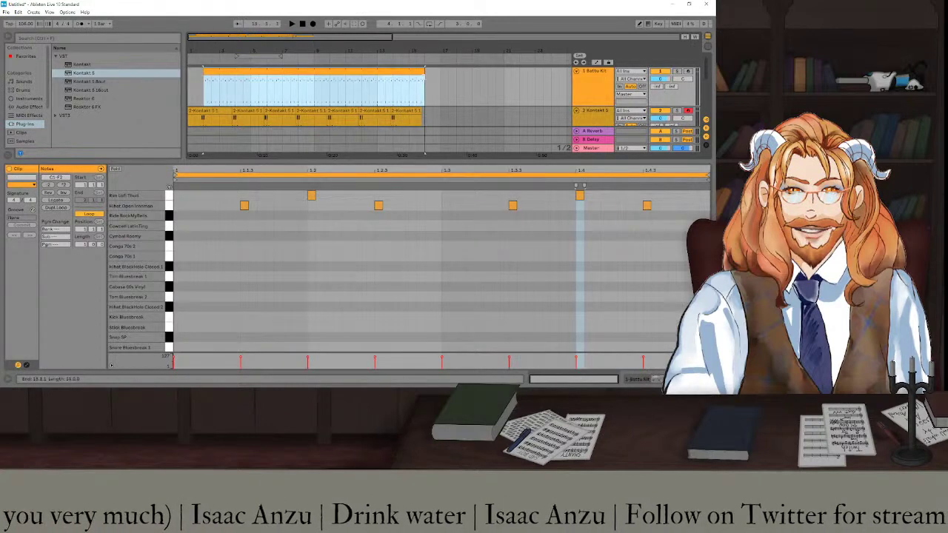
key(space)
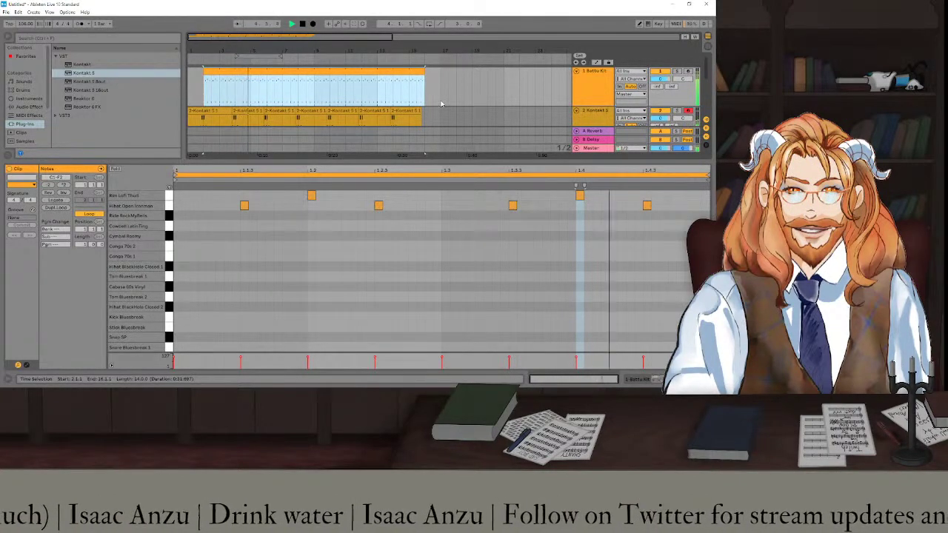
Stop the arrangement playback and delete the two empty audio tracks below the Kontakt 5 bass track.
key(minus)
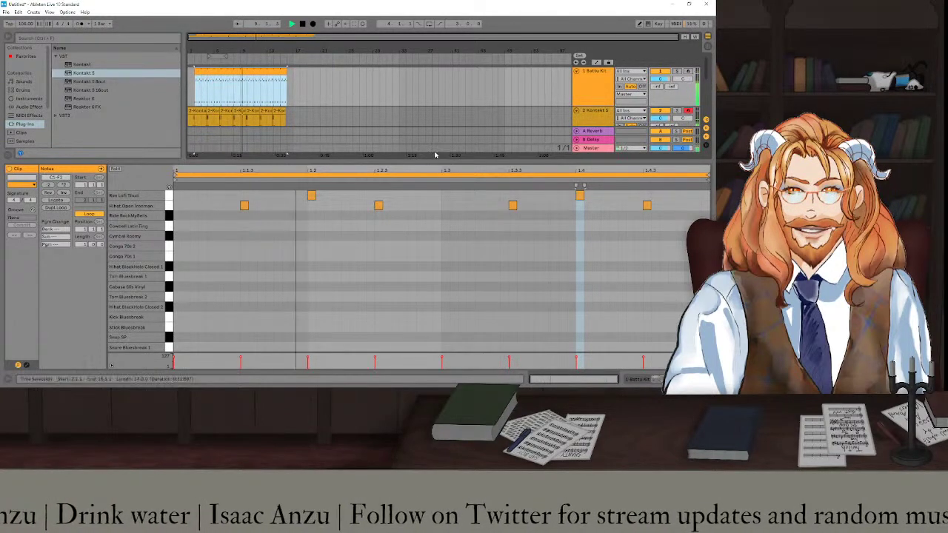
click(553, 82)
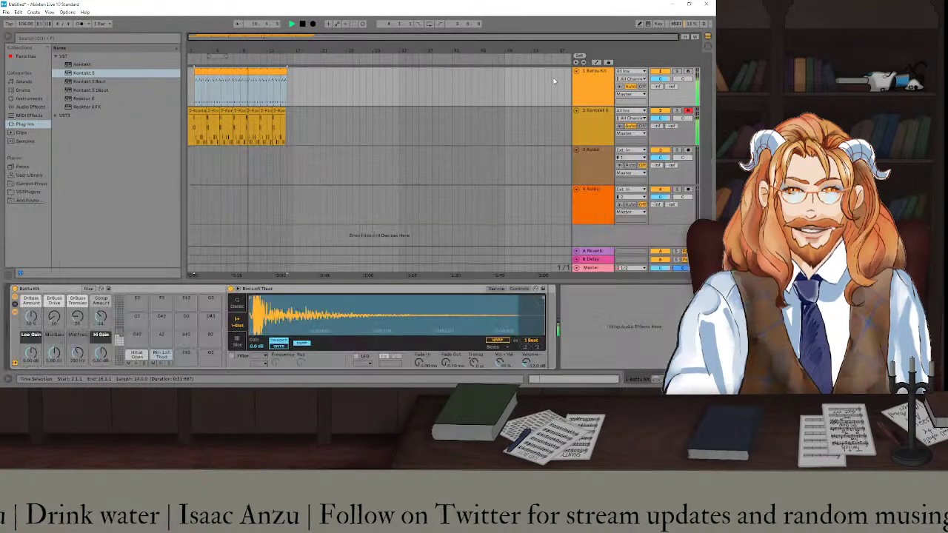
click(583, 134)
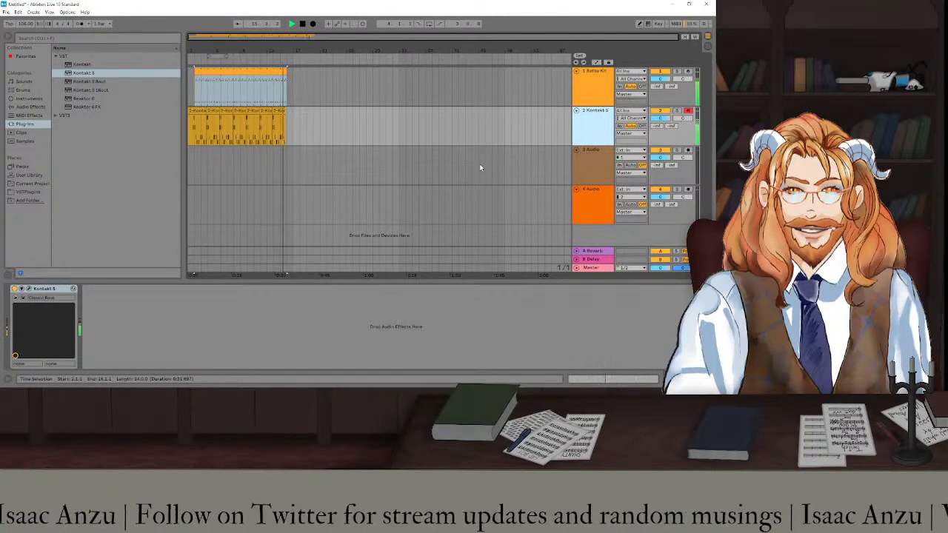
key(space)
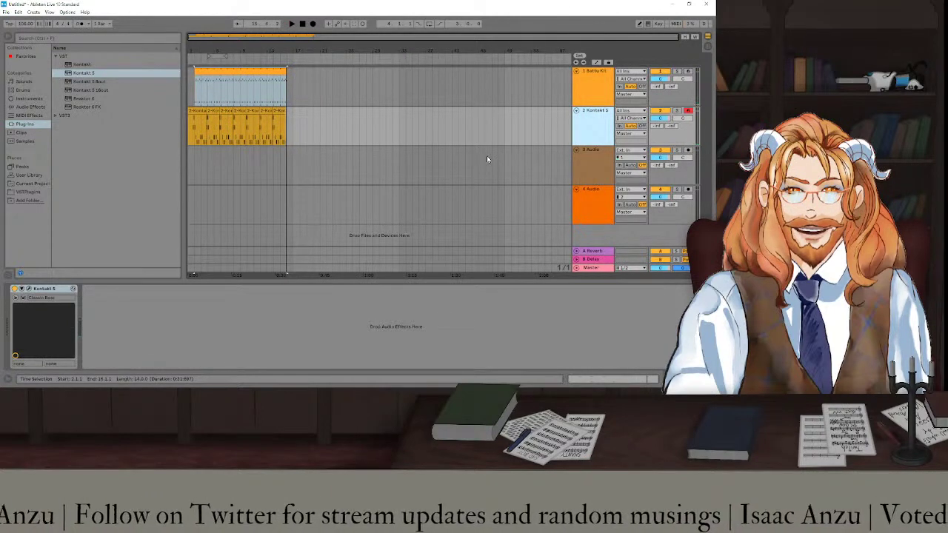
click(585, 174)
shift+click(592, 221)
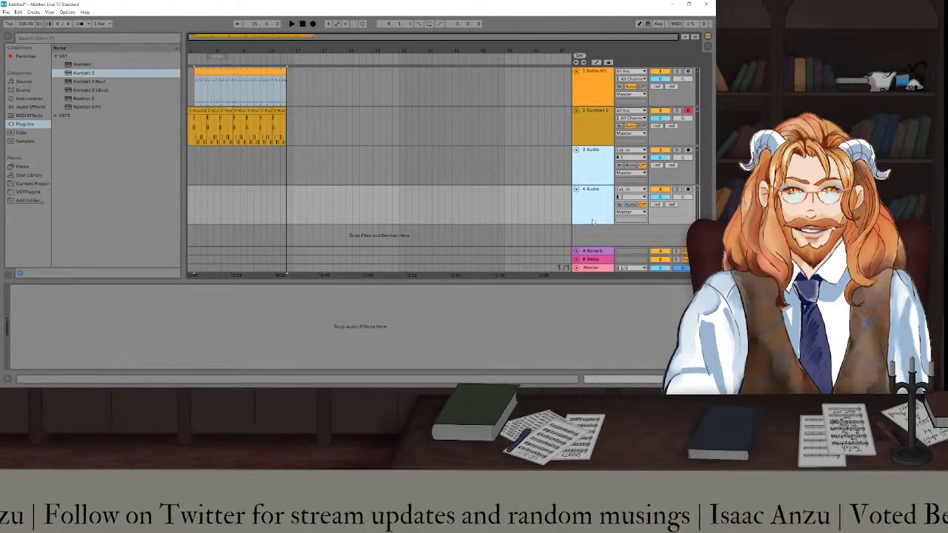
key(Delete)
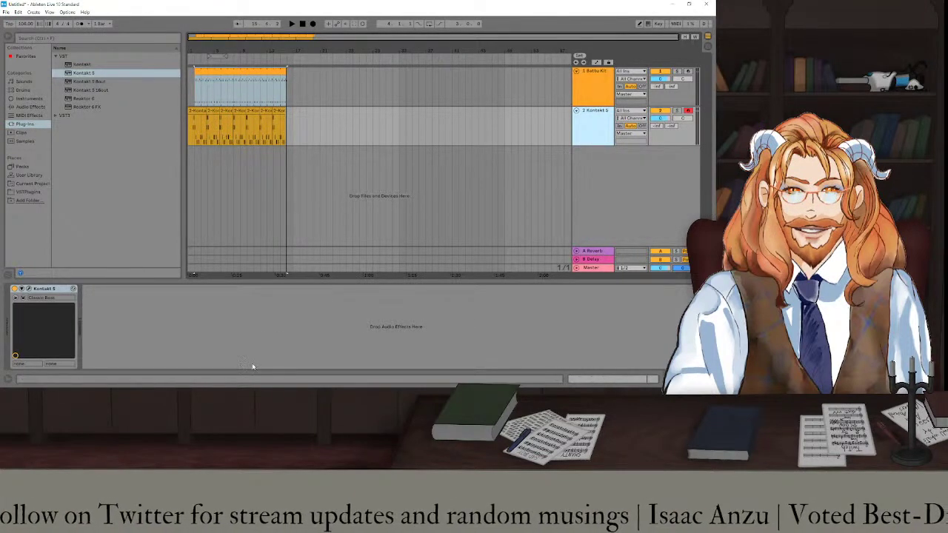
Switch to the Reddit browser window, replay the orchestra video from 0:00 and pause it at the saxophone player's entry.
key(alt+Tab)
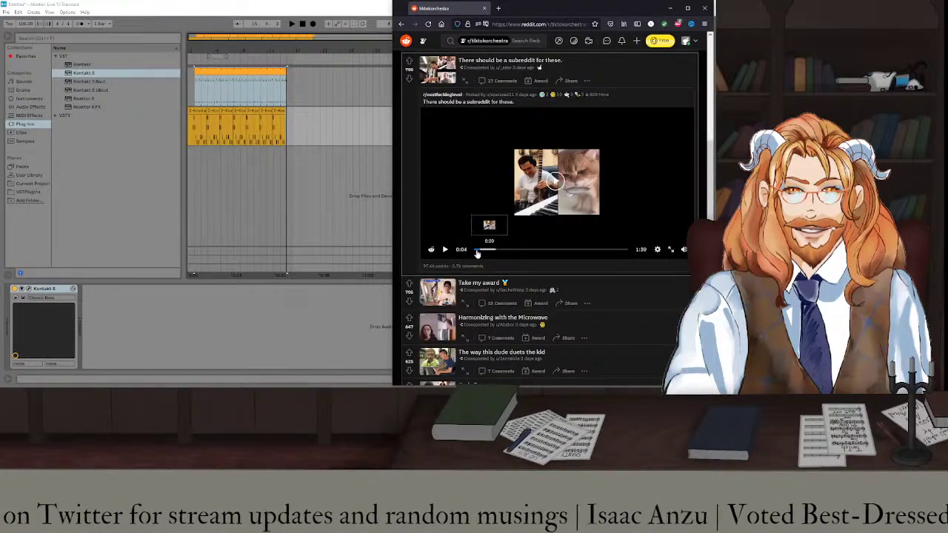
click(475, 248)
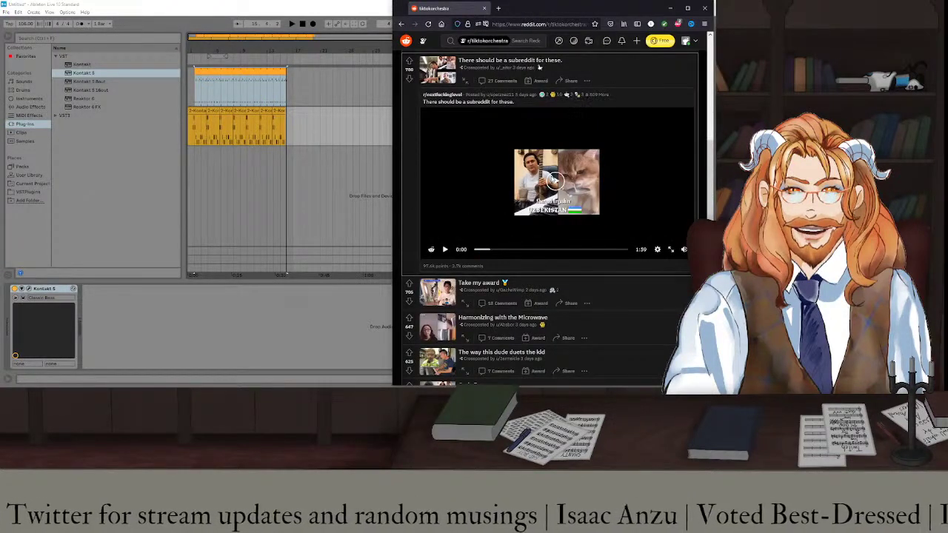
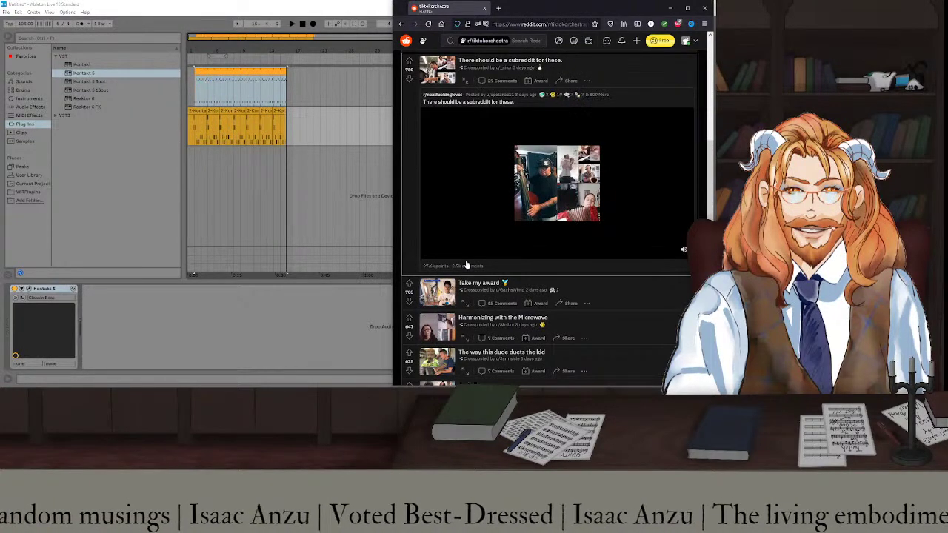
click(448, 250)
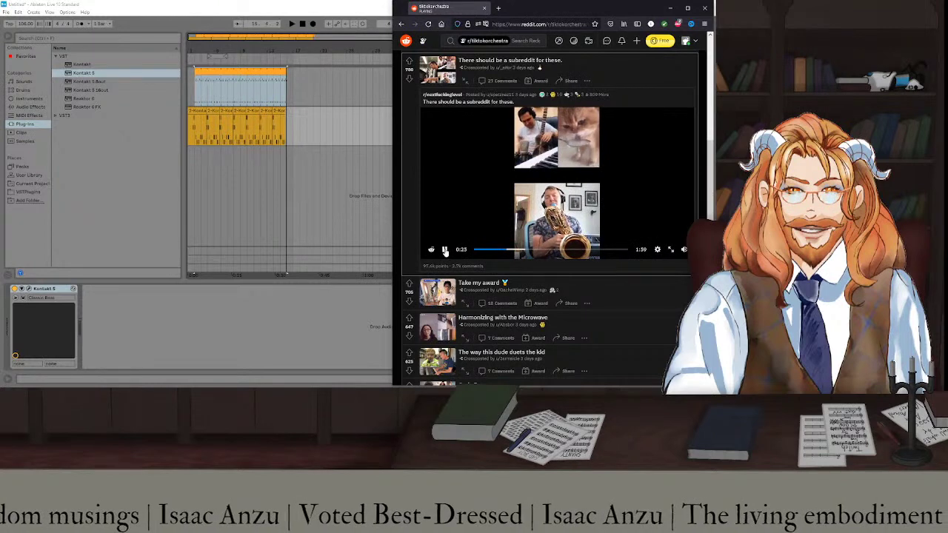
Switch back to Ableton Live, insert a new MIDI track below the bass track and load Kontakt 5 on it.
click(384, 5)
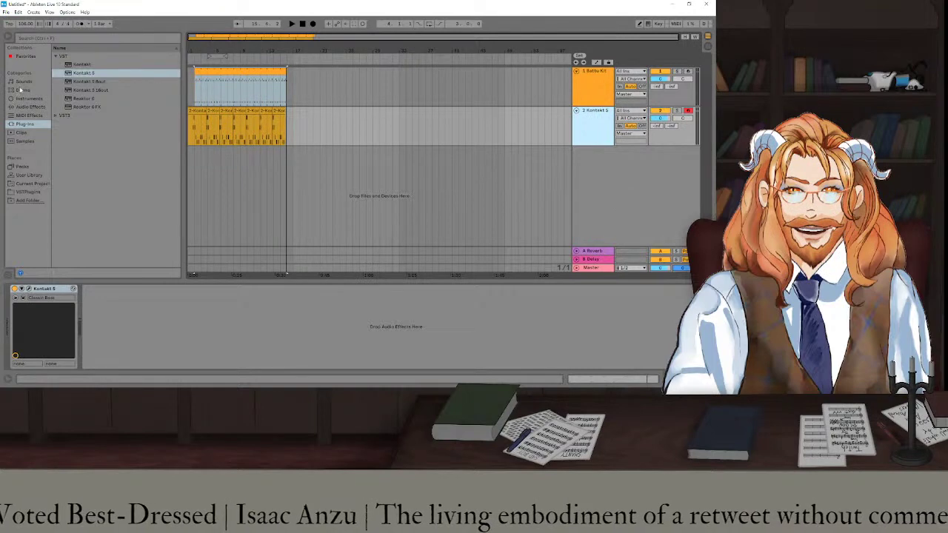
right_click(597, 159)
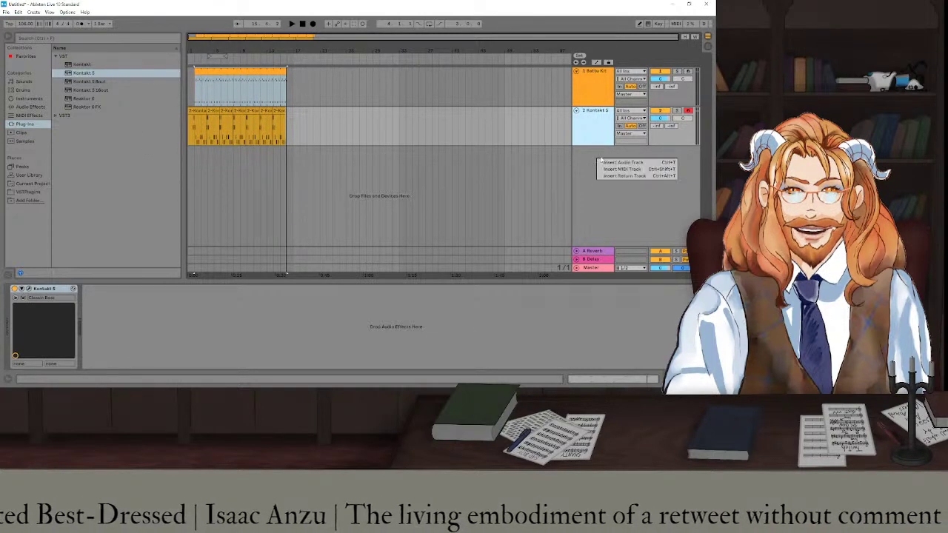
click(614, 169)
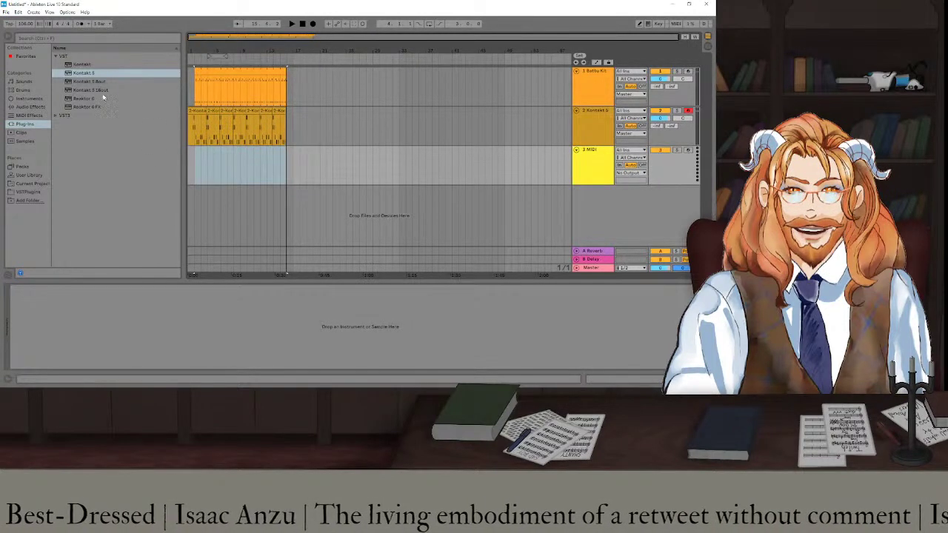
double_click(84, 73)
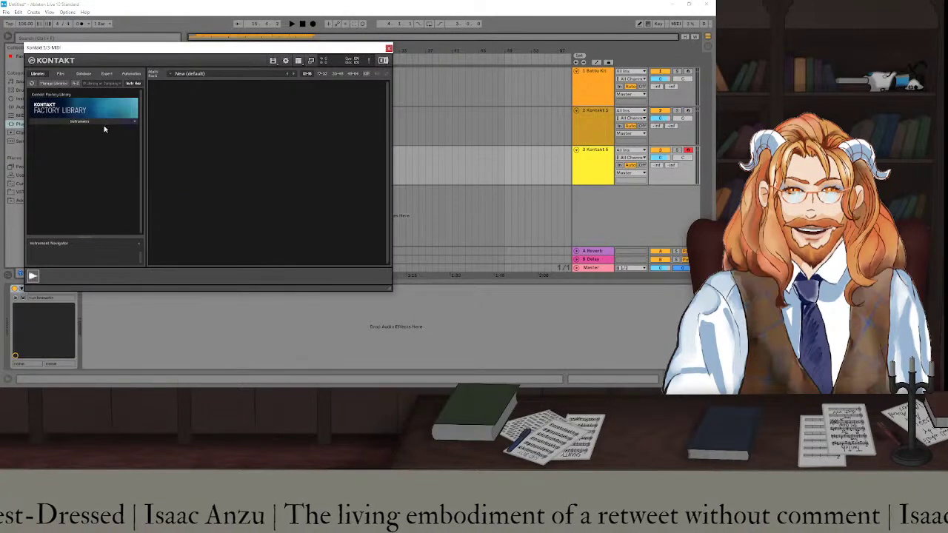
Load Baritone Saxophone.nki from the Horns folder of the Kontakt Factory Library and close the Kontakt window.
click(105, 120)
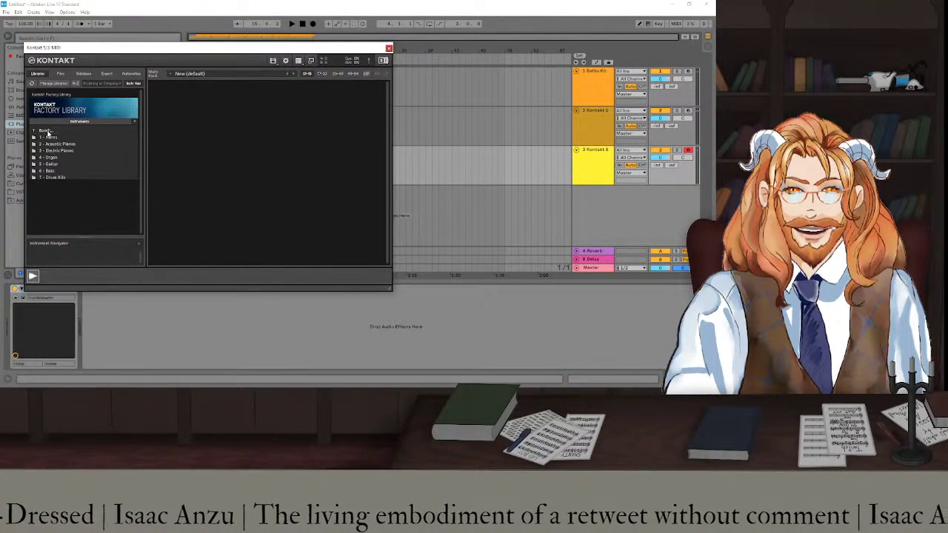
double_click(52, 137)
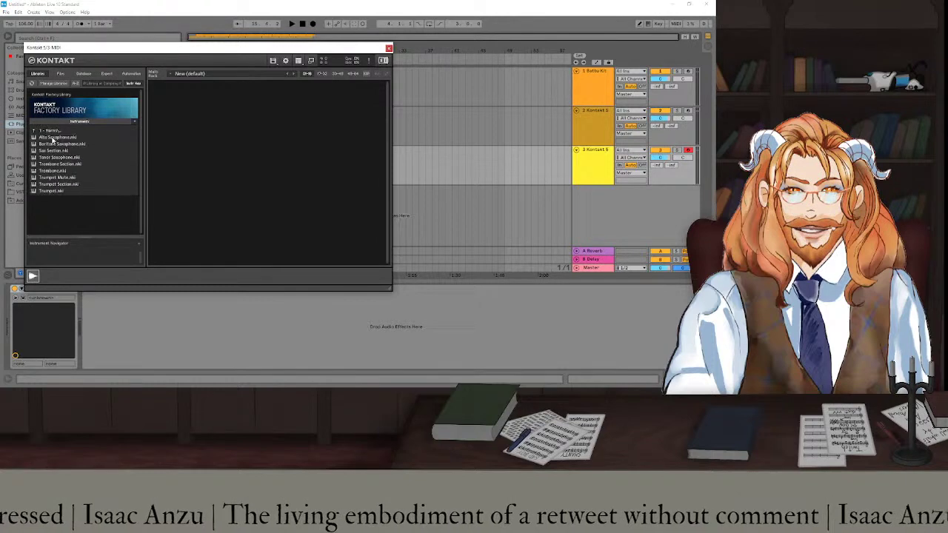
double_click(63, 144)
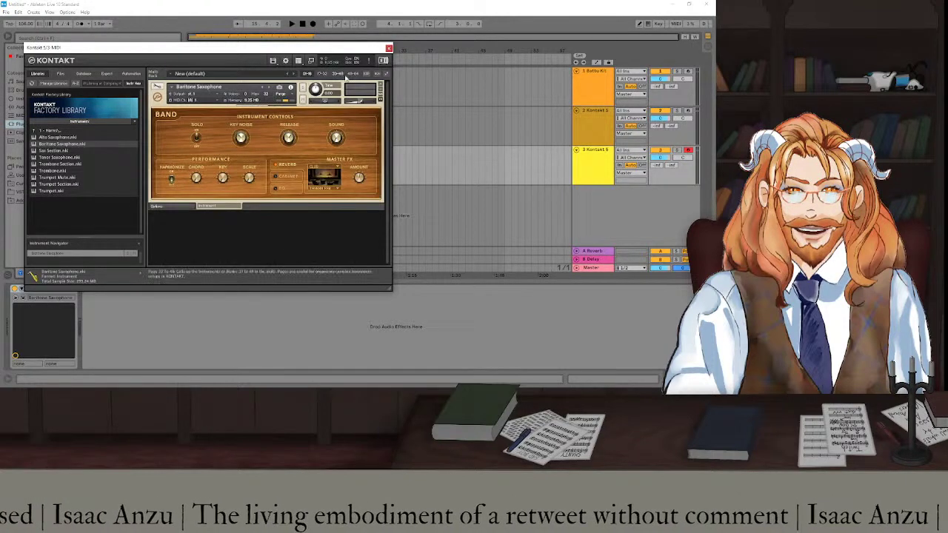
click(389, 49)
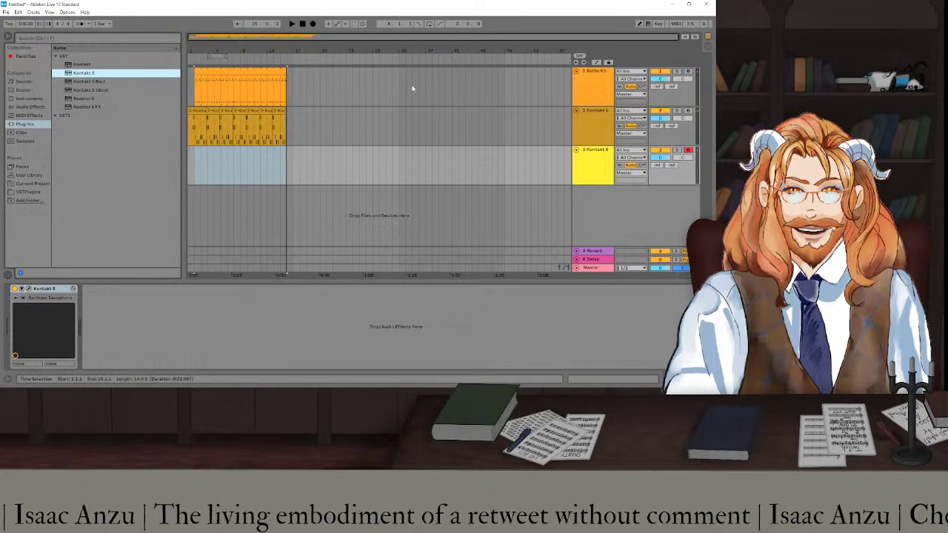
Create an empty MIDI clip at 2.1.1 on the saxophone track and set its loop length to two bars.
click(194, 156)
key(ctrl+shift+m)
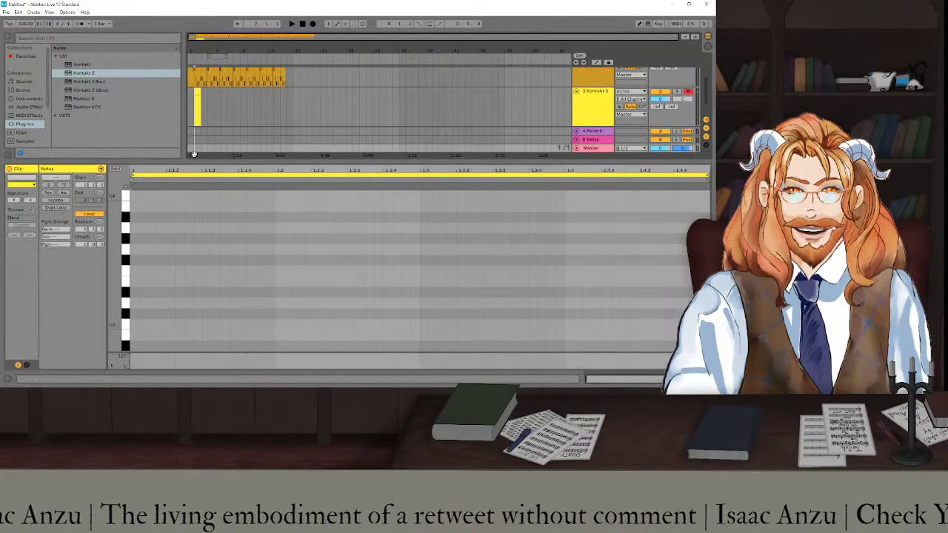
click(201, 95)
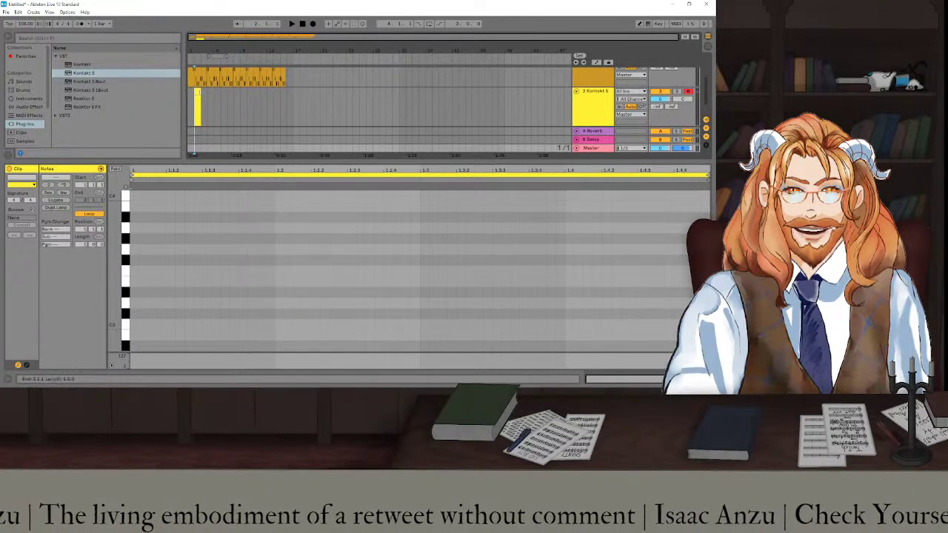
mouse_move(200, 95)
mouse_down()
mouse_move(281, 99)
mouse_move(197, 96)
mouse_up()
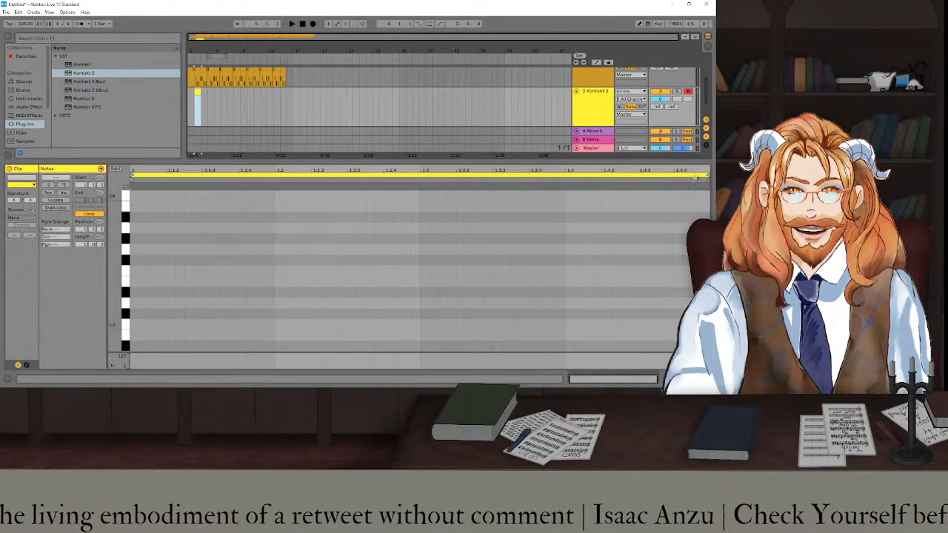
drag(130, 193, 648, 179)
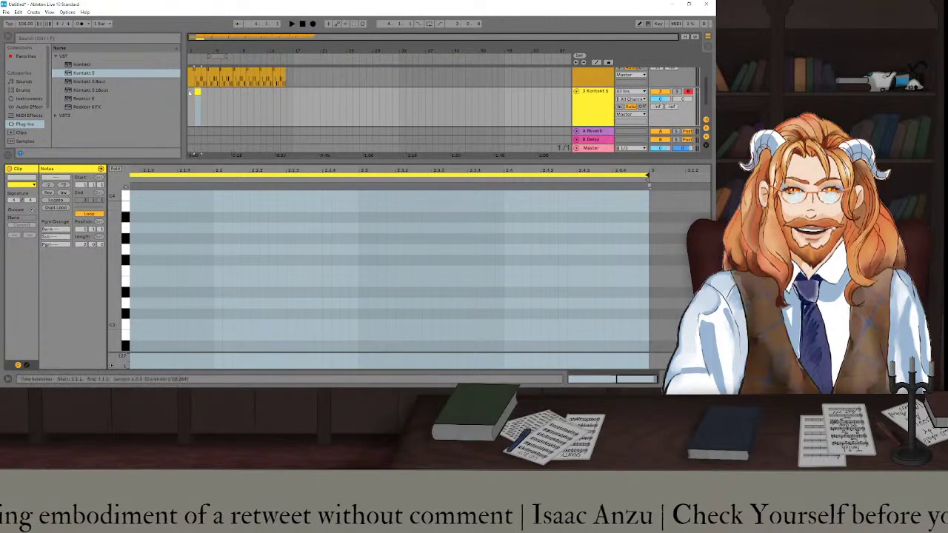
Extend the looped saxophone clip to 16.1.1 to match the end of the bass clips.
drag(195, 100, 286, 109)
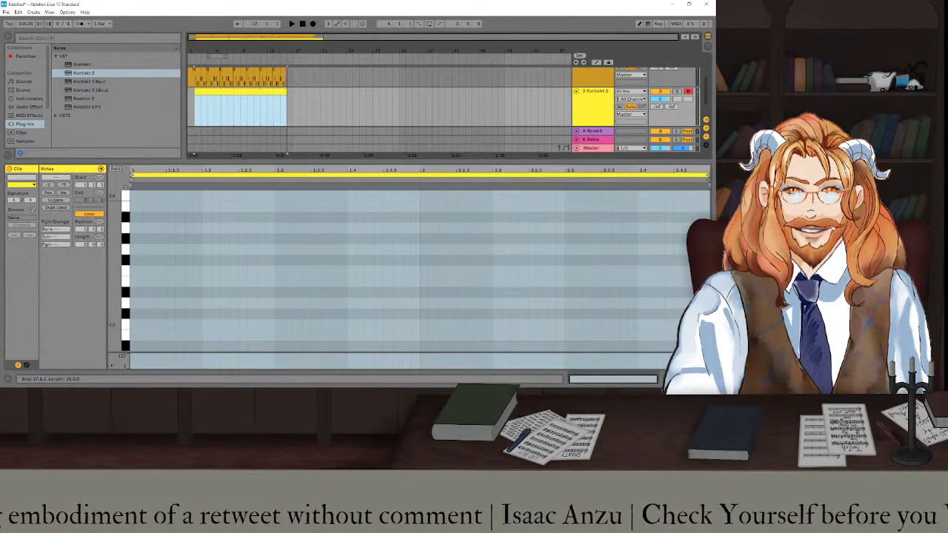
scroll(292, 111, up, 2)
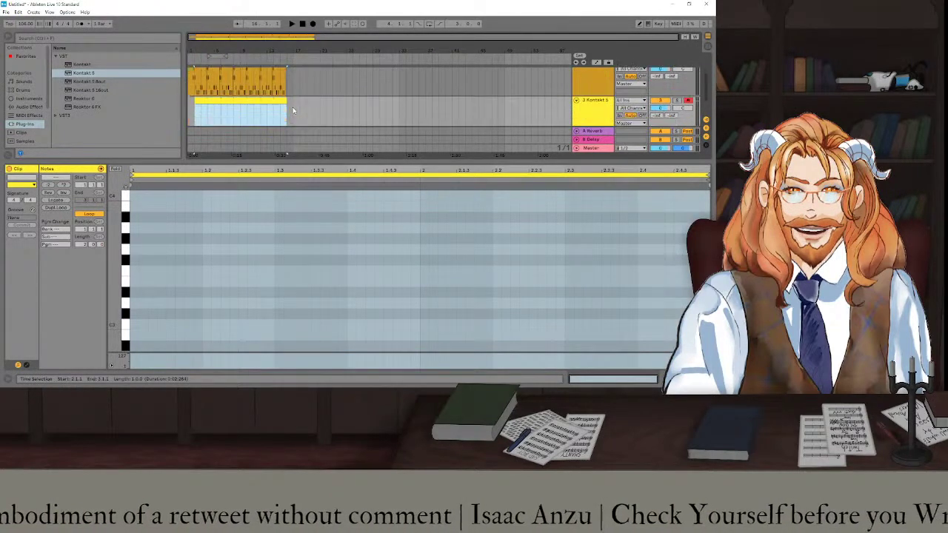
scroll(293, 111, down, 2)
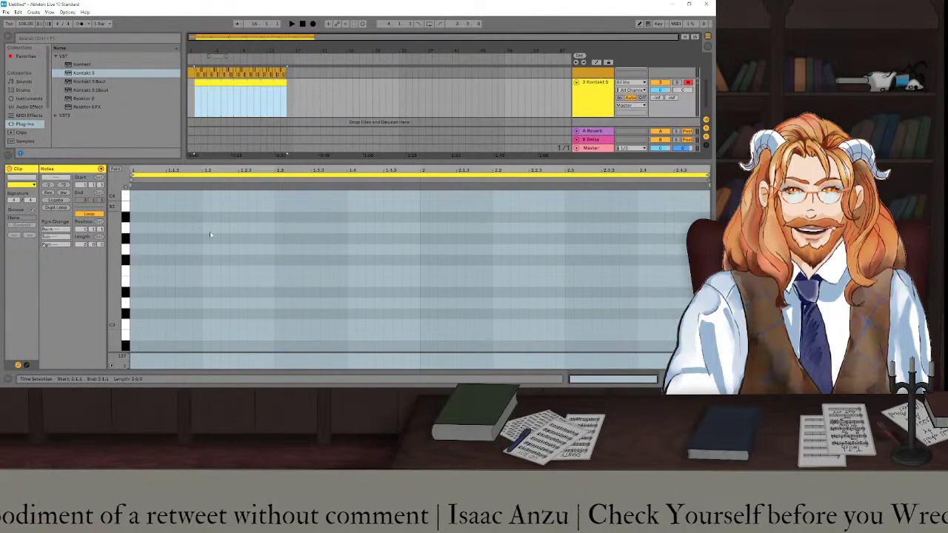
click(281, 258)
key(ctrl+a)
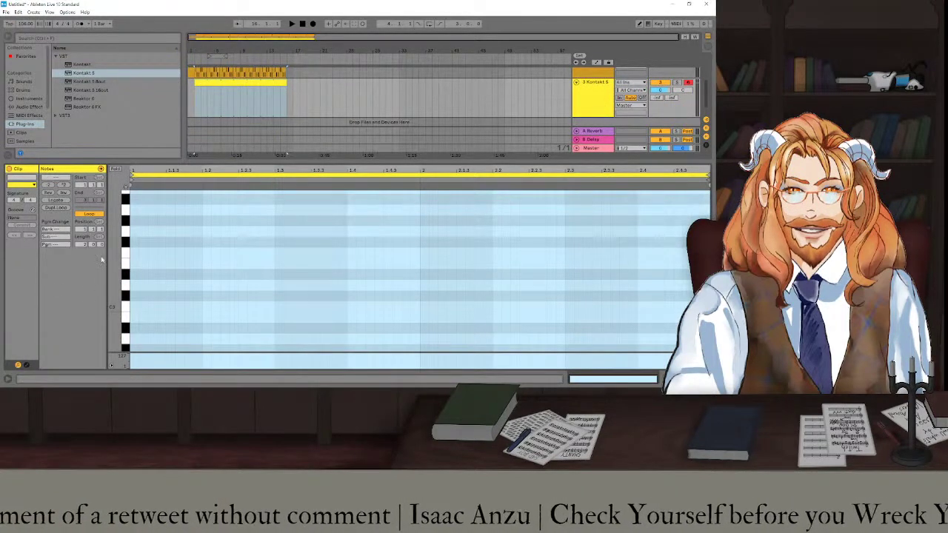
Open the first bass clip on the upper Kontakt 5 track to examine its notes.
scroll(590, 86, up, 3)
click(590, 87)
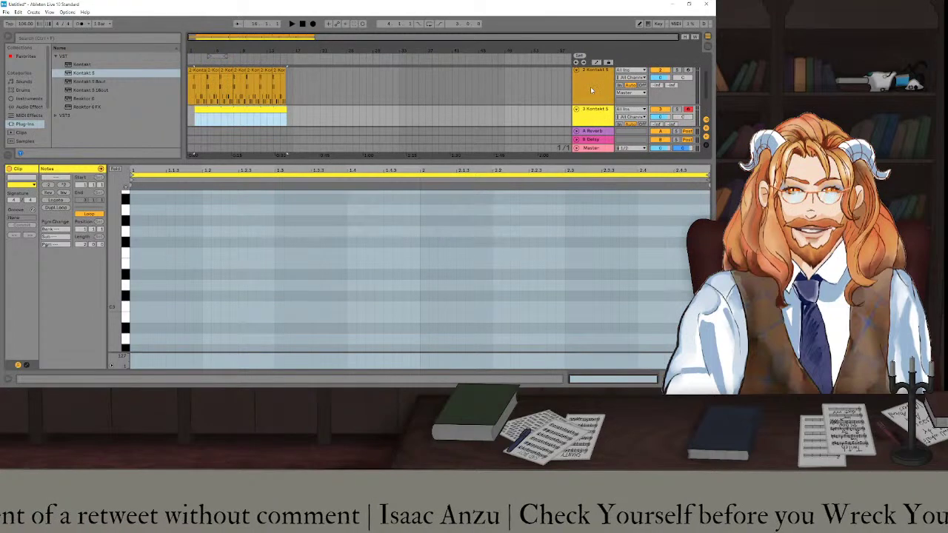
click(195, 74)
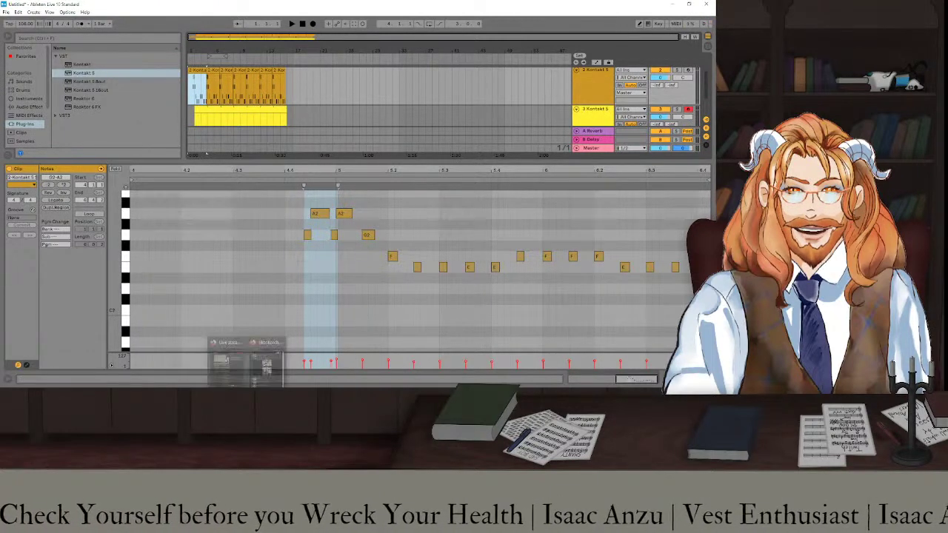
Switch to the Reddit window and play the orchestra video on from the saxophone entry, pausing at 0:31.
click(267, 359)
mouse_move(518, 252)
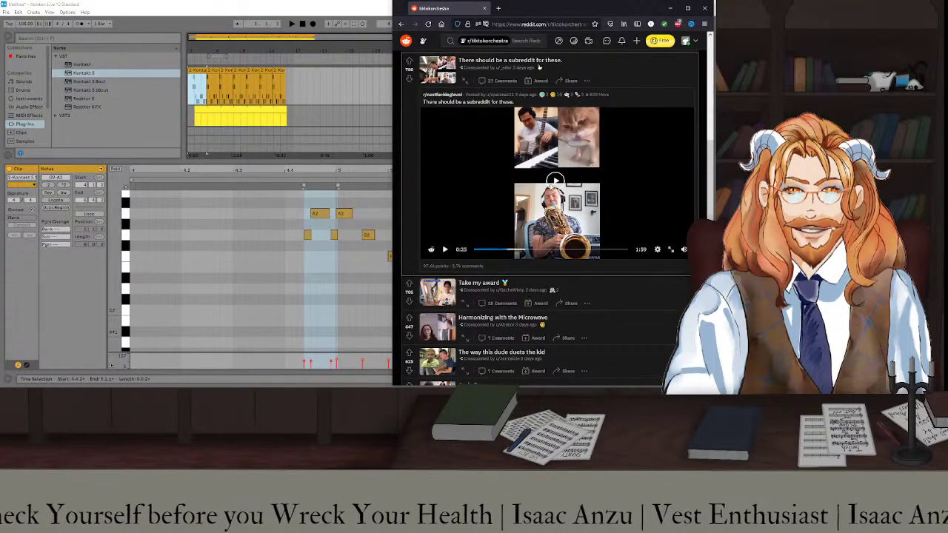
click(444, 249)
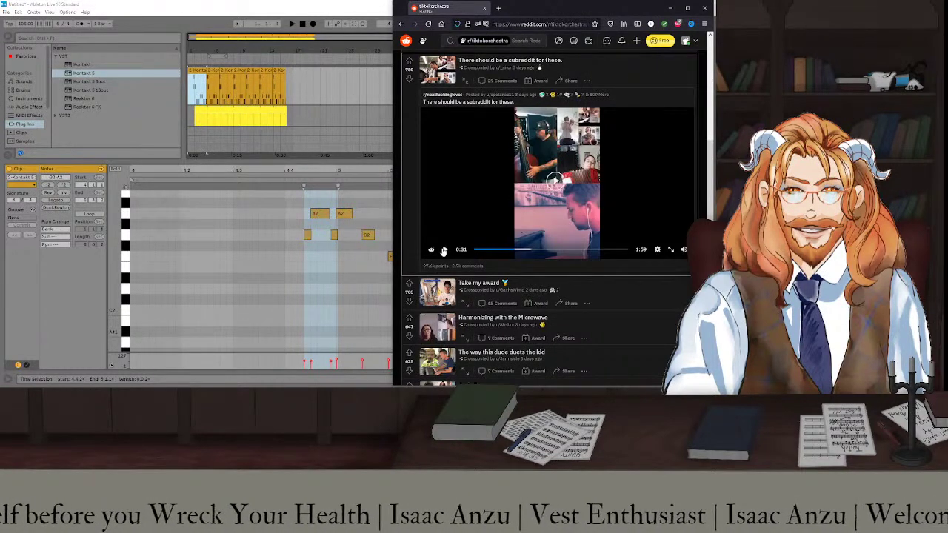
Switch to Ableton Live, shorten the arrangement loop to the two bars from 4.1.1 to 6.1.1, and audition it.
key(alt+Tab)
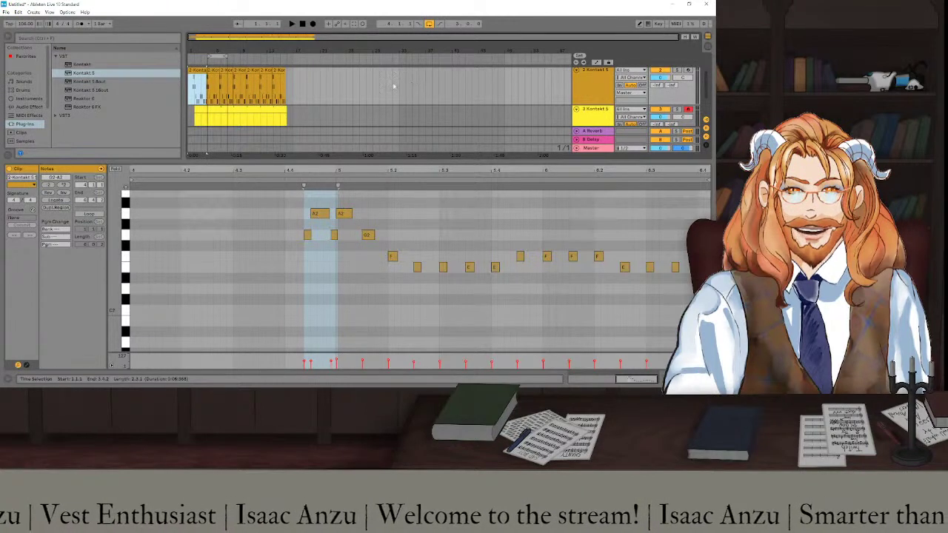
scroll(226, 69, up, 4)
scroll(226, 69, down, 4)
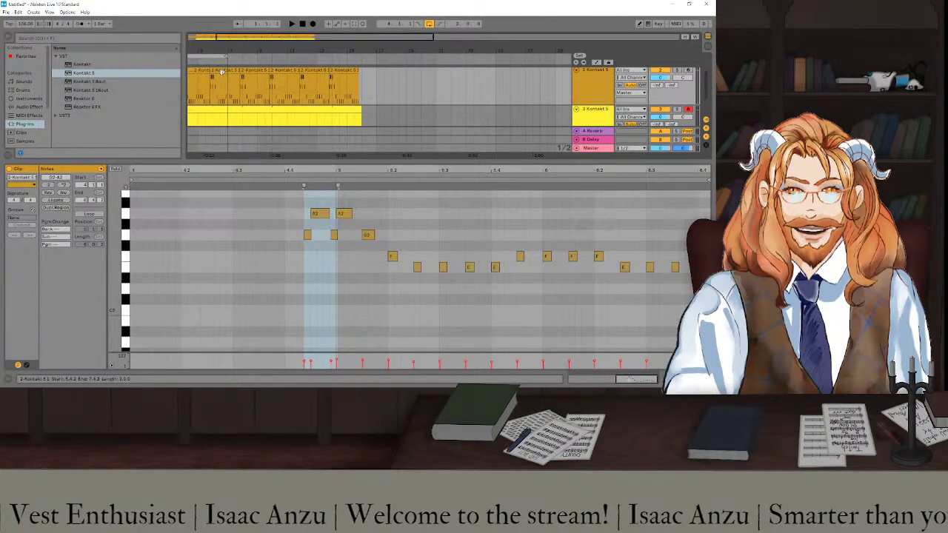
scroll(219, 74, up, 1)
scroll(219, 84, left, 3)
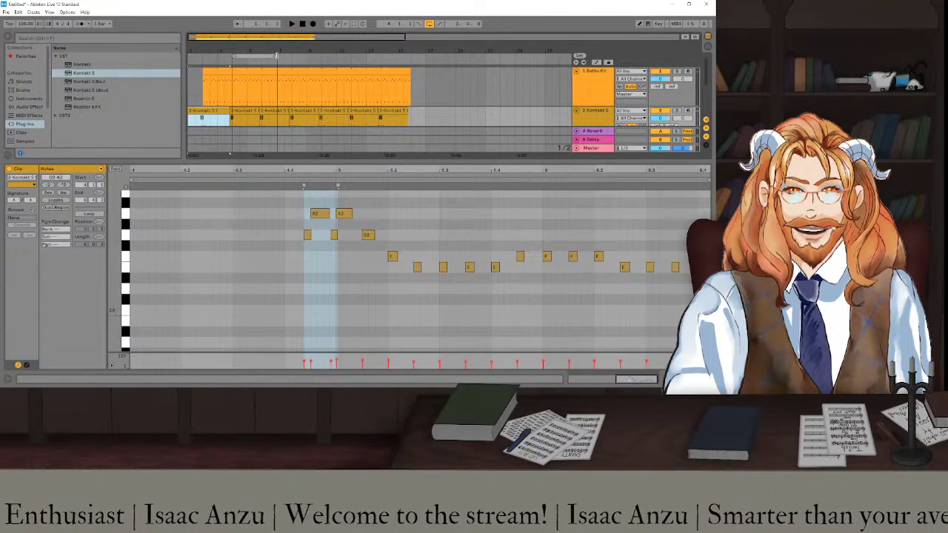
drag(232, 59, 261, 63)
key(space)
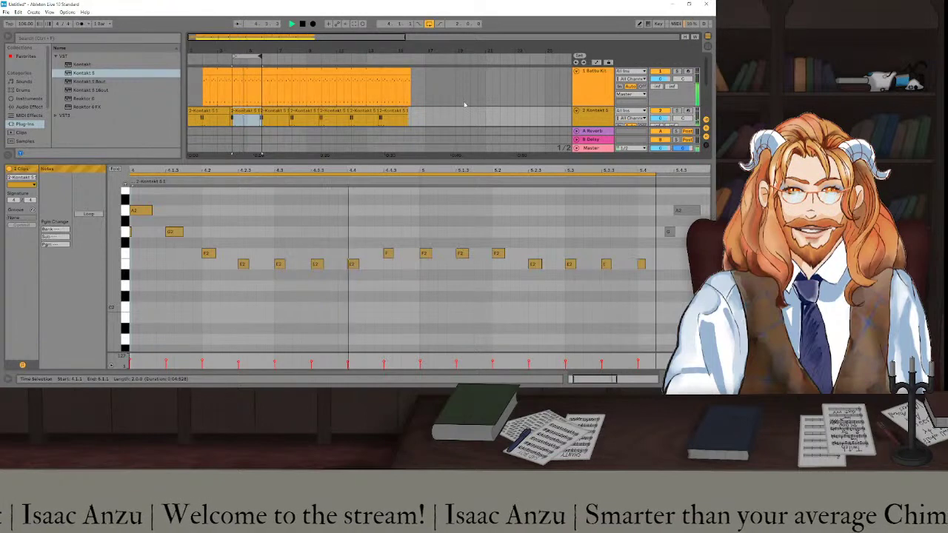
scroll(461, 94, down, 3)
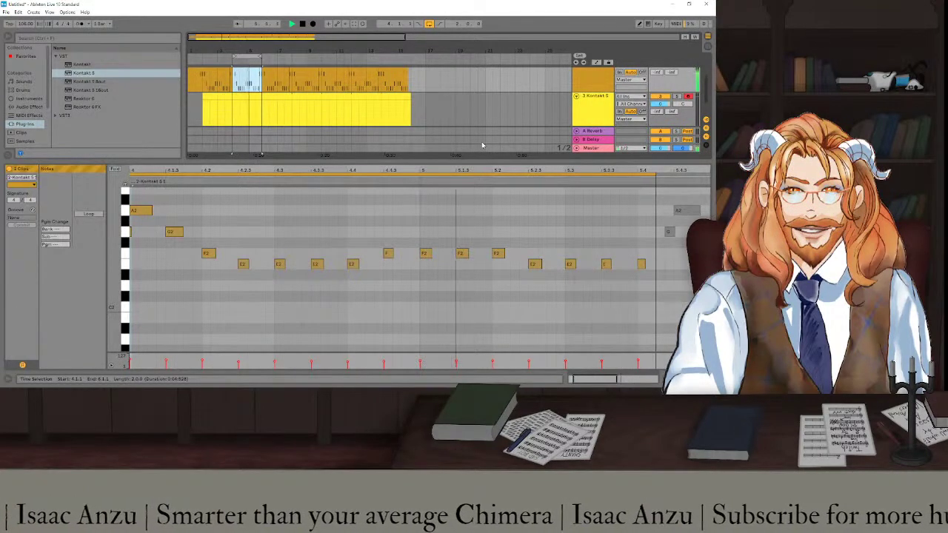
scroll(664, 126, up, 4)
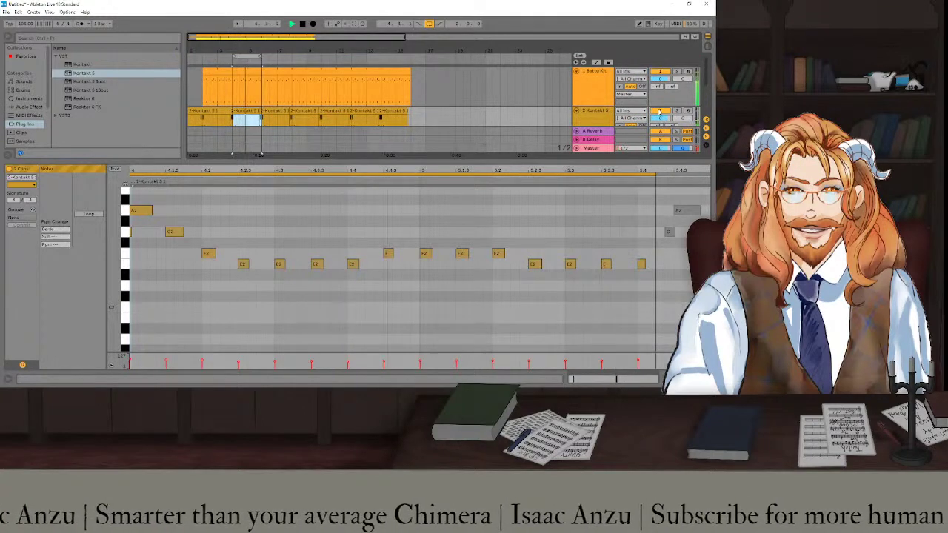
scroll(659, 111, down, 3)
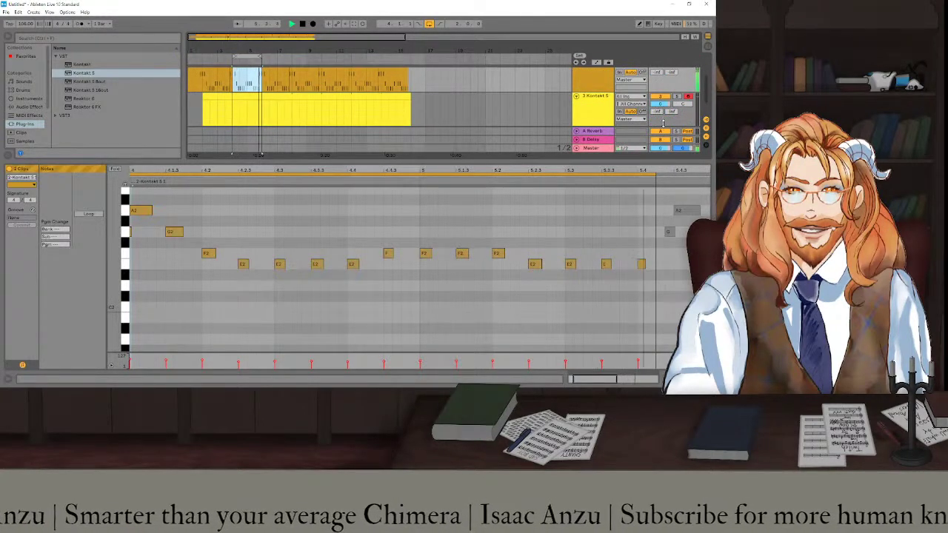
key(space)
Switch to the Reddit browser window and replay the "There should be a subreddit for these." video from its beginning as a reference.
mouse_move(246, 394)
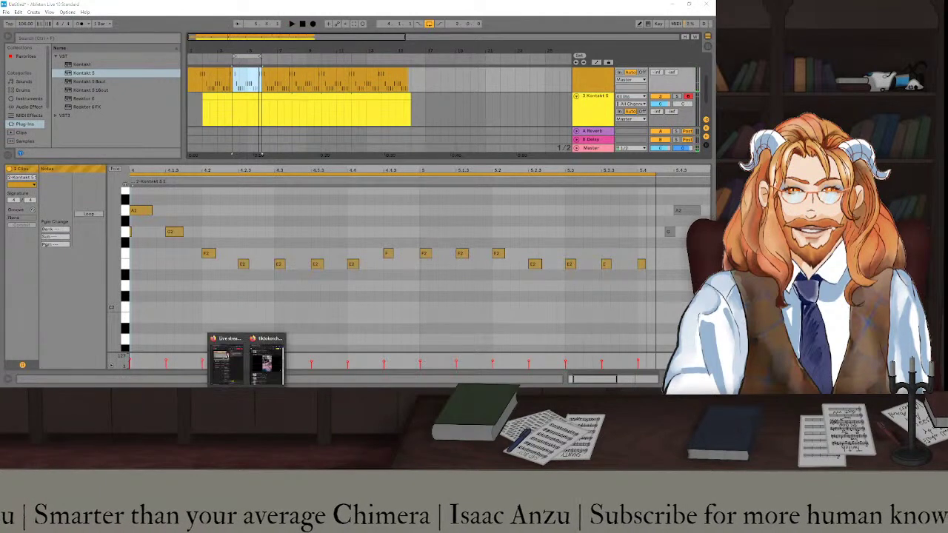
click(267, 354)
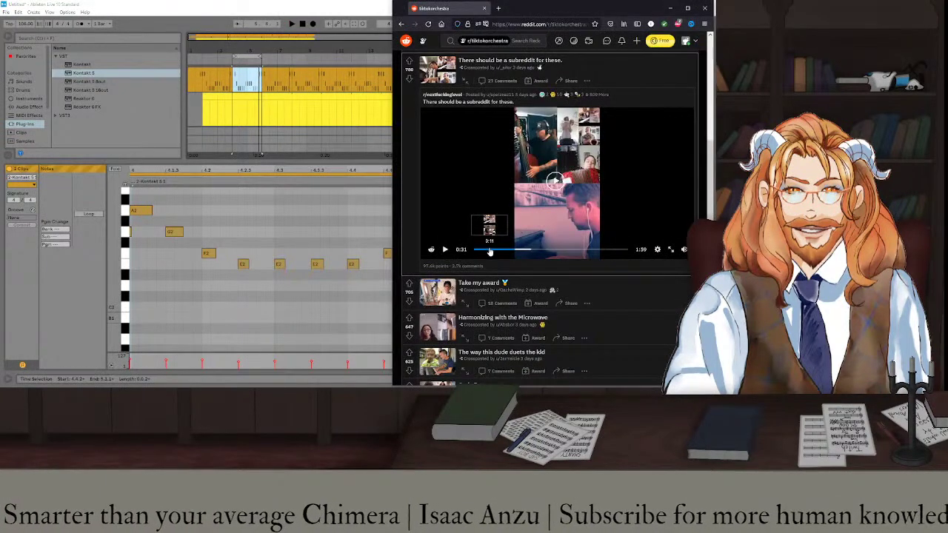
click(465, 249)
click(444, 250)
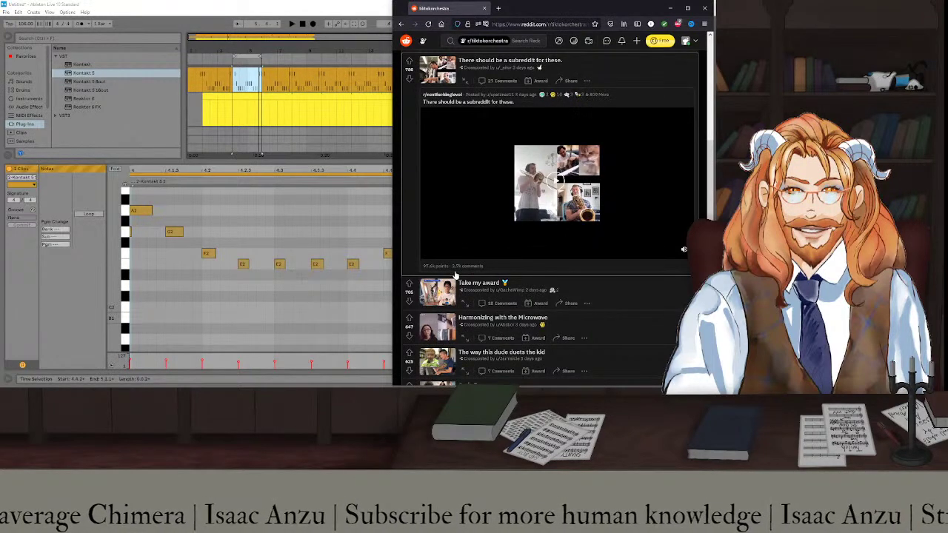
mouse_move(457, 259)
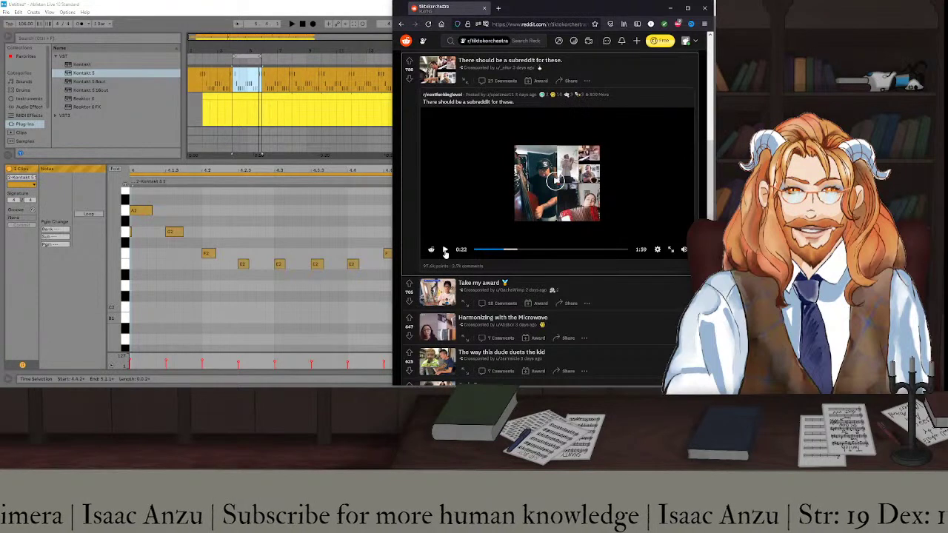
click(445, 251)
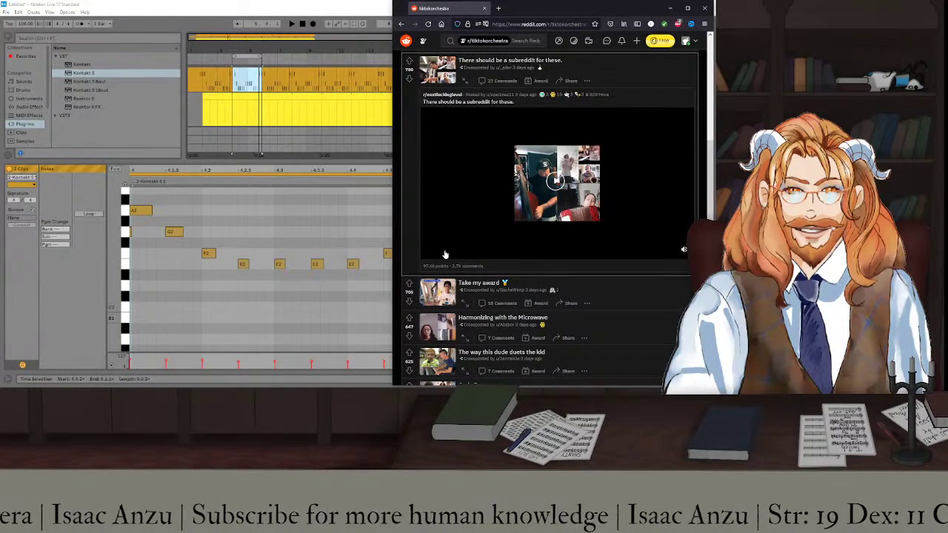
click(445, 253)
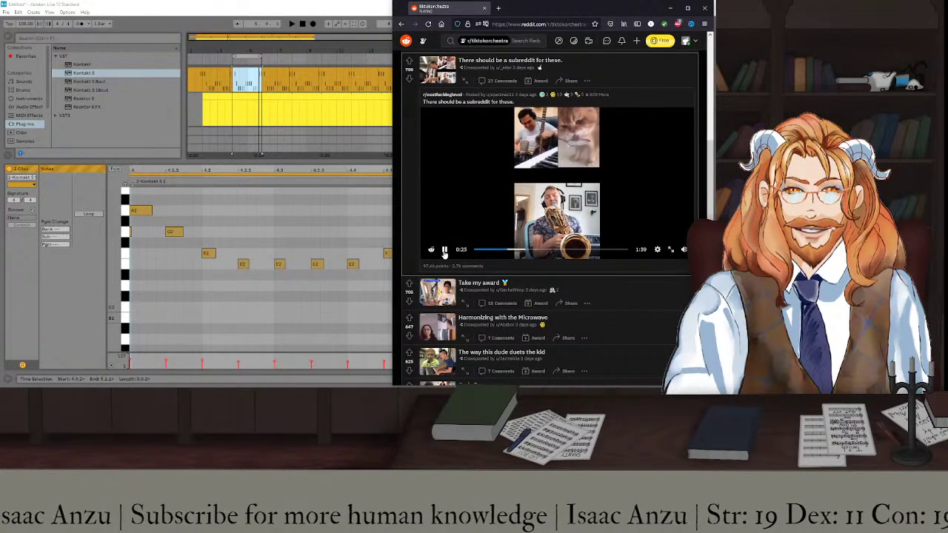
click(443, 250)
Return to Ableton Live, rehearse over the looped bars, and record a MIDI part on the yellow 3 Kontakt 5 track.
click(267, 4)
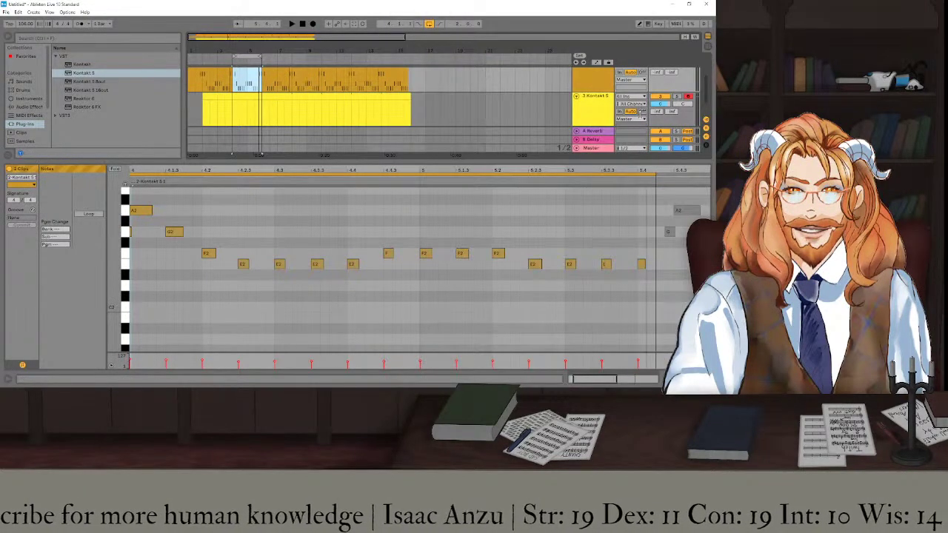
key(space)
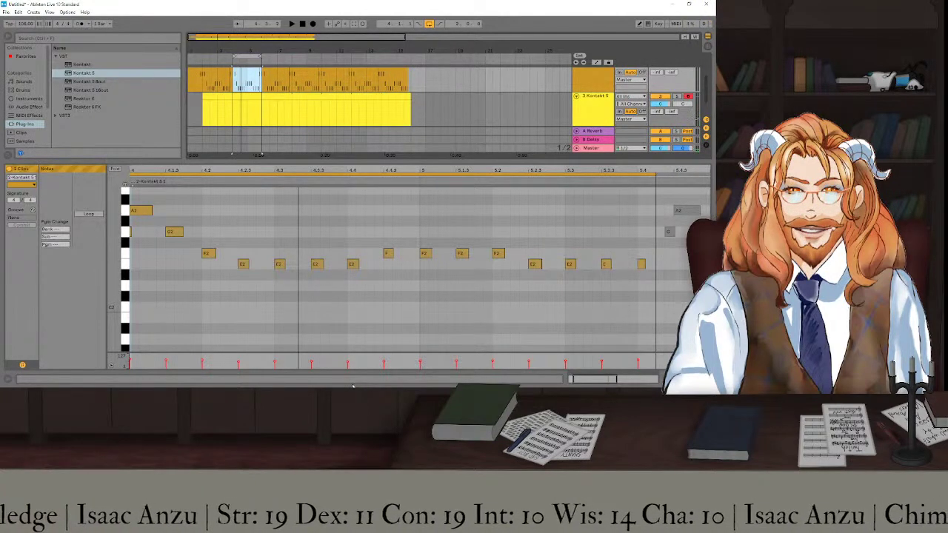
key(space)
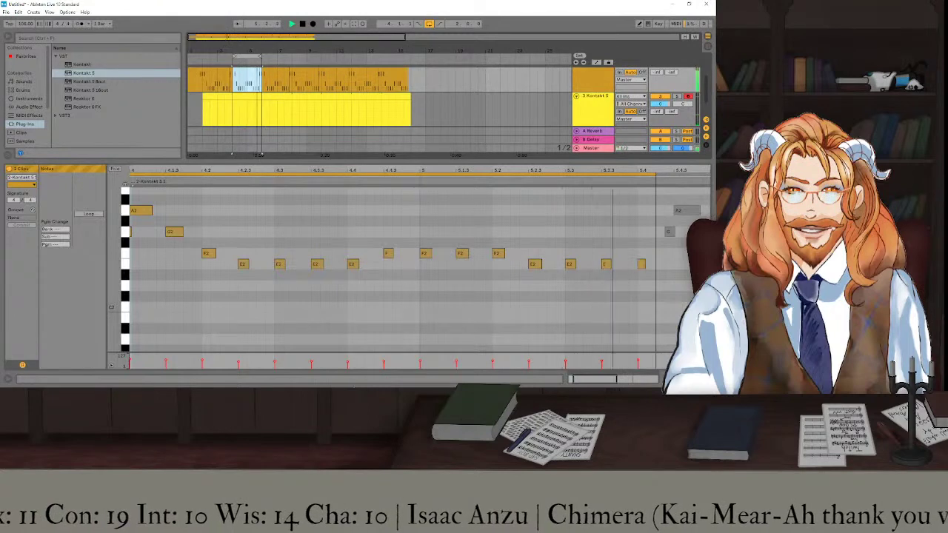
key(space)
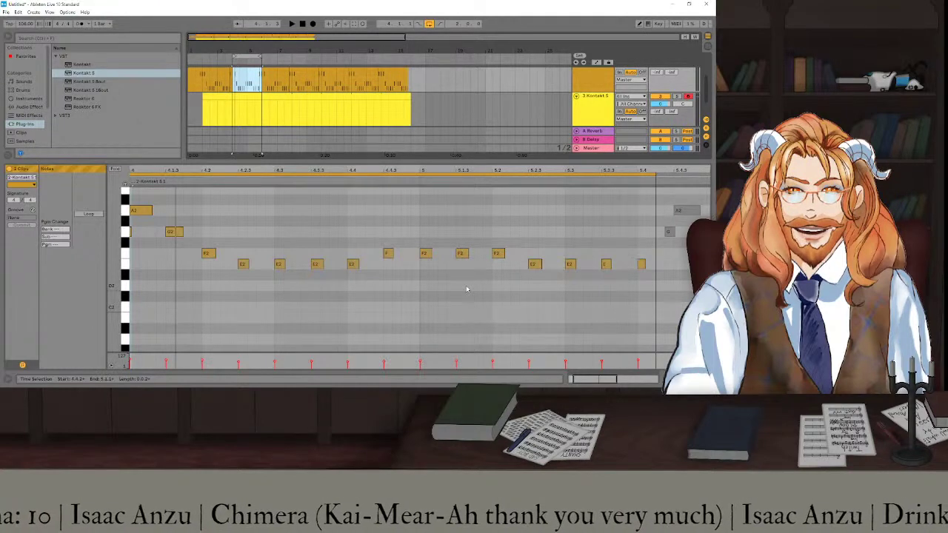
key(space)
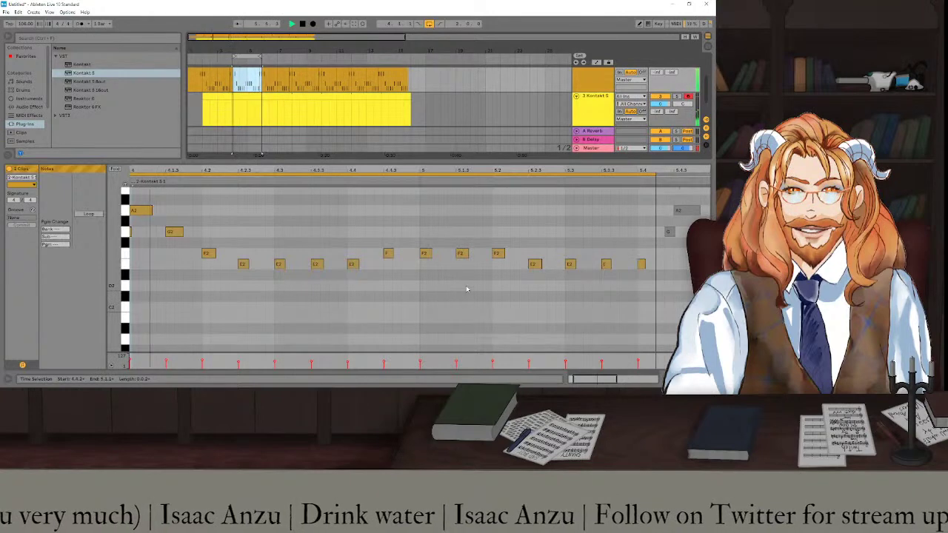
click(312, 24)
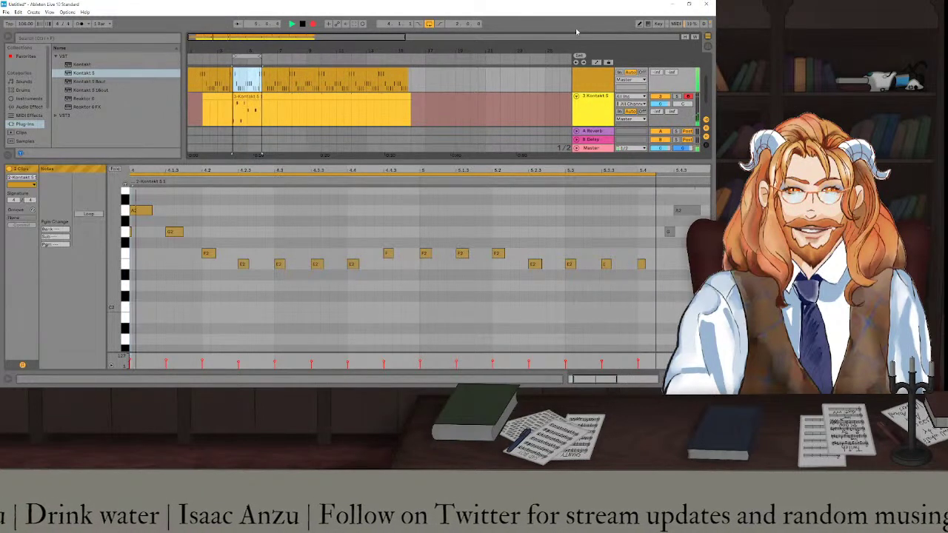
key(space)
Open the recorded clip, copy the E1 note at 9.3 to the start of bar 9, and quantize all the notes.
click(250, 111)
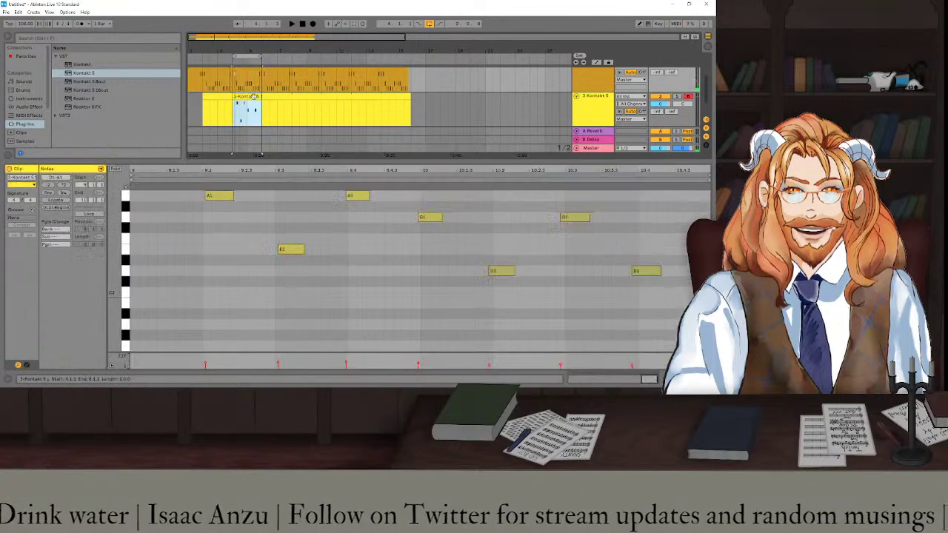
scroll(600, 311, up, 3)
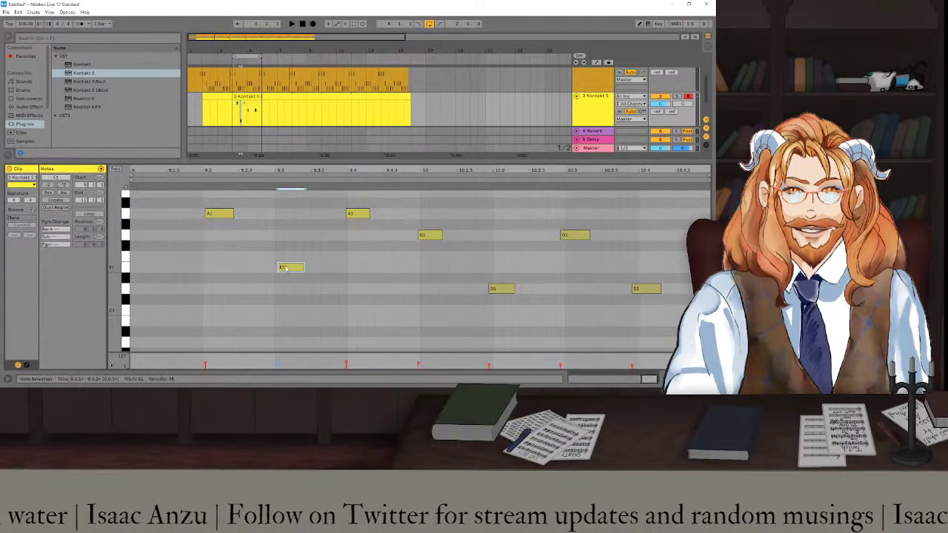
drag(293, 271, 143, 272)
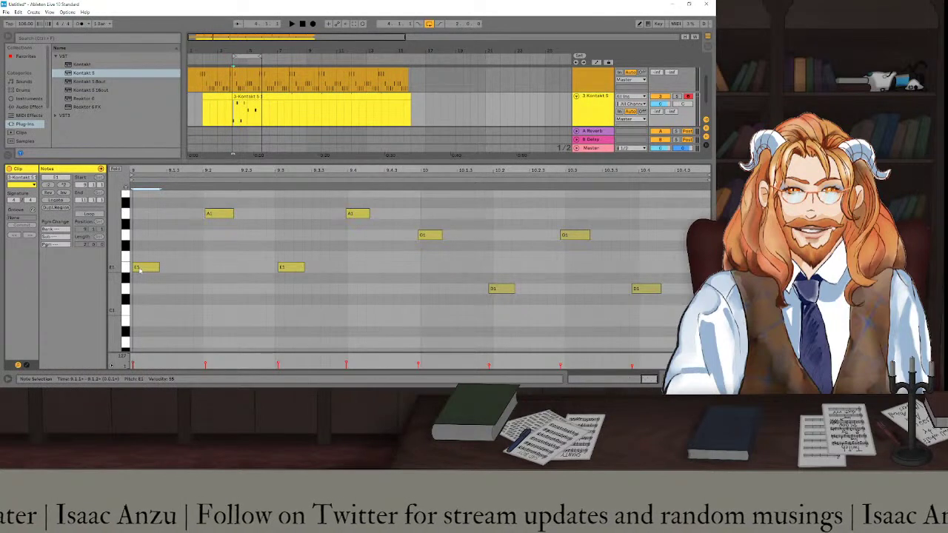
key(ctrl+a)
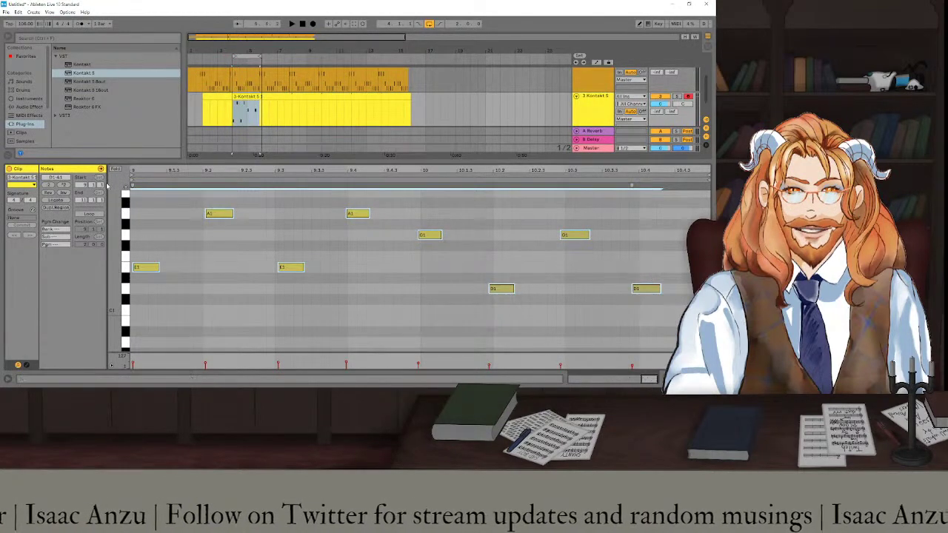
key(ctrl+u)
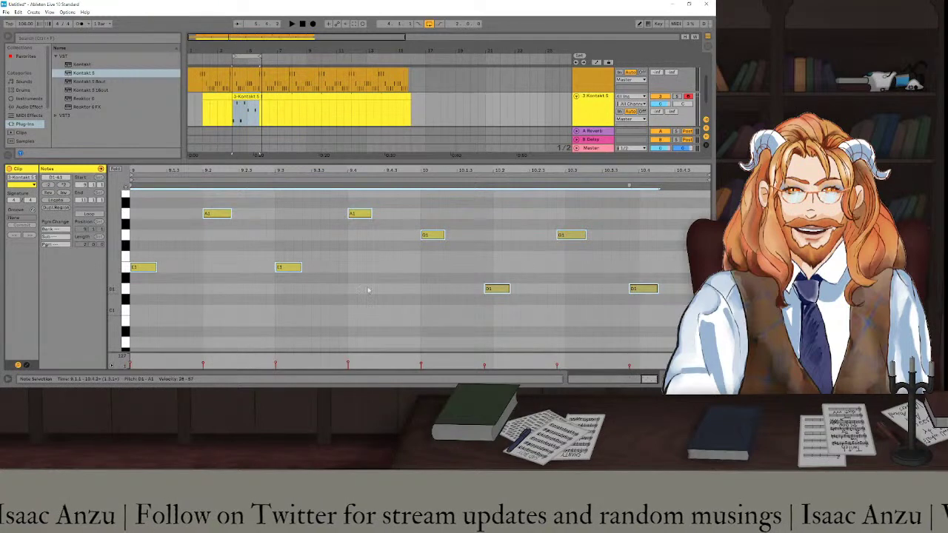
Audition the recorded clip and shift its last three notes slightly later so the first of them starts at 10.2.
key(space)
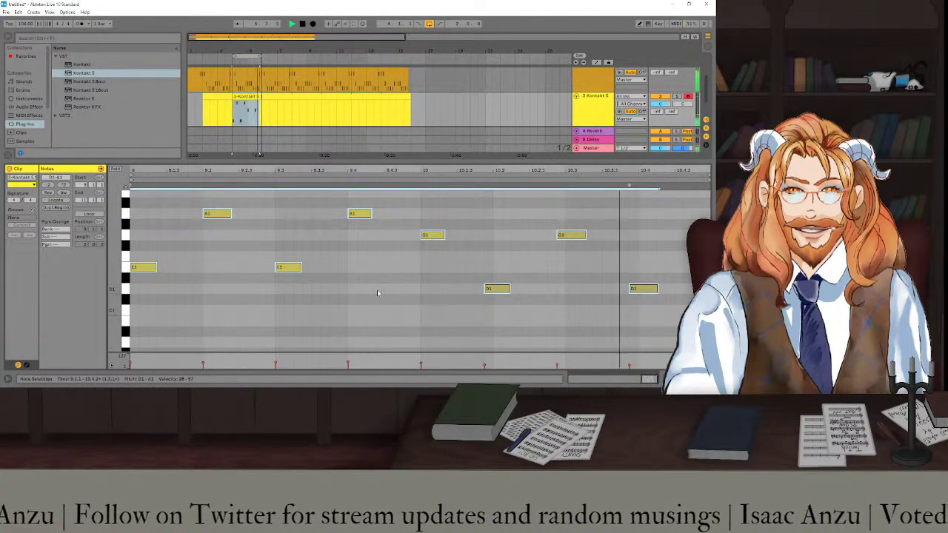
drag(663, 325, 480, 227)
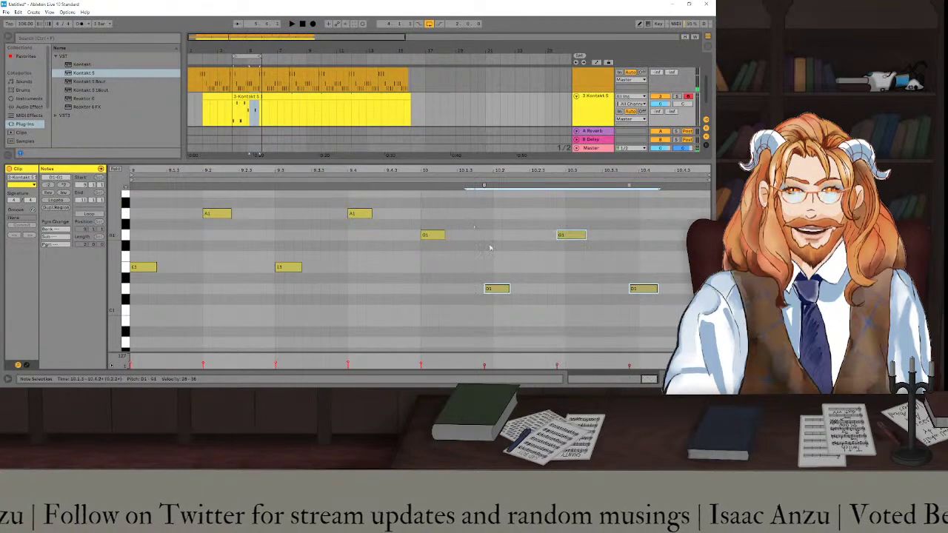
drag(498, 289, 508, 291)
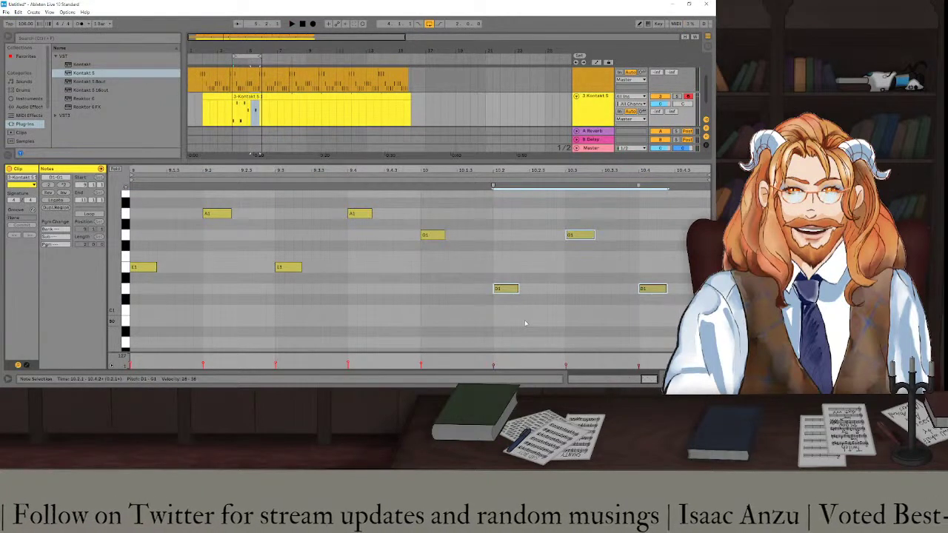
Raise the velocities of the clip's last three notes while listening to the loop.
key(space)
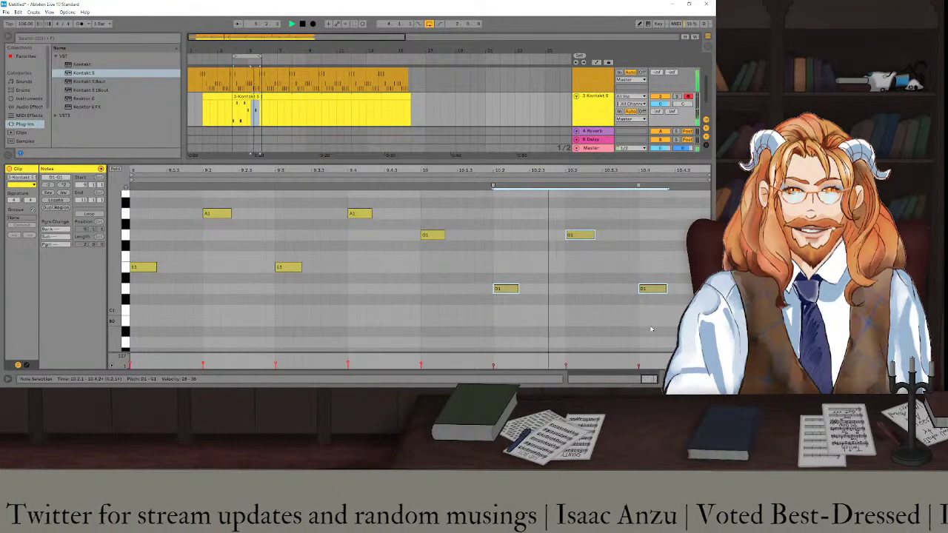
drag(651, 326, 449, 228)
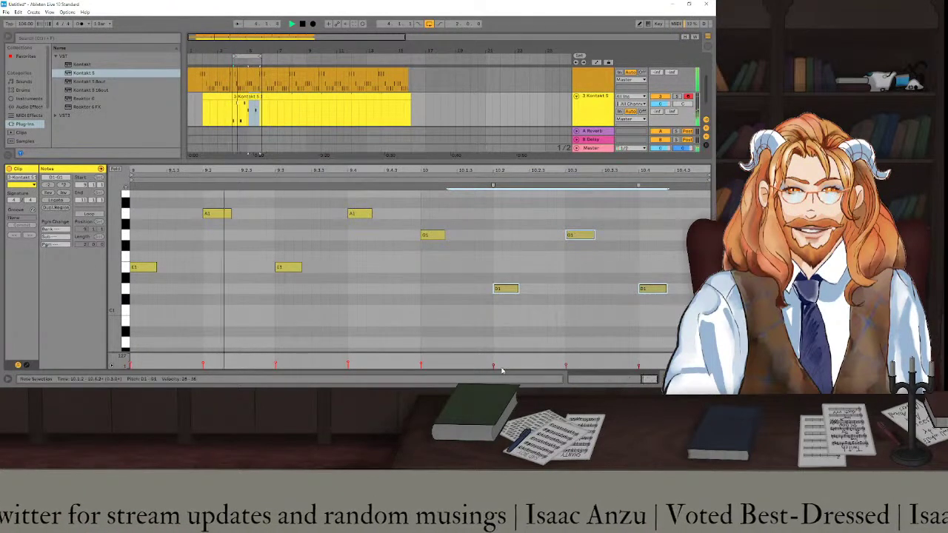
mouse_move(505, 366)
mouse_down()
mouse_move(505, 355)
mouse_move(505, 377)
mouse_up()
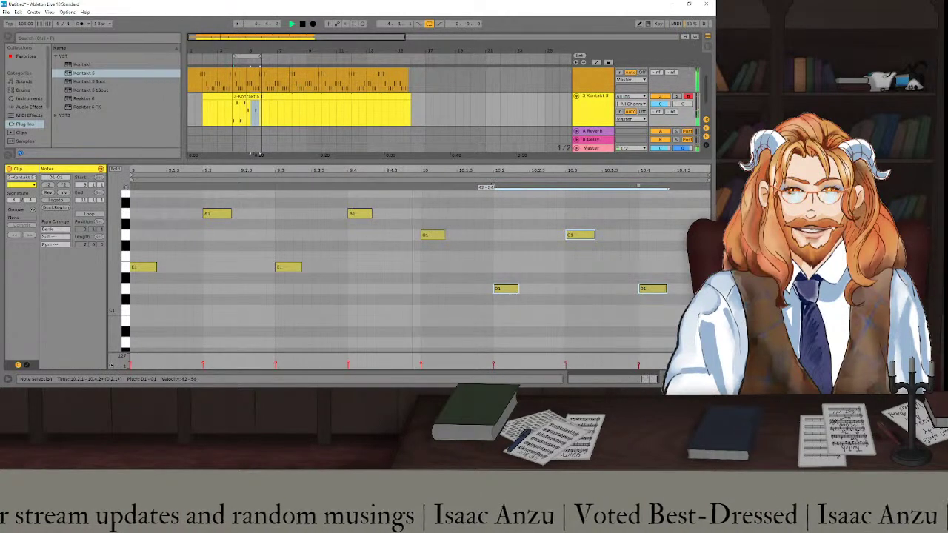
click(495, 366)
click(568, 336)
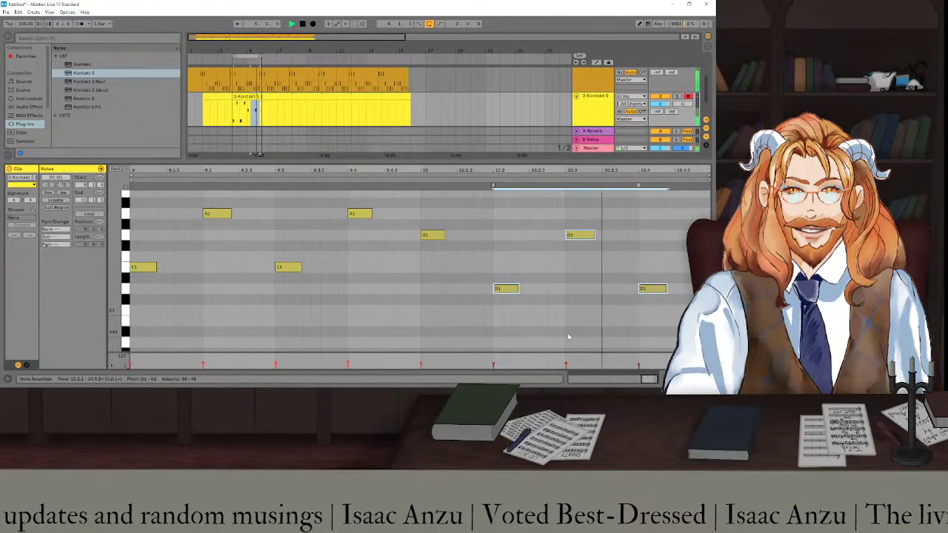
key(space)
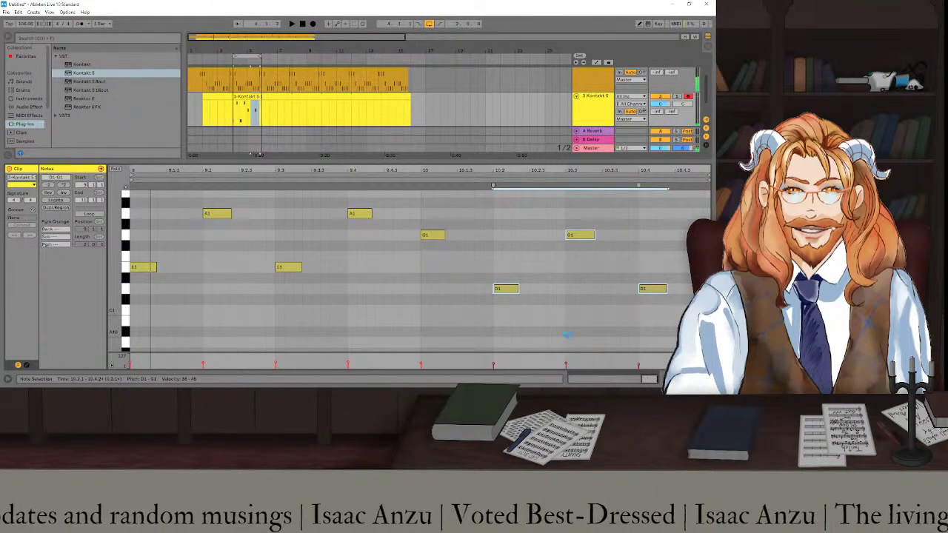
Save the Live Set to the Desktop under the file name Untitled.
key(ctrl+s)
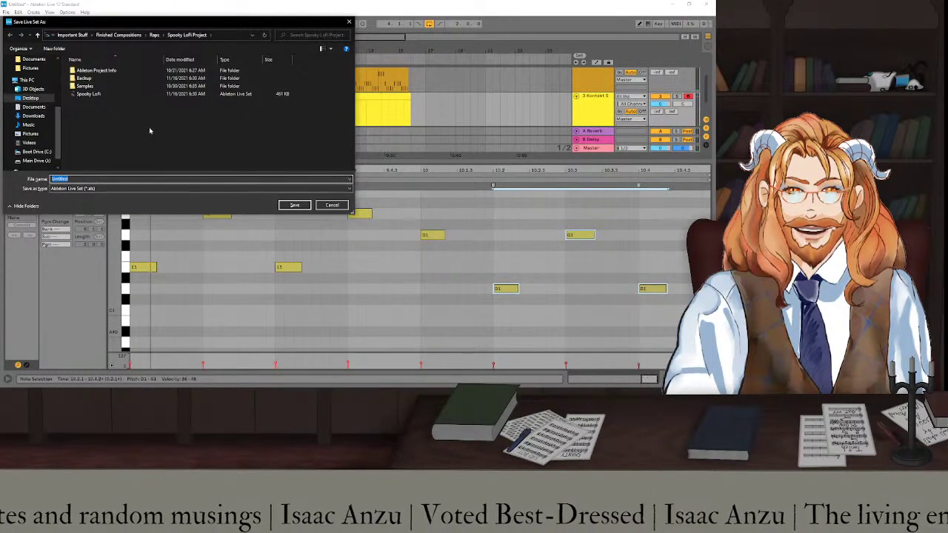
click(32, 99)
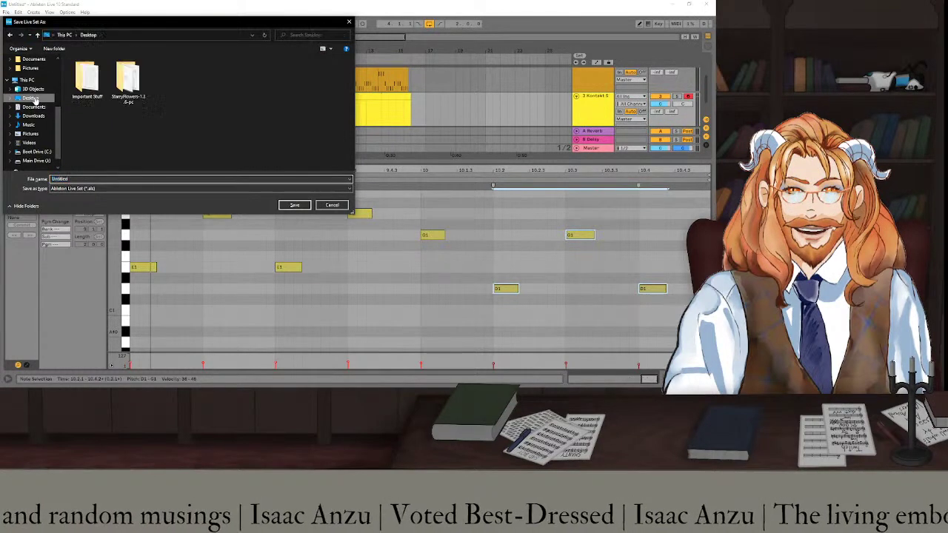
click(294, 206)
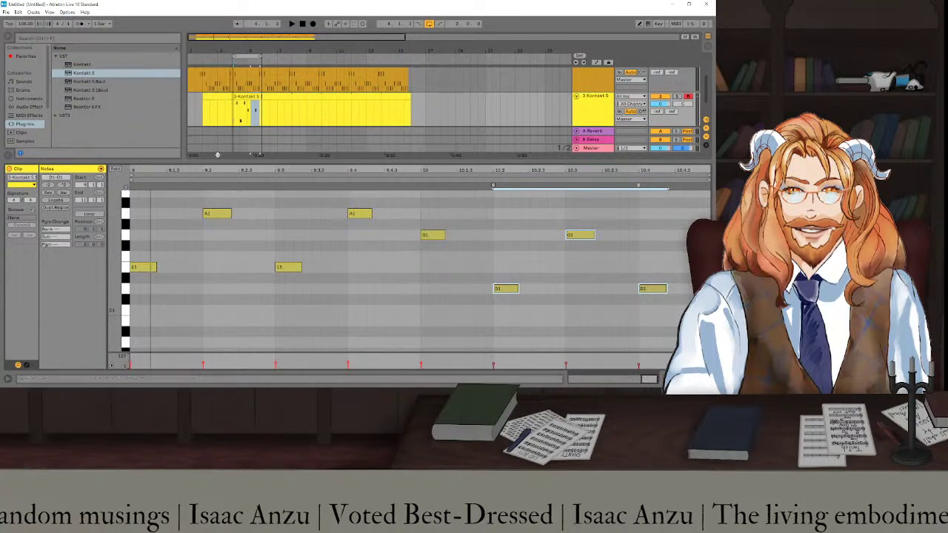
Move the edited two-bar clip on the yellow Kontakt track to the start of bar 2 and duplicate it repeatedly up to bar 16.
drag(232, 108, 260, 107)
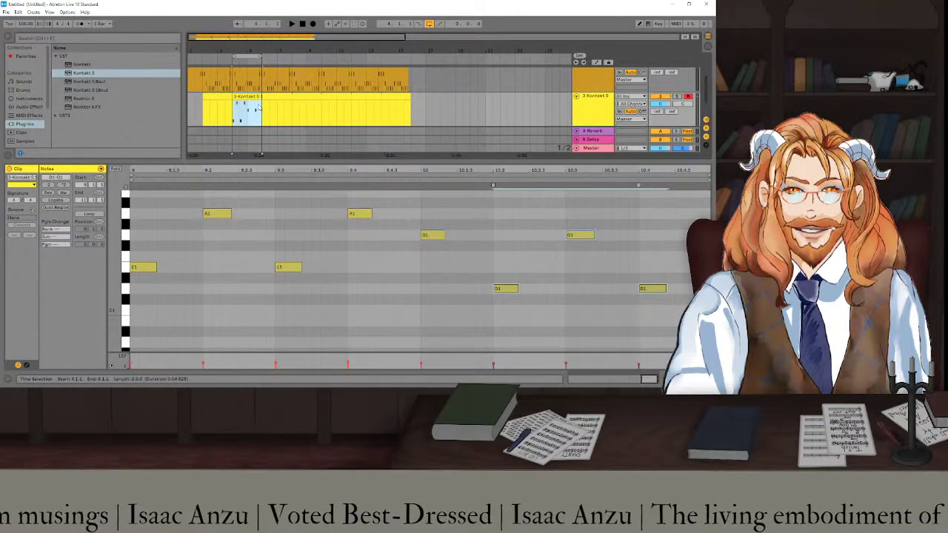
drag(259, 108, 233, 106)
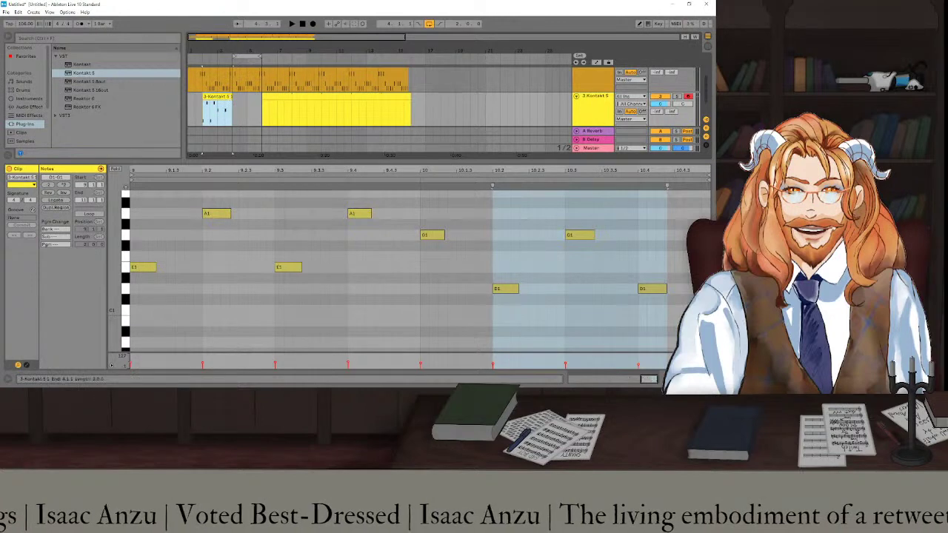
key(ctrl+d)
key(ctrl+d)
key(ctrl+d)
key(ctrl+d)
key(ctrl+d)
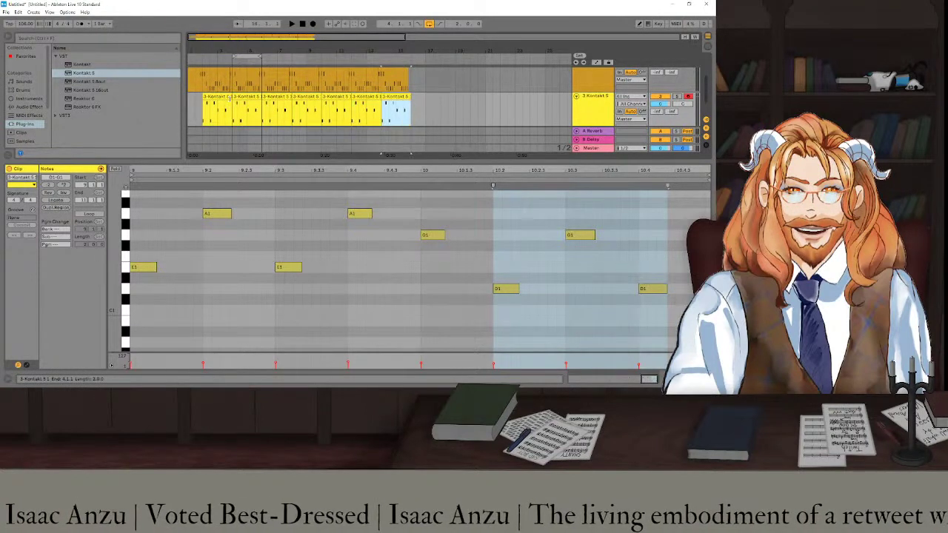
Turn off the arrangement loop and play back the arrangement from the beginning with the device view shown.
click(429, 23)
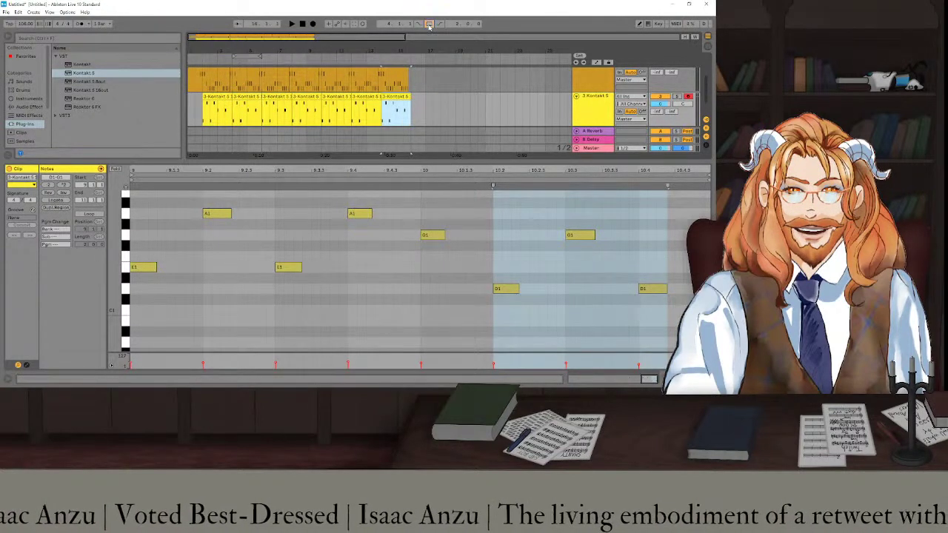
click(302, 25)
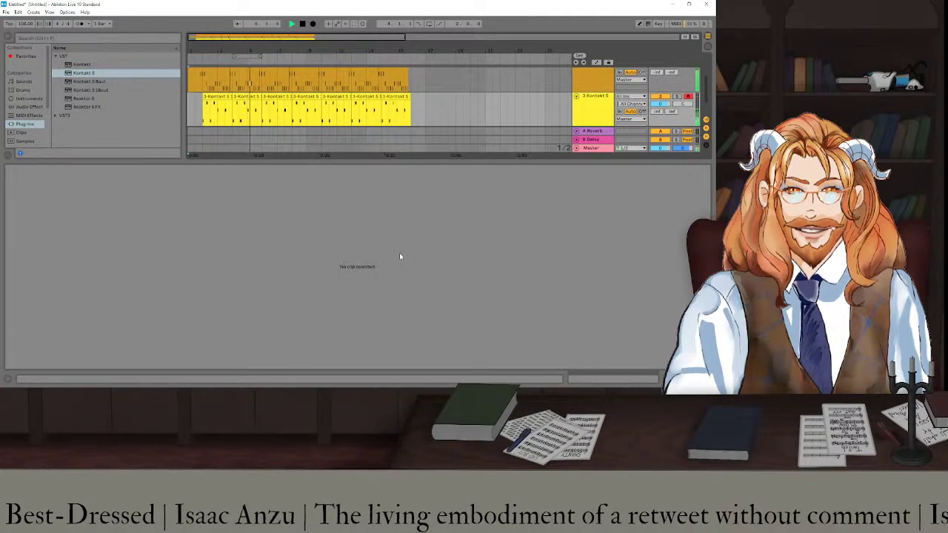
key(shift+Tab)
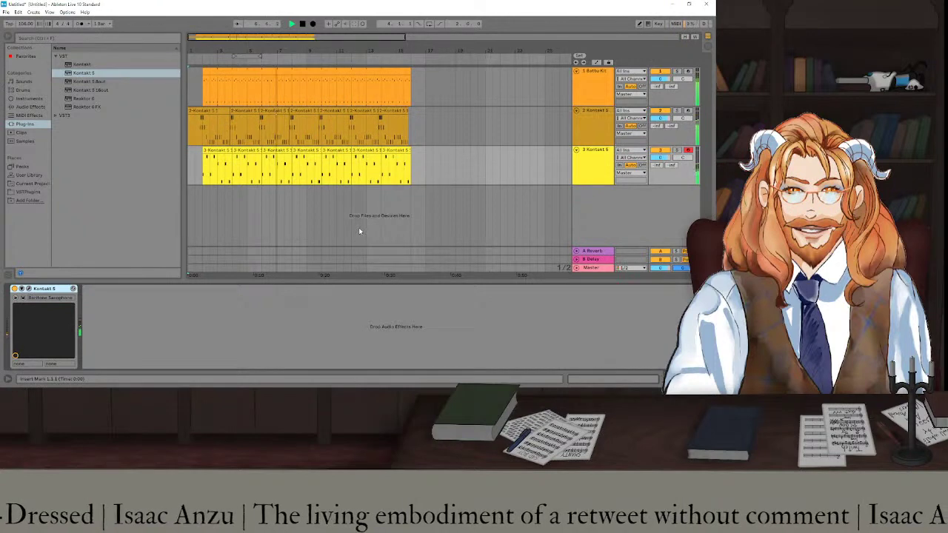
key(space)
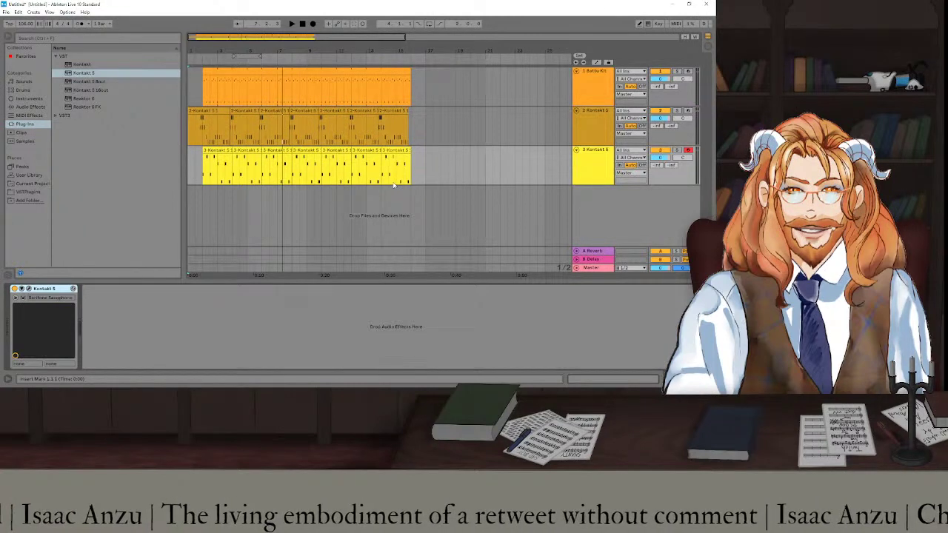
Duplicate the 2 Kontakt 5 track together with its clips.
right_click(598, 124)
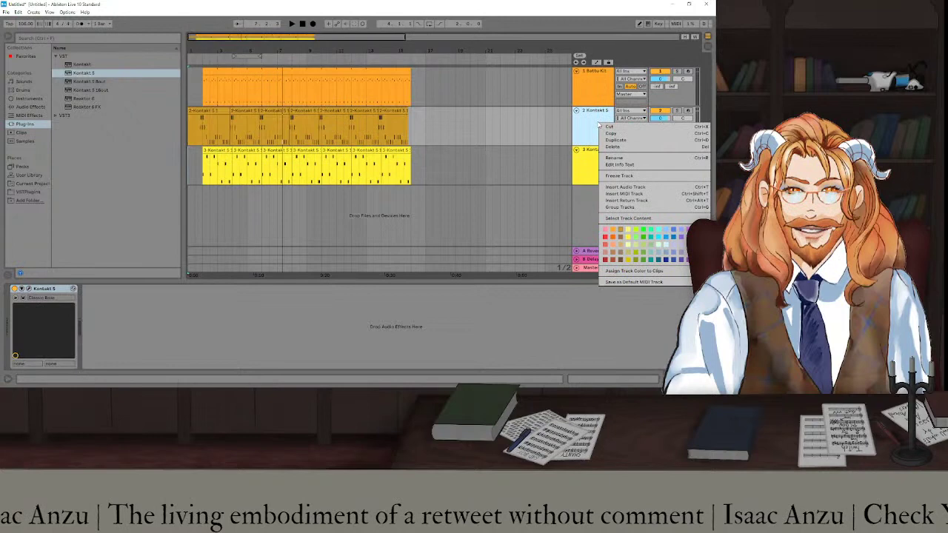
click(613, 141)
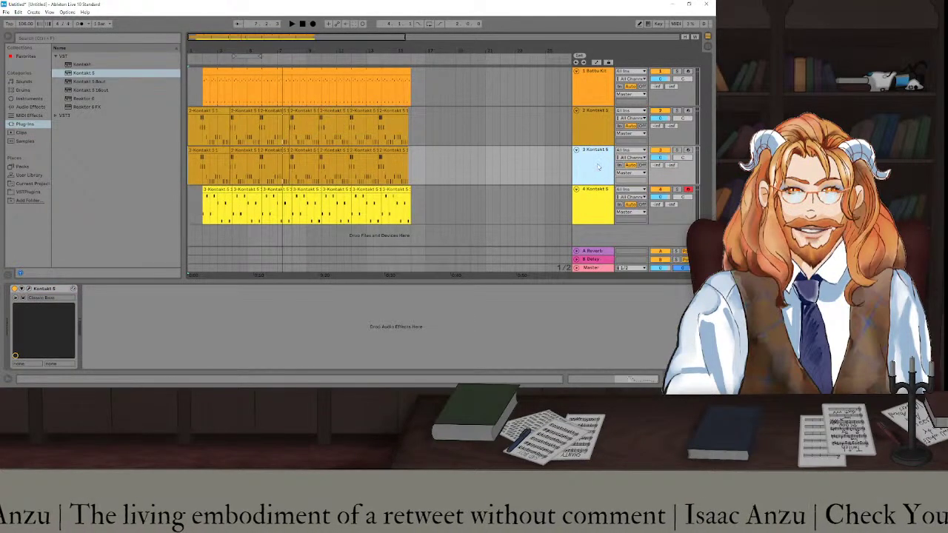
right_click(599, 166)
click(585, 170)
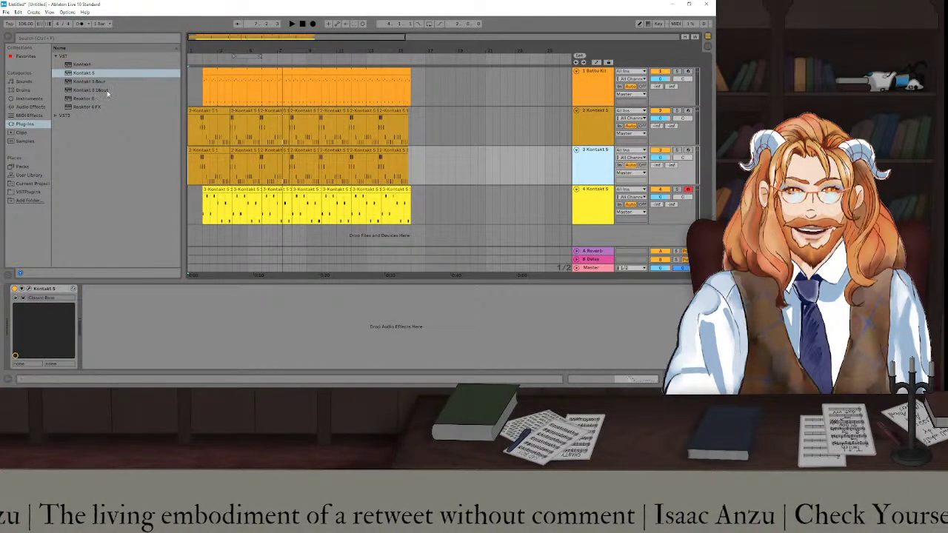
click(92, 74)
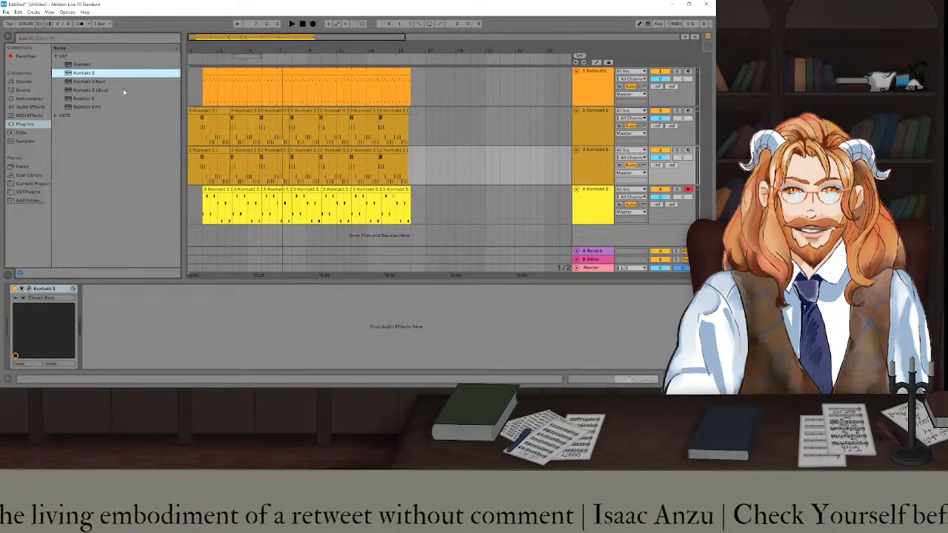
click(518, 167)
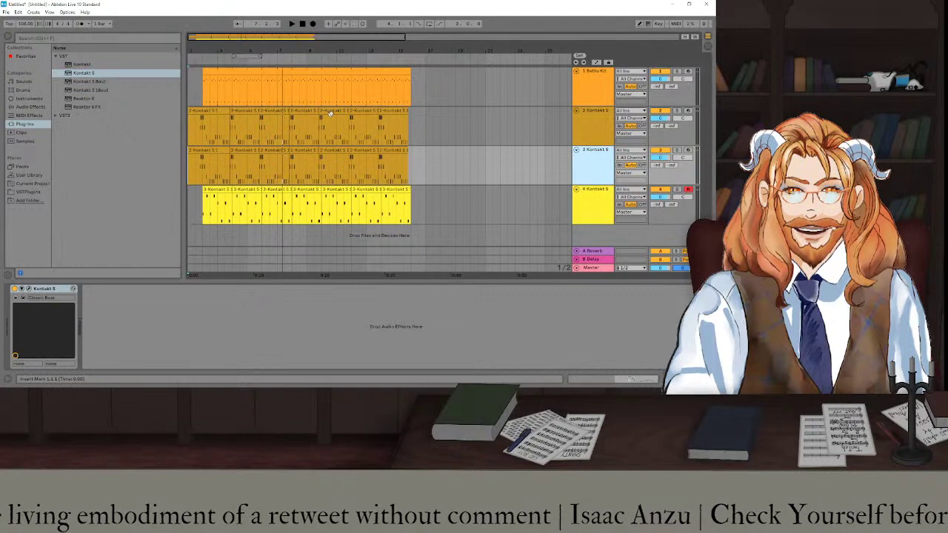
click(105, 73)
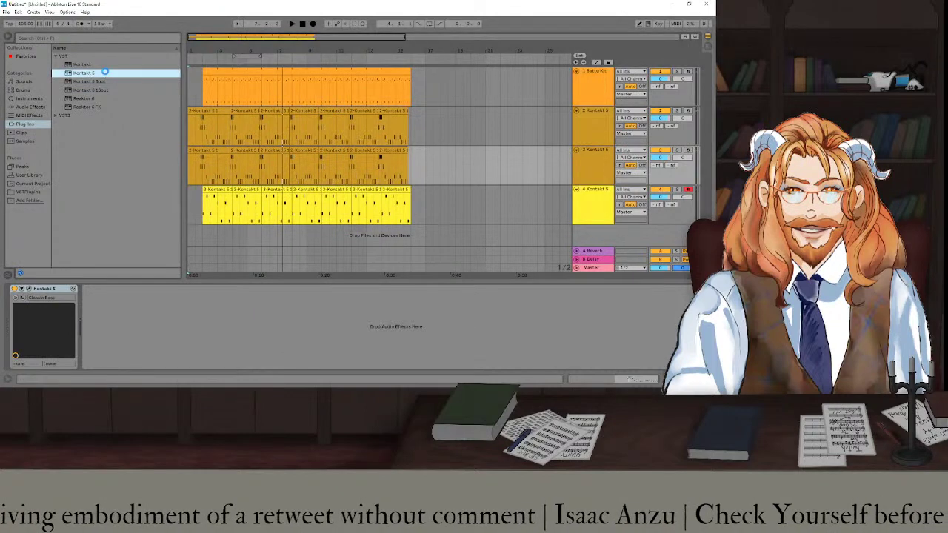
Open the duplicated track's Kontakt instrument and browse the Factory Library's Band drum kits and the World percussion instruments.
click(28, 288)
click(77, 110)
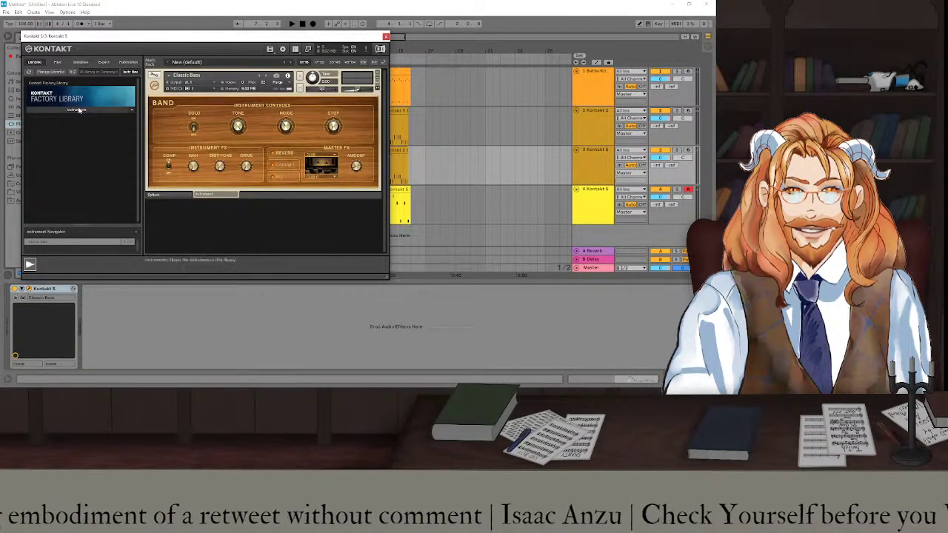
click(52, 120)
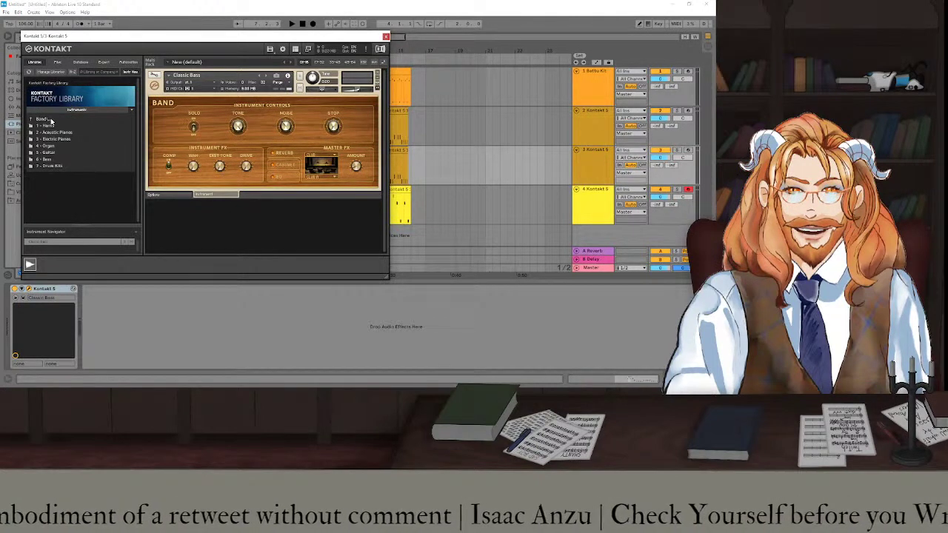
click(49, 167)
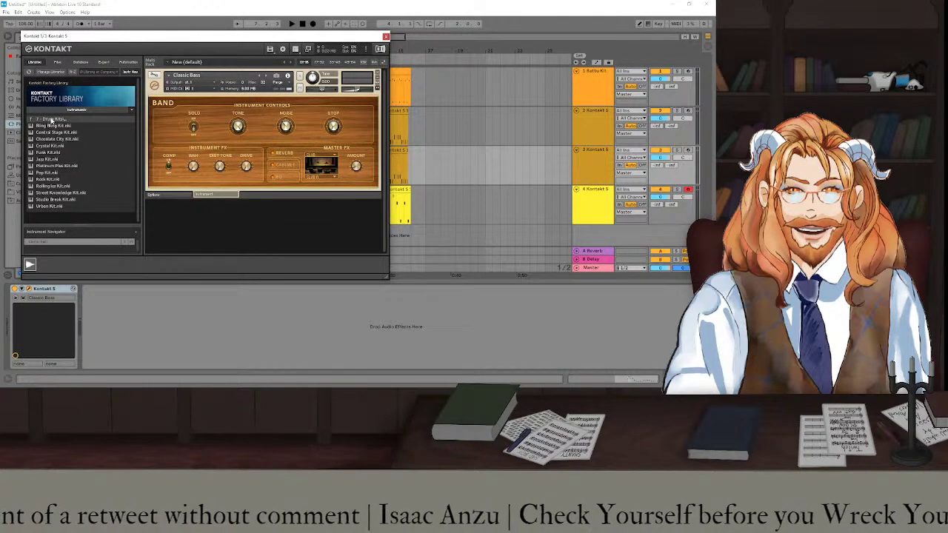
click(49, 119)
click(47, 120)
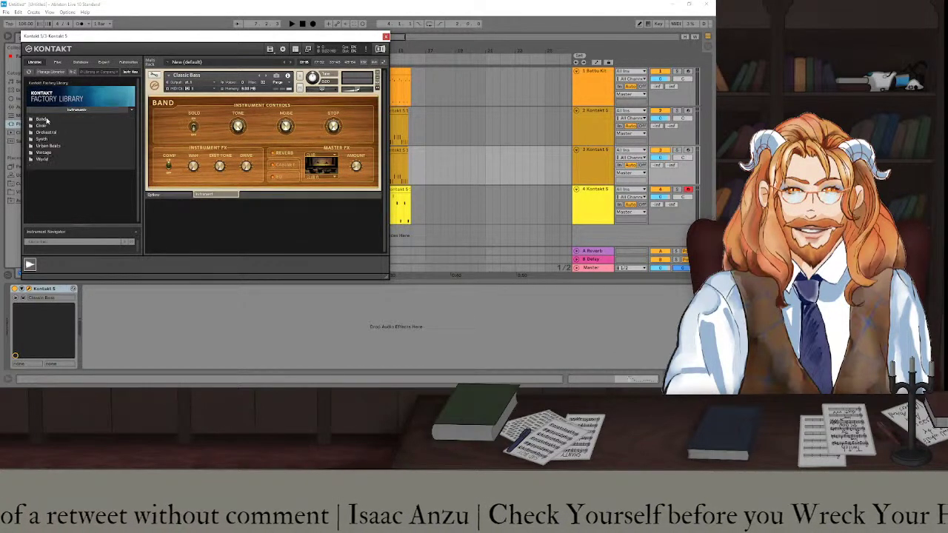
double_click(45, 158)
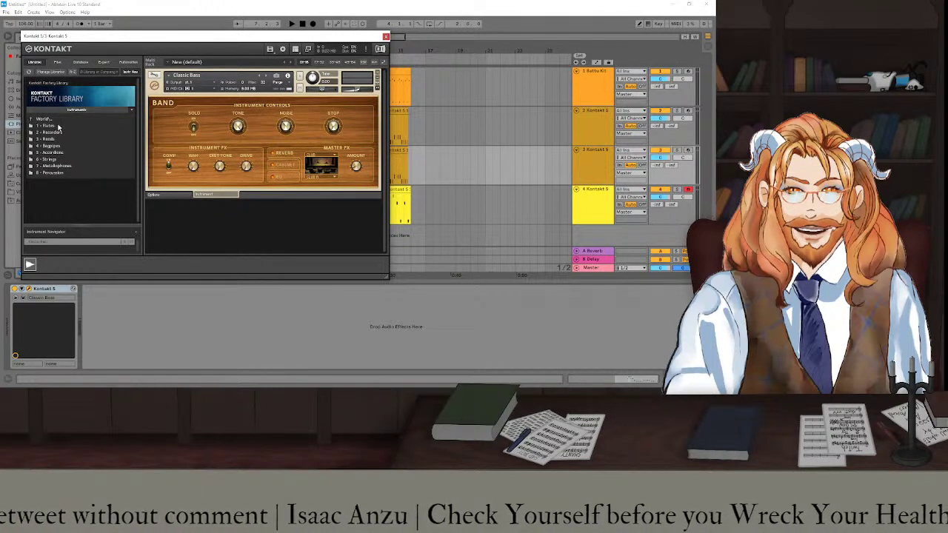
double_click(55, 172)
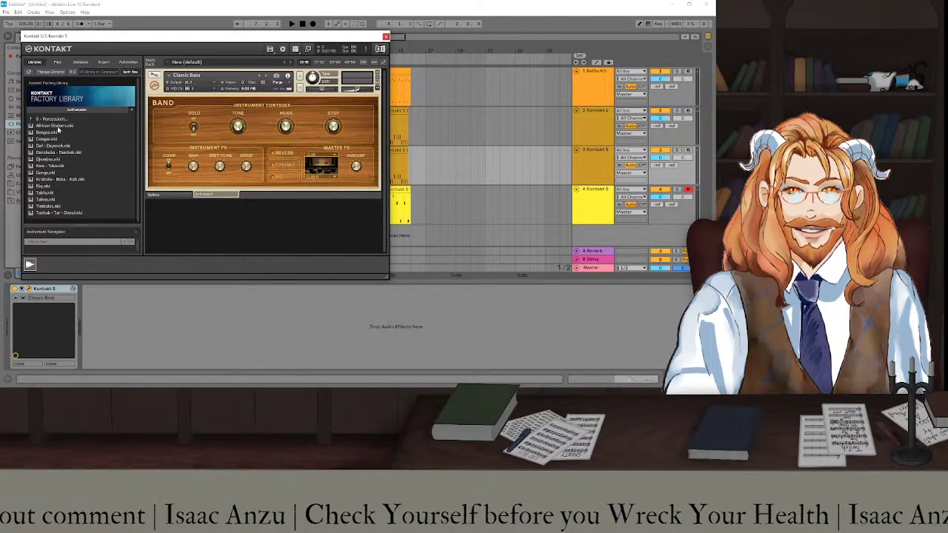
Replace Classic Bass with African Shakers in the duplicated track's Kontakt, arm the track for recording, and close the plug-in window.
double_click(58, 126)
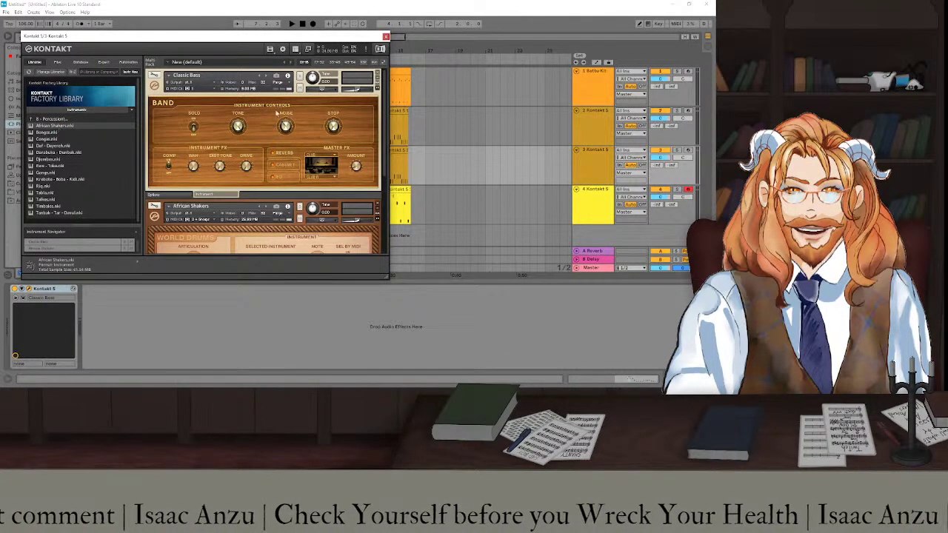
click(377, 74)
click(377, 74)
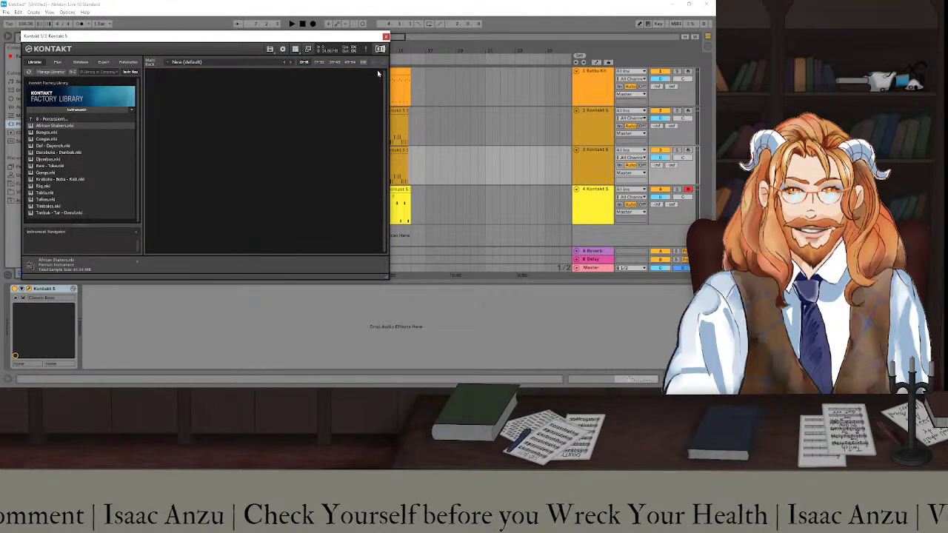
double_click(52, 125)
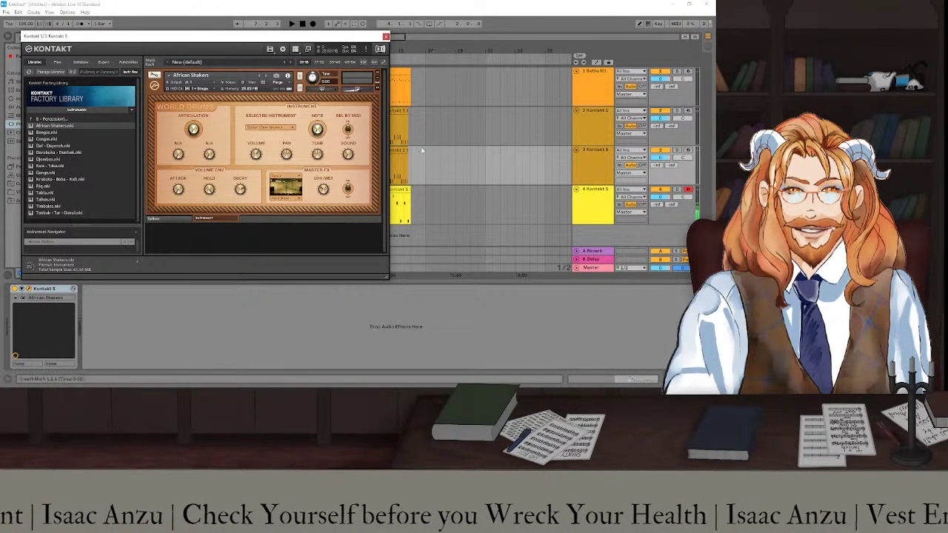
click(648, 150)
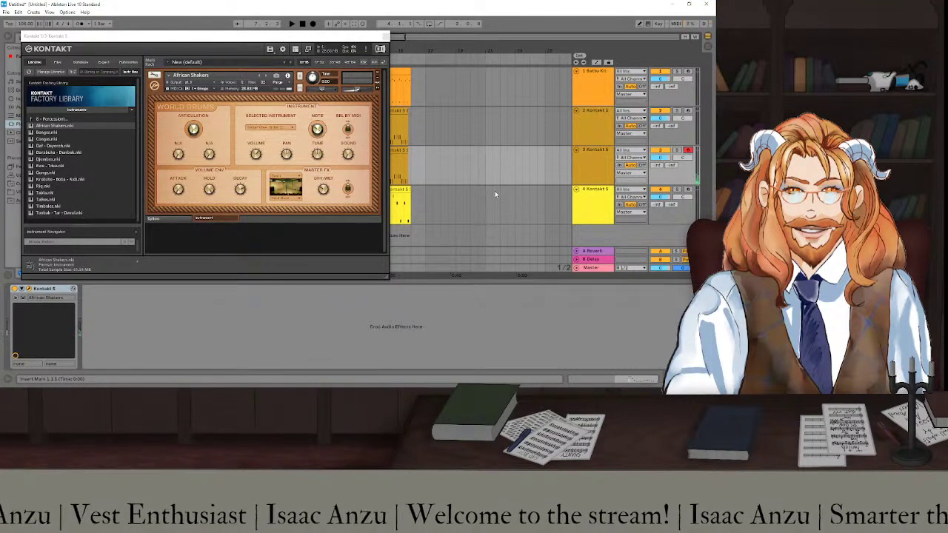
click(385, 37)
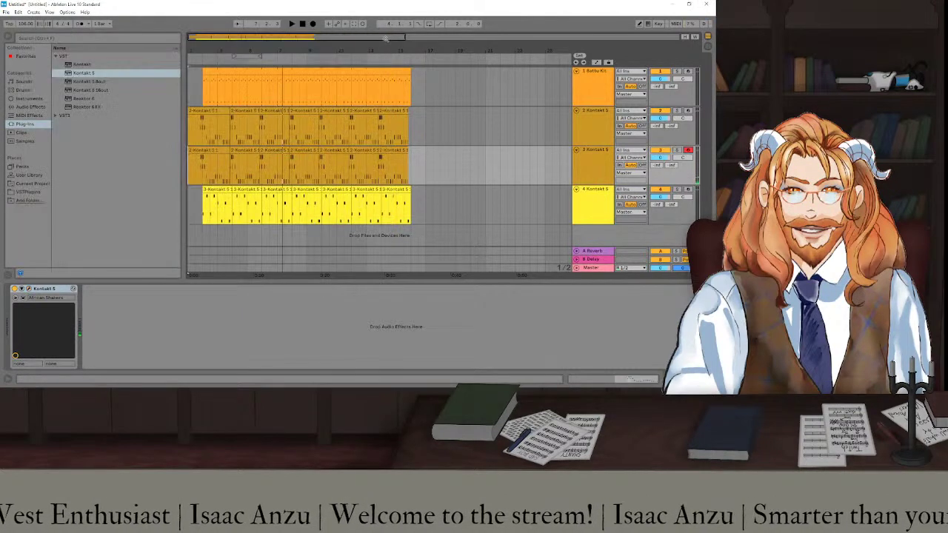
Open the first clip on the duplicated shaker track and shorten its two short G2 notes before bar 5 to thin slivers.
click(209, 150)
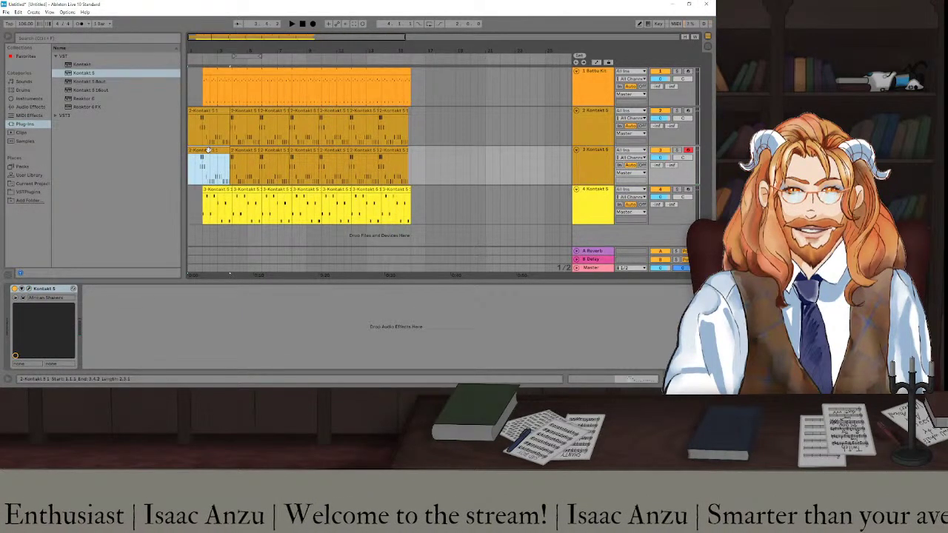
double_click(209, 150)
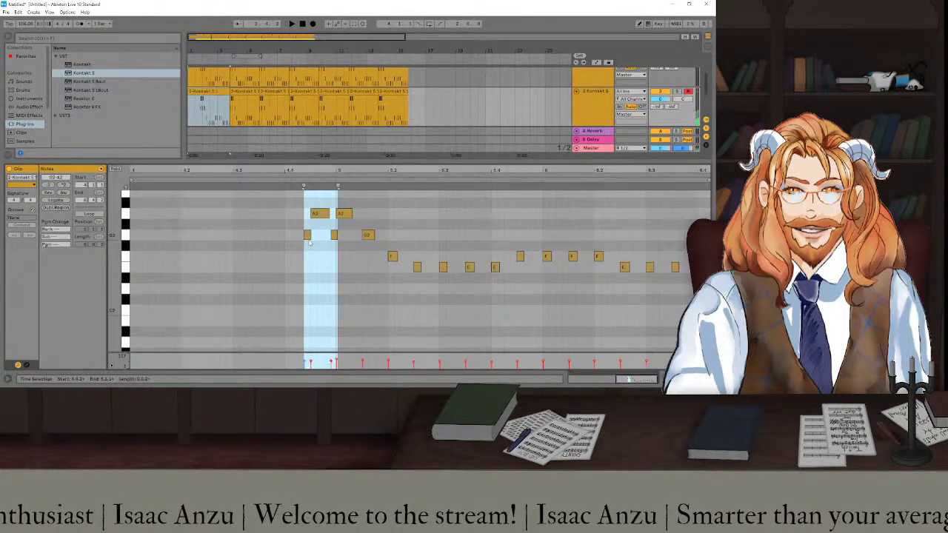
scroll(311, 259, up, 5)
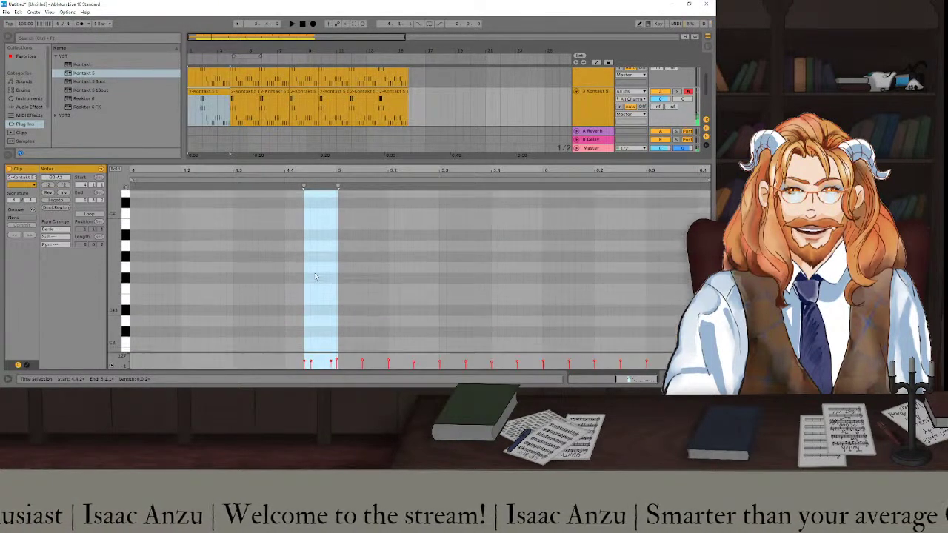
scroll(315, 276, up, 5)
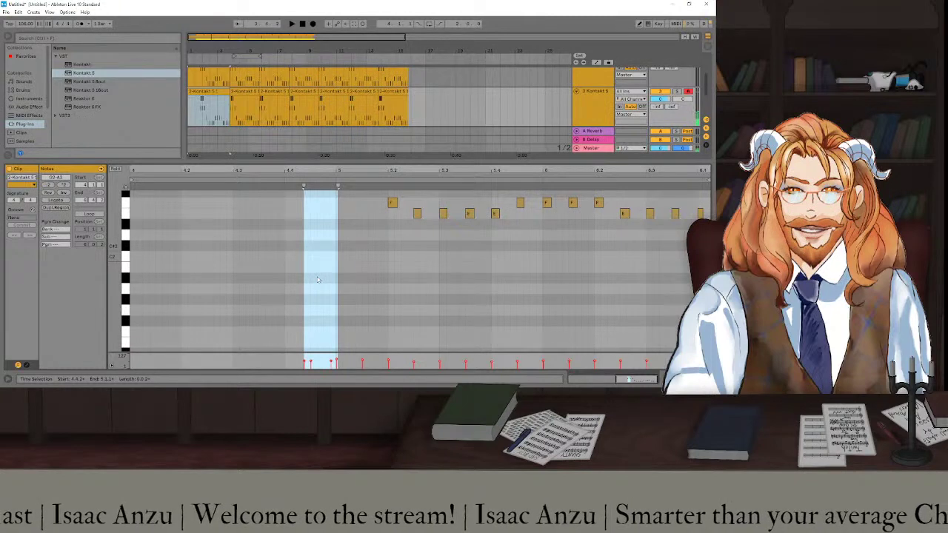
scroll(320, 273, up, 2)
scroll(348, 237, up, 3)
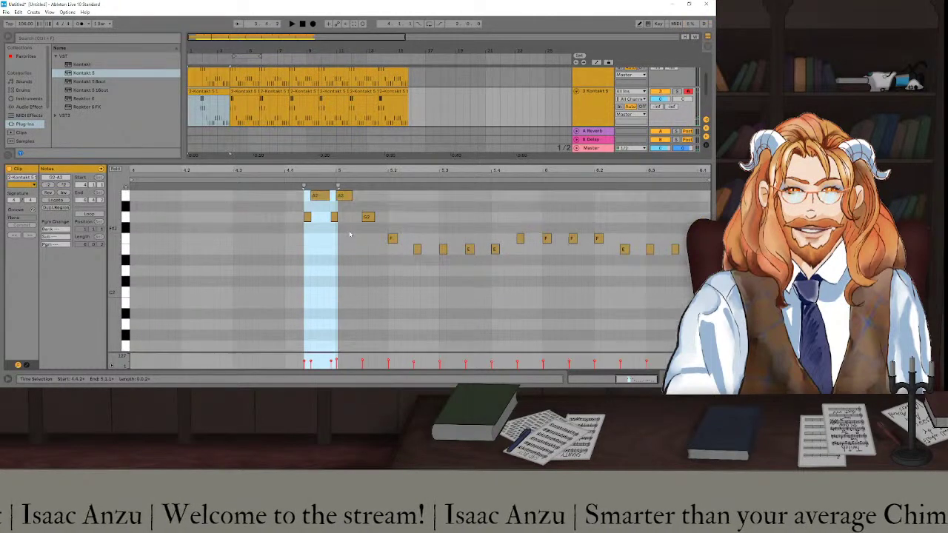
drag(343, 245, 309, 227)
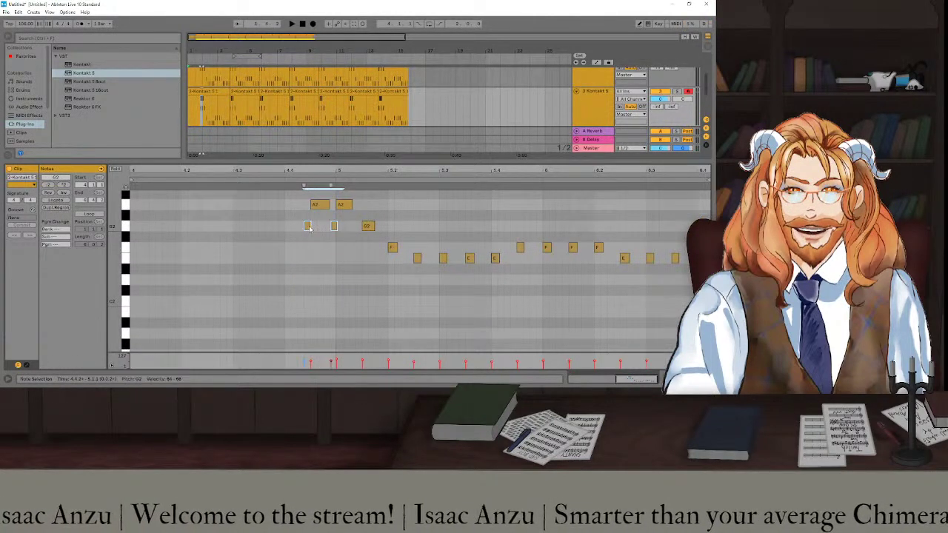
click(304, 227)
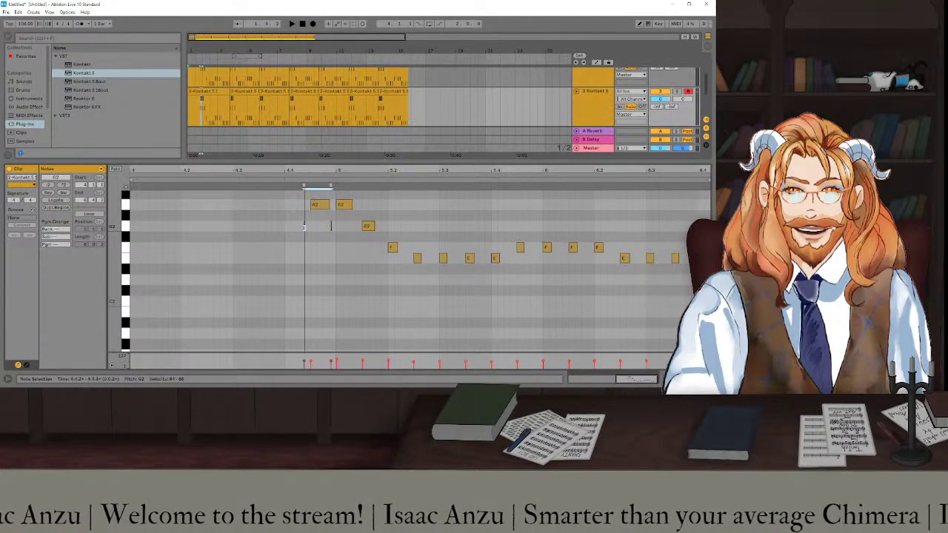
Transpose the clip's first four notes down so that all of them sit on G1.
drag(354, 195, 302, 243)
drag(320, 208, 318, 317)
scroll(318, 317, down, 3)
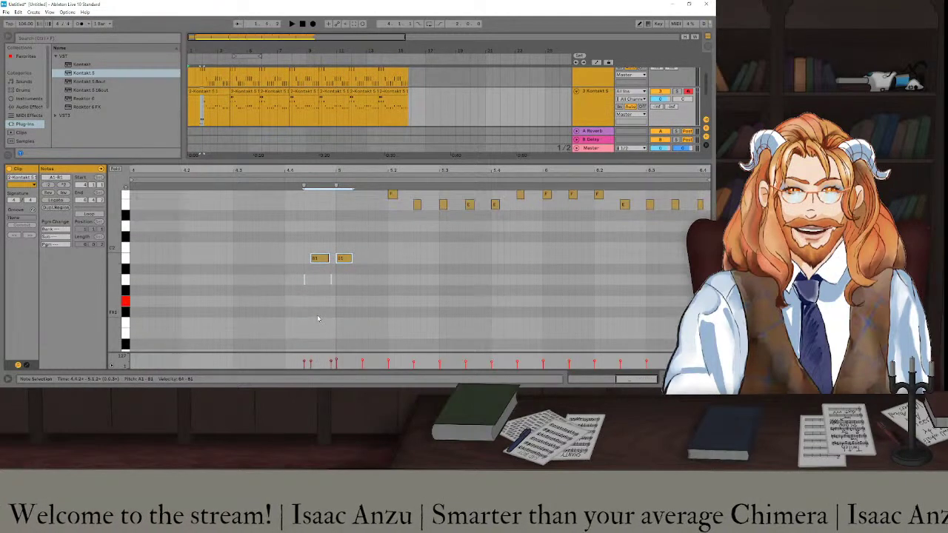
drag(317, 270, 324, 302)
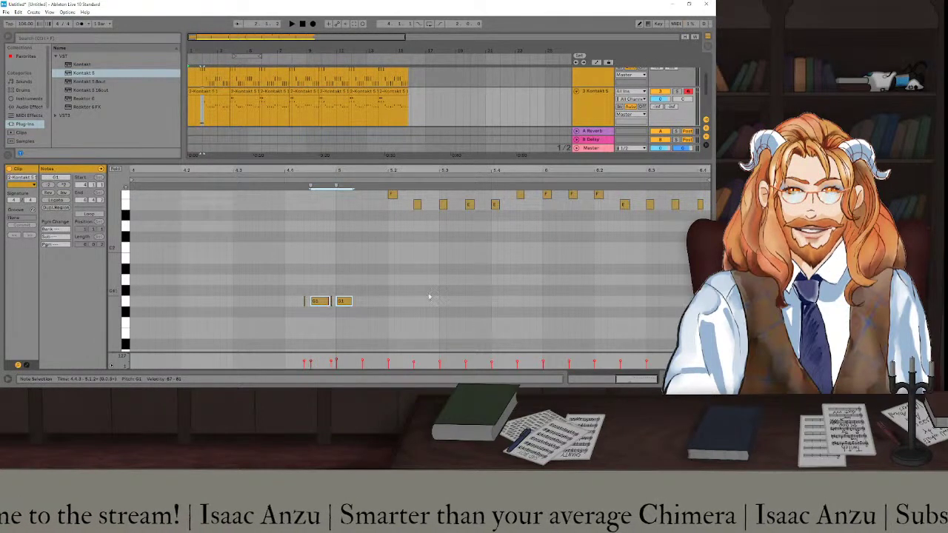
Delete all the clip's remaining notes after the four opening G1 notes.
scroll(427, 295, up, 3)
drag(361, 213, 696, 305)
key(Delete)
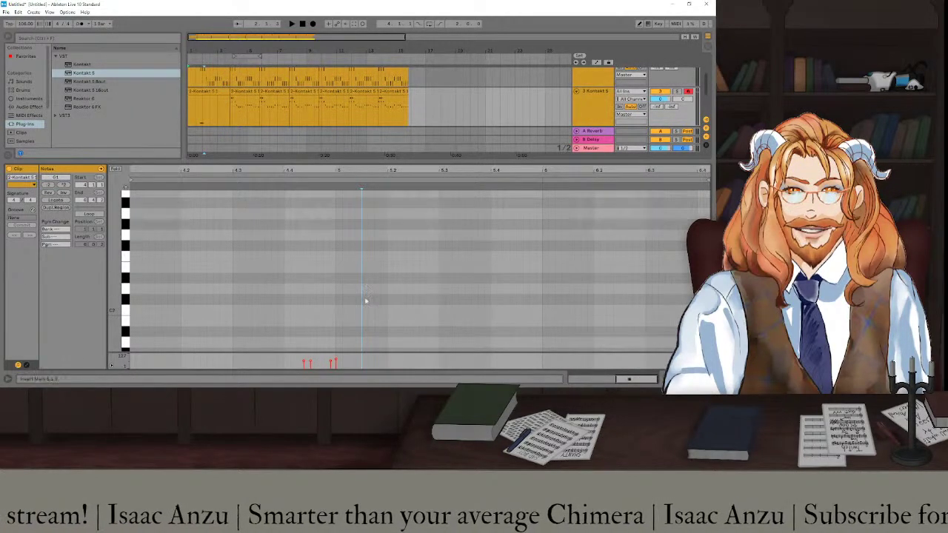
scroll(365, 300, down, 3)
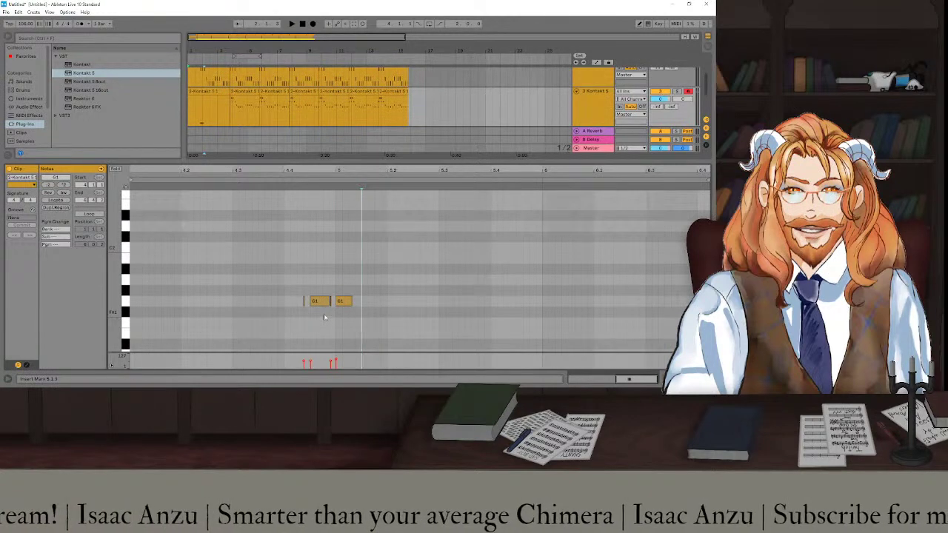
Copy the four opening G1 notes repeatedly along the clip so the shaker pattern runs evenly to about beat 6.2, and audition it.
key(space)
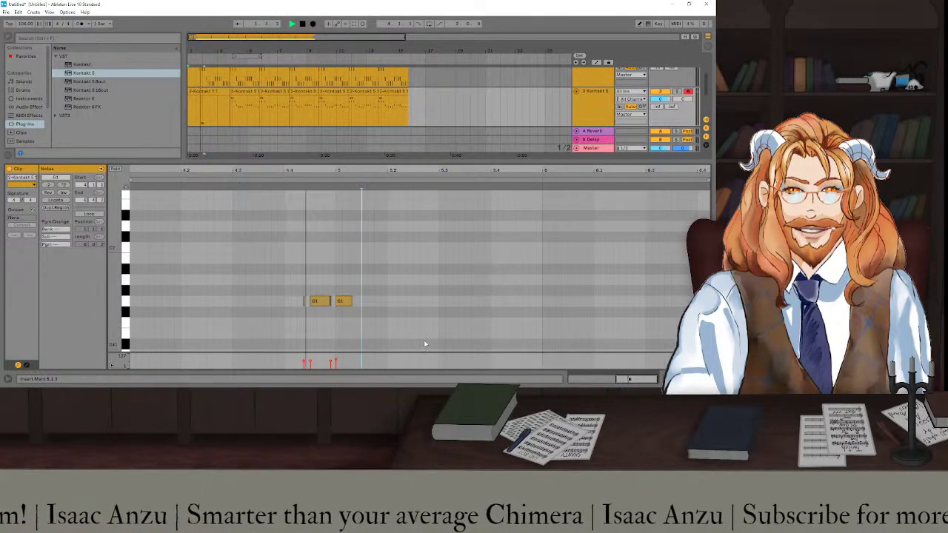
key(space)
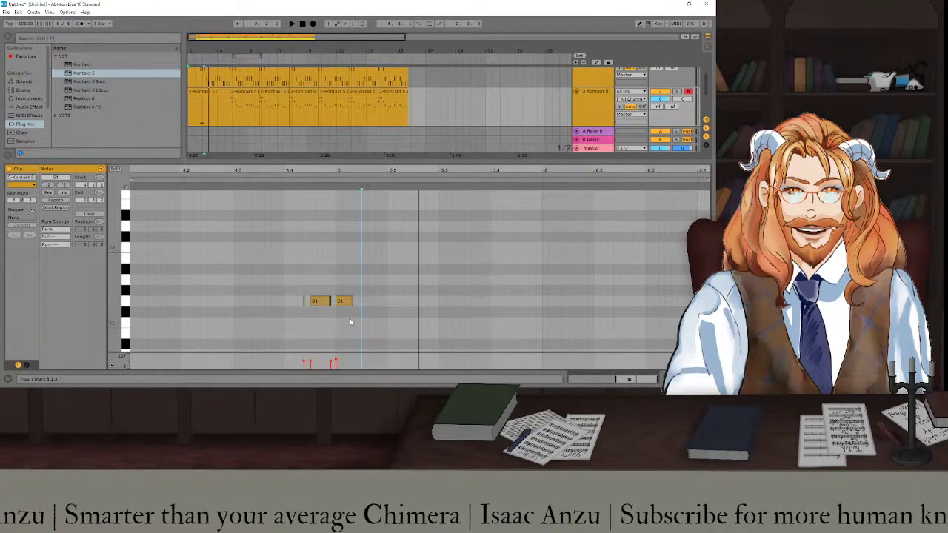
drag(350, 321, 297, 295)
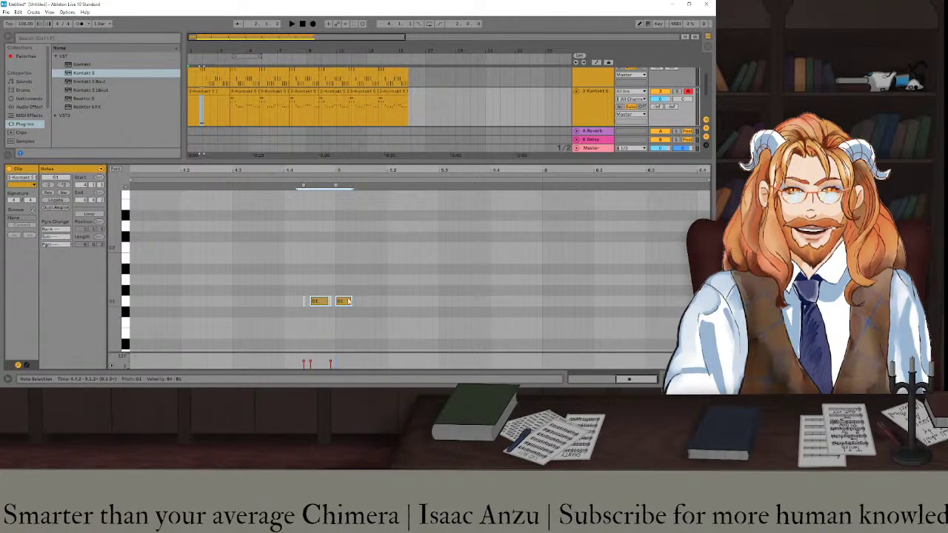
drag(343, 302, 395, 311)
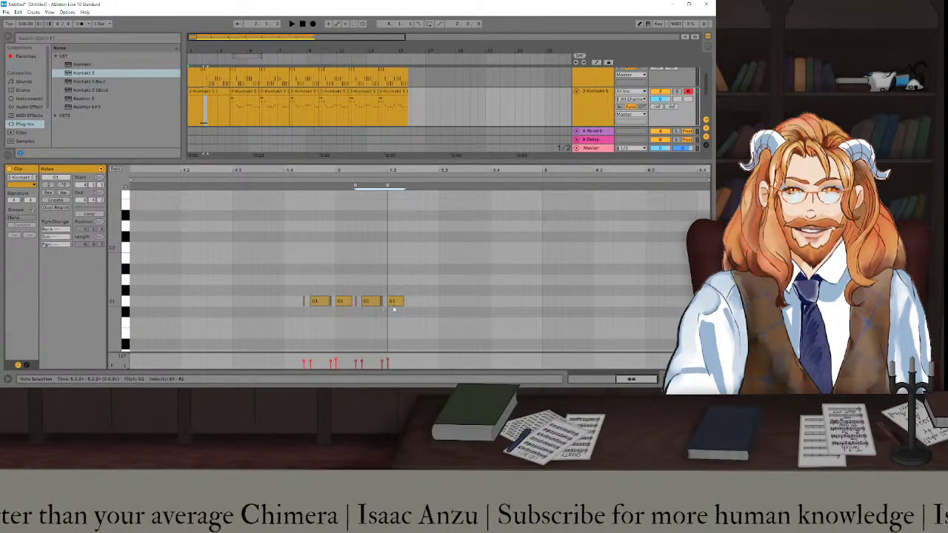
drag(396, 327, 300, 293)
drag(395, 308, 492, 304)
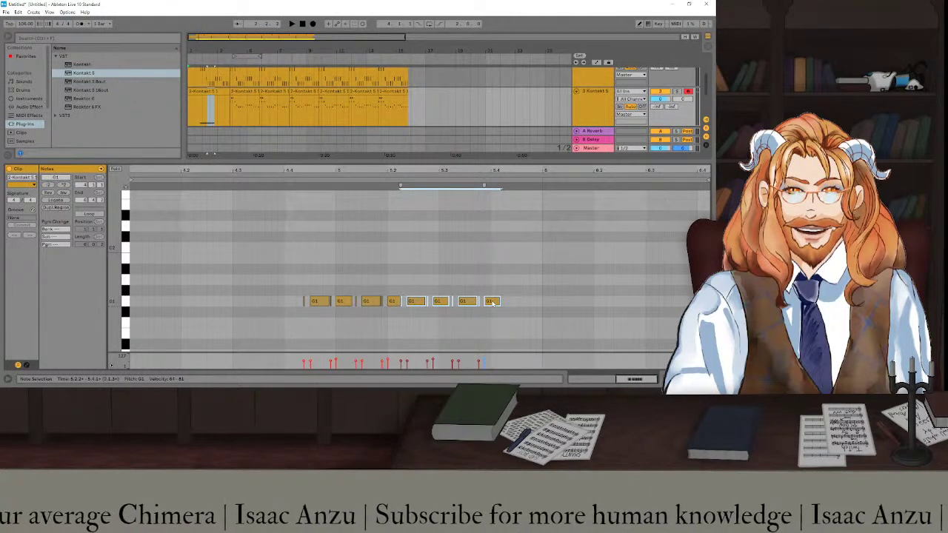
drag(492, 304, 601, 302)
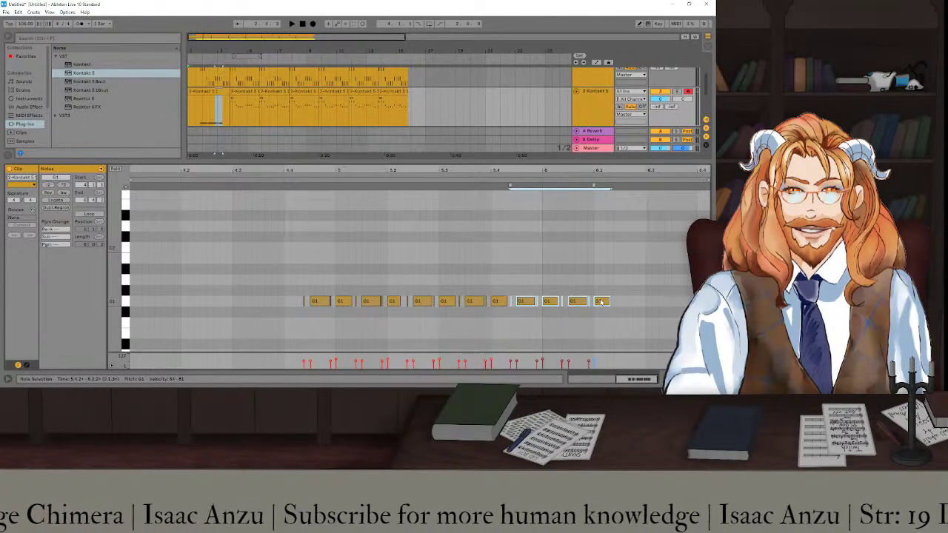
key(space)
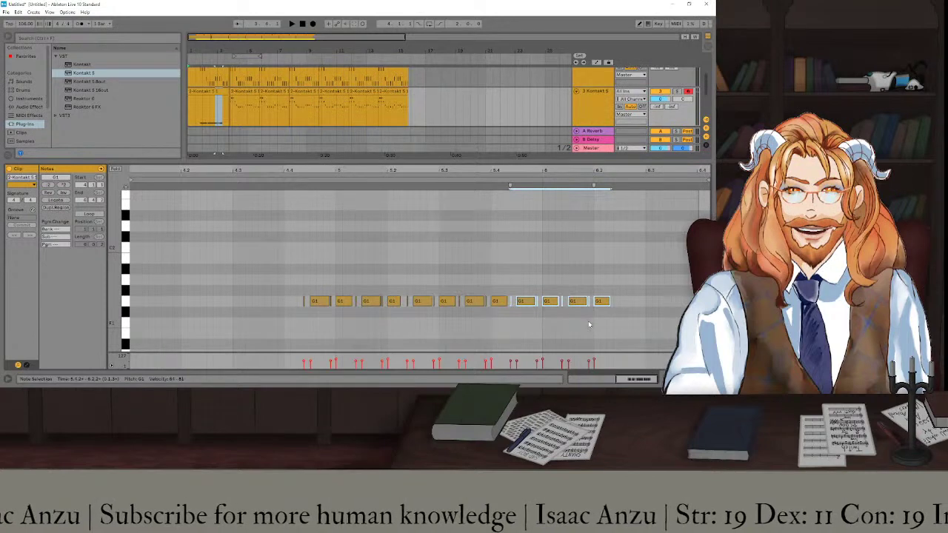
Lower the velocity of all the clip's G1 notes together to around 30 and listen to the softer pattern.
drag(602, 326, 536, 317)
shift+click(288, 291)
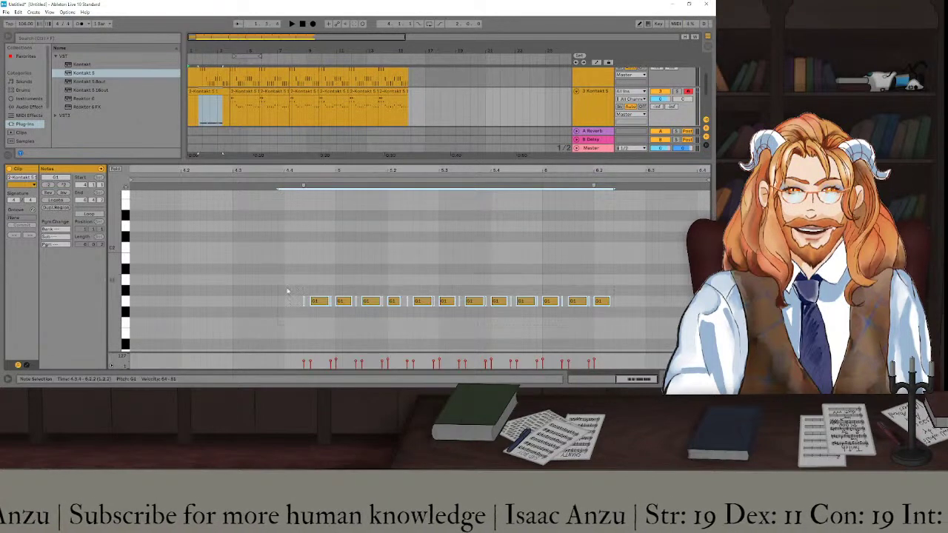
drag(304, 363, 303, 368)
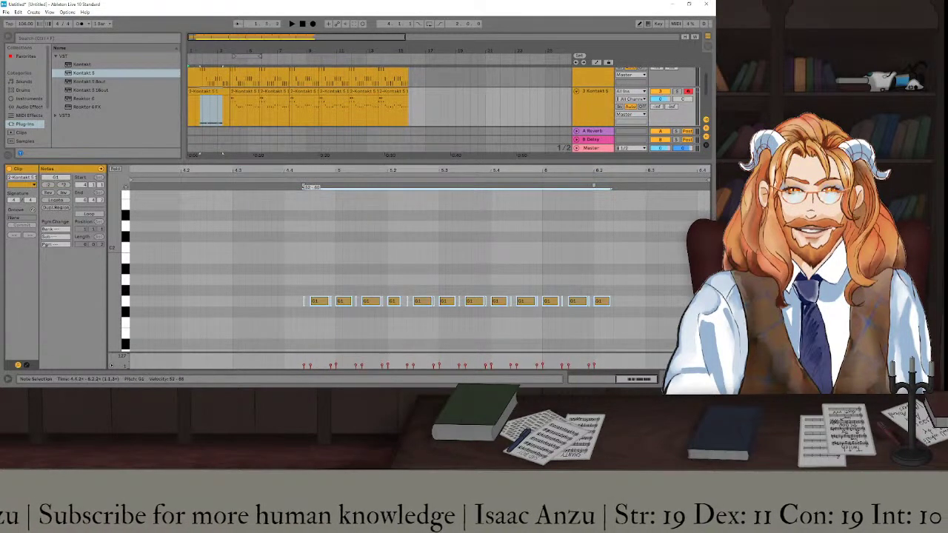
key(space)
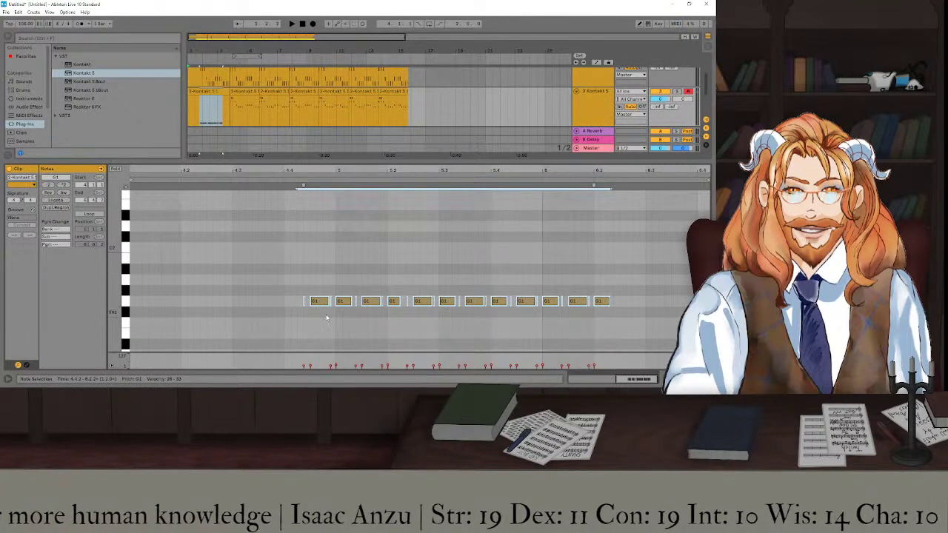
Duplicate the final one-beat group of G1 notes repeatedly to carry the shaker pattern on to the clip's end near 6.4.
key(minus)
key(plus)
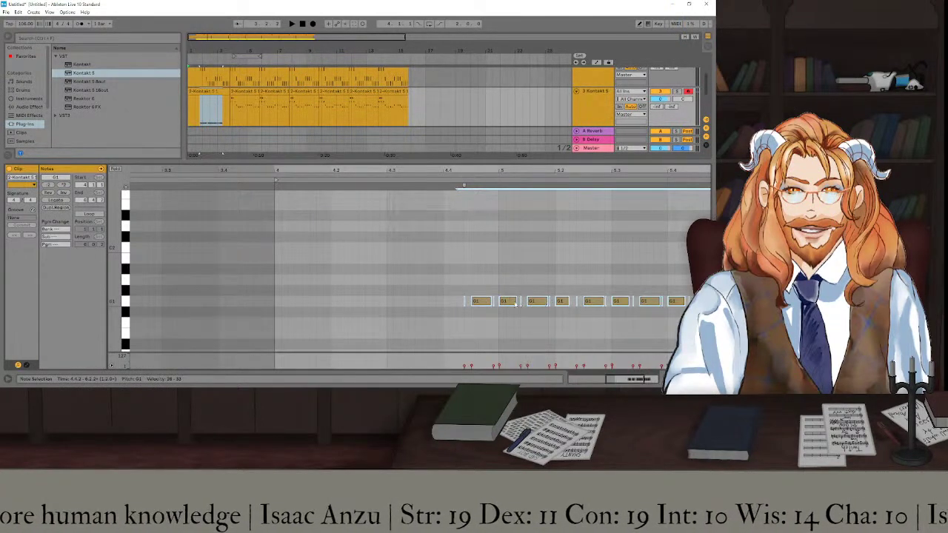
scroll(482, 301, down, 3)
scroll(482, 302, right, 5)
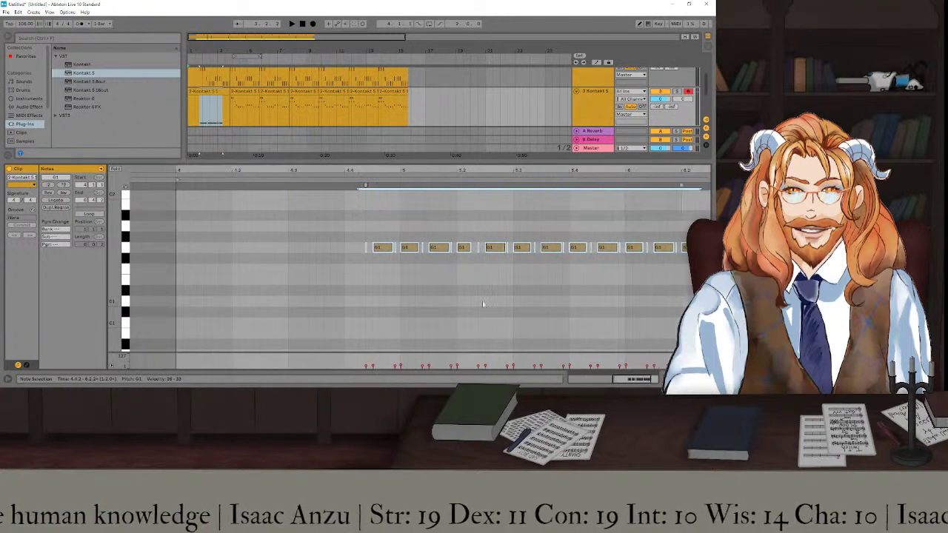
drag(597, 281, 554, 248)
key(ctrl+d)
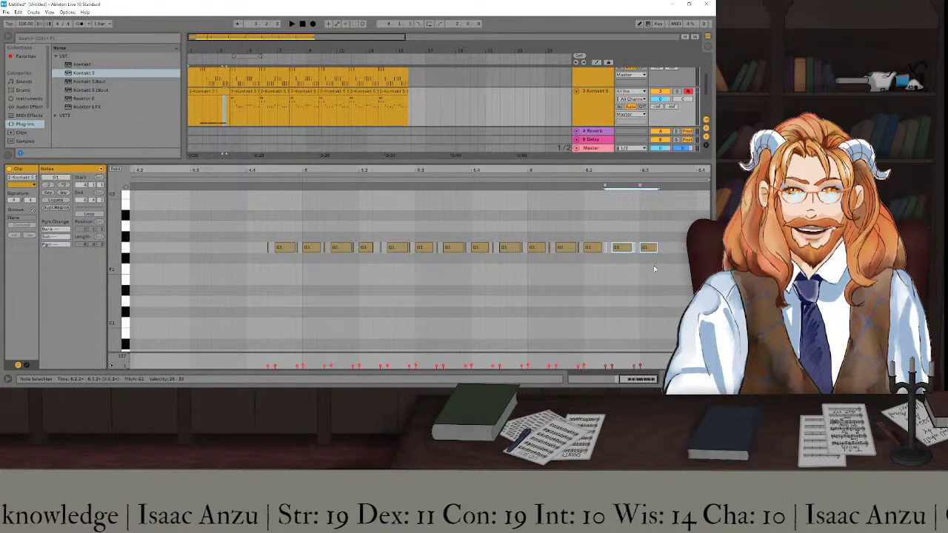
key(ctrl+d)
key(ctrl+d)
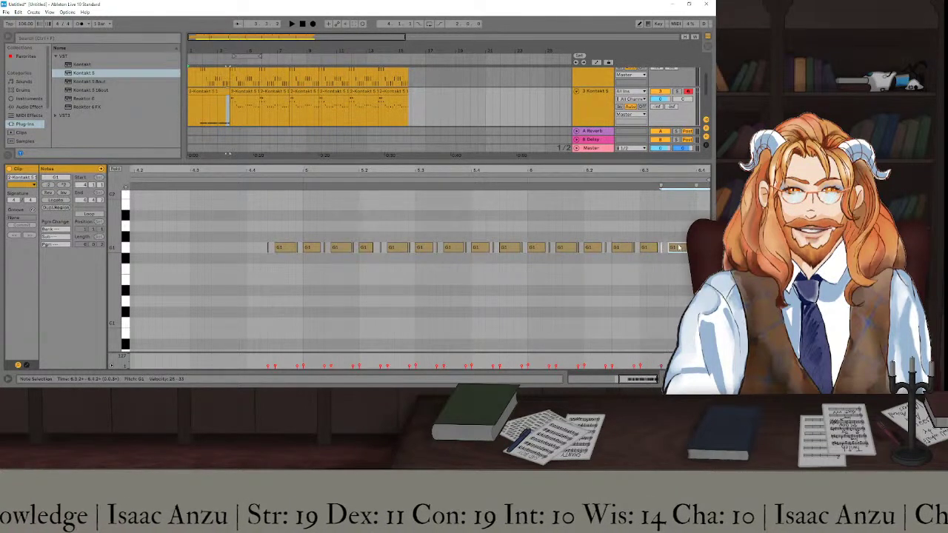
click(678, 274)
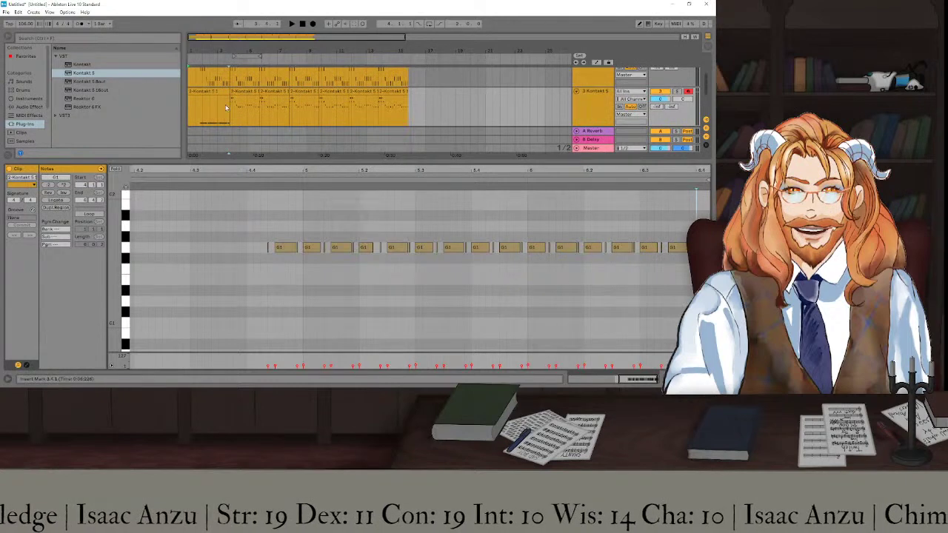
Copy the edited first shaker clip to the stretch directly after it, over the old bass-line clips on the same track.
click(209, 91)
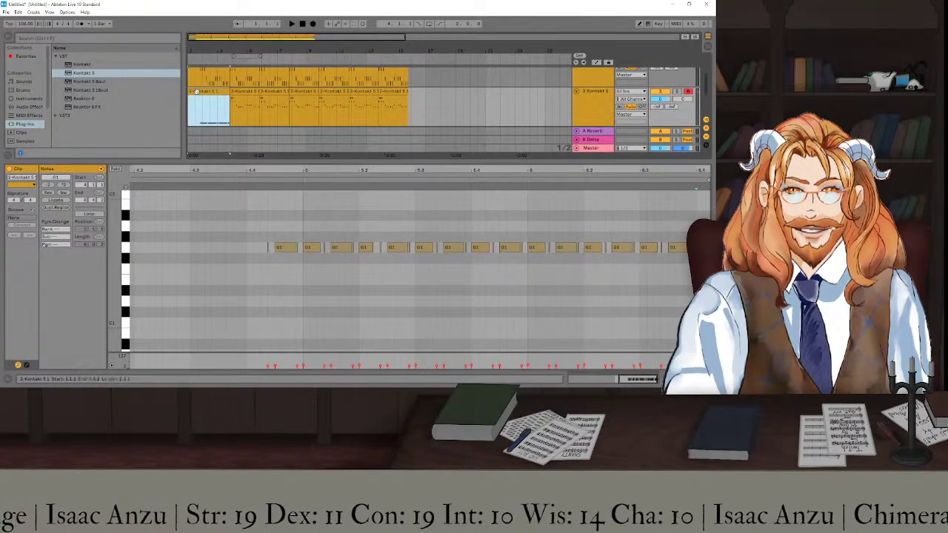
key(shift+Tab)
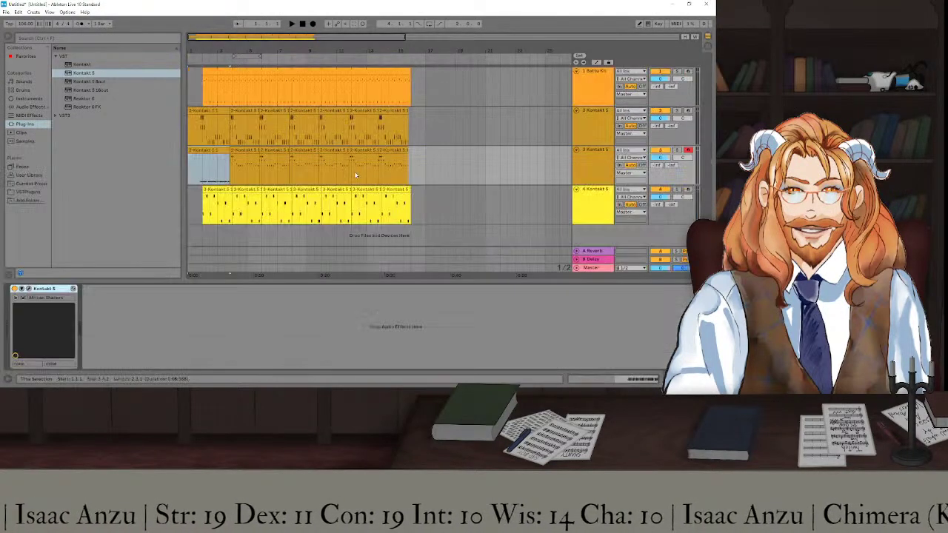
scroll(231, 162, up, 5)
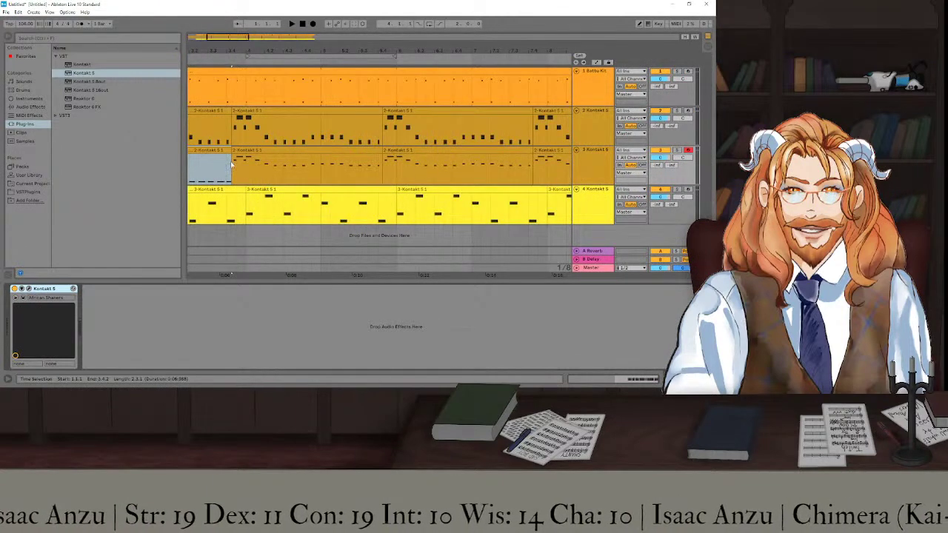
scroll(232, 166, left, 5)
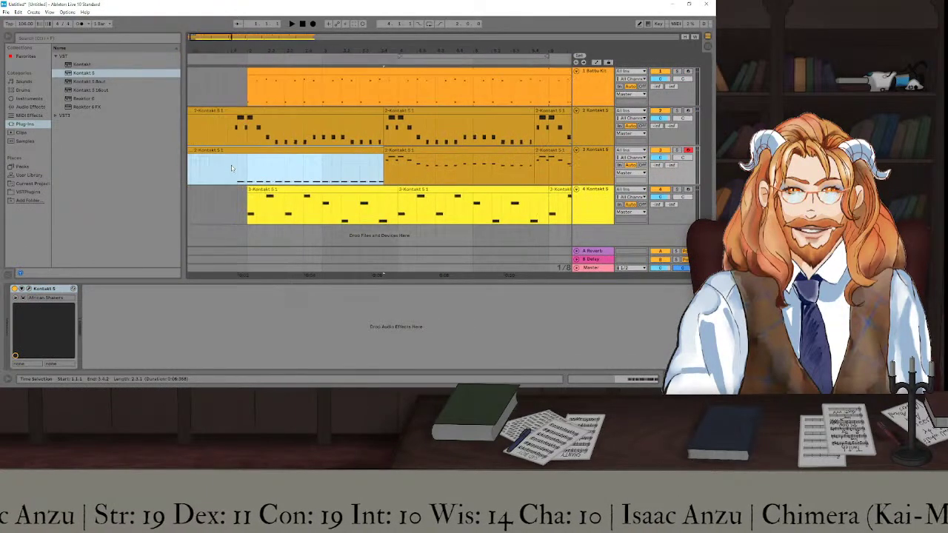
drag(285, 150, 468, 156)
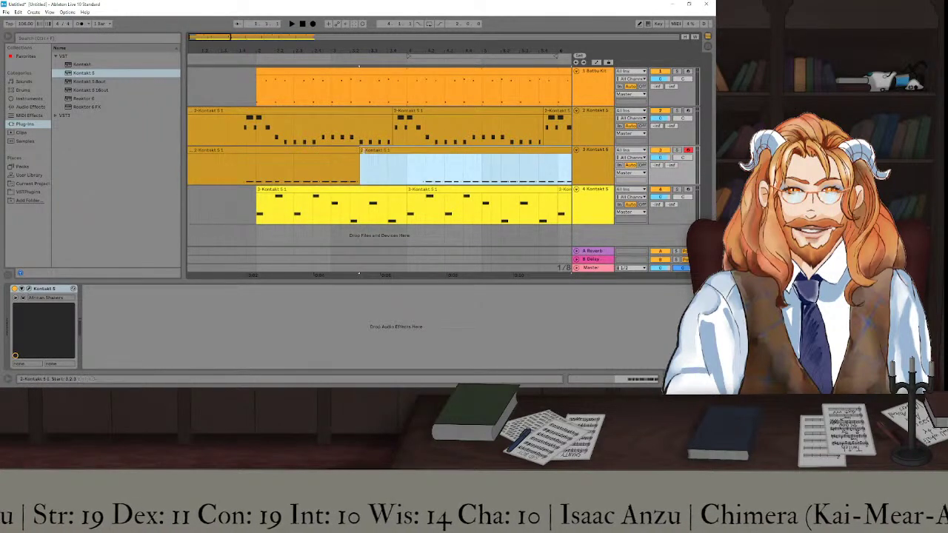
Trim the start of the copied shaker clip and shift the clip earlier, close to the first clip's end.
drag(362, 151, 396, 156)
scroll(395, 154, up, 2)
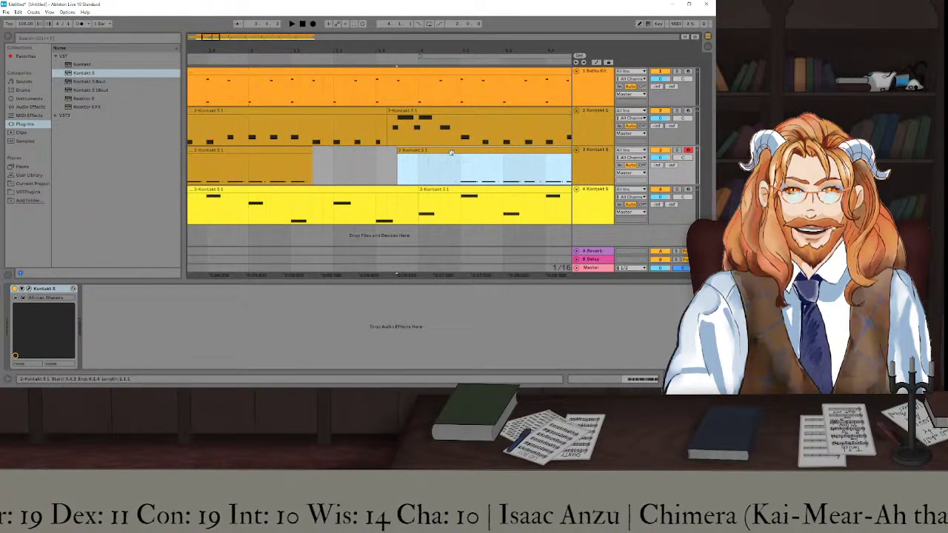
click(388, 163)
key(shift+Left)
key(shift+Left)
key(shift+Left)
key(shift+Left)
key(shift+Left)
key(shift+Left)
key(shift+Left)
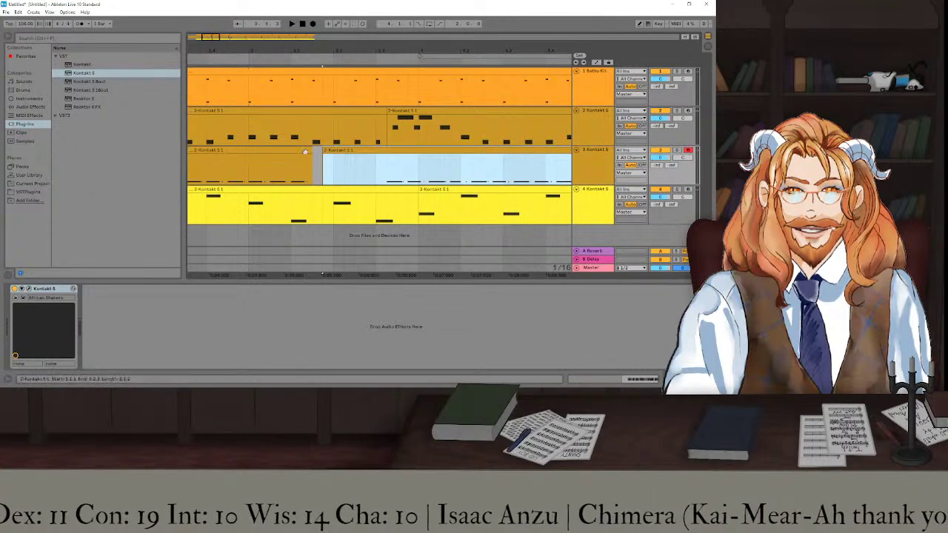
Move the copied shaker clip to start at 3.4.2, in line with the clip above, and extend the first clip to meet it.
drag(312, 164, 376, 160)
scroll(383, 169, up, 5)
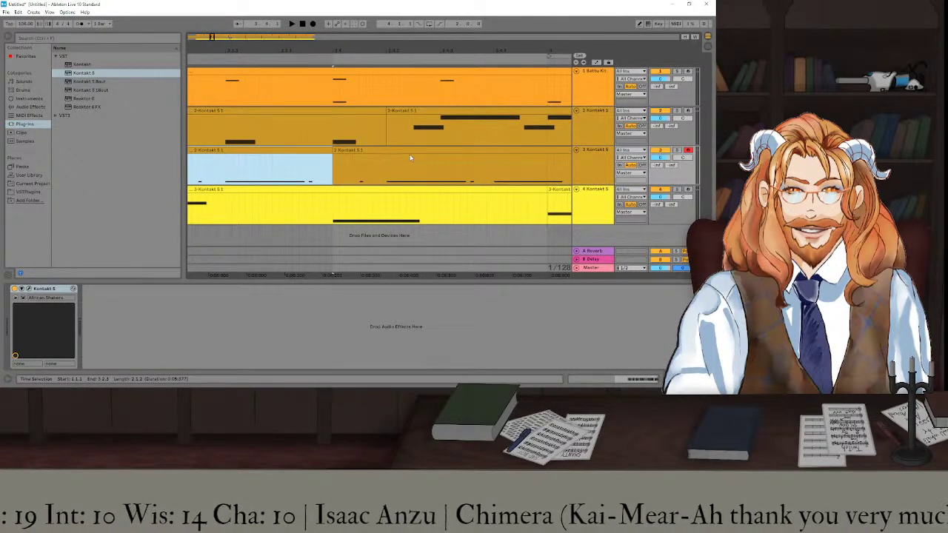
drag(410, 158, 459, 155)
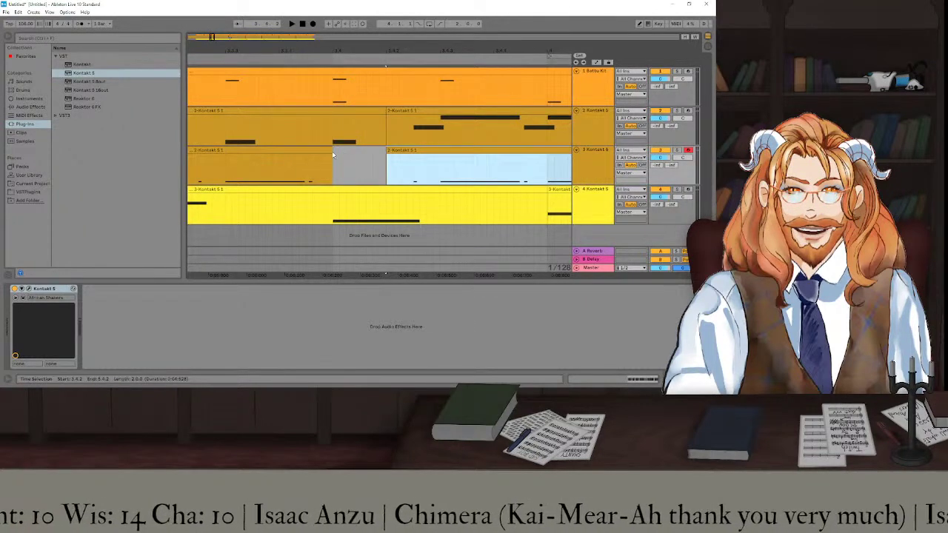
drag(333, 154, 388, 158)
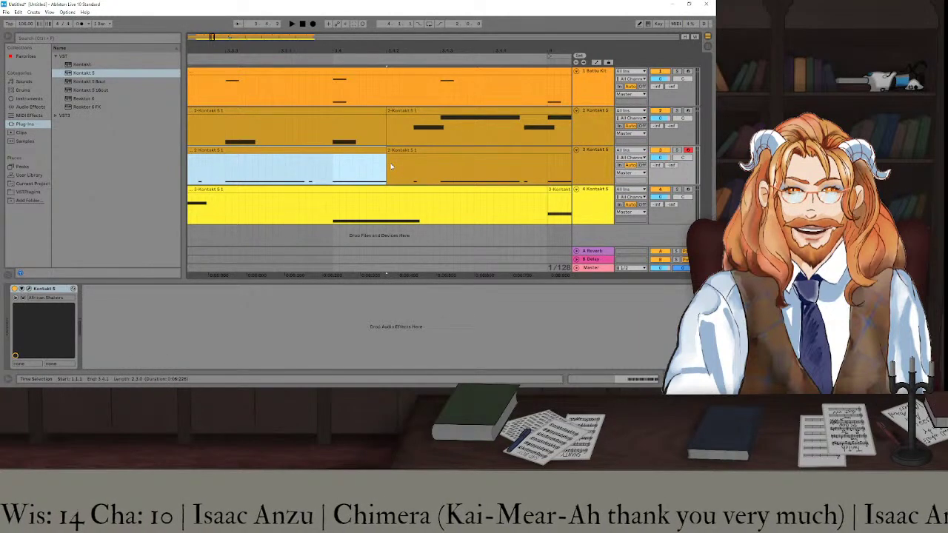
Duplicate the two-bar shaker clip repeatedly until it fills the track to the arrangement's end, and play the arrangement from the start.
scroll(385, 166, right, 10)
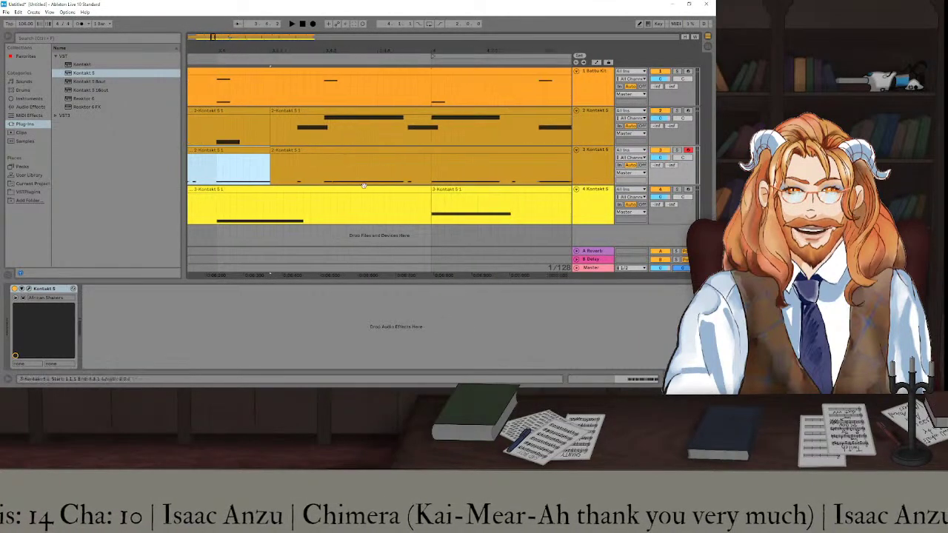
scroll(374, 165, right, 10)
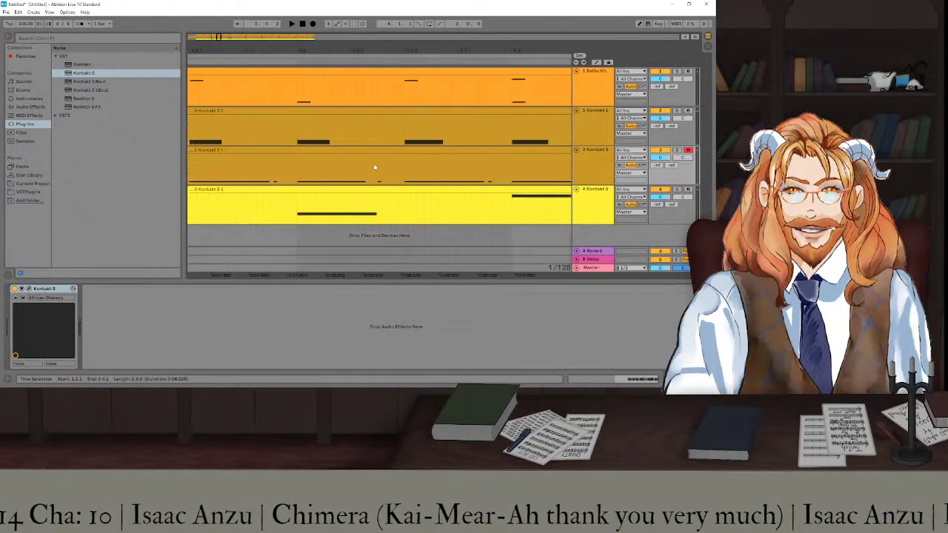
scroll(374, 168, right, 10)
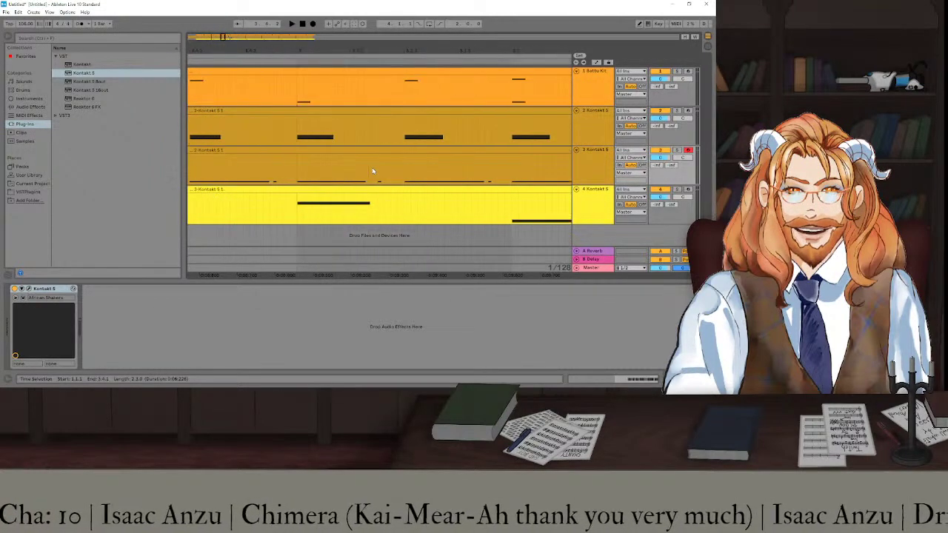
scroll(373, 171, right, 10)
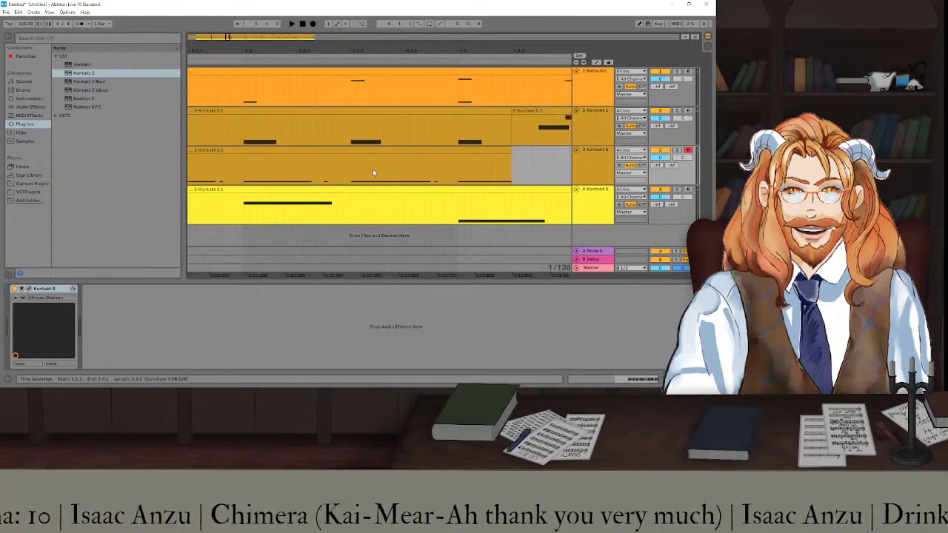
scroll(373, 170, right, 8)
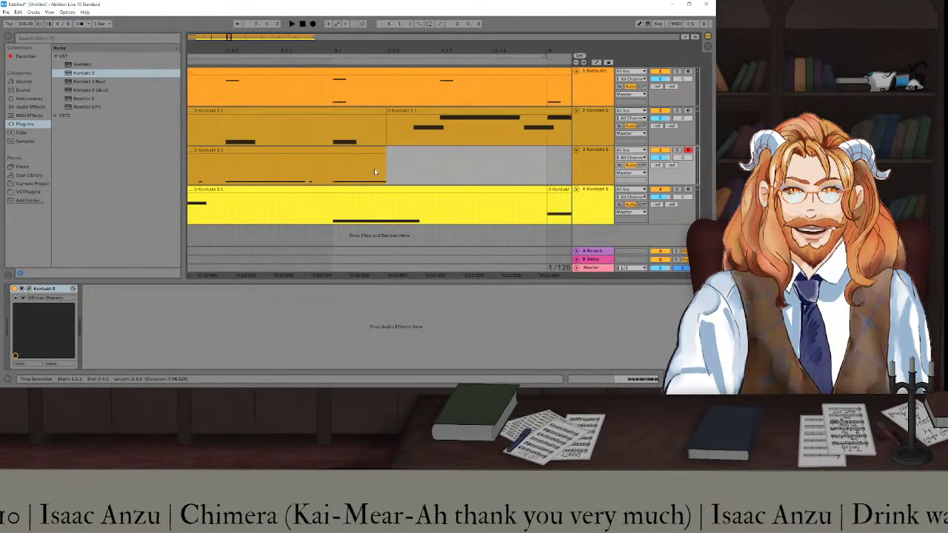
click(357, 153)
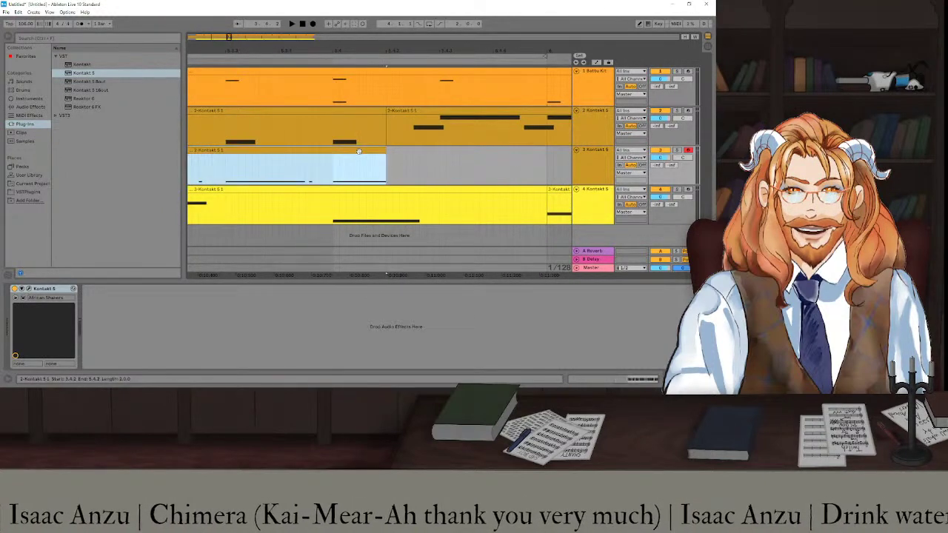
ctrl+scroll(356, 157, down, 6)
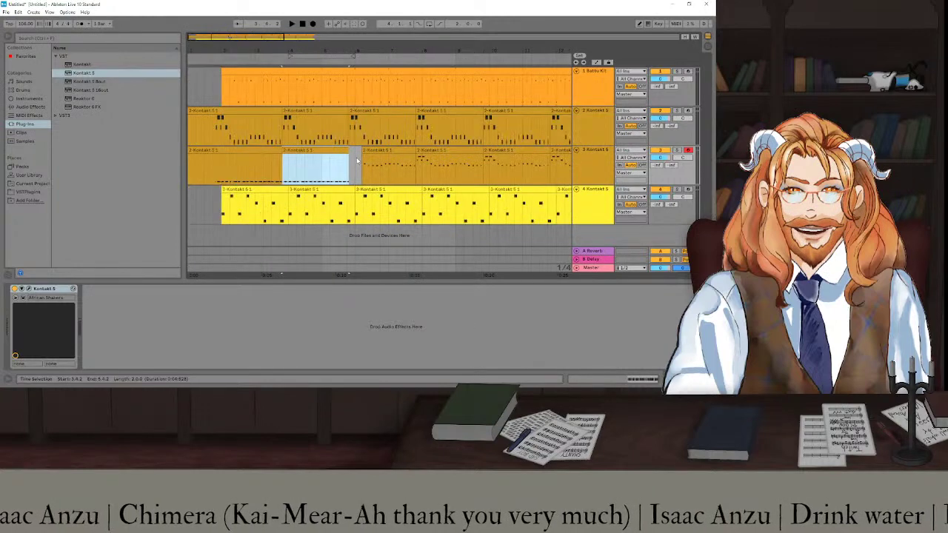
key(ctrl+d)
key(ctrl+d)
key(ctrl+d)
key(ctrl+d)
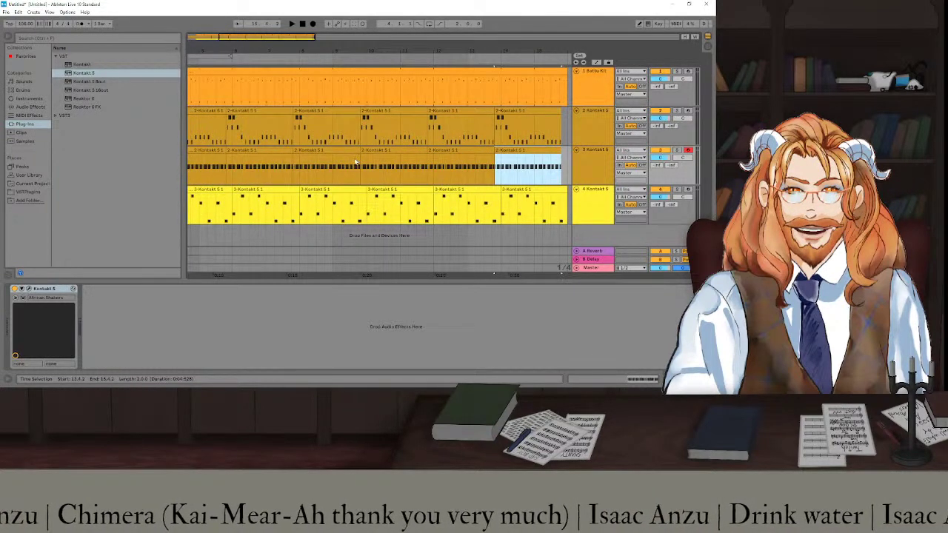
click(302, 24)
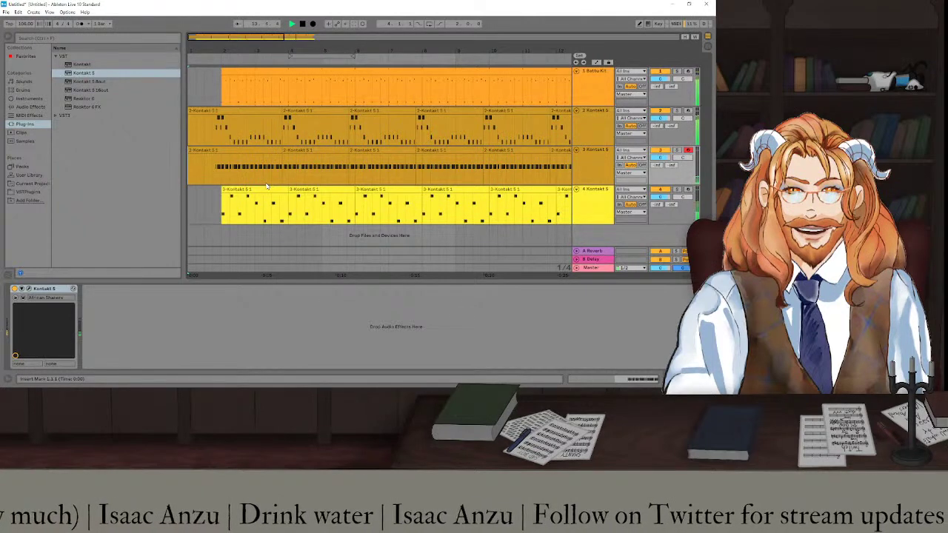
key(space)
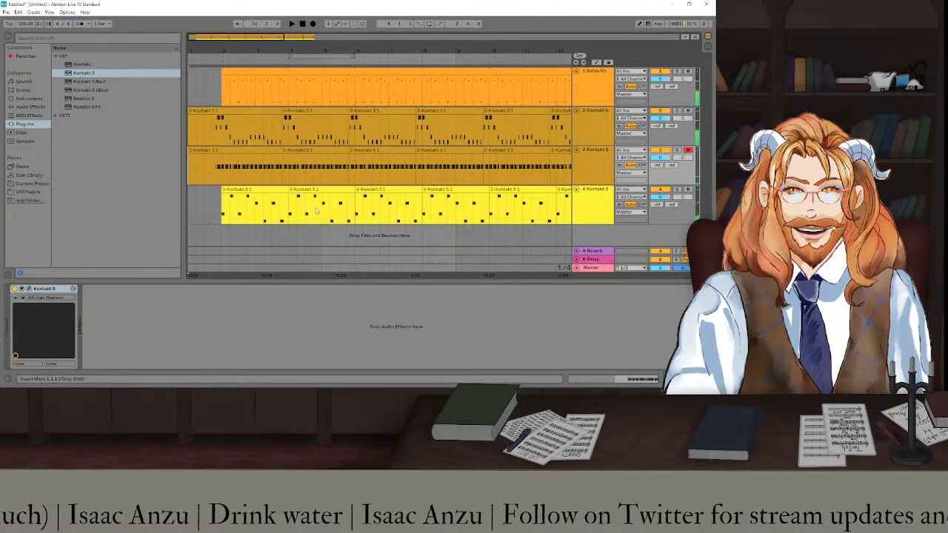
Play the arrangement and delete the first two clips on the yellow baritone saxophone track, clearing it up to bar 6.
click(303, 150)
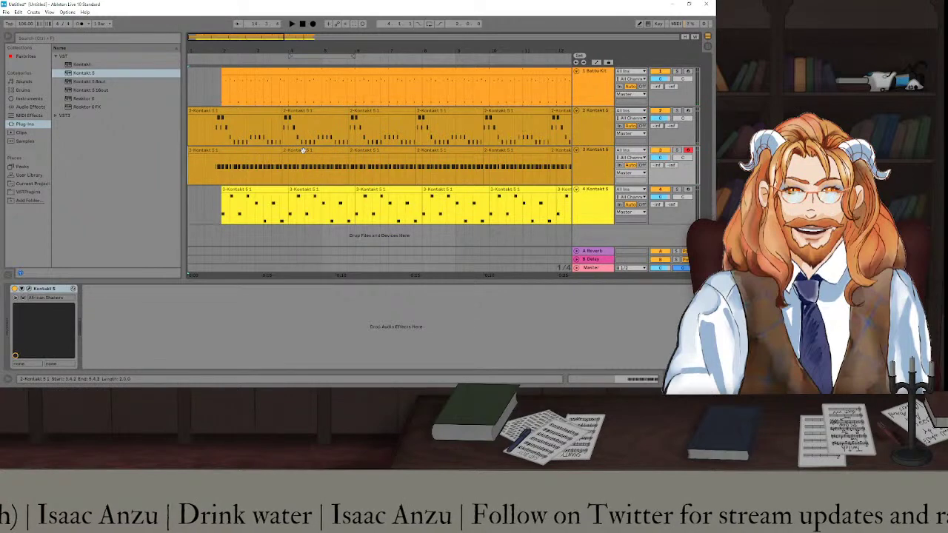
key(space)
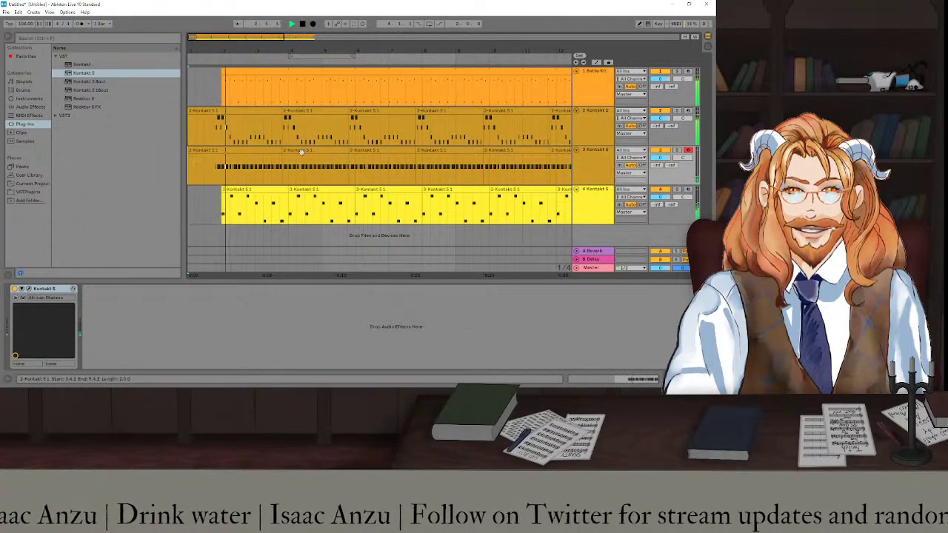
click(263, 187)
key(Delete)
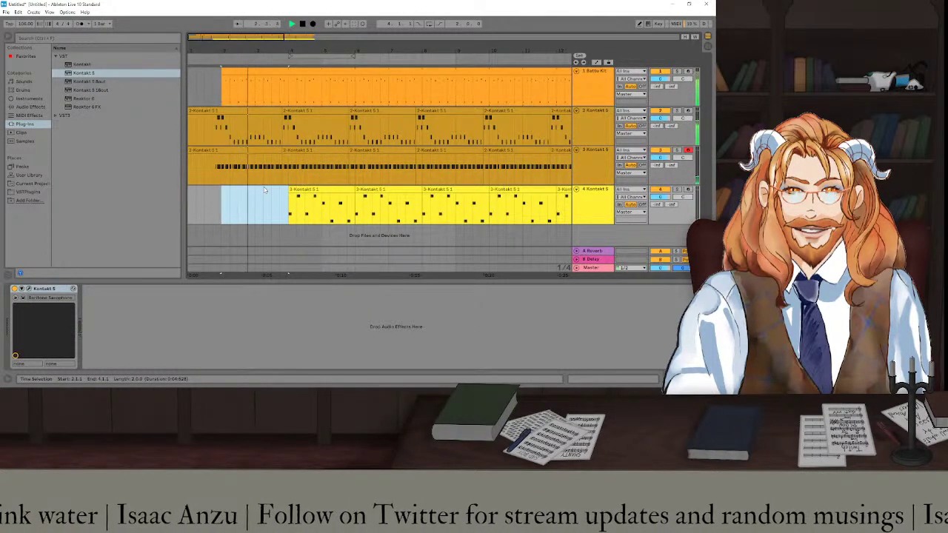
click(290, 196)
key(Delete)
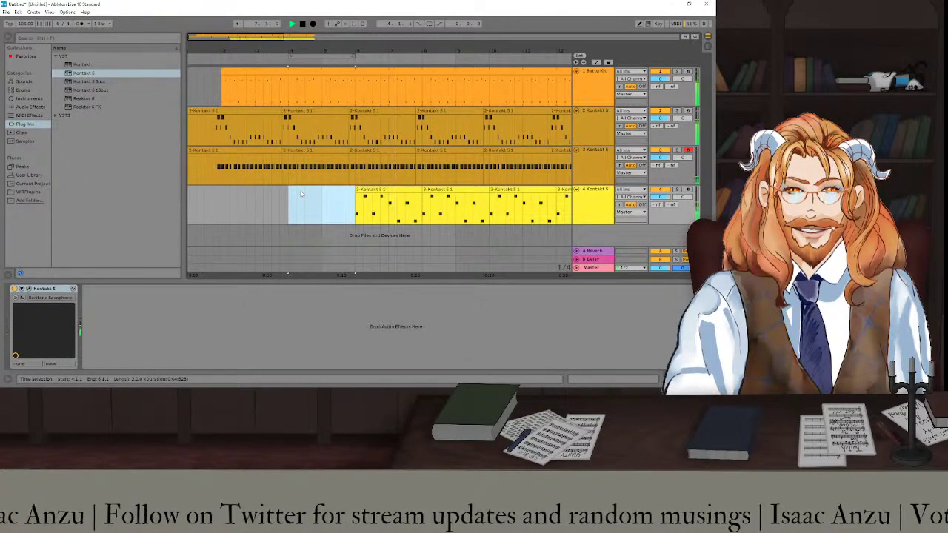
key(space)
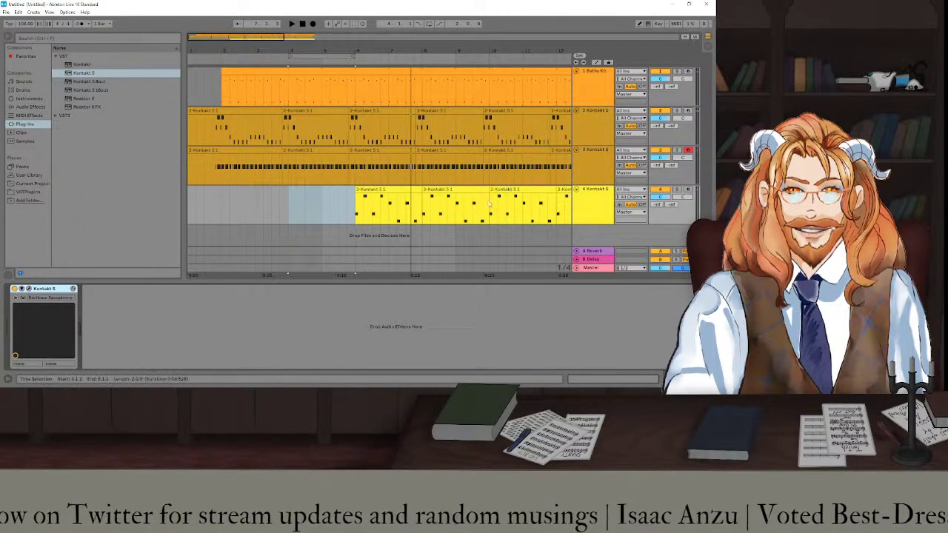
Loop the arrangement from 4.1.1 to 6.1.1 and play the looped section.
scroll(432, 187, right, 10)
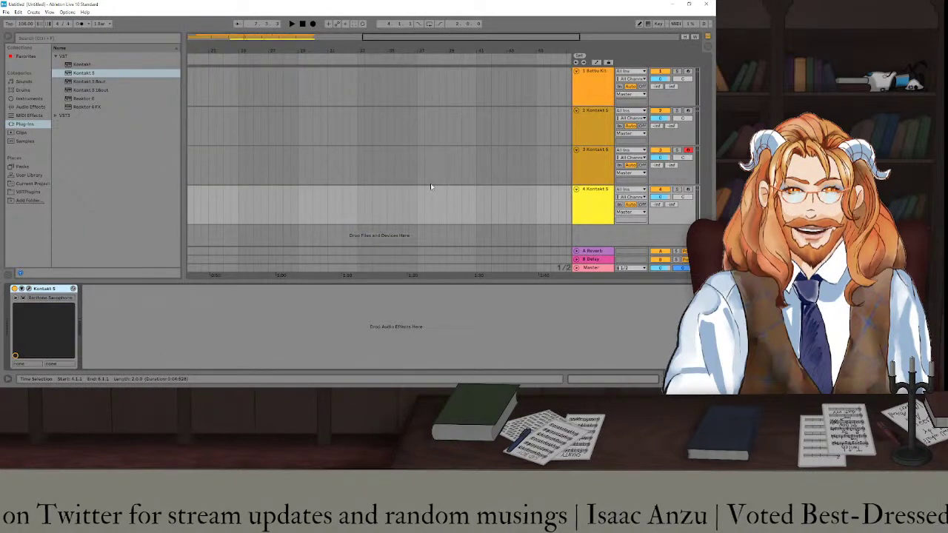
scroll(301, 194, left, 10)
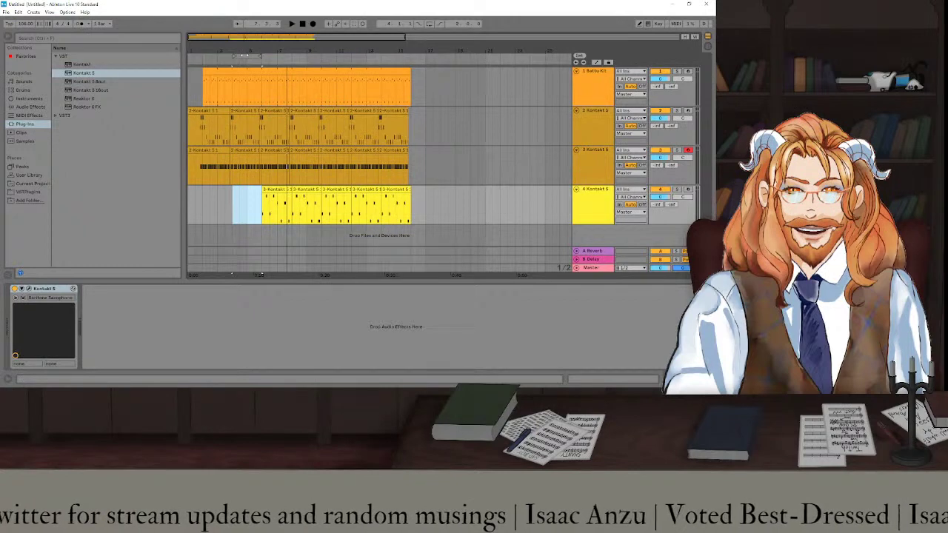
drag(233, 56, 261, 55)
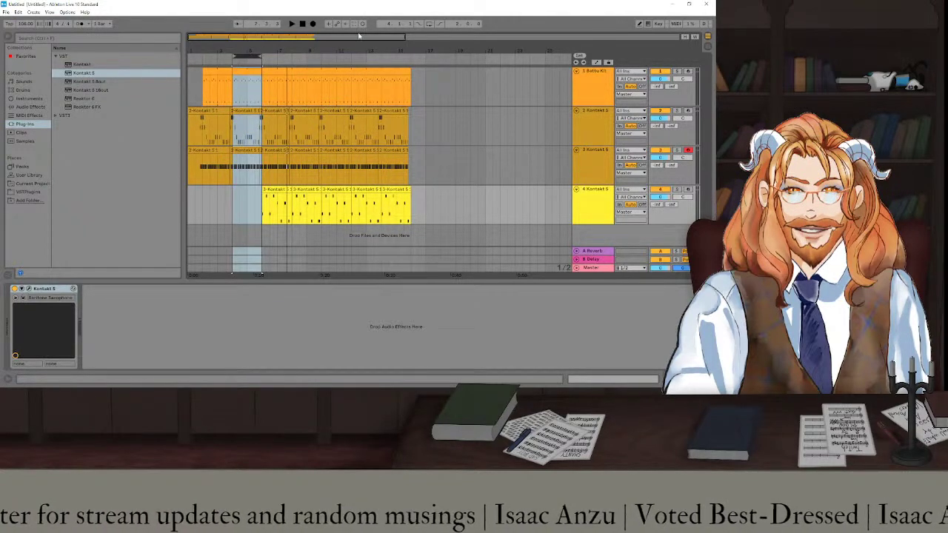
key(ctrl+l)
key(space)
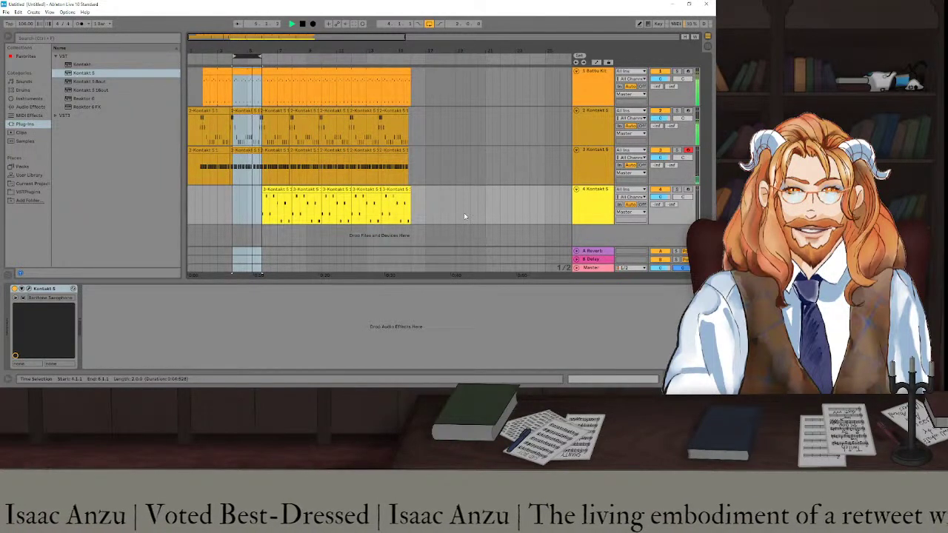
Insert a MIDI track below the saxophone track and load the 10 Saws Lead preset from the Synth Lead sounds onto it.
right_click(590, 232)
click(604, 245)
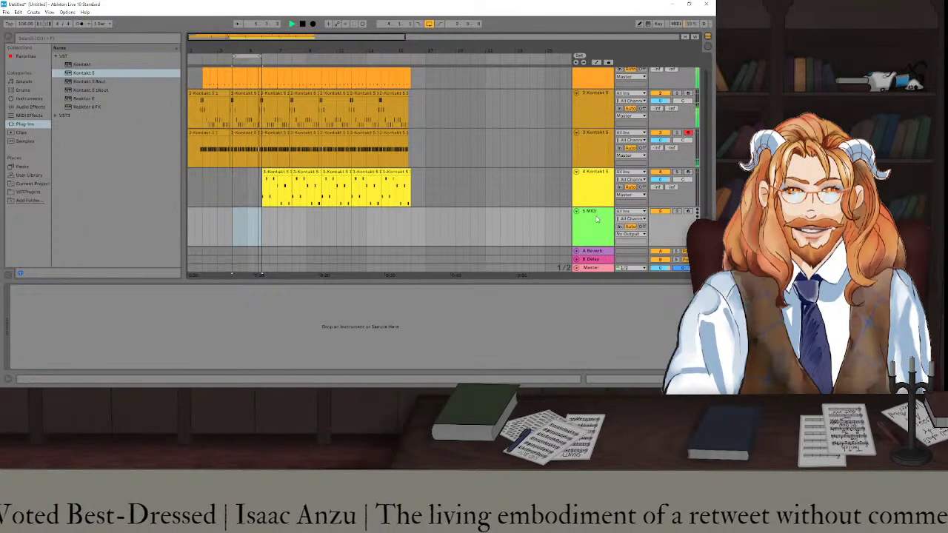
click(25, 81)
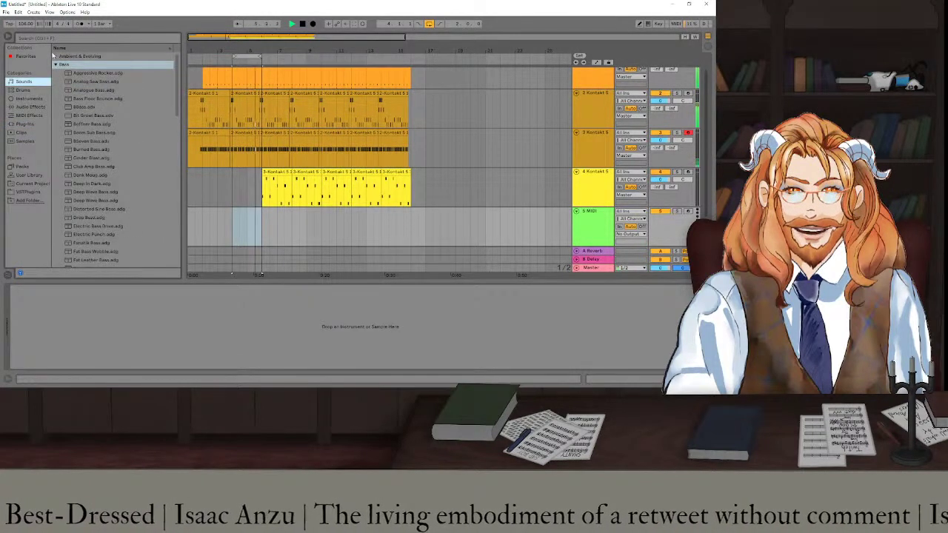
click(56, 65)
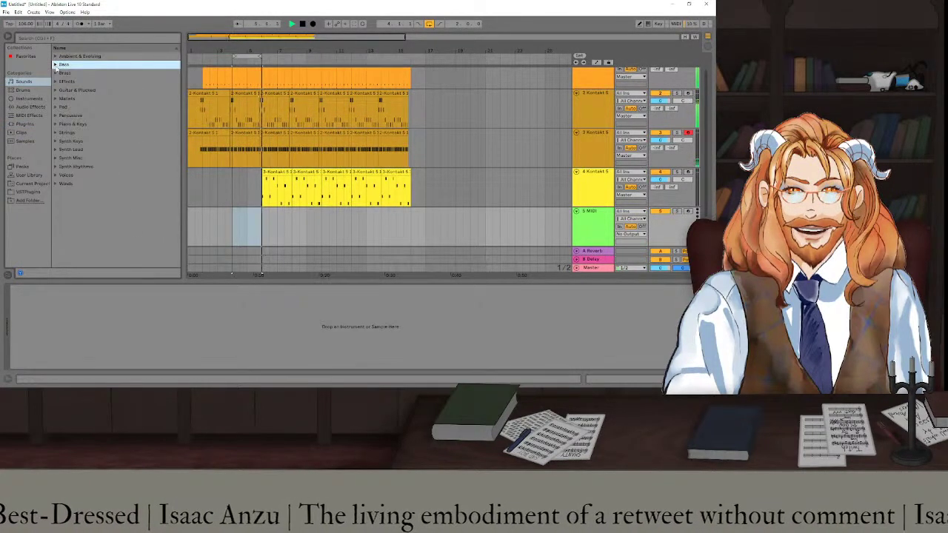
click(55, 149)
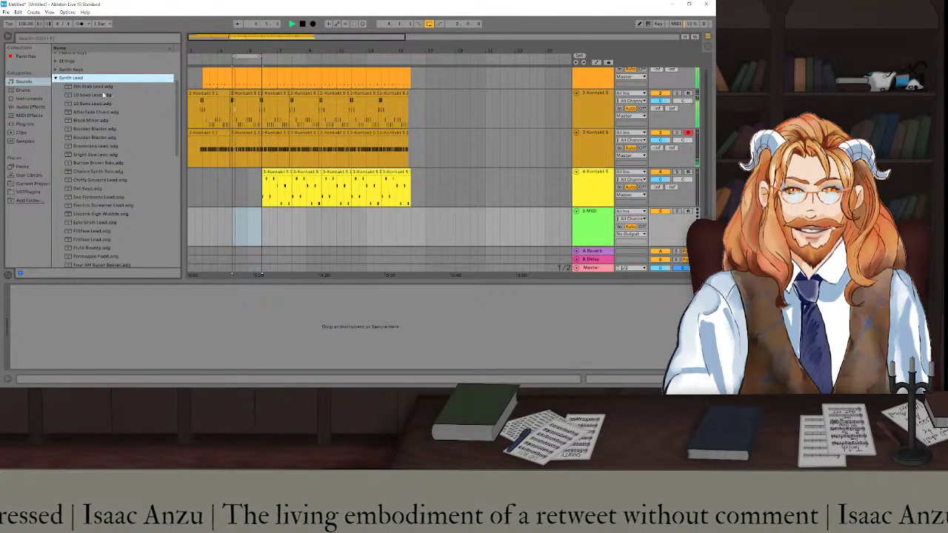
double_click(106, 95)
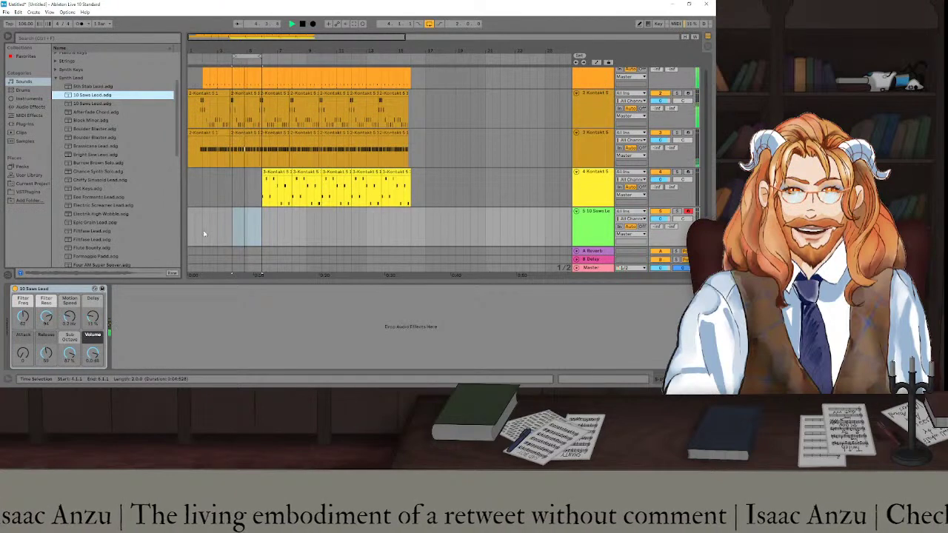
Try the Det Keys and Eee Formants Lead presets on the new track, setting the latter's Tone to 0 and raising its Chorus.
scroll(80, 143, down, 2)
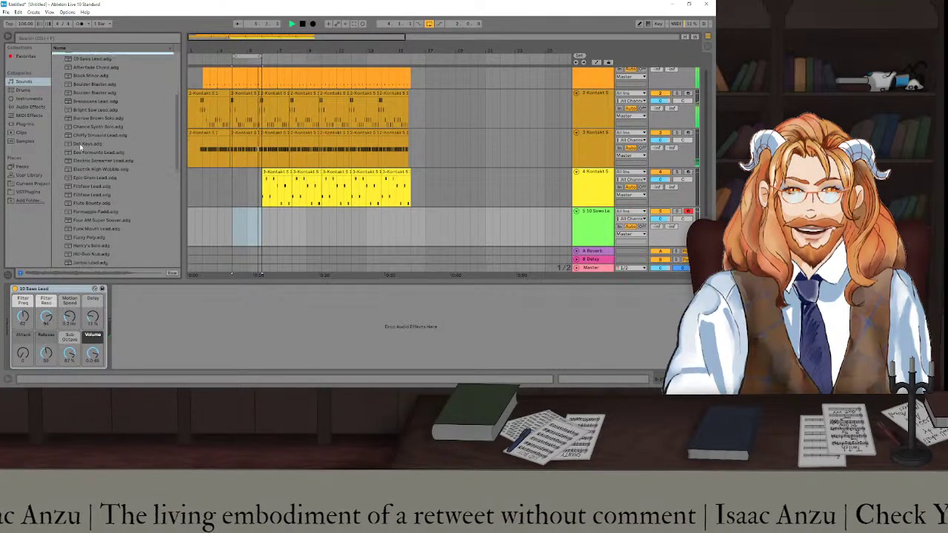
double_click(81, 145)
click(84, 152)
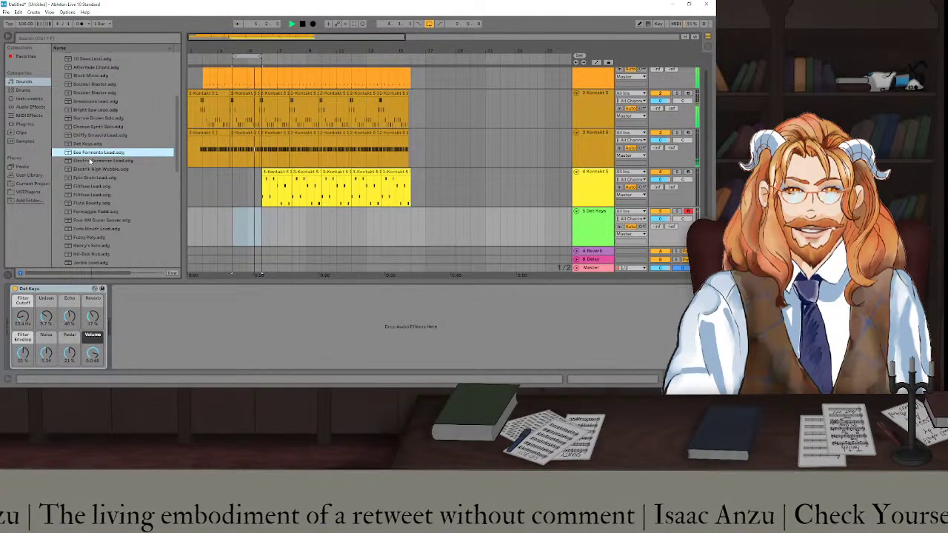
double_click(92, 152)
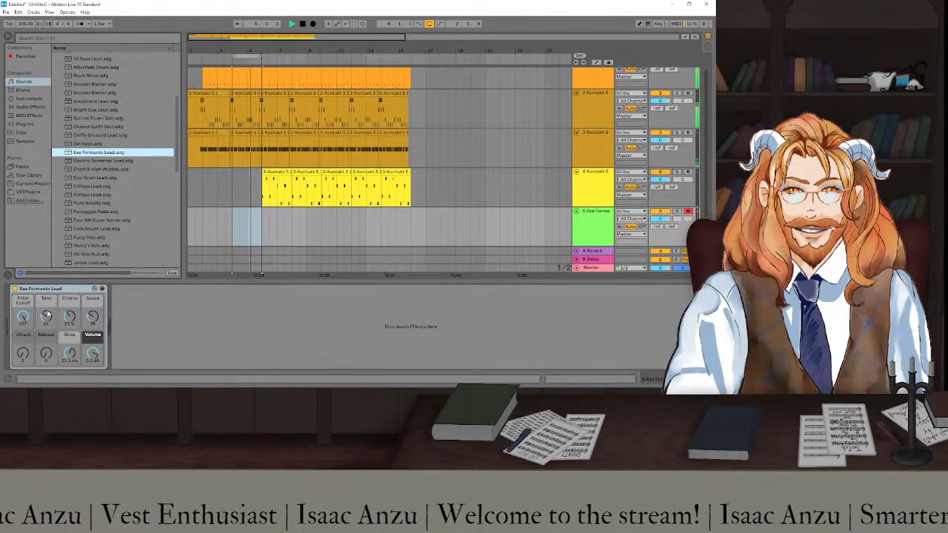
drag(46, 316, 77, 304)
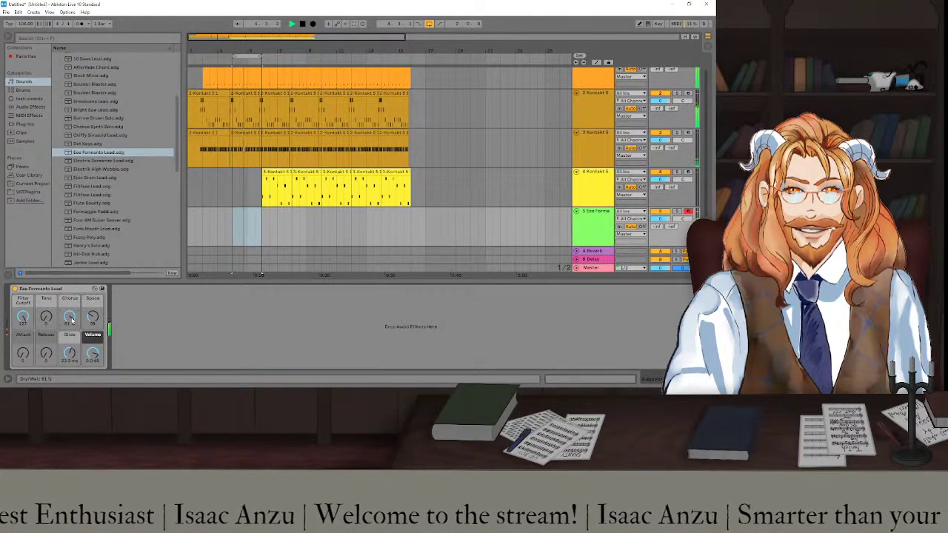
mouse_move(23, 317)
mouse_down()
mouse_move(23, 331)
mouse_move(23, 307)
mouse_up()
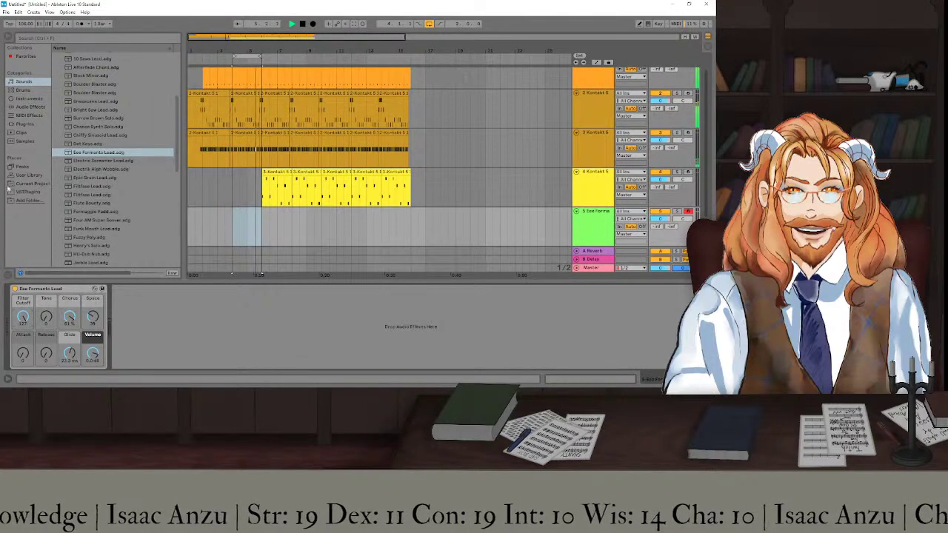
Audition more Synth Lead presets, from Epic Grain Lead through Flute Bounty and Formaggio Padd to Henry's Solo.
click(96, 179)
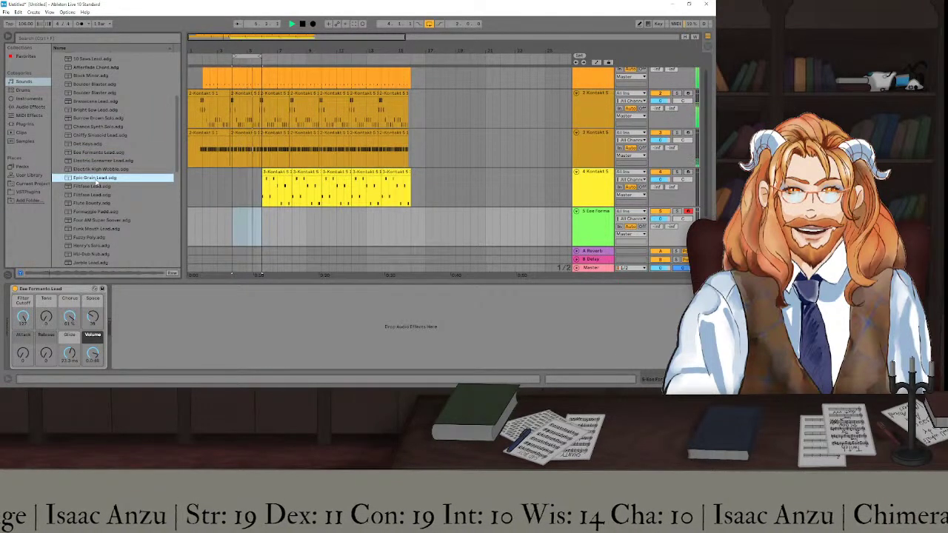
click(95, 186)
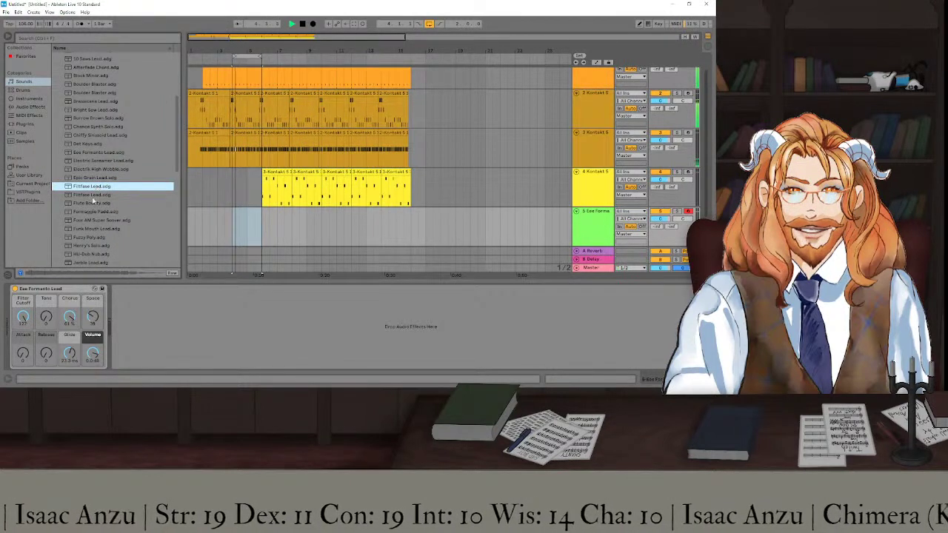
click(95, 195)
click(94, 203)
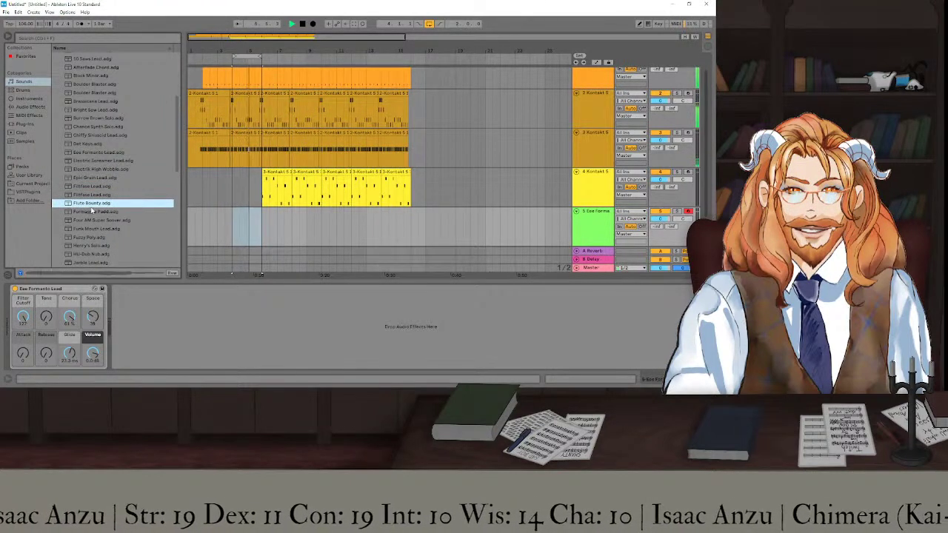
scroll(92, 211, down, 3)
click(103, 141)
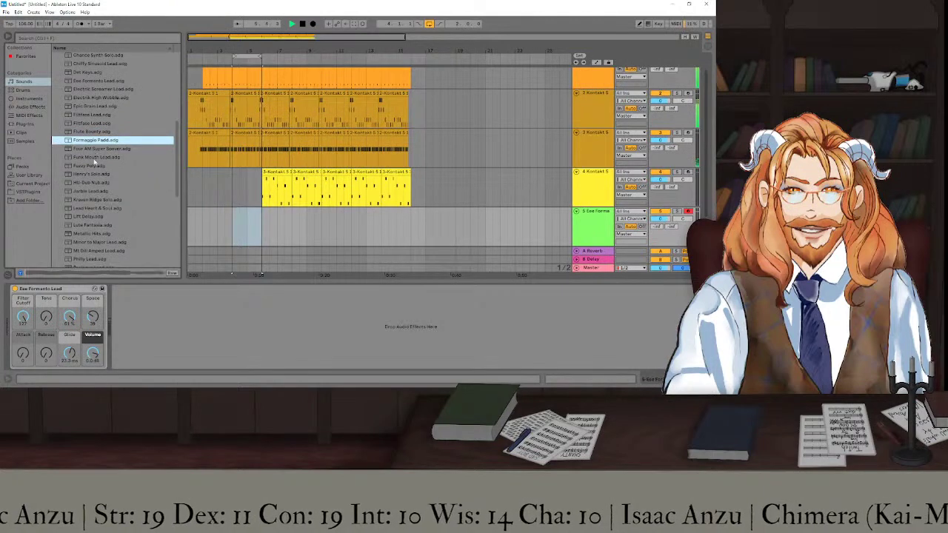
click(95, 174)
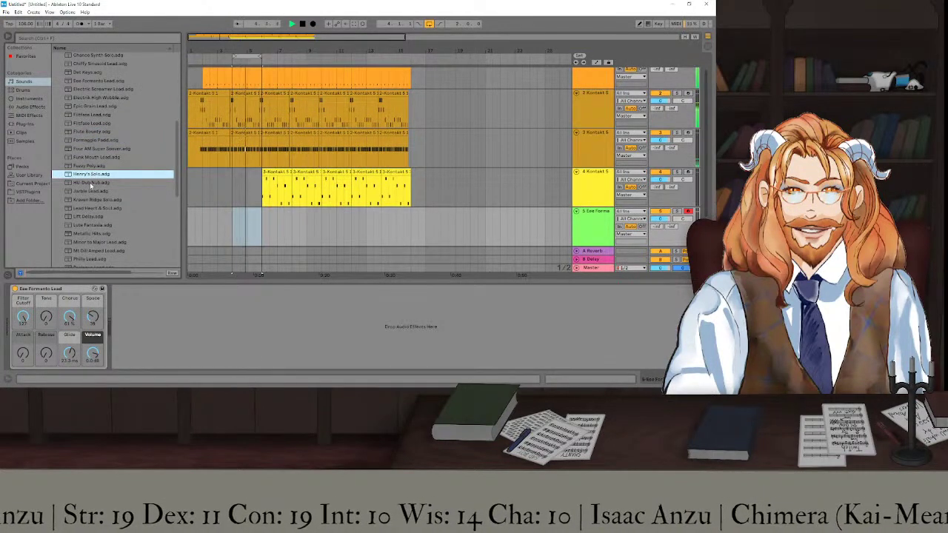
Replace the new track's instrument with Kontakt 5 and open the Band category of the Kontakt Factory Library.
click(23, 123)
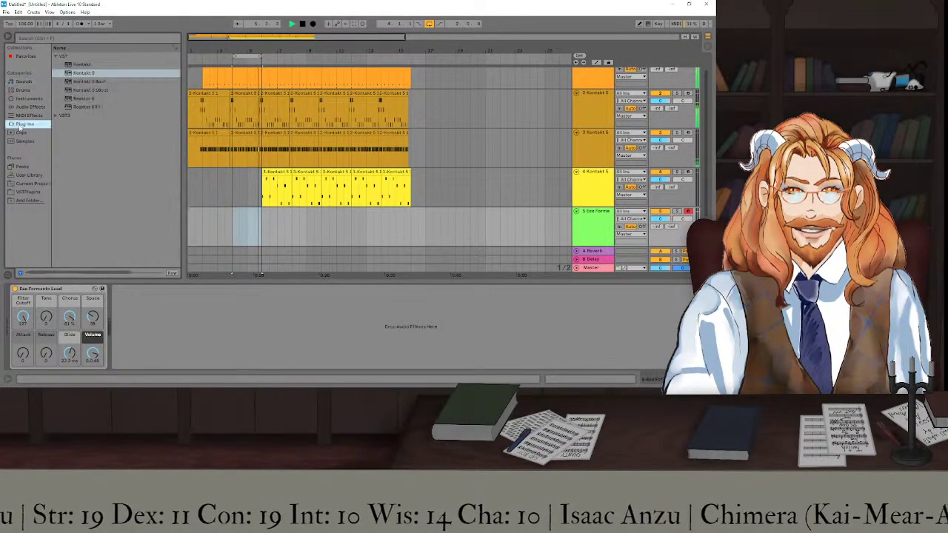
double_click(82, 73)
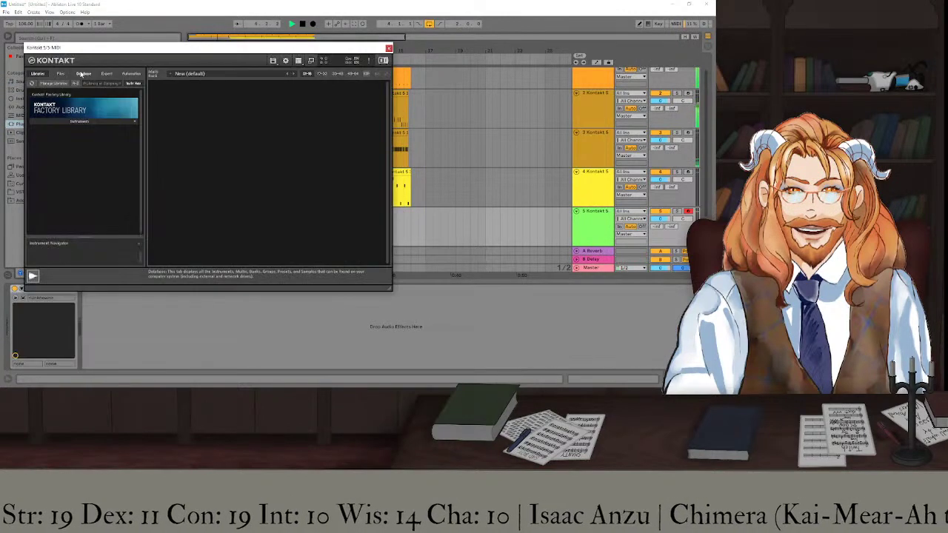
click(87, 122)
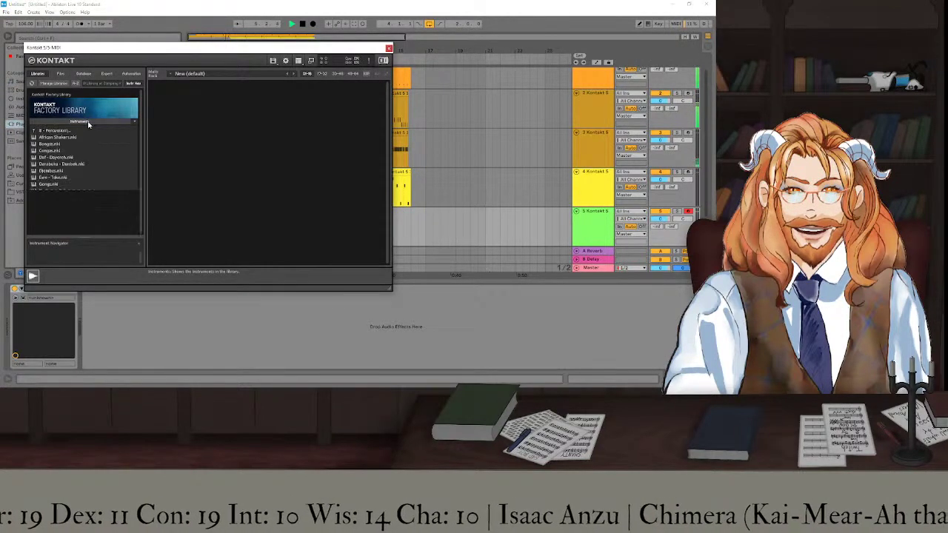
click(66, 131)
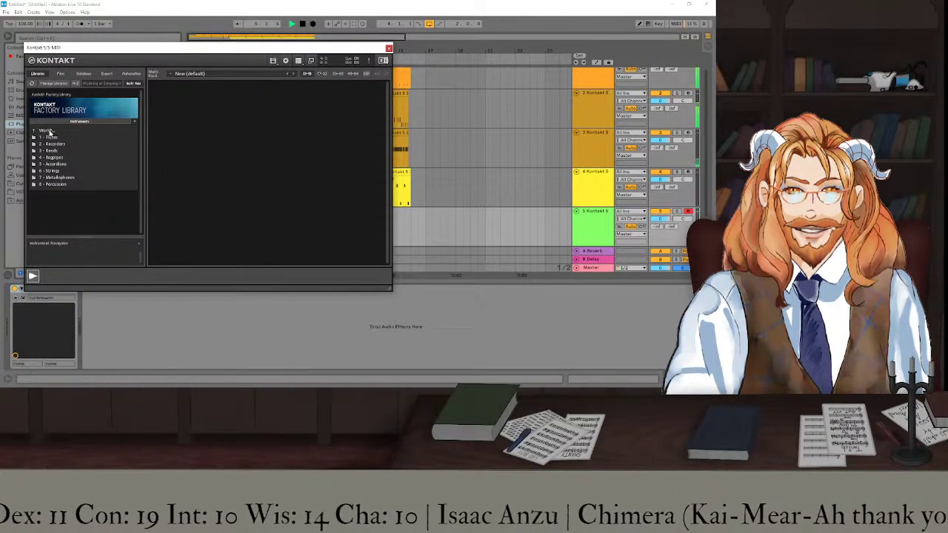
click(49, 131)
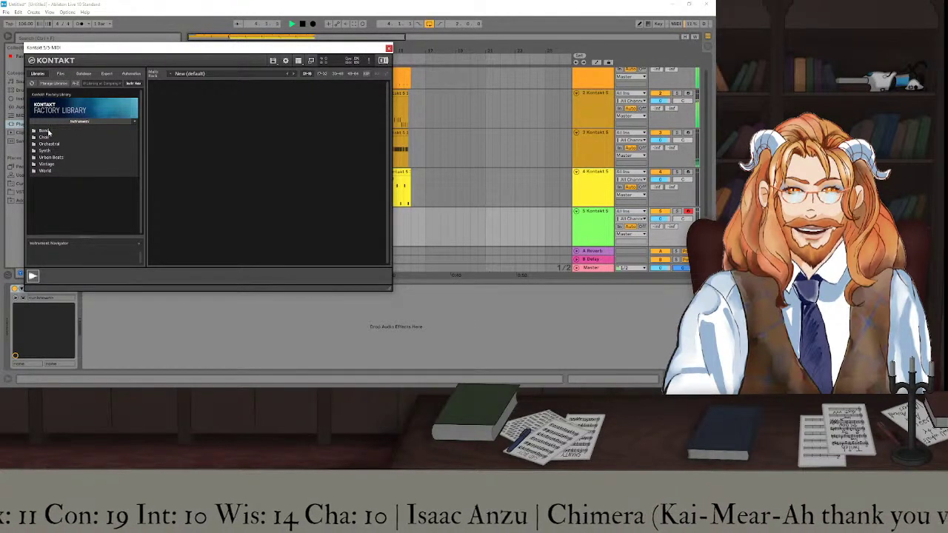
click(48, 131)
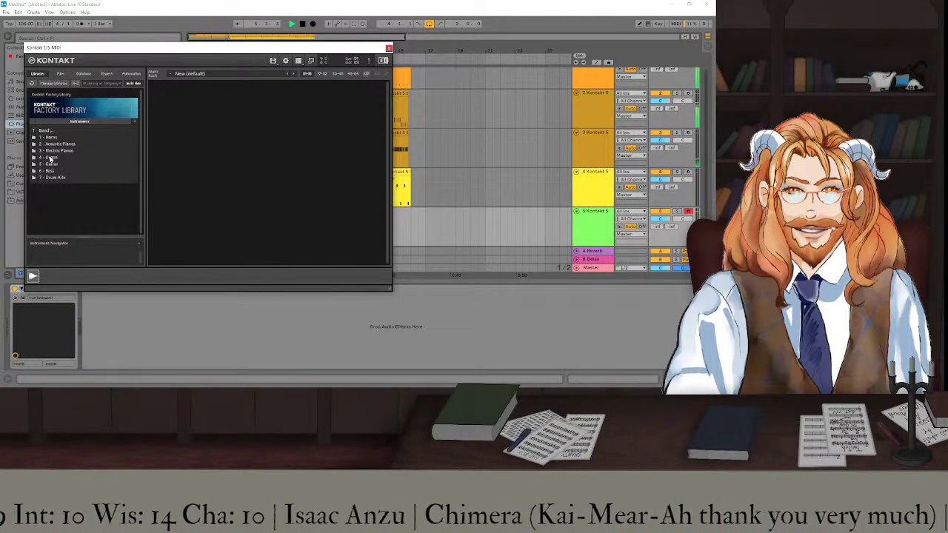
Load the Jazz Basic instrument from the Organ folder into Kontakt and return to the Band category's folder list.
double_click(49, 157)
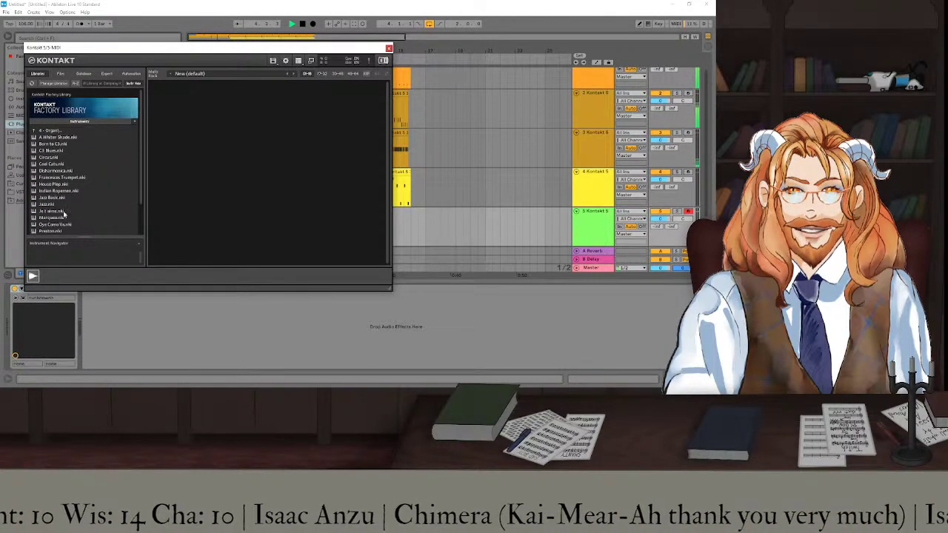
scroll(64, 214, down, 3)
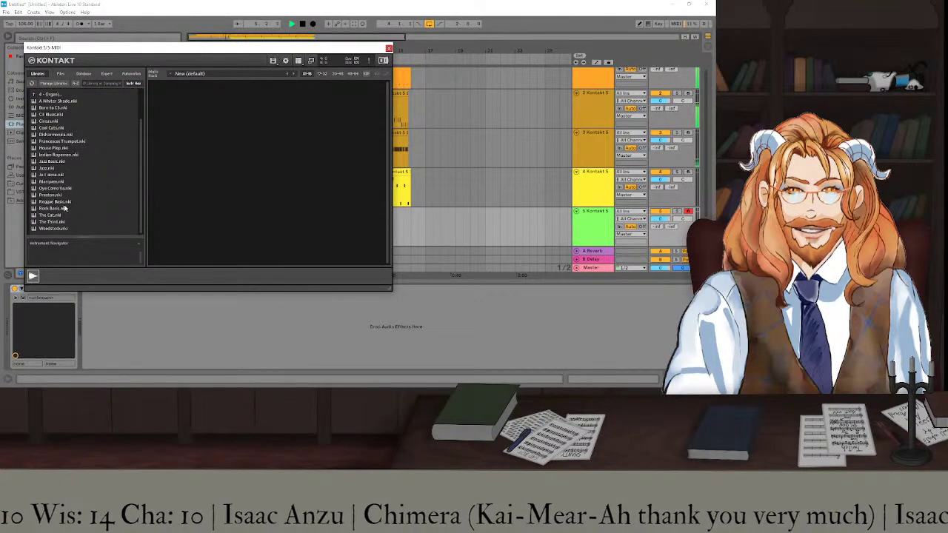
scroll(64, 209, up, 3)
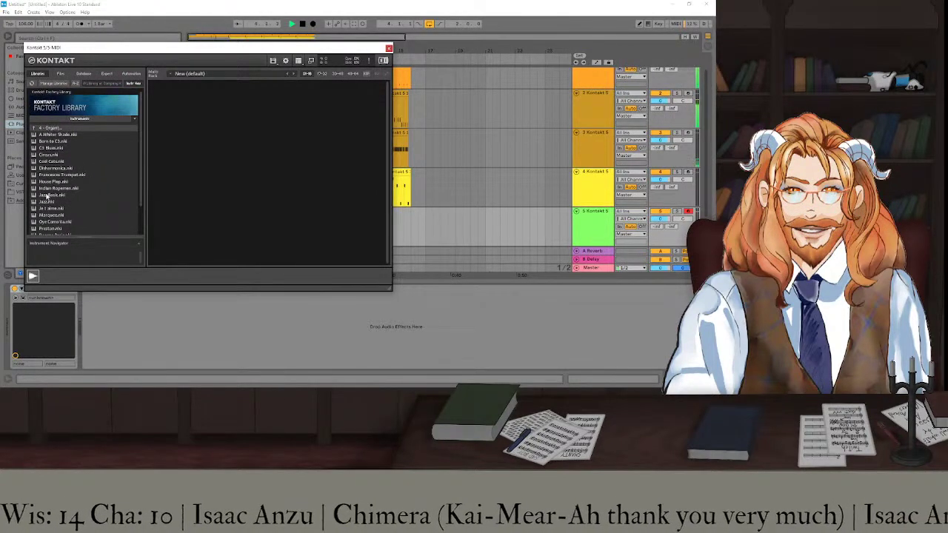
double_click(47, 195)
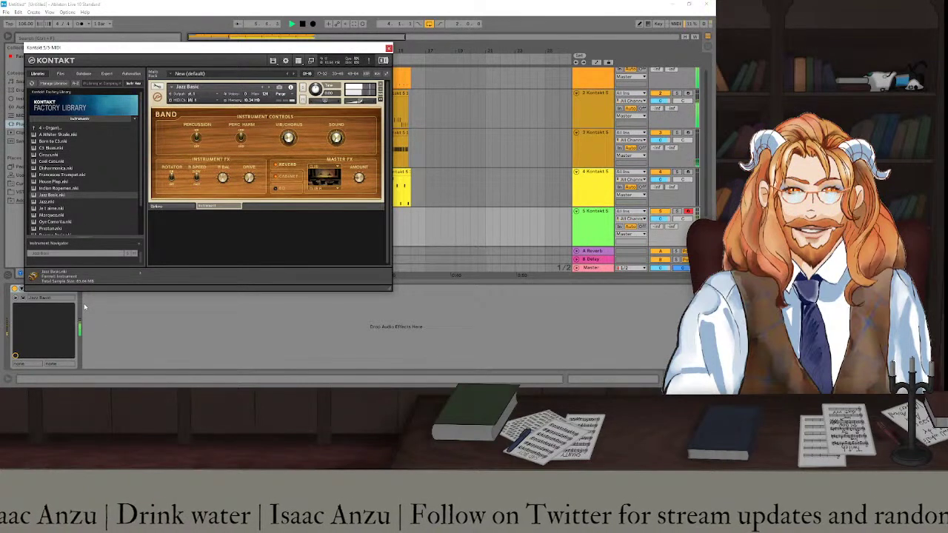
double_click(62, 130)
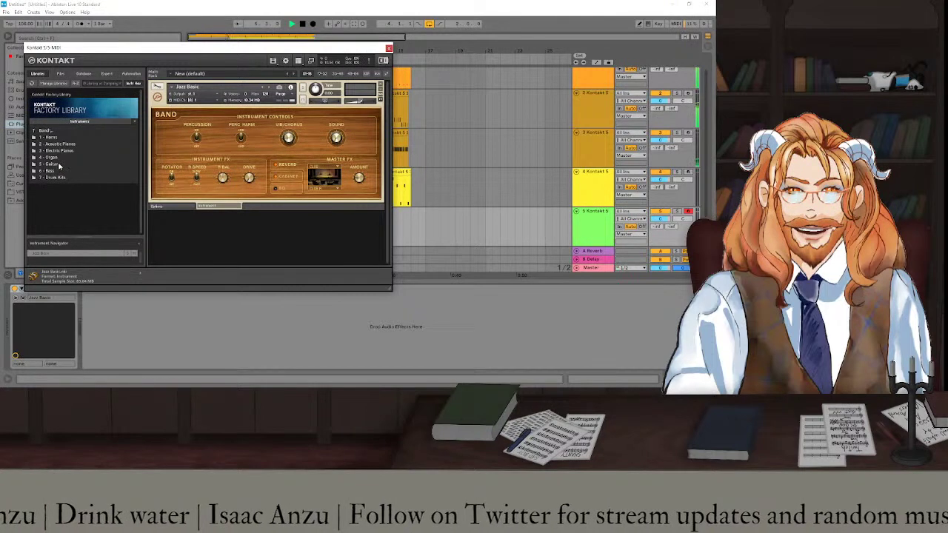
Load Ragtime Piano from the Acoustic Pianos folder into Kontakt in place of Jazz Basic.
double_click(61, 144)
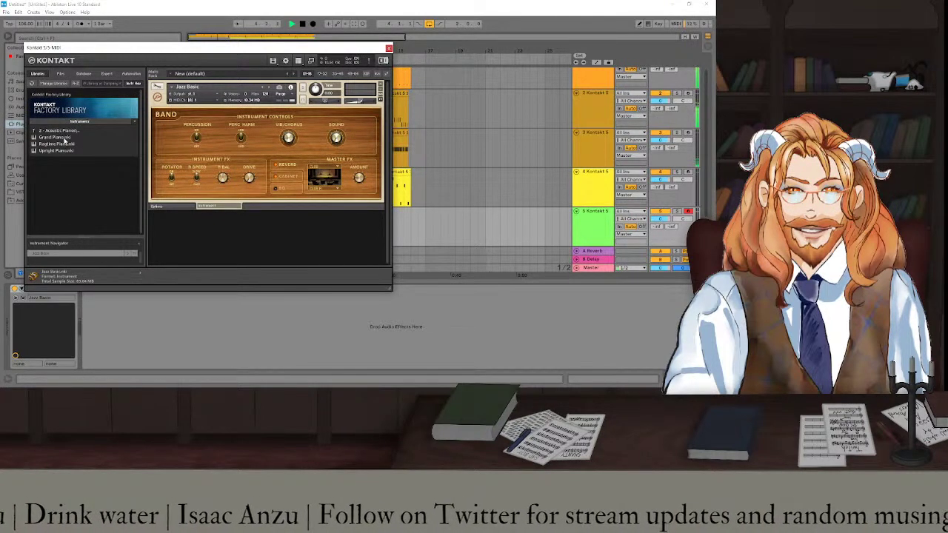
double_click(63, 144)
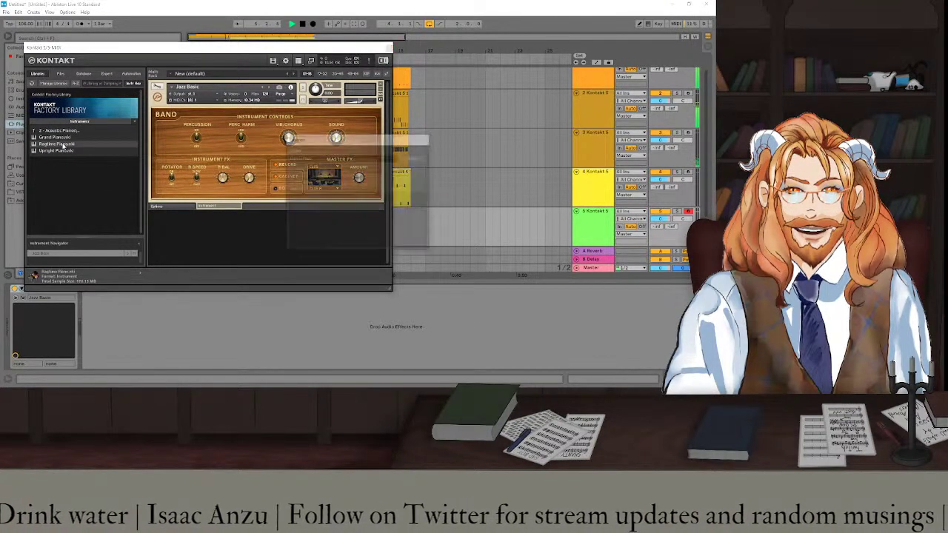
click(379, 217)
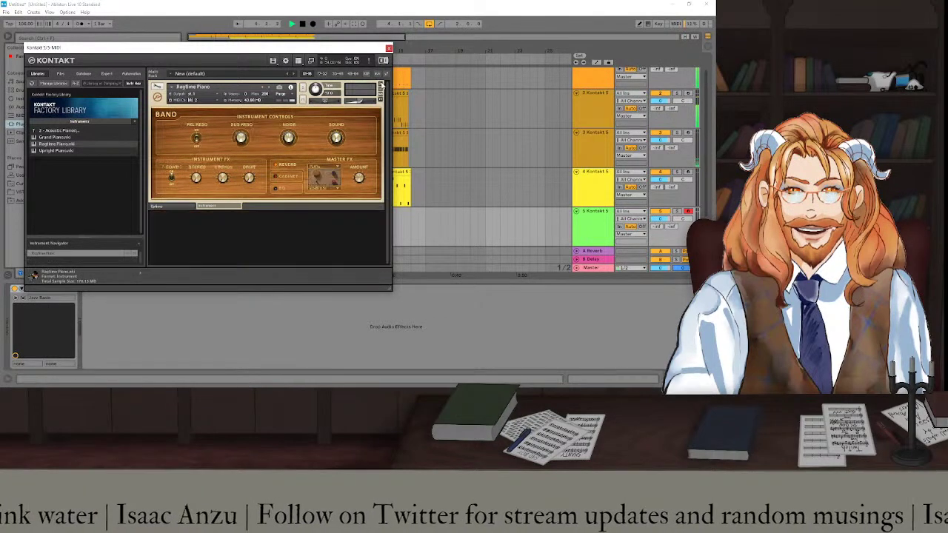
click(381, 87)
double_click(63, 145)
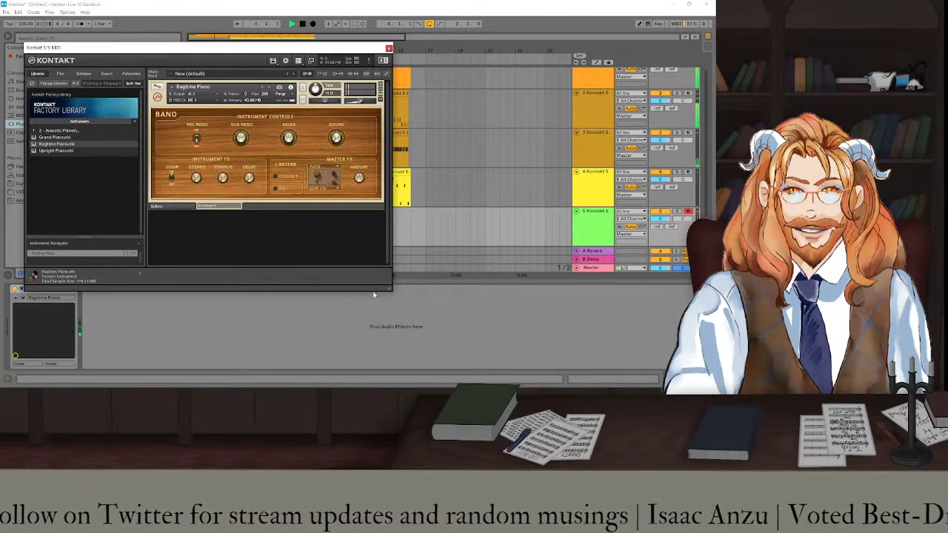
Clear the loaded instruments from Kontakt and load Upright Piano as the only instrument on the fifth track.
double_click(72, 150)
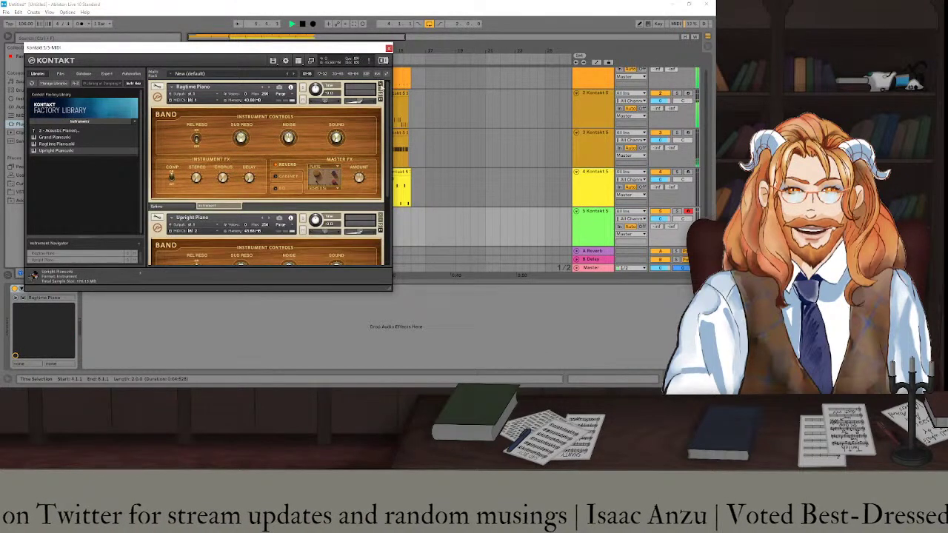
click(380, 86)
click(381, 86)
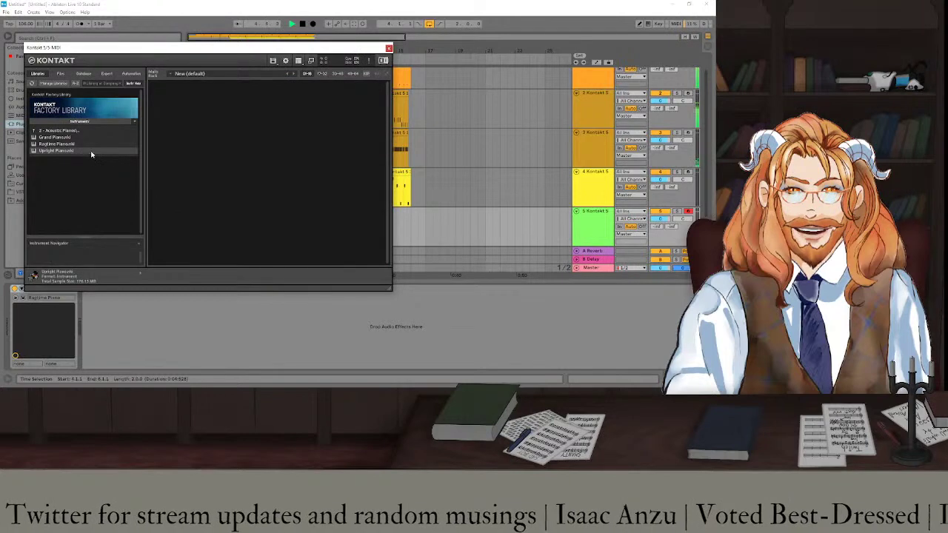
double_click(72, 150)
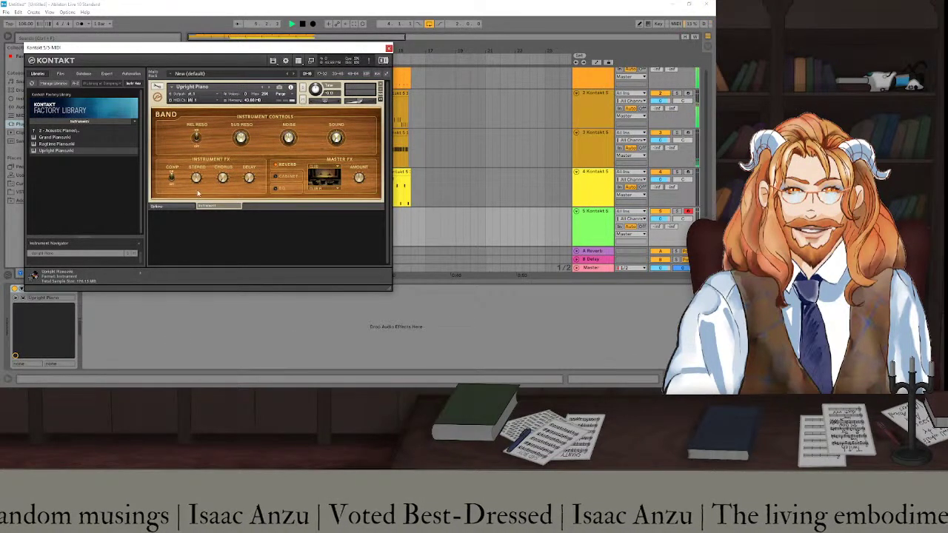
click(388, 48)
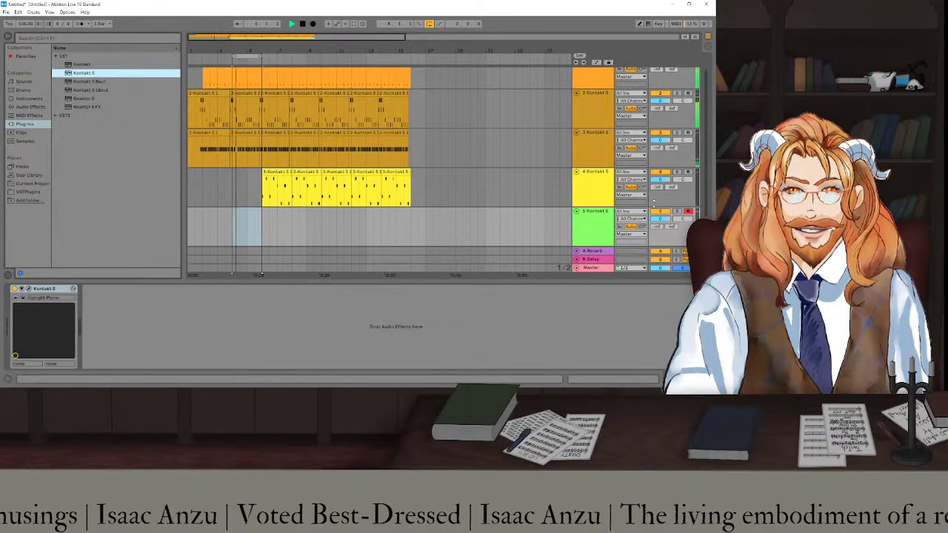
click(23, 288)
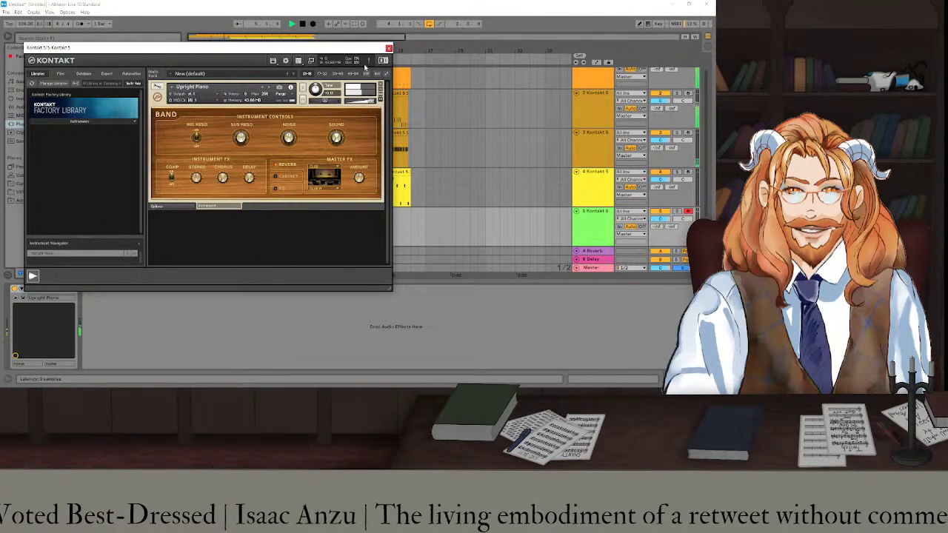
click(388, 49)
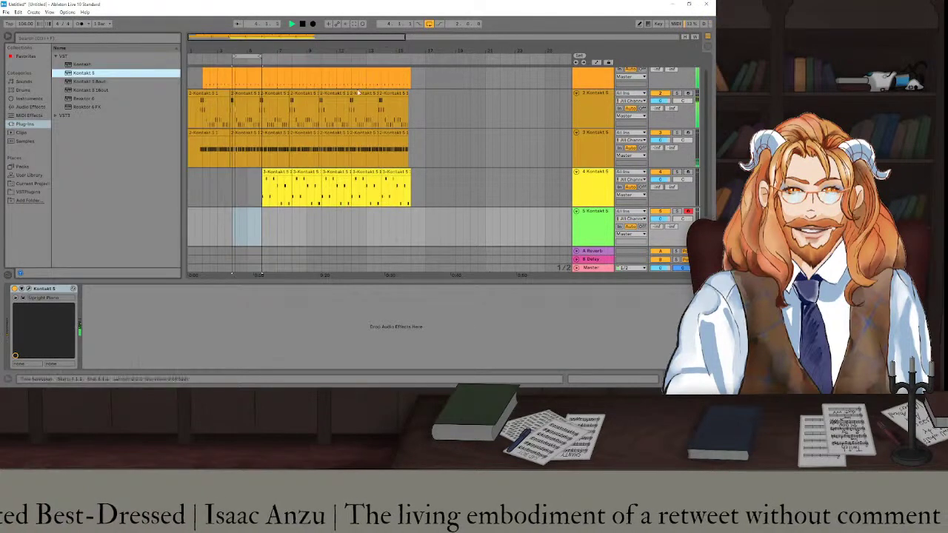
Copy the first saxophone clip one slot earlier to start at 4.1.1, and extend the loop to four bars.
drag(275, 171, 246, 174)
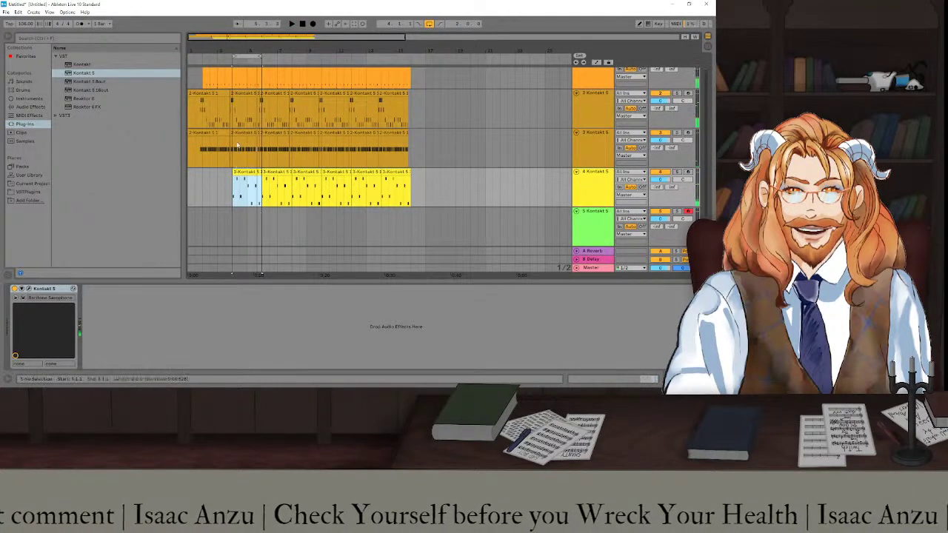
scroll(234, 96, up, 2)
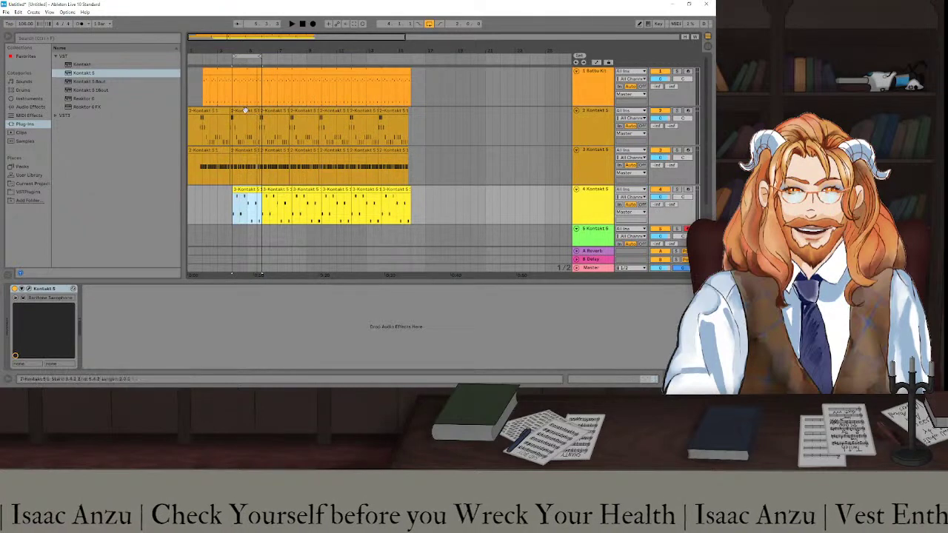
click(268, 58)
drag(268, 58, 291, 60)
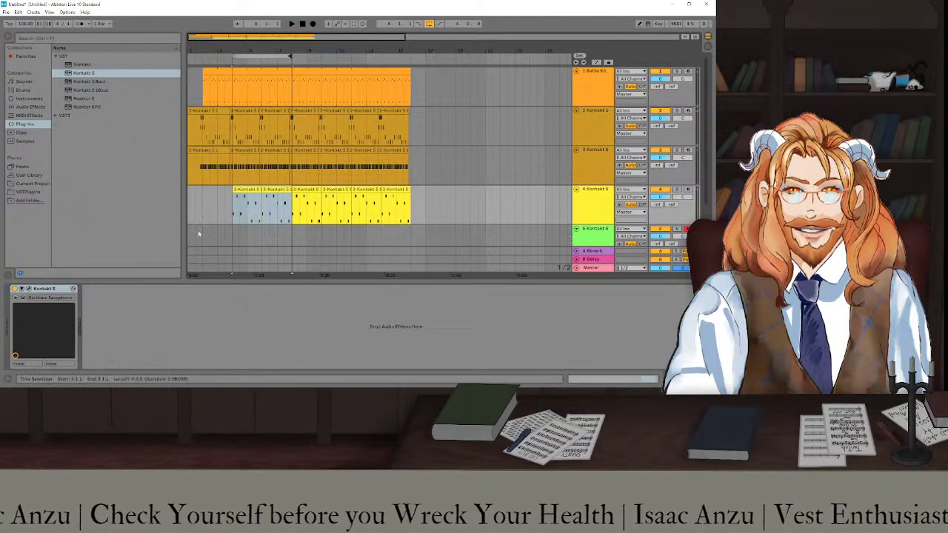
Record a piano part on the fifth track across the four-bar loop and open its clip in the note editor.
scroll(244, 225, down, 2)
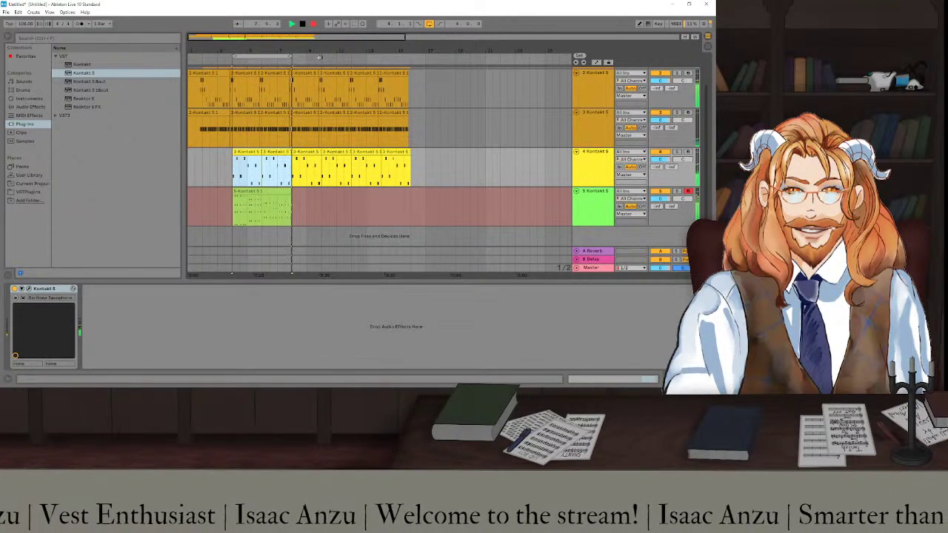
key(space)
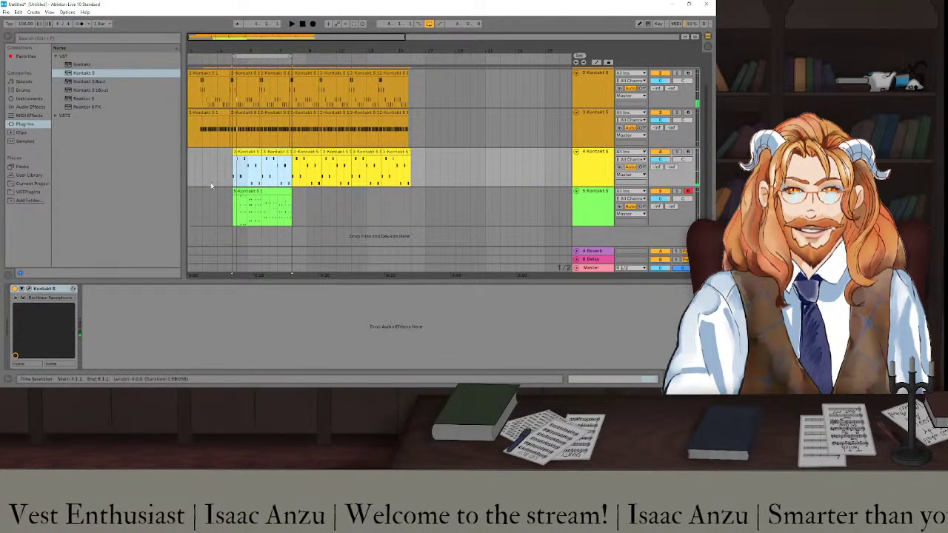
click(234, 202)
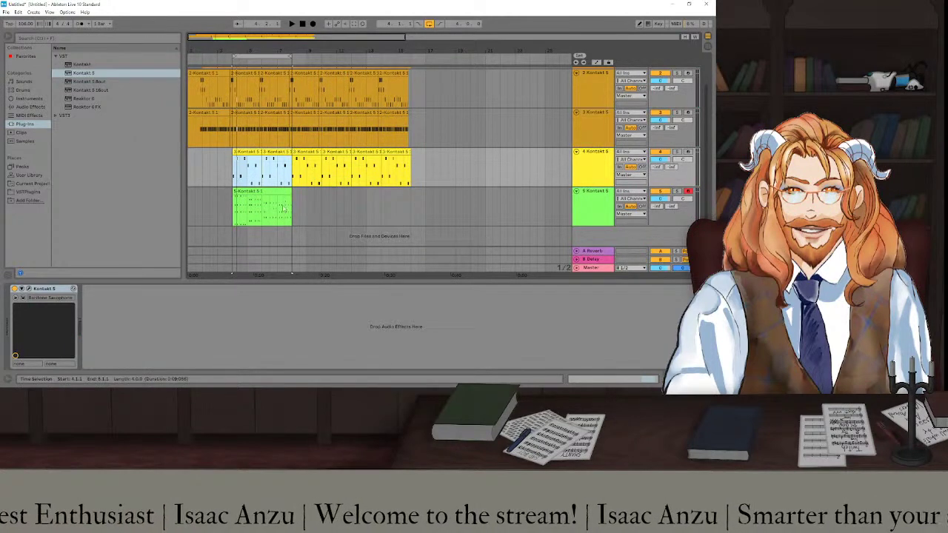
click(261, 192)
double_click(262, 193)
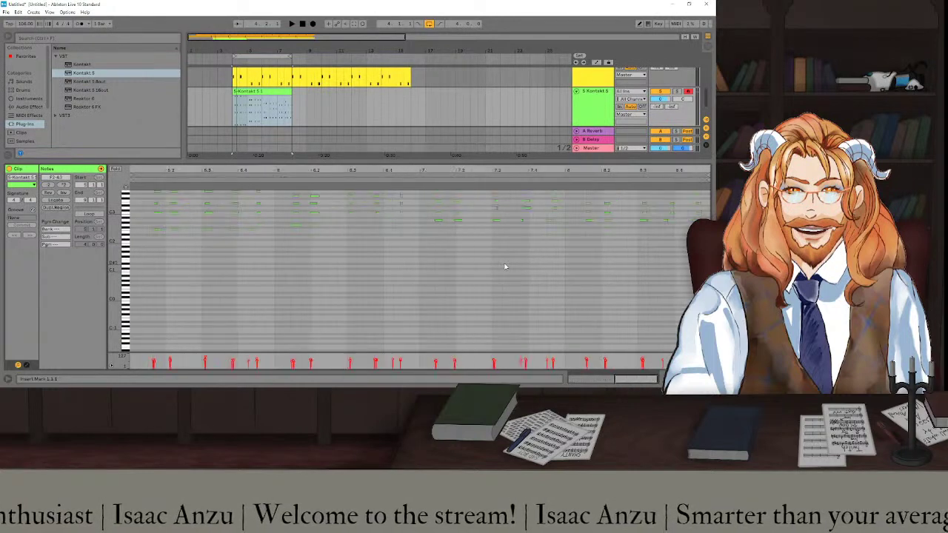
Move the two C3 notes at the start of bar 7 in the piano clip up to D3 and play it back.
scroll(445, 259, down, 2)
scroll(485, 263, up, 3)
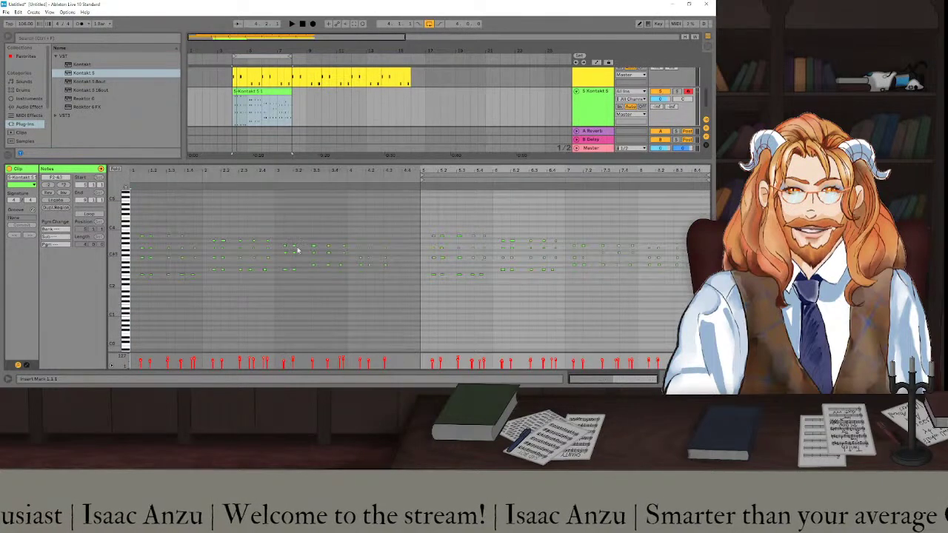
scroll(559, 267, up, 5)
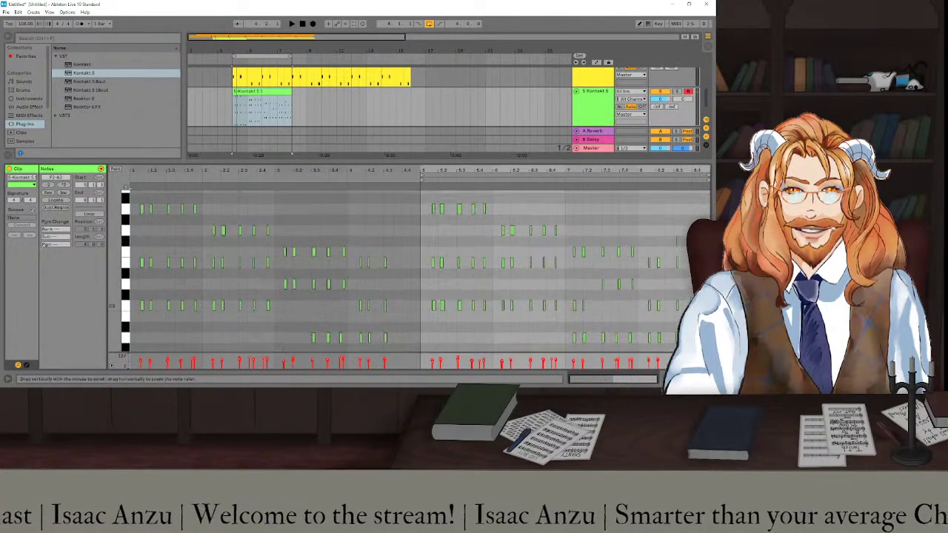
scroll(505, 278, down, 2)
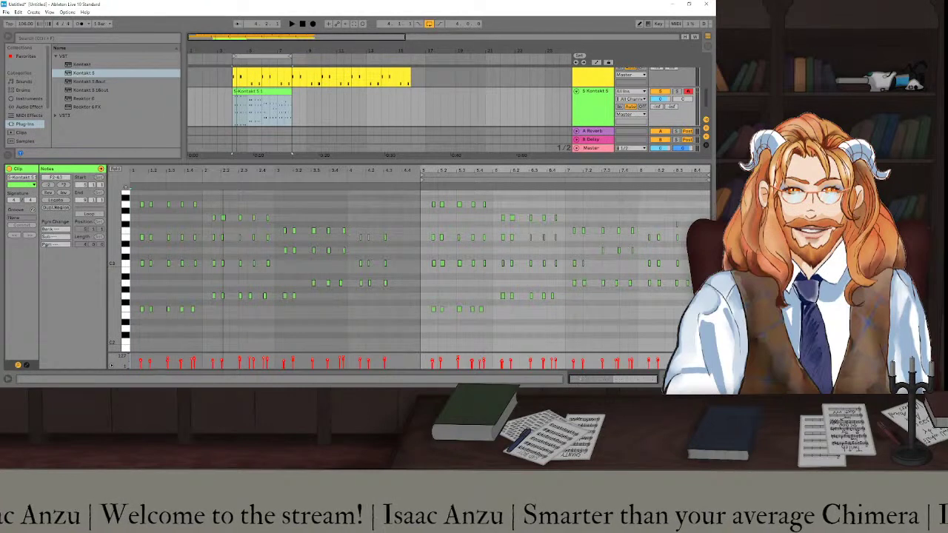
click(675, 223)
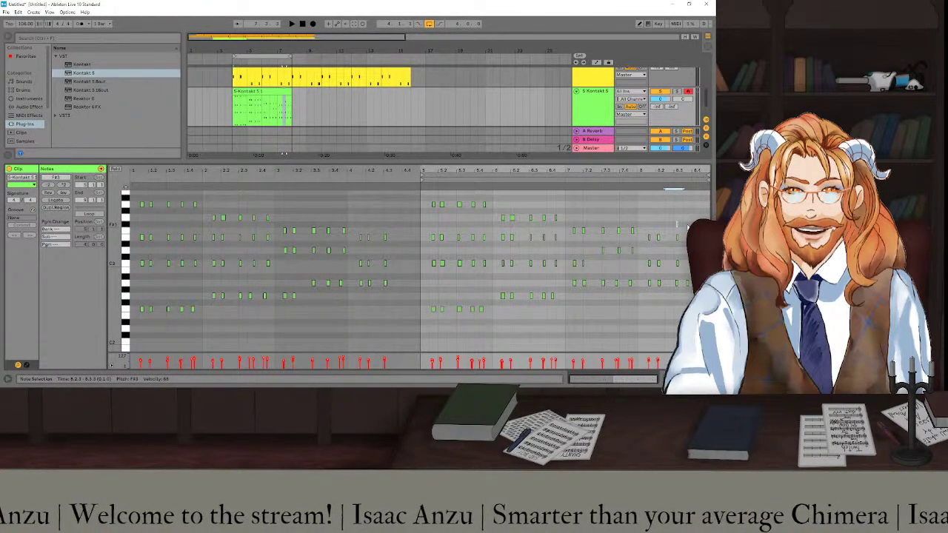
click(572, 264)
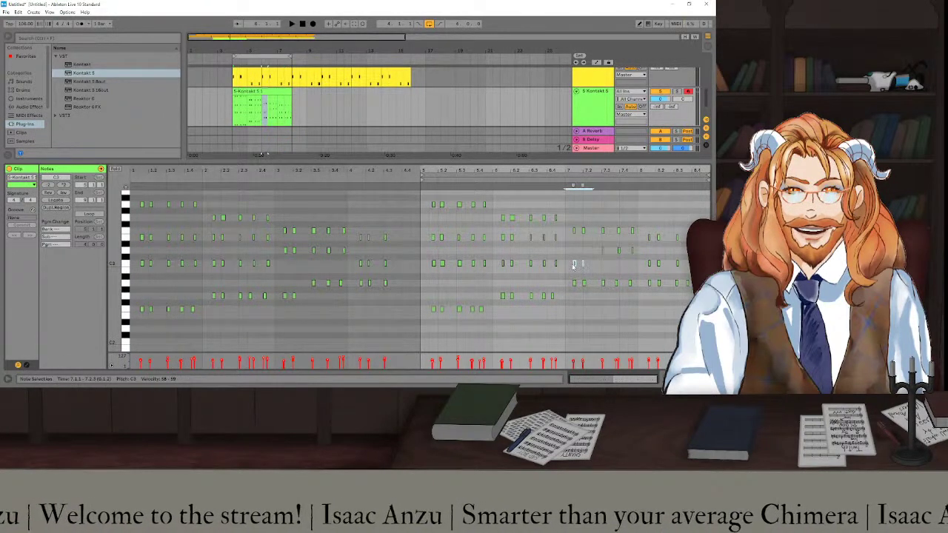
key(plus)
key(plus)
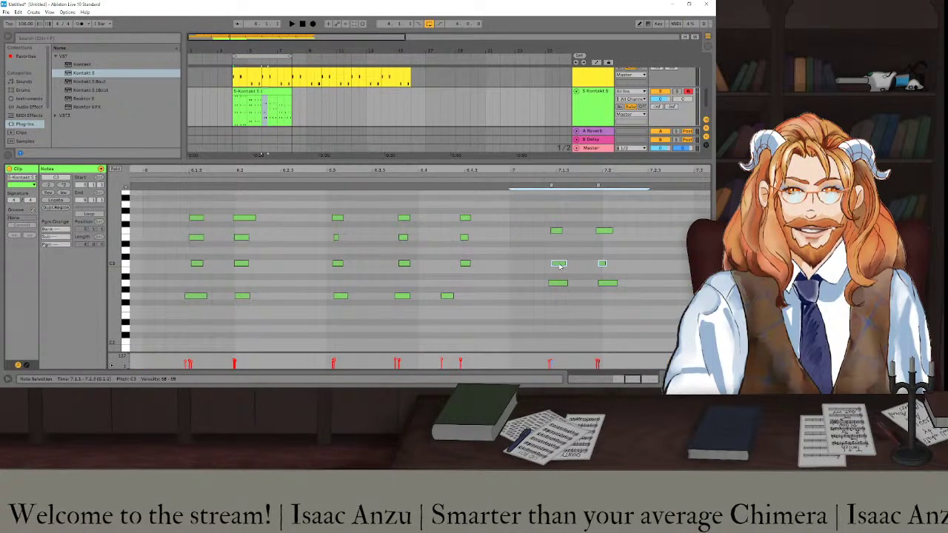
drag(560, 267, 561, 260)
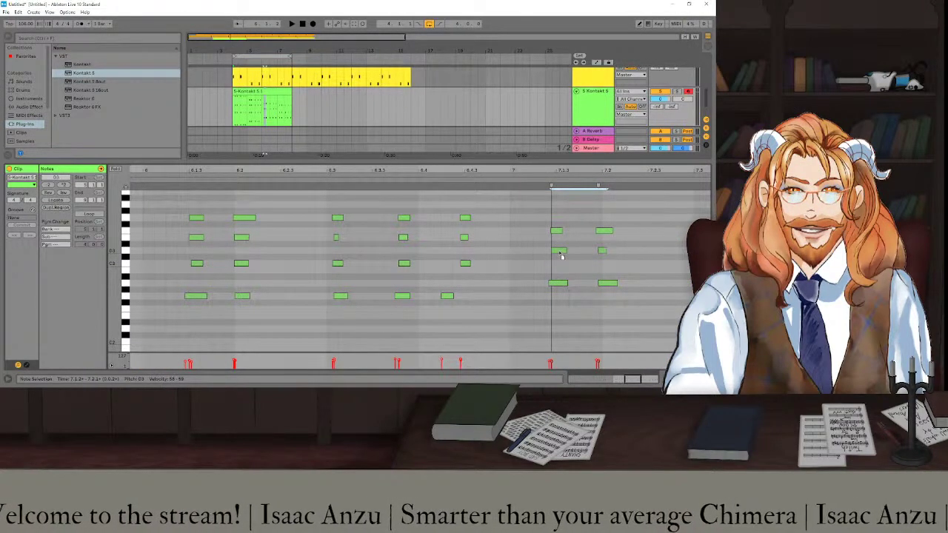
key(minus)
key(minus)
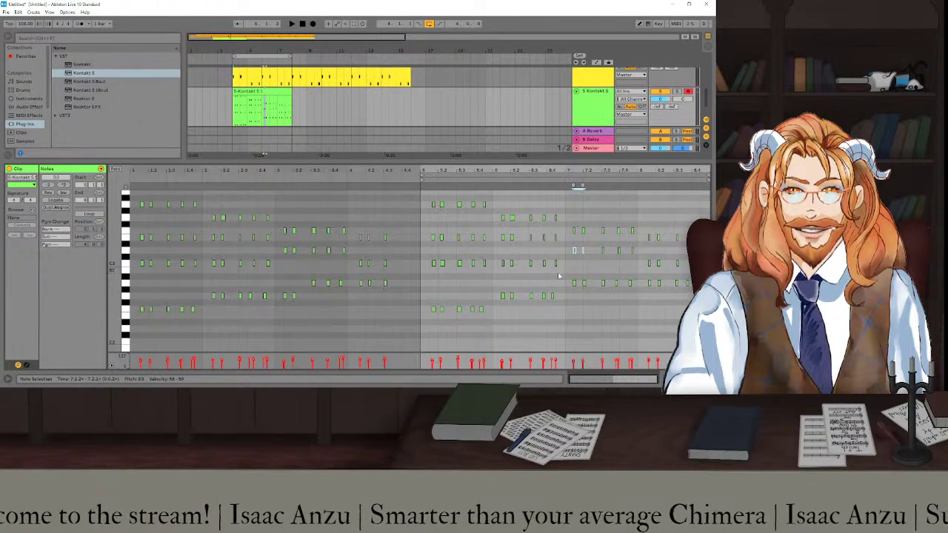
key(space)
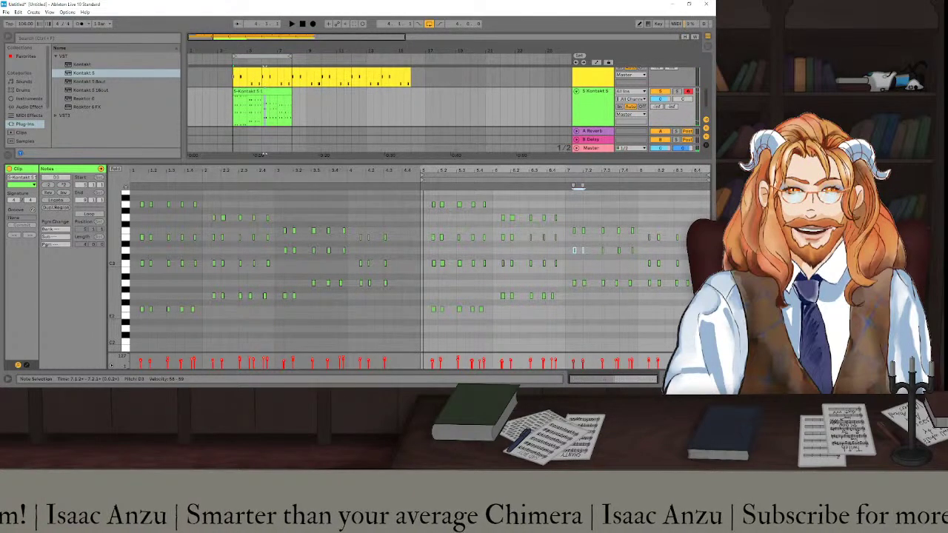
Select all the notes in the piano clip and undo the last change to them.
drag(676, 330, 459, 224)
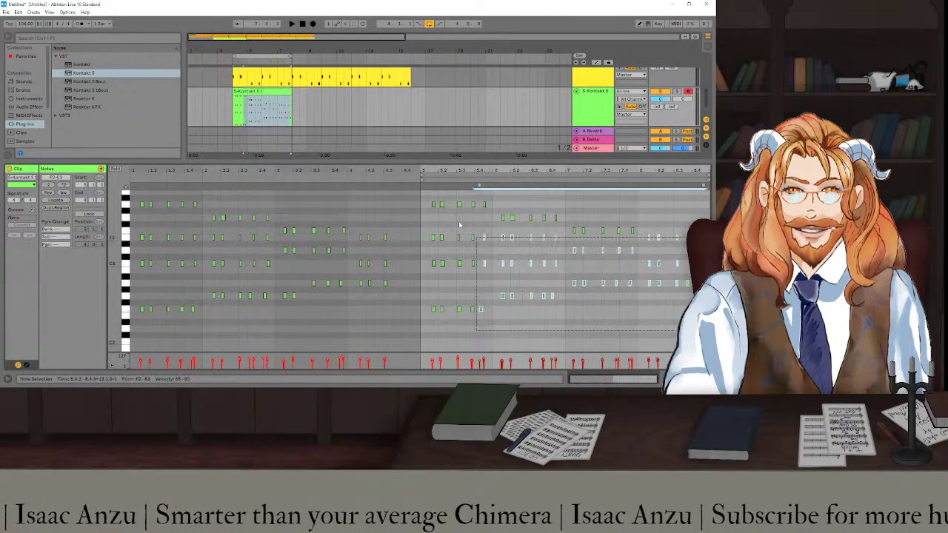
key(z)
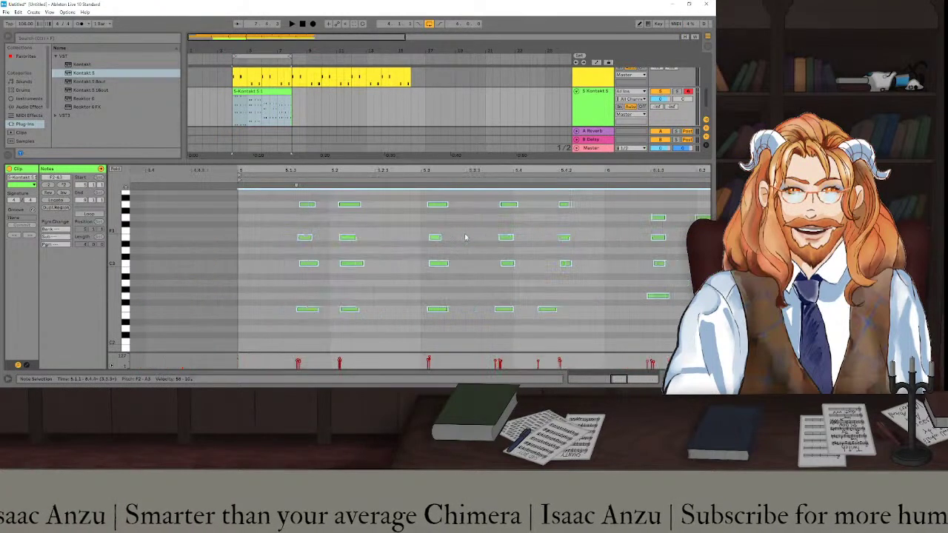
scroll(465, 238, up, 3)
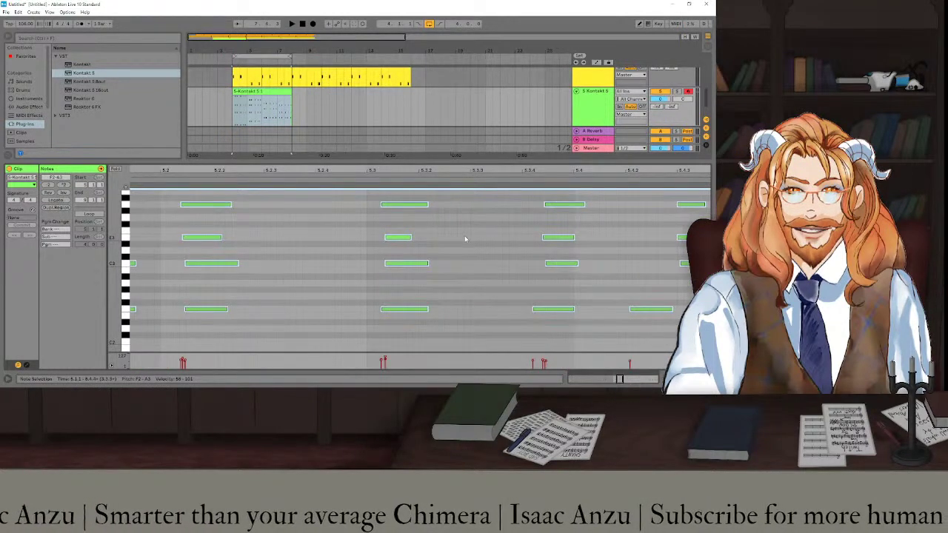
key(ctrl+z)
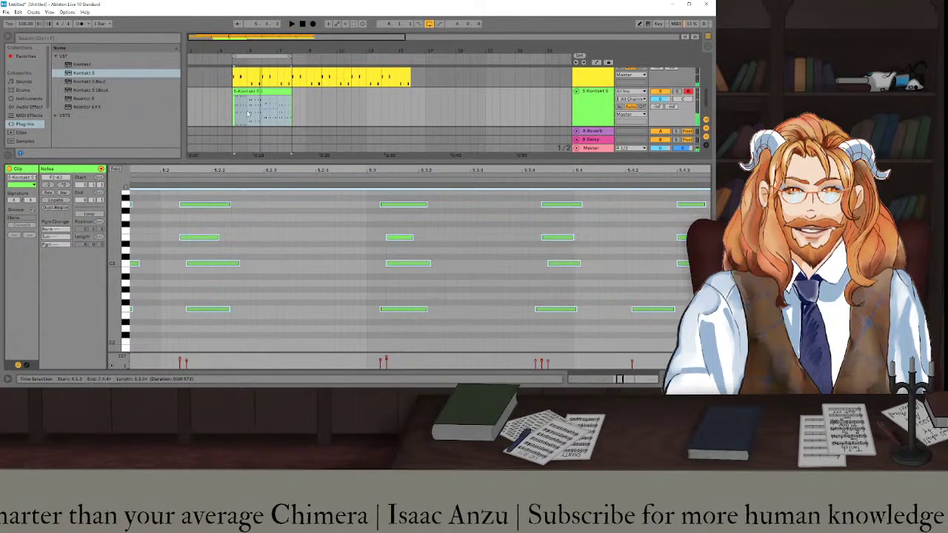
Examine the start of the second track's bass clip and play back from its first note at 4.4.2.
scroll(248, 113, up, 3)
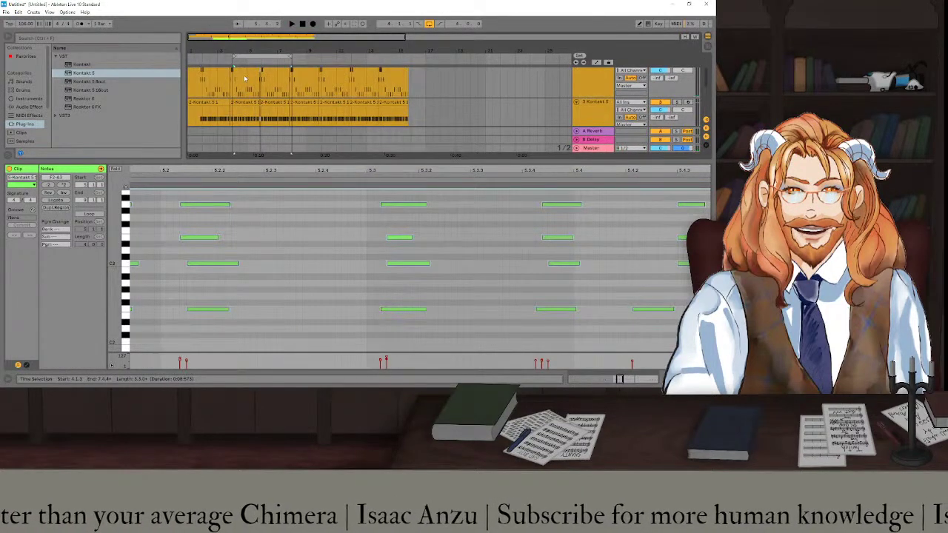
scroll(244, 78, up, 2)
click(245, 81)
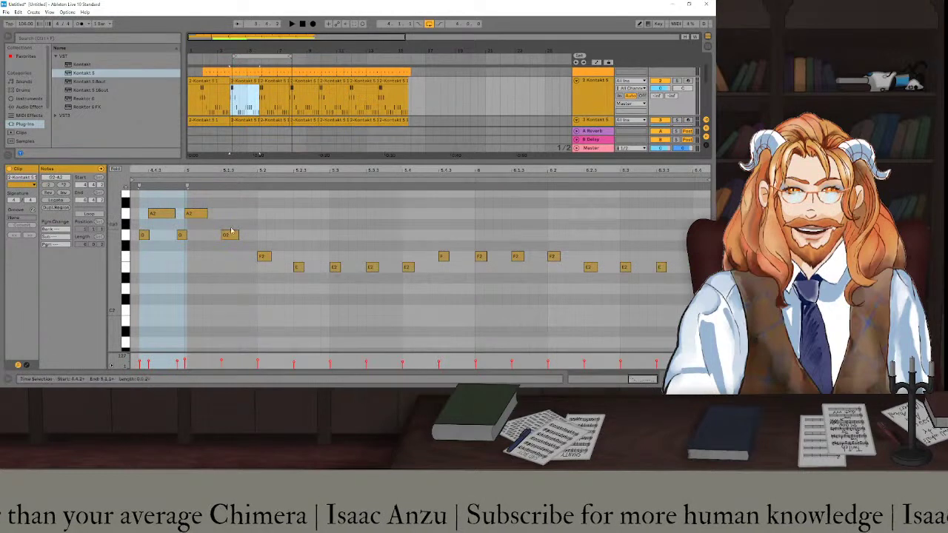
scroll(177, 246, up, 10)
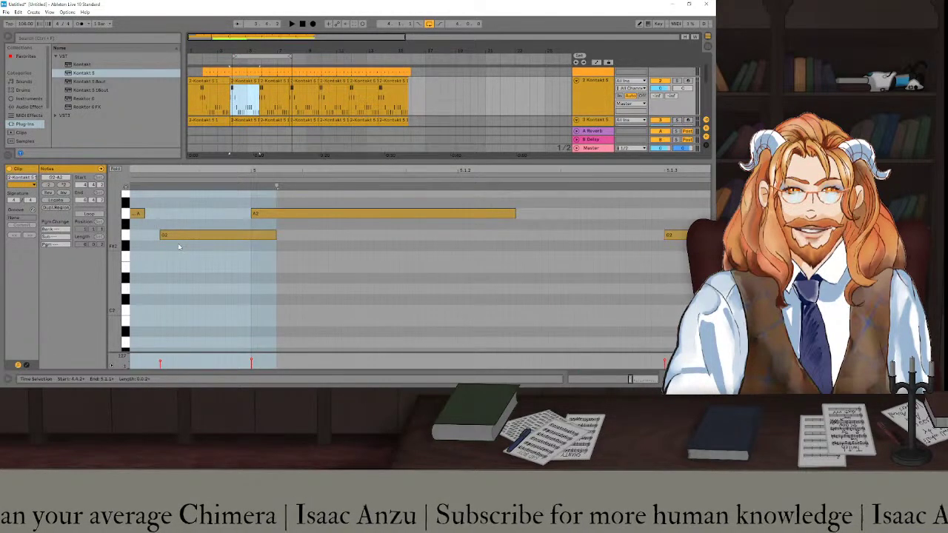
scroll(196, 274, left, 5)
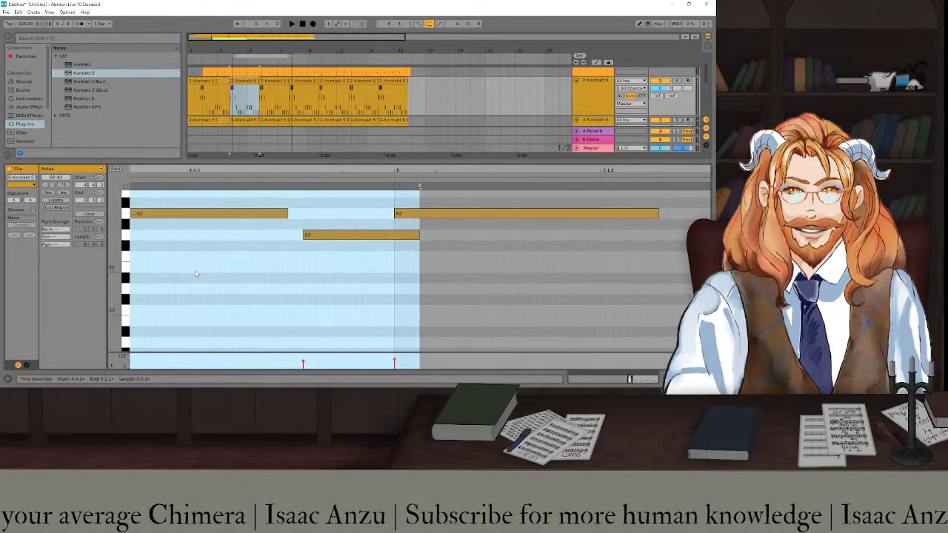
scroll(197, 274, left, 3)
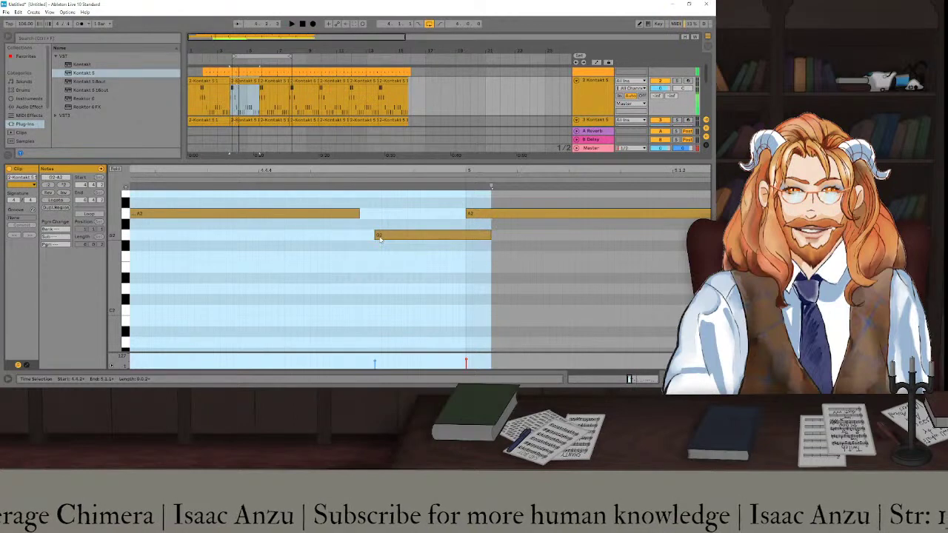
scroll(368, 265, left, 9)
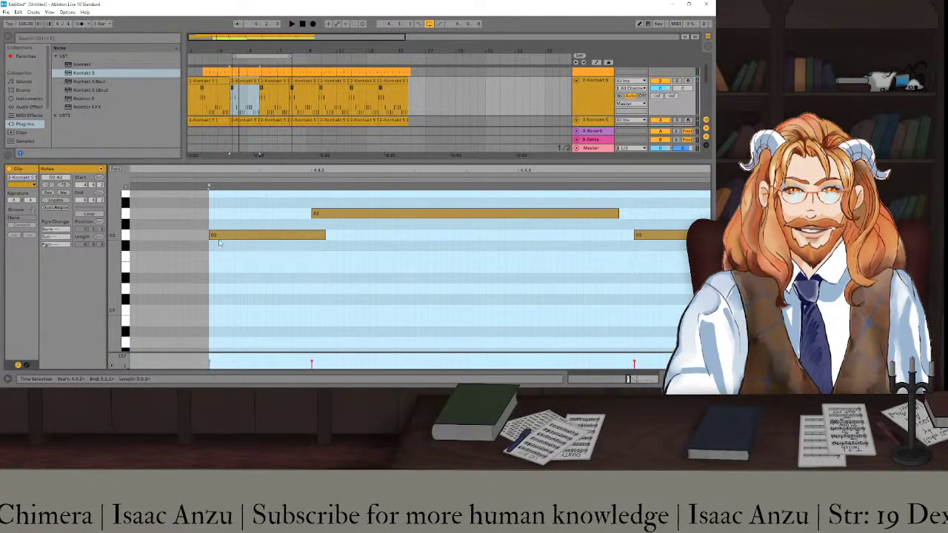
click(208, 205)
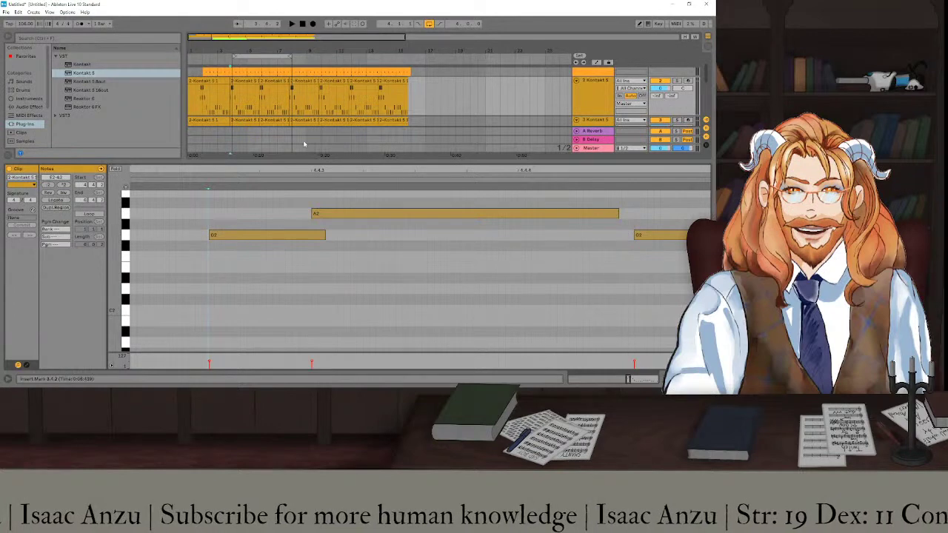
key(ctrl+d)
key(ctrl+d)
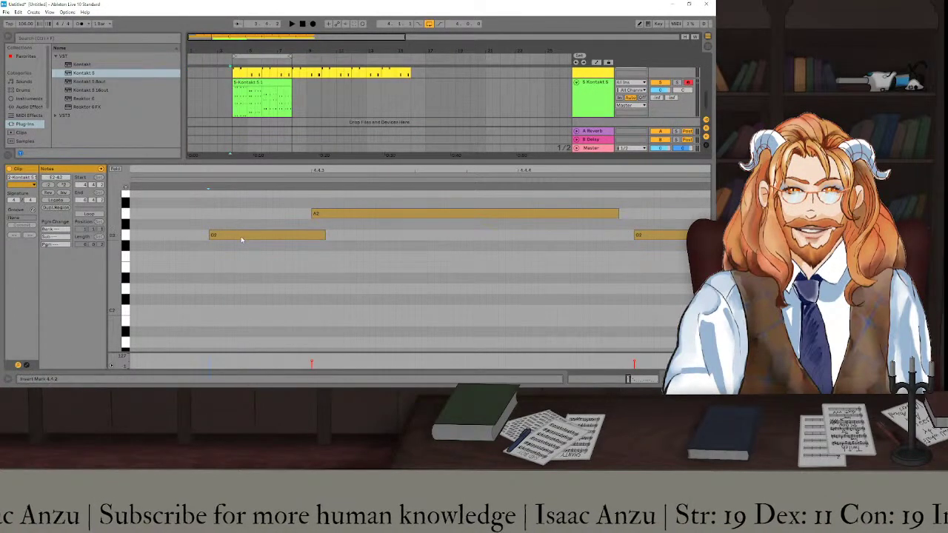
key(space)
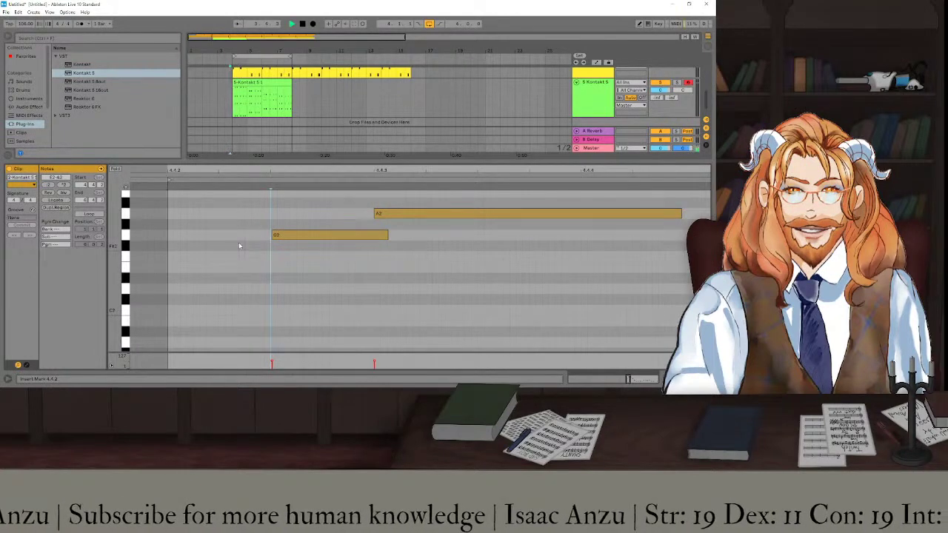
Reopen the piano clip on the fifth track, quantize all of its notes, and play it back.
click(245, 83)
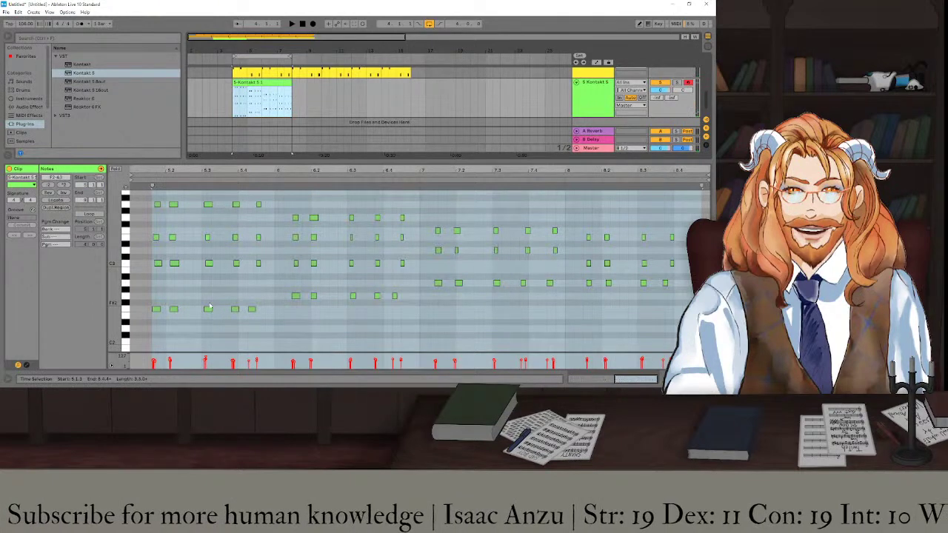
scroll(215, 310, up, 5)
scroll(215, 309, left, 5)
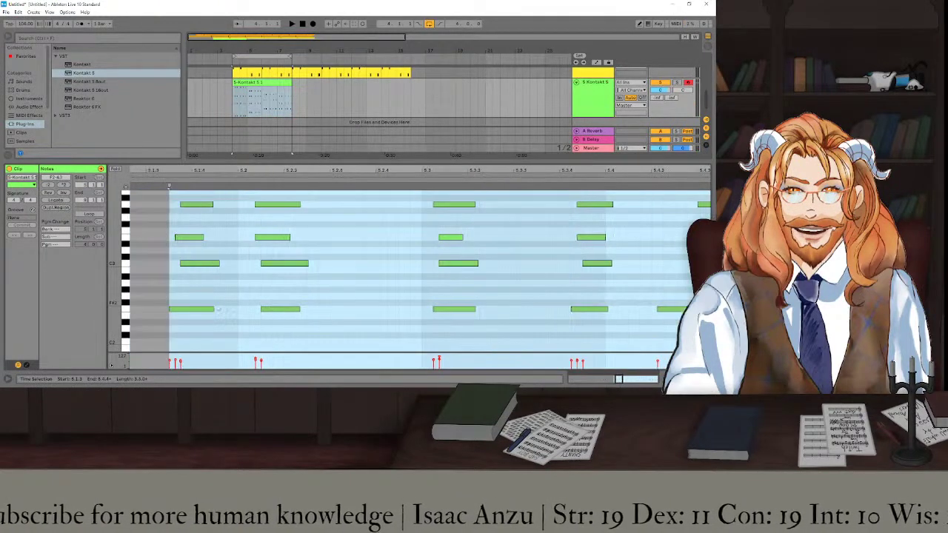
scroll(256, 306, up, 3)
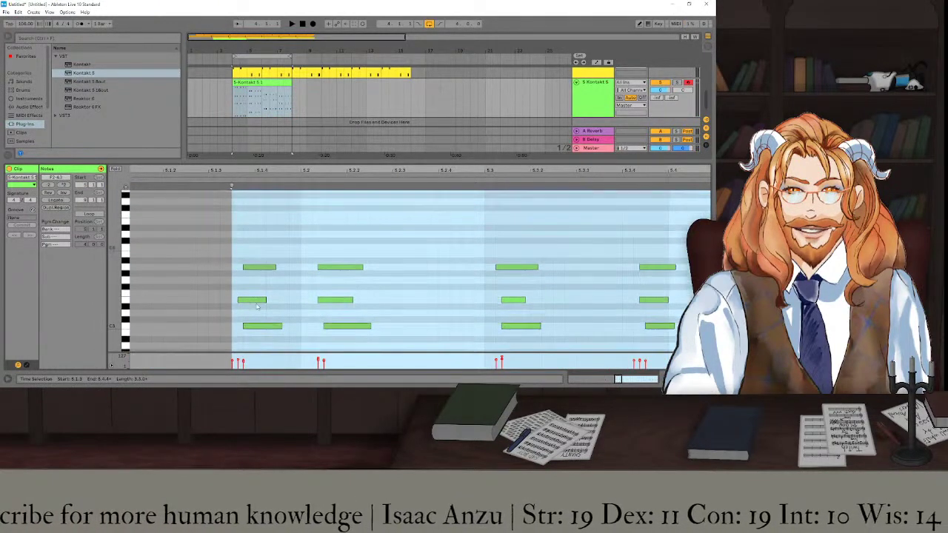
scroll(256, 306, down, 3)
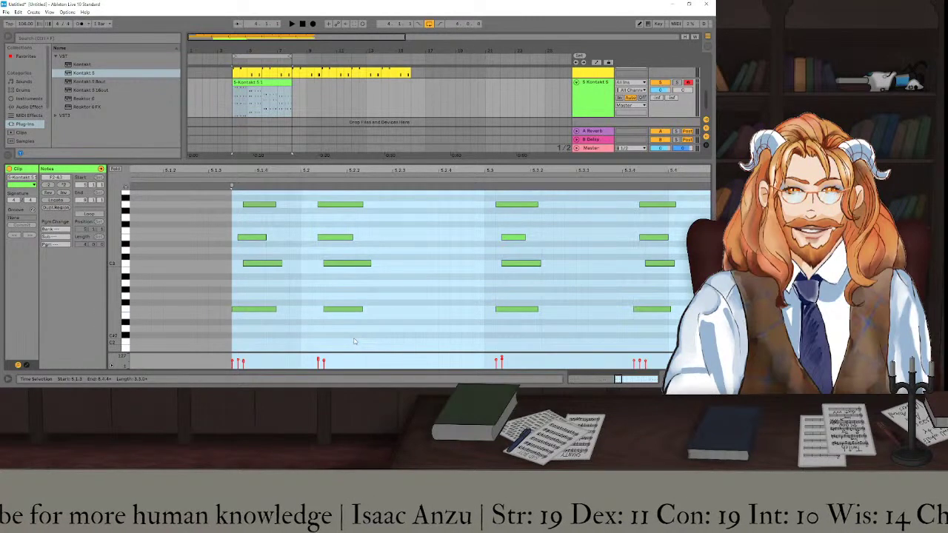
scroll(354, 342, down, 5)
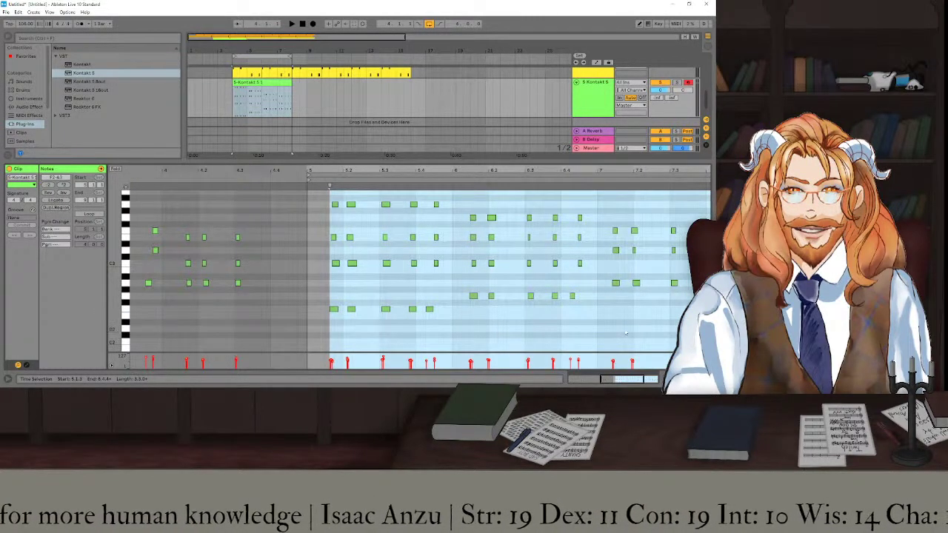
key(ctrl+a)
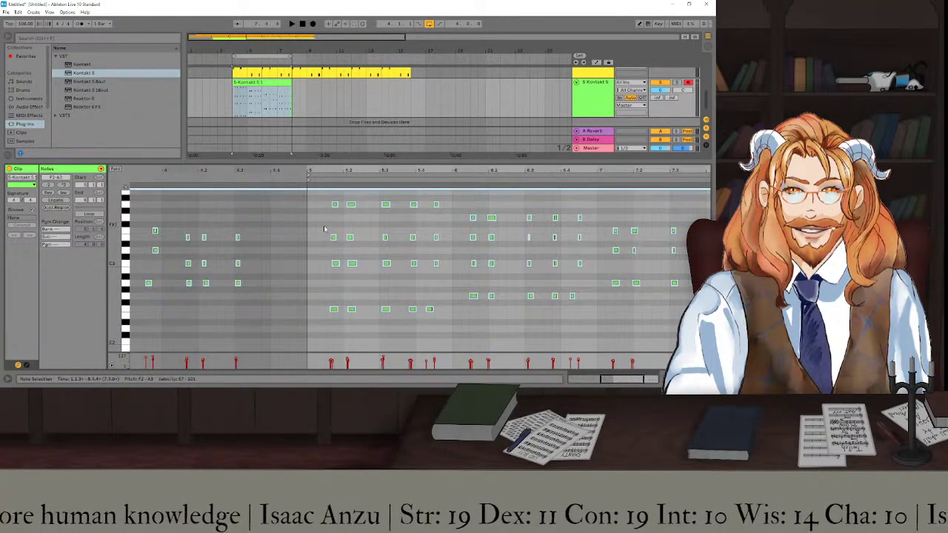
key(ctrl+u)
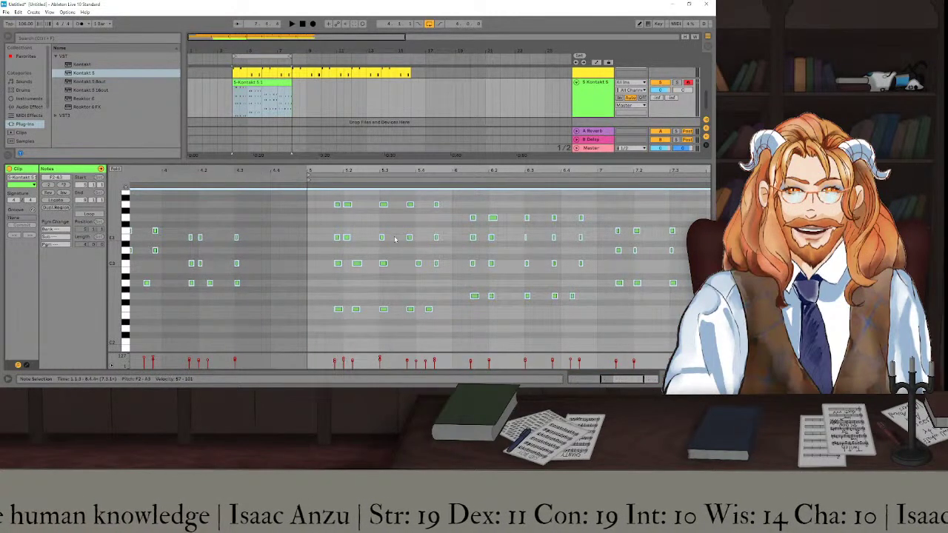
key(space)
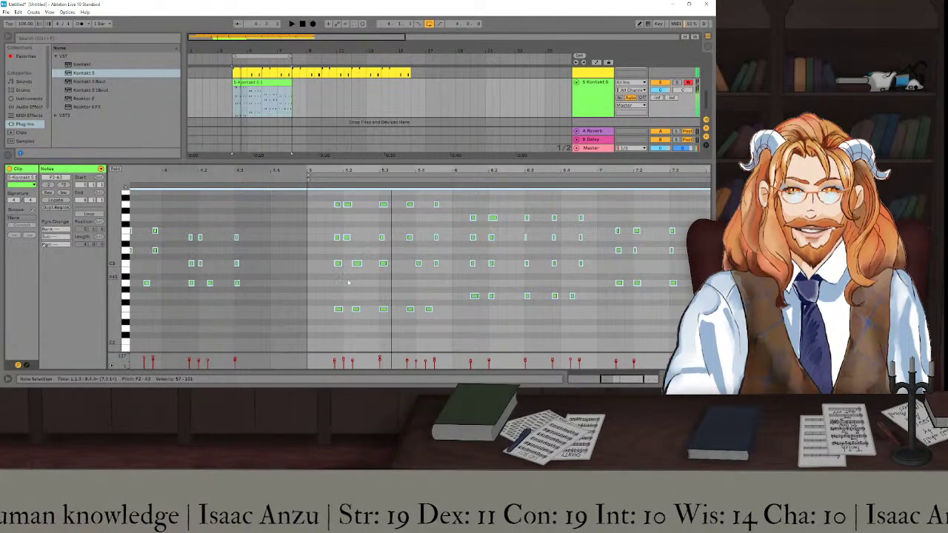
Move the late C3 and F2 notes of bar 5's second chord one sixteenth earlier to 5.2.1 and play back.
click(386, 274)
drag(362, 268, 353, 269)
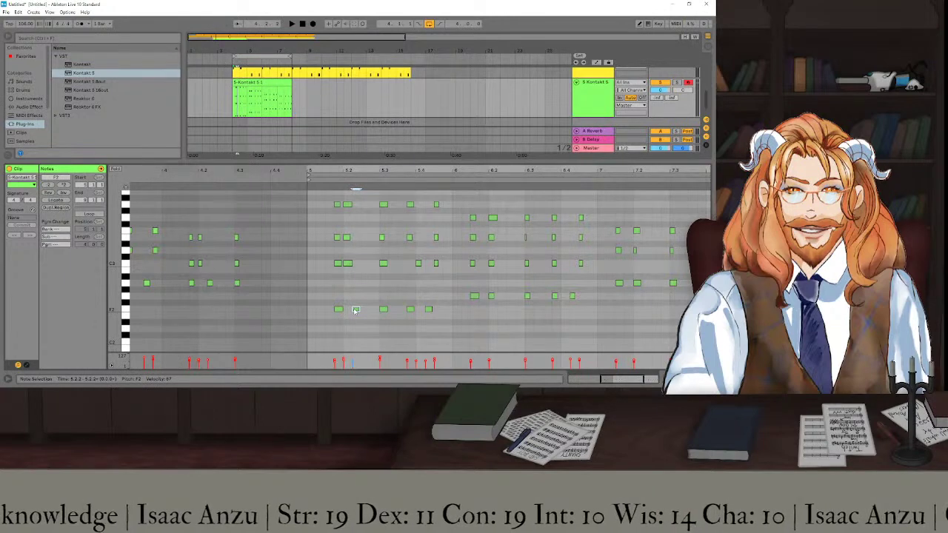
drag(353, 314, 347, 313)
key(space)
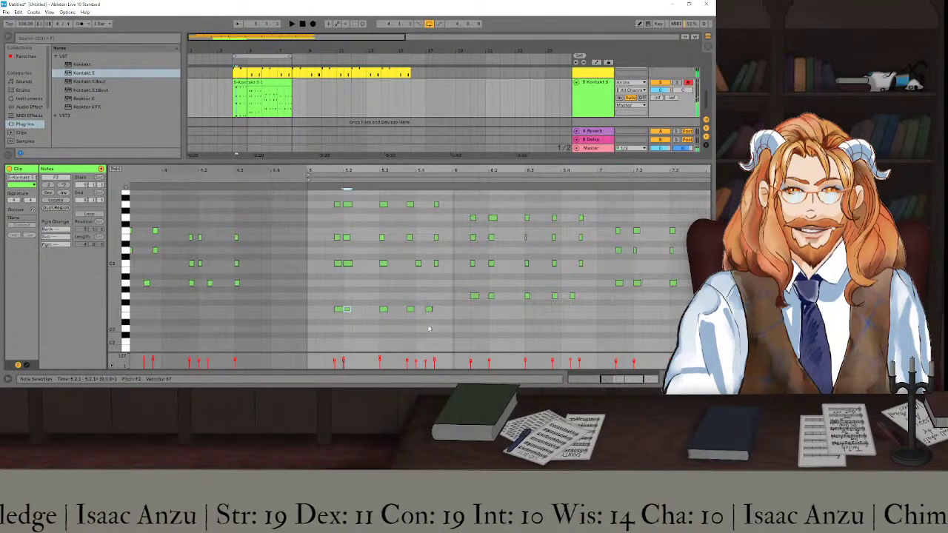
Move bar 5's late C3 to 5.3.4 and its last F2 one sixteenth later to join the final chord, and play back.
drag(419, 265, 412, 270)
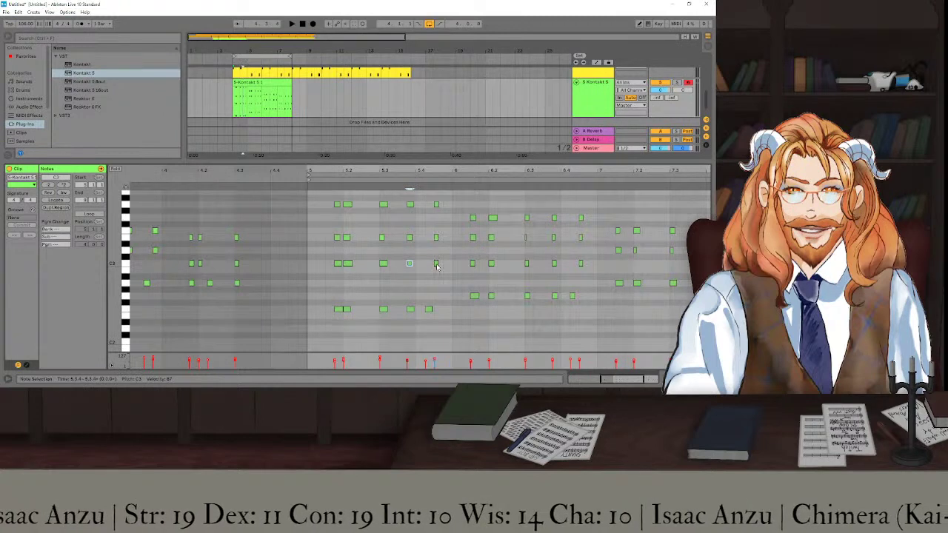
drag(428, 308, 438, 313)
key(space)
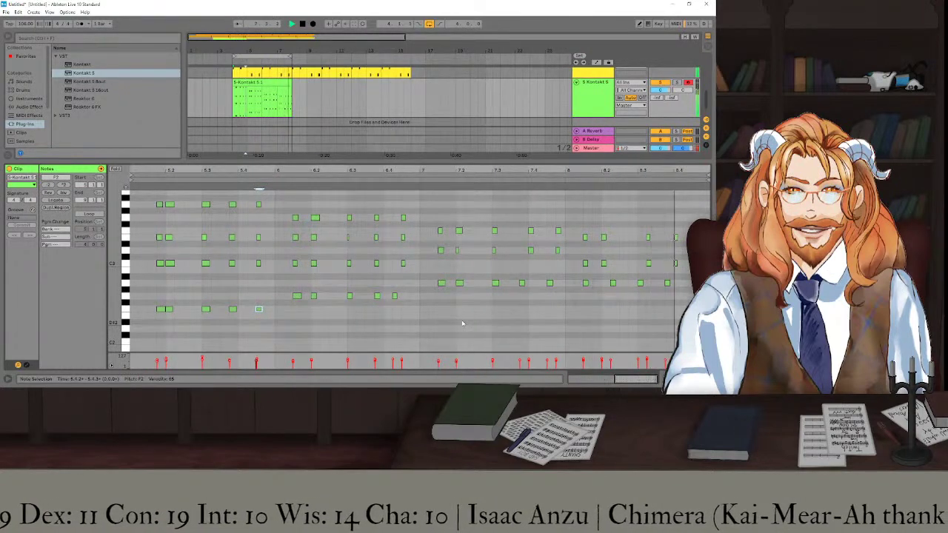
Move all four notes of bar 5's first piano chord one sixteenth earlier to 5.1.3 and play it back.
key(minus)
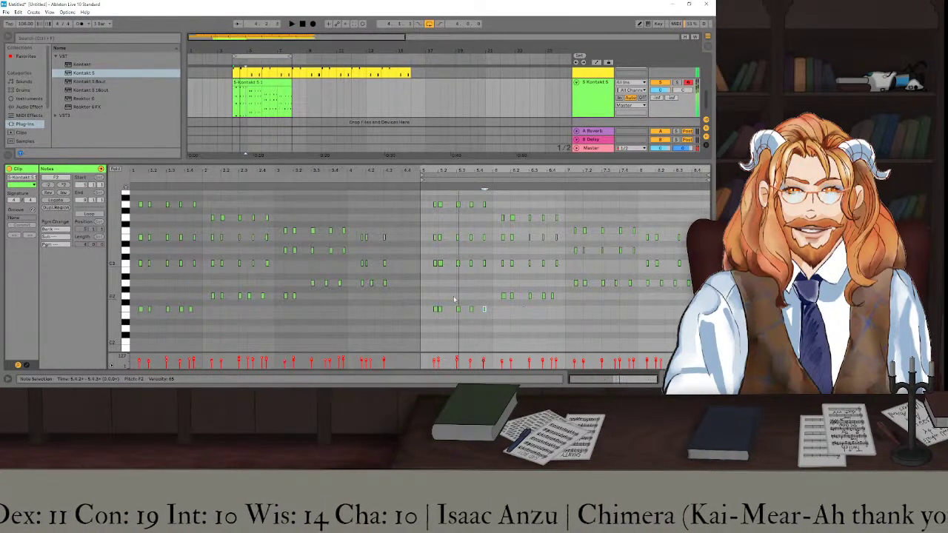
key(plus)
key(plus)
key(minus)
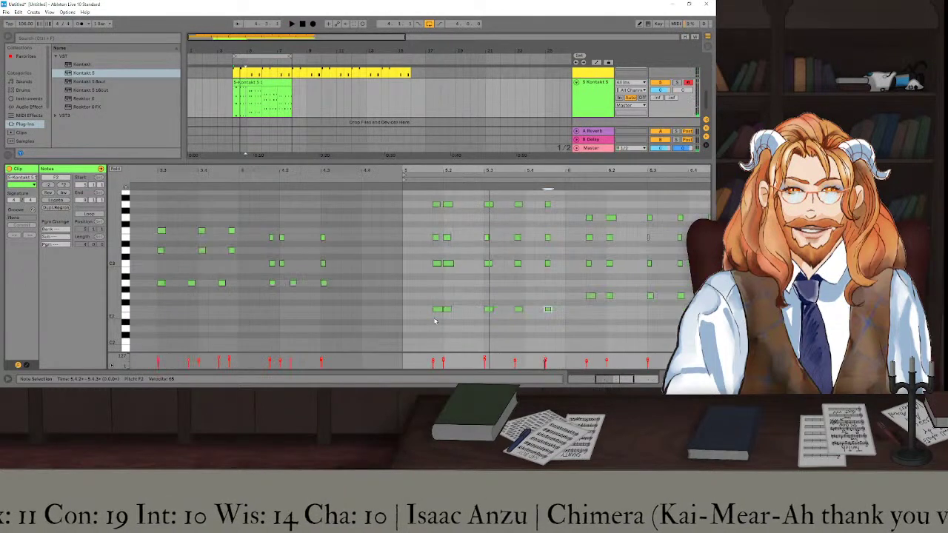
drag(437, 320, 434, 214)
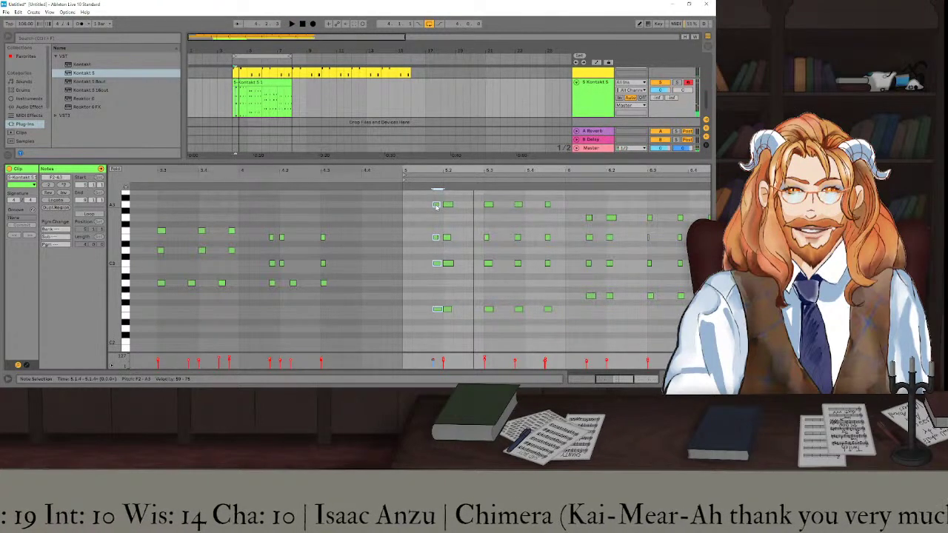
drag(436, 205, 427, 207)
key(space)
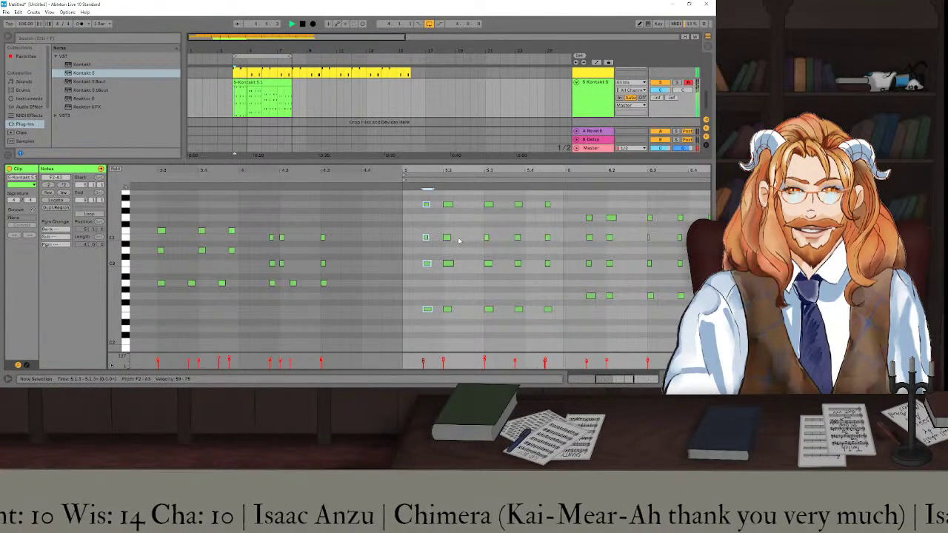
Move the last G2 note in bar 6 one sixteenth later to line up with the bar's final chord, and play back.
scroll(507, 282, right, 1)
scroll(507, 281, right, 5)
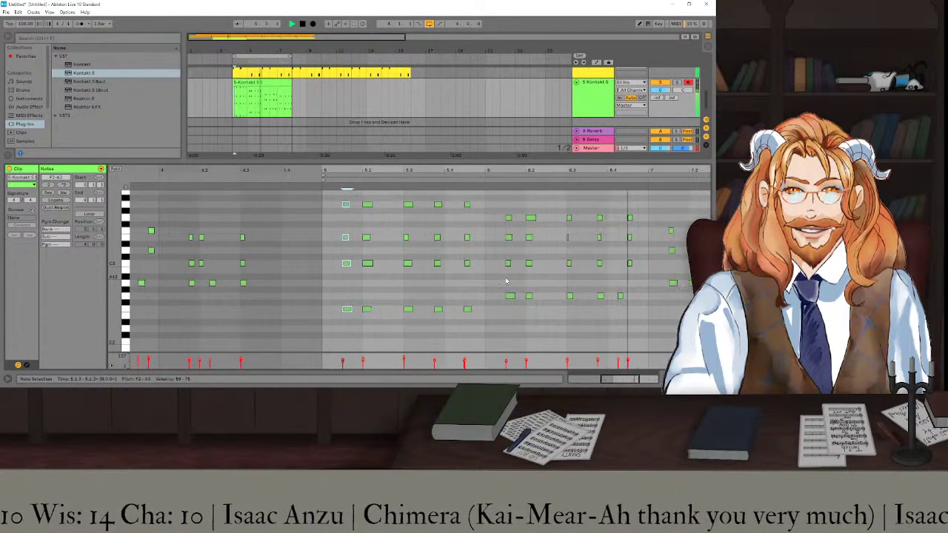
drag(540, 297, 551, 300)
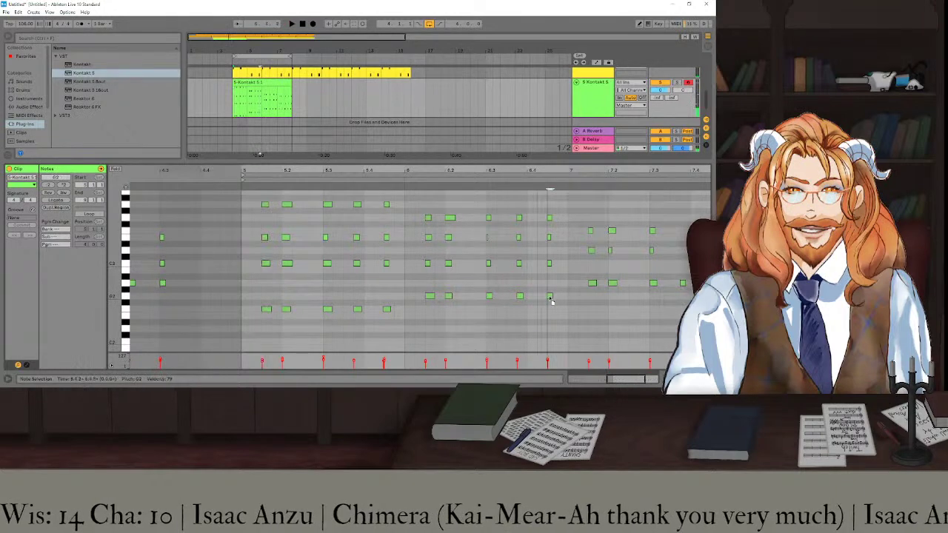
key(space)
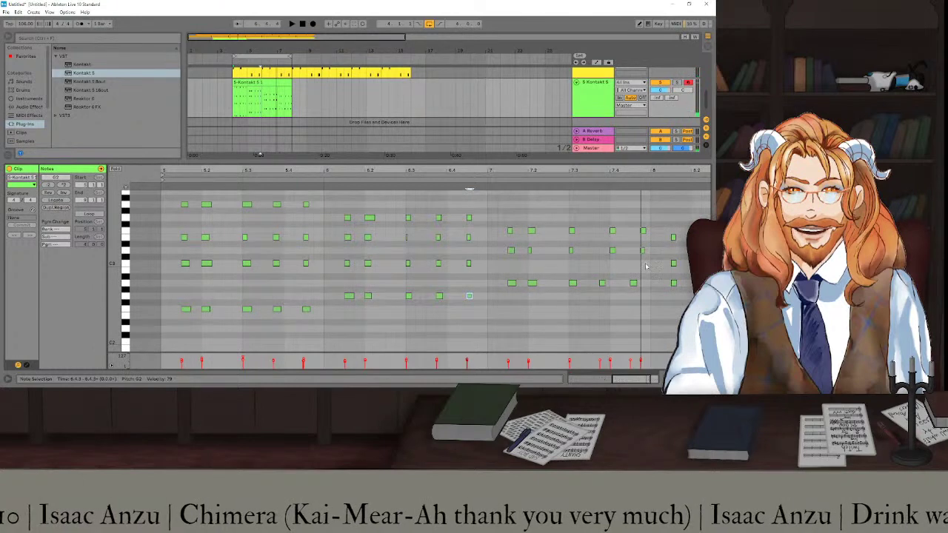
Move the D3 and F3 notes of bar 7's last two chords, bar 8's second A2, and bar 8's final C3 and E3 notes one sixteenth earlier.
drag(644, 265, 598, 226)
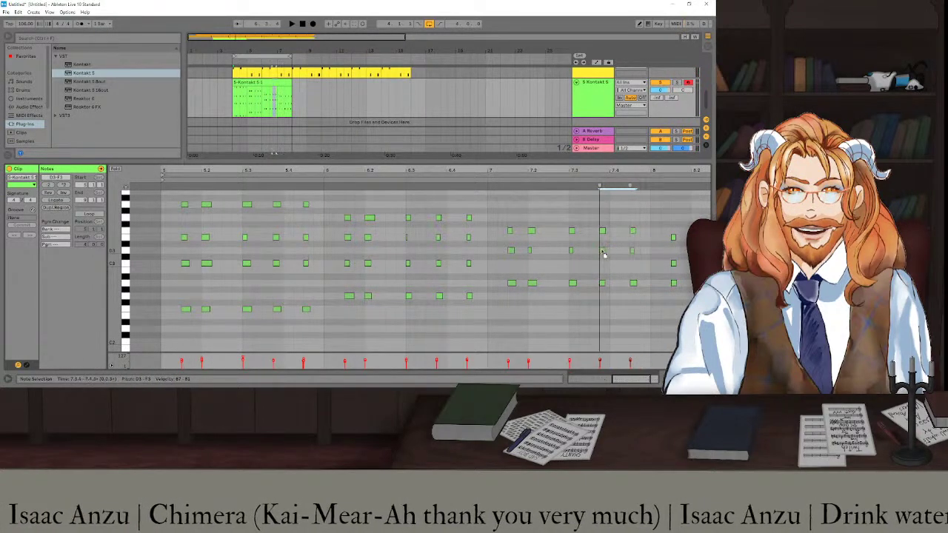
scroll(608, 273, right, 1)
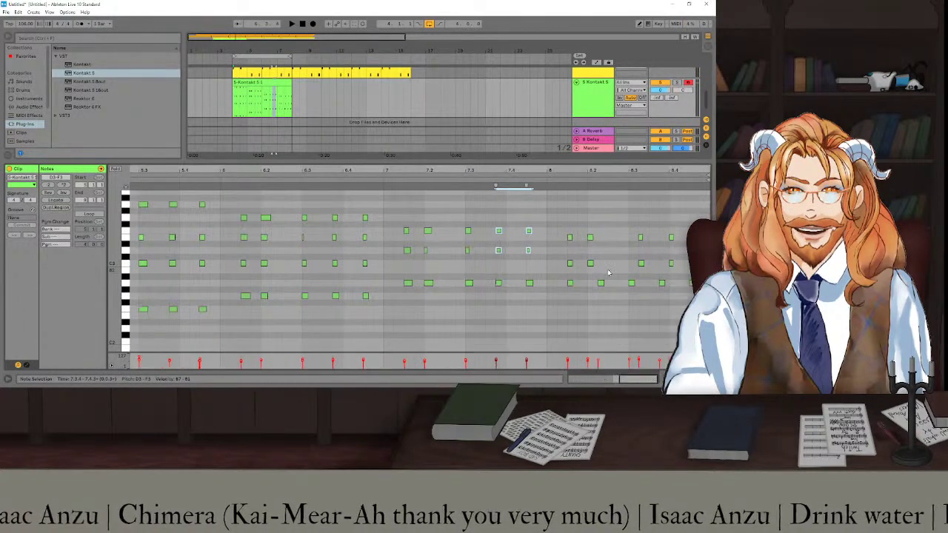
drag(602, 288, 594, 289)
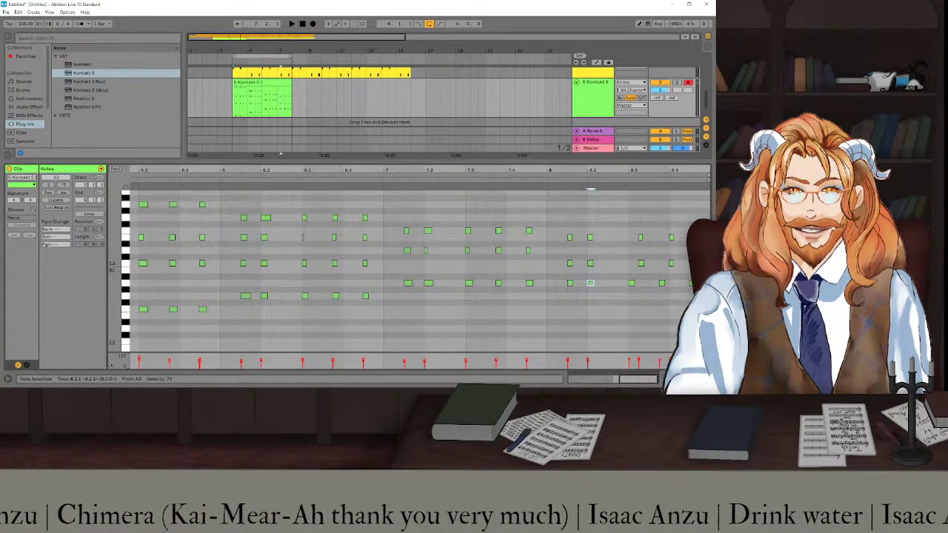
drag(672, 226, 633, 268)
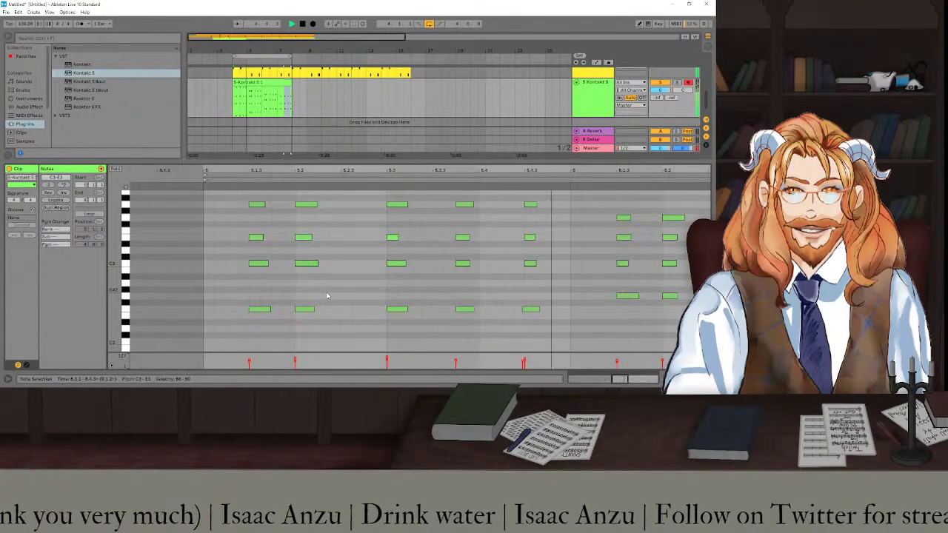
Move bar 5's F2 under the 5.3.4 chord earlier so it falls between 5.3.3 and 5.3.4, playing it back to check.
scroll(327, 296, up, 3)
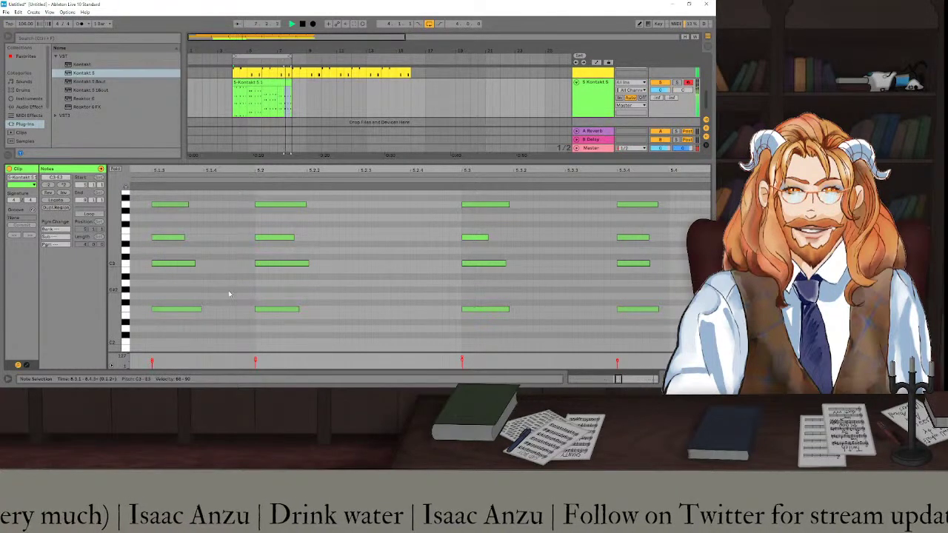
scroll(392, 268, right, 2)
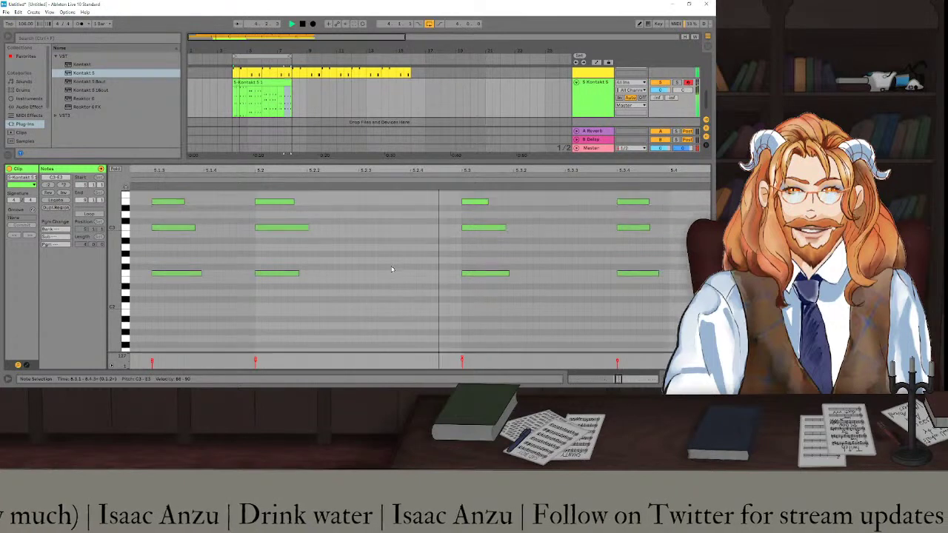
scroll(392, 268, right, 3)
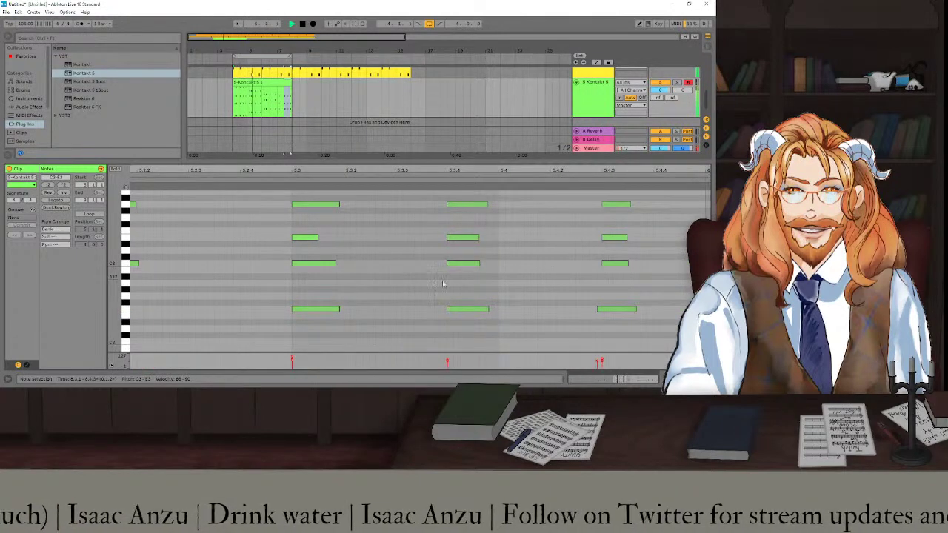
click(466, 262)
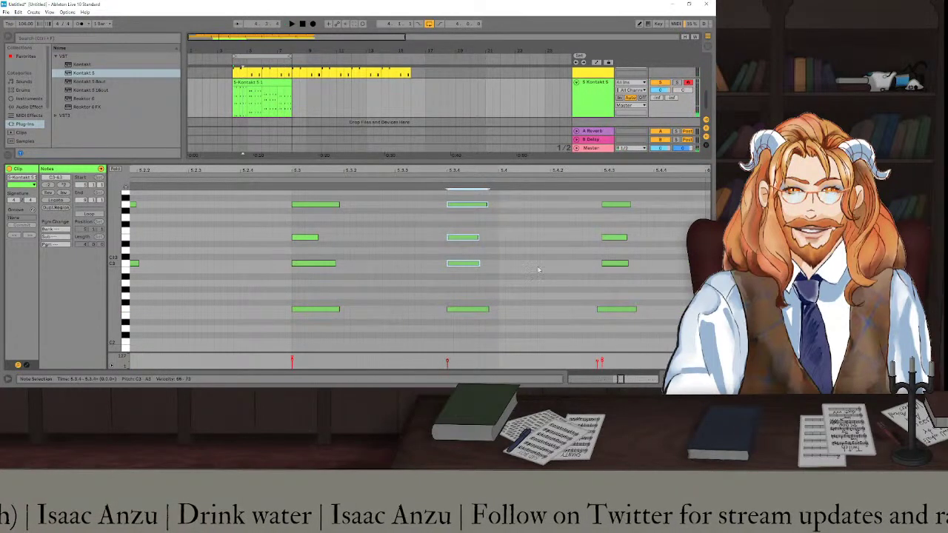
drag(456, 311, 447, 311)
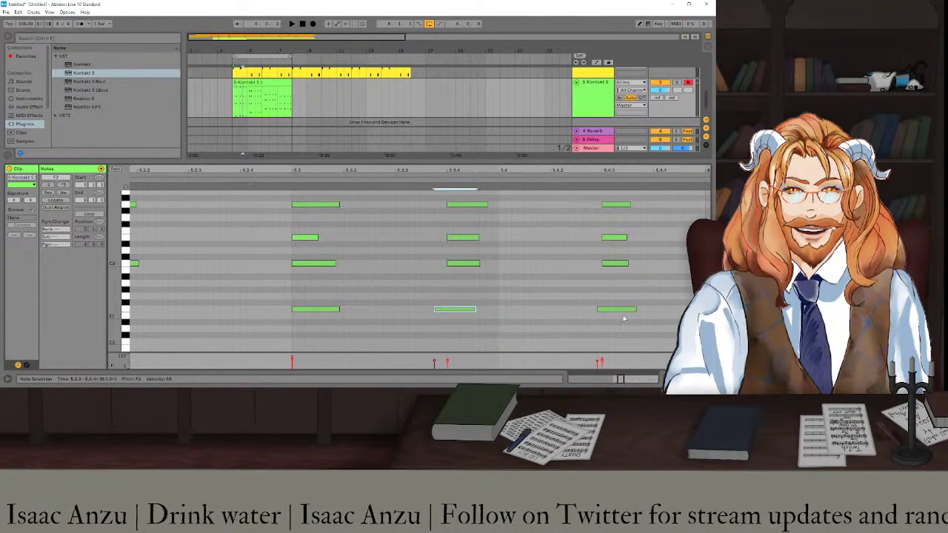
key(space)
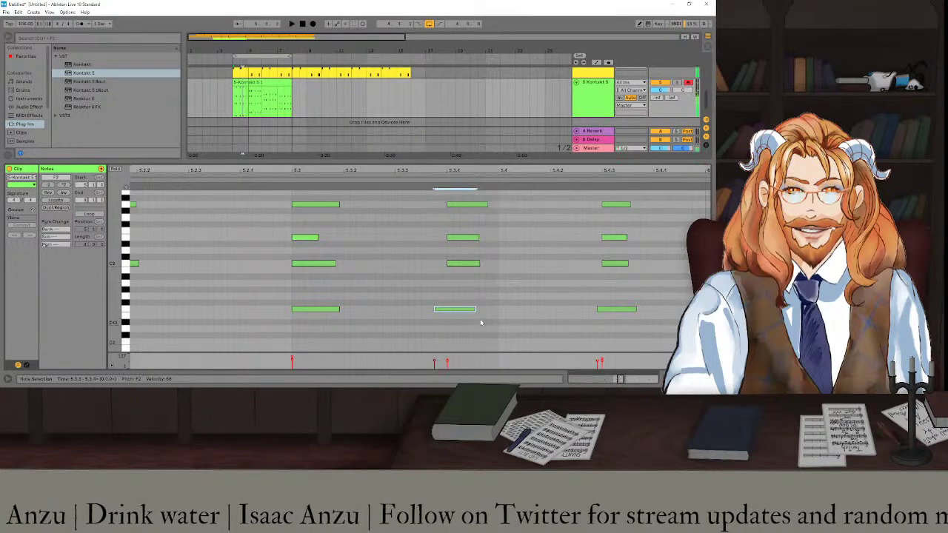
drag(446, 312, 426, 316)
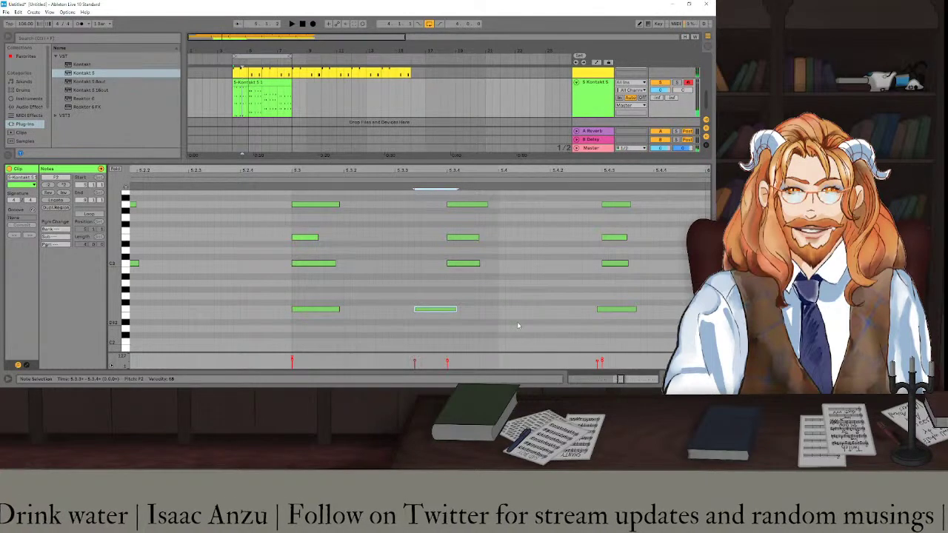
Move bar 6's G2 notes under the 6.1.3, 6.3.4 and 6.4.3 chords earlier, to just after 6.1.2, 6.3.3 and 6.4.2.
scroll(517, 322, up, 1)
scroll(517, 314, right, 5)
scroll(519, 317, right, 8)
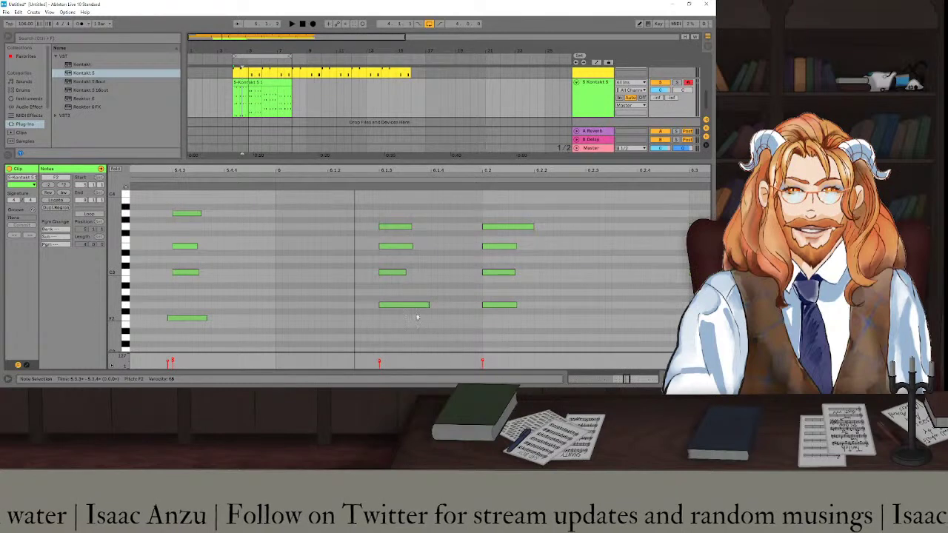
drag(398, 309, 366, 311)
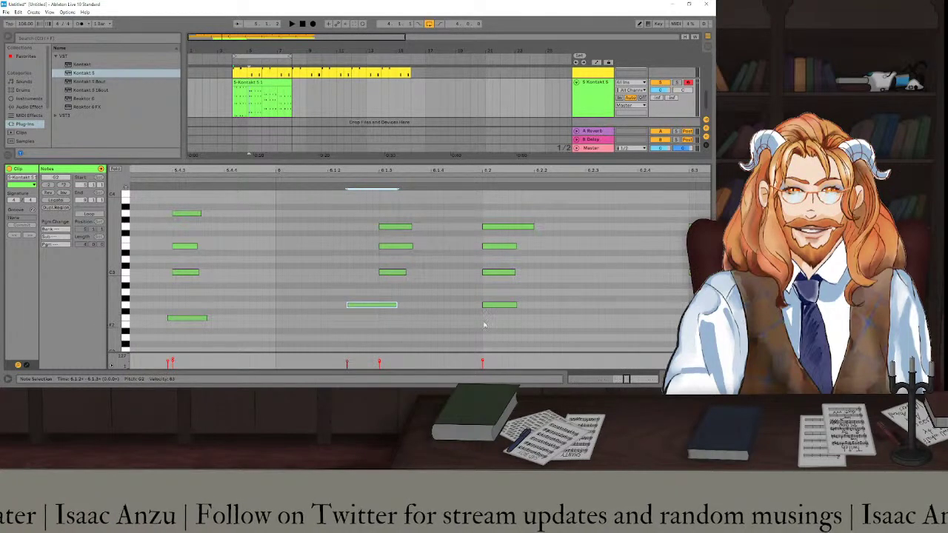
scroll(484, 323, right, 9)
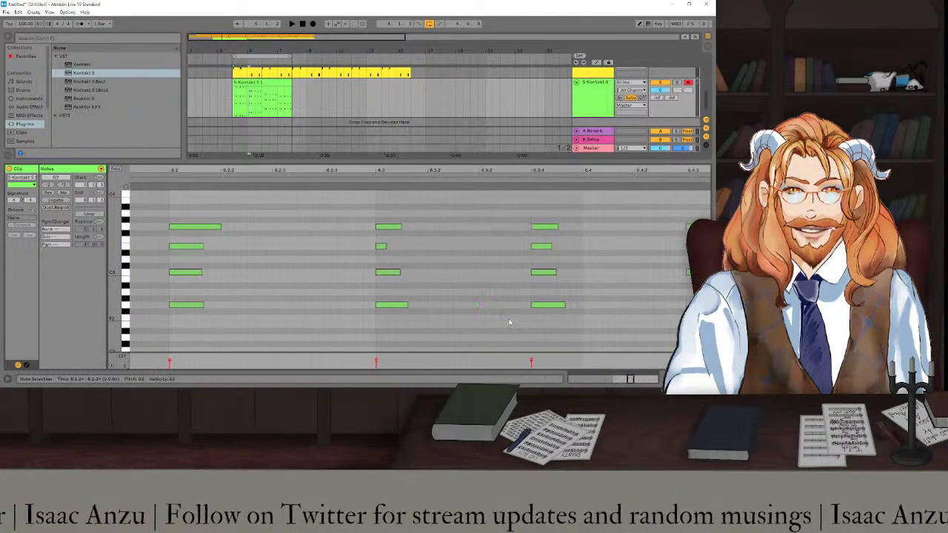
drag(545, 308, 516, 313)
scroll(559, 317, right, 4)
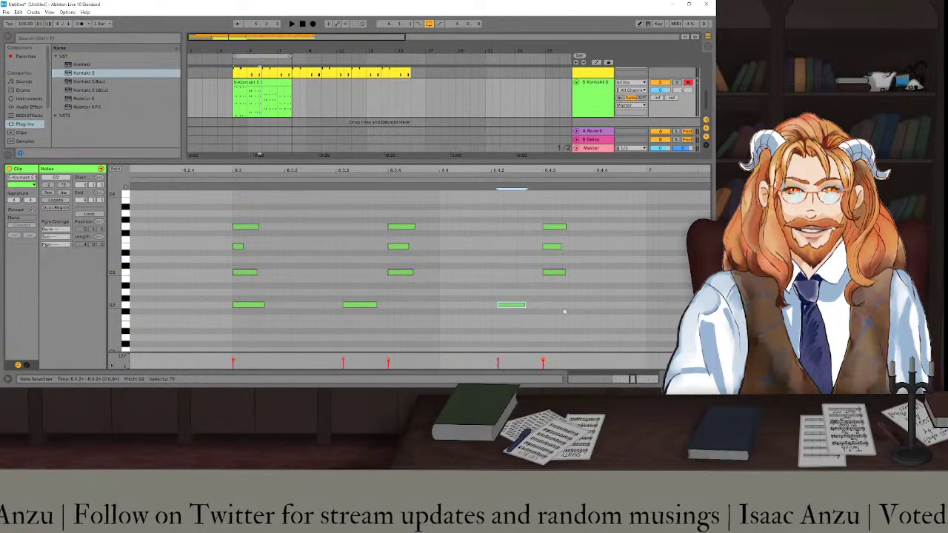
Move bar 7's A2 notes under the 7.3.4 and 7.4.3 chords earlier, to just after 7.3.3 and 7.4.2.
scroll(573, 308, right, 7)
scroll(573, 308, right, 9)
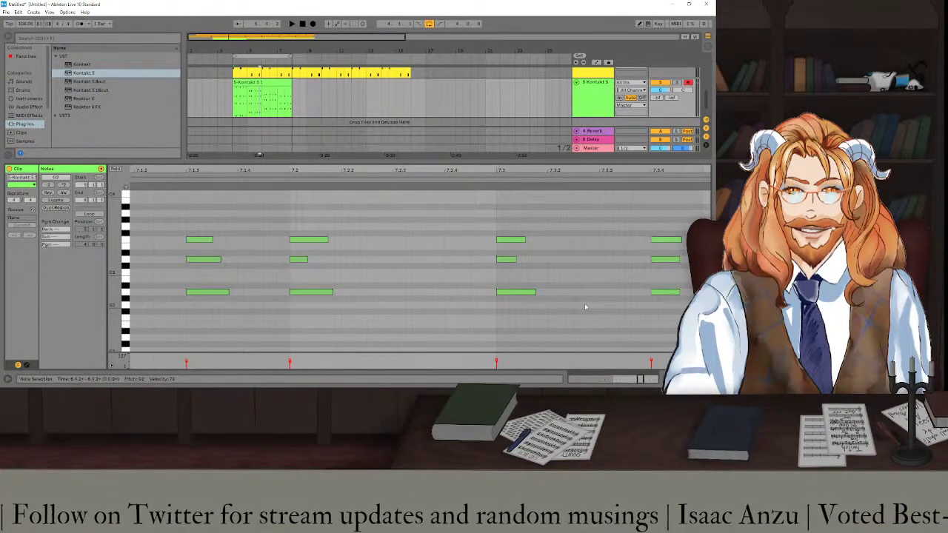
double_click(587, 299)
mouse_move(586, 301)
mouse_down()
mouse_move(616, 299)
mouse_move(577, 292)
mouse_up()
scroll(615, 300, right, 4)
scroll(615, 304, right, 2)
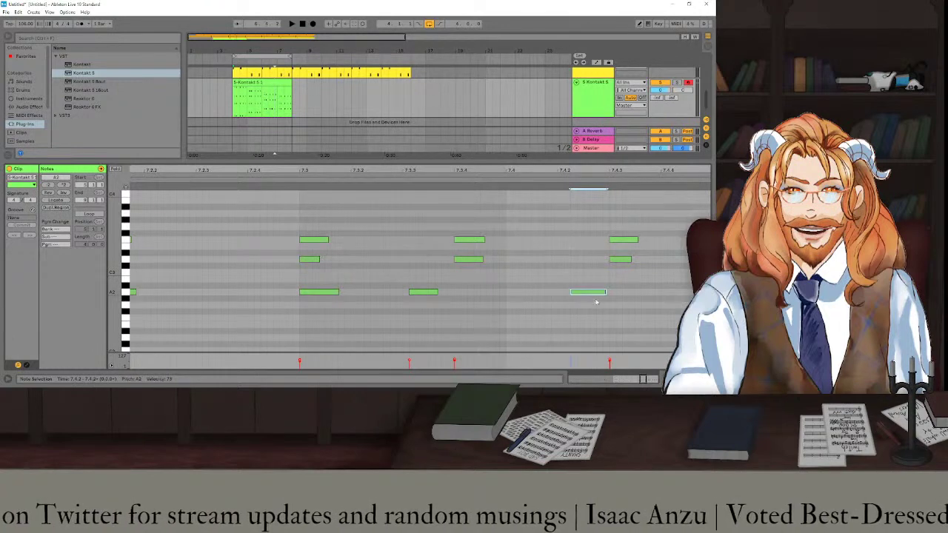
scroll(620, 306, right, 2)
scroll(619, 306, right, 4)
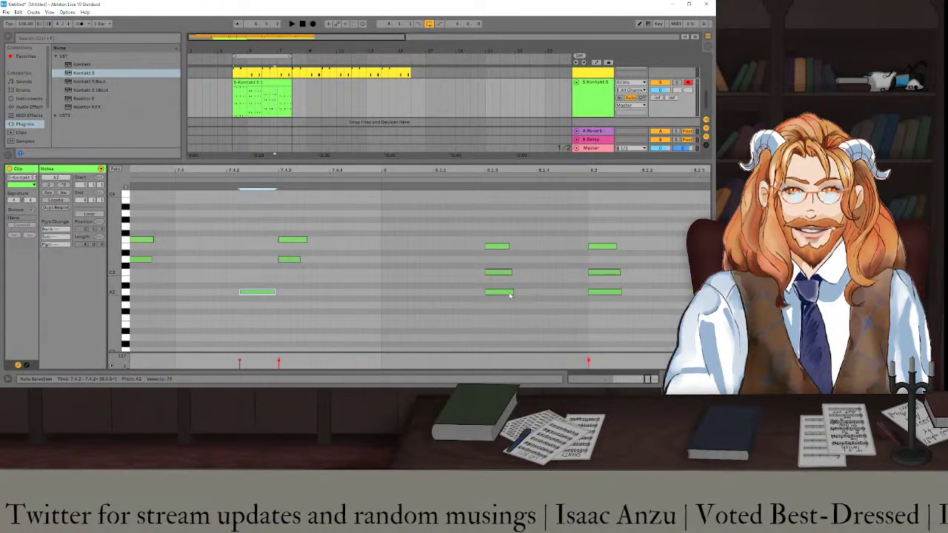
Move bar 8's A2 notes under the 8.1.3, 8.3.4 and 8.4.3 chords earlier, to just after 8.1.2, 8.3.3 and 8.4.2.
drag(509, 295, 470, 295)
scroll(586, 311, right, 3)
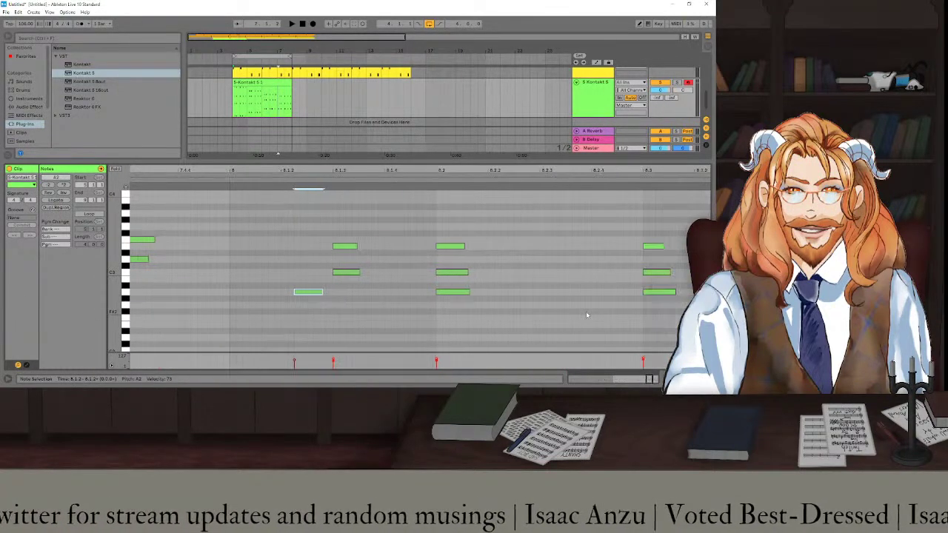
scroll(586, 314, right, 3)
scroll(539, 297, right, 2)
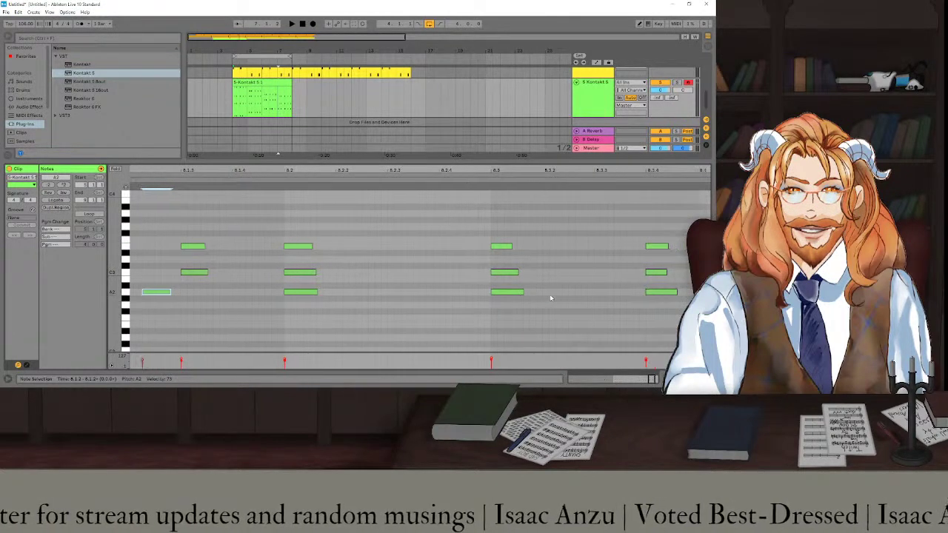
drag(600, 294, 545, 295)
scroll(598, 294, right, 2)
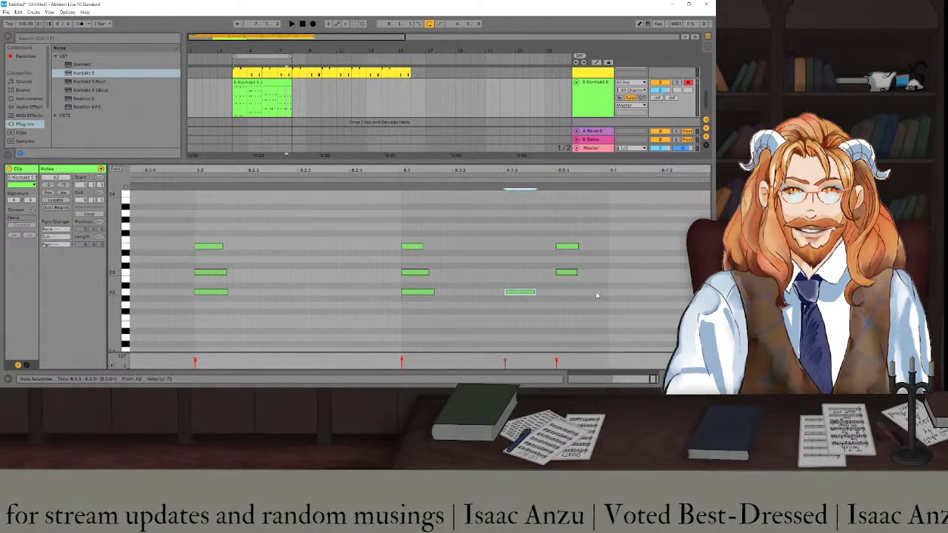
drag(680, 293, 628, 294)
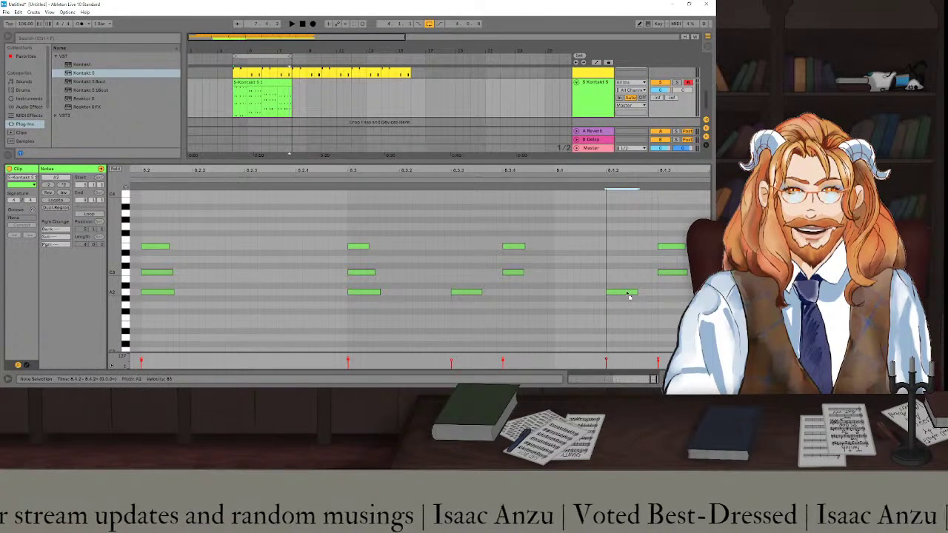
Play the loop and move bar 8's A2 near 8.3.3 back to 8.3.4 to join its chord.
key(space)
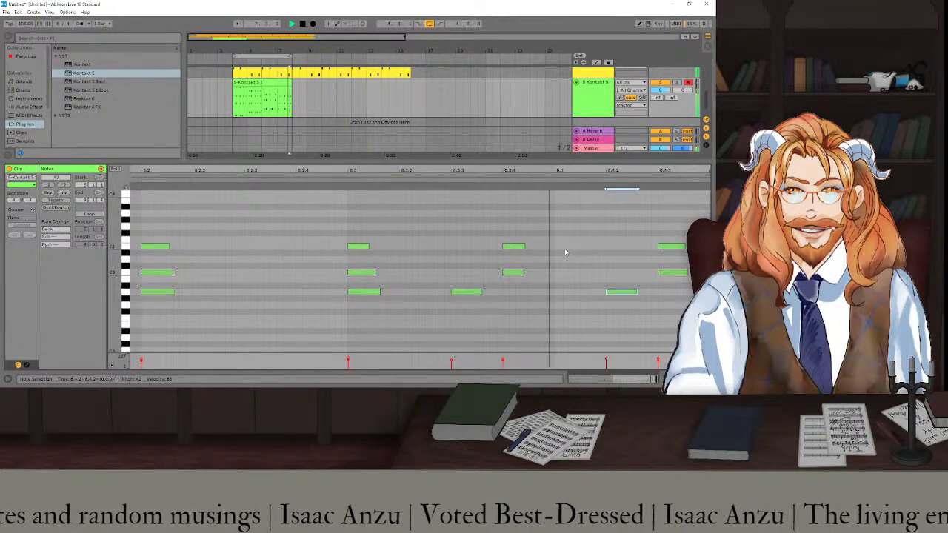
key(space)
drag(471, 294, 520, 294)
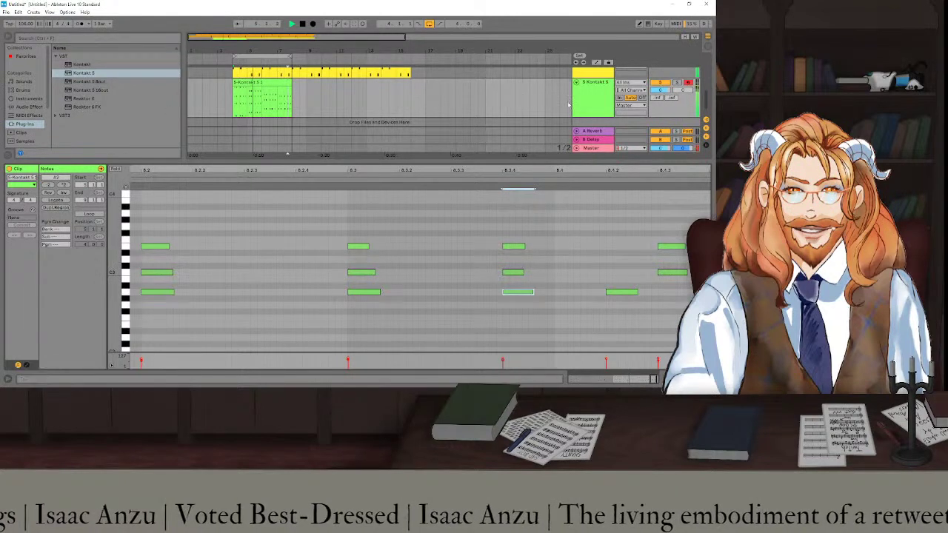
Enlarge the arrangement and inspect the fifth track's Upright Piano instrument in its Kontakt window.
drag(343, 159, 342, 281)
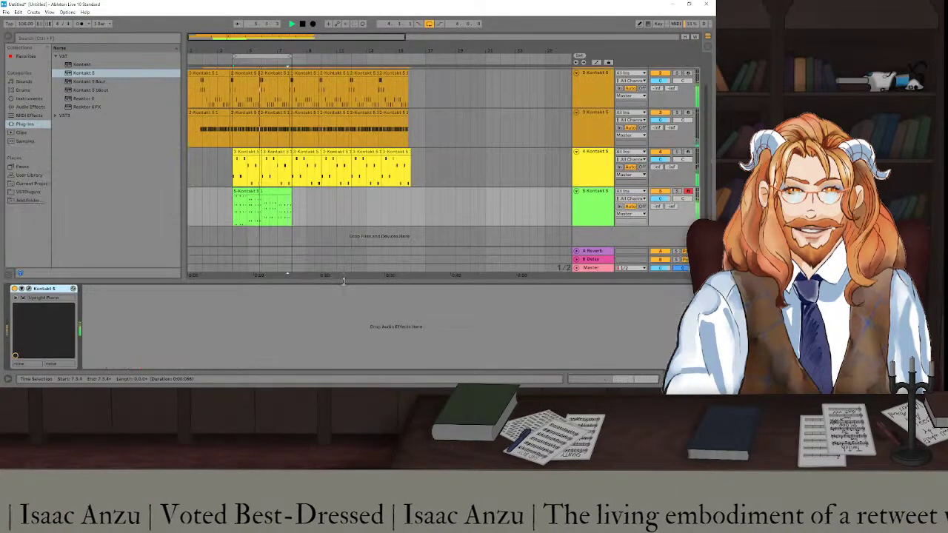
click(28, 289)
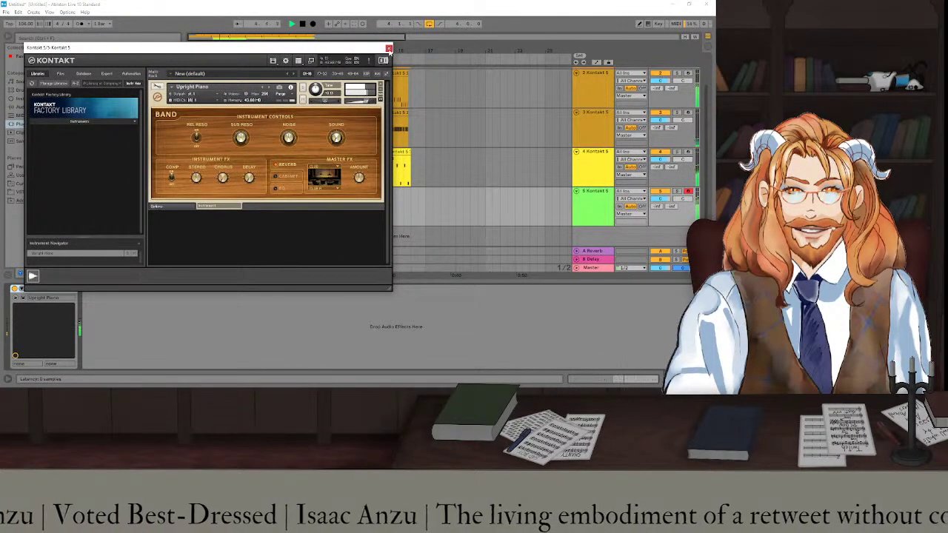
click(544, 203)
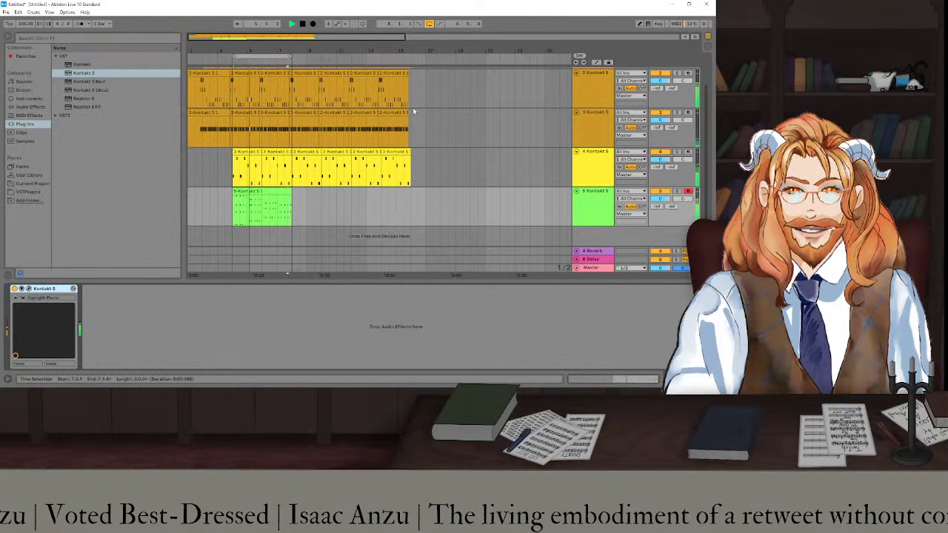
Duplicate the four-bar piano clip on the fifth track twice, extending the part to bar 16.
click(274, 192)
key(ctrl+d)
key(ctrl+d)
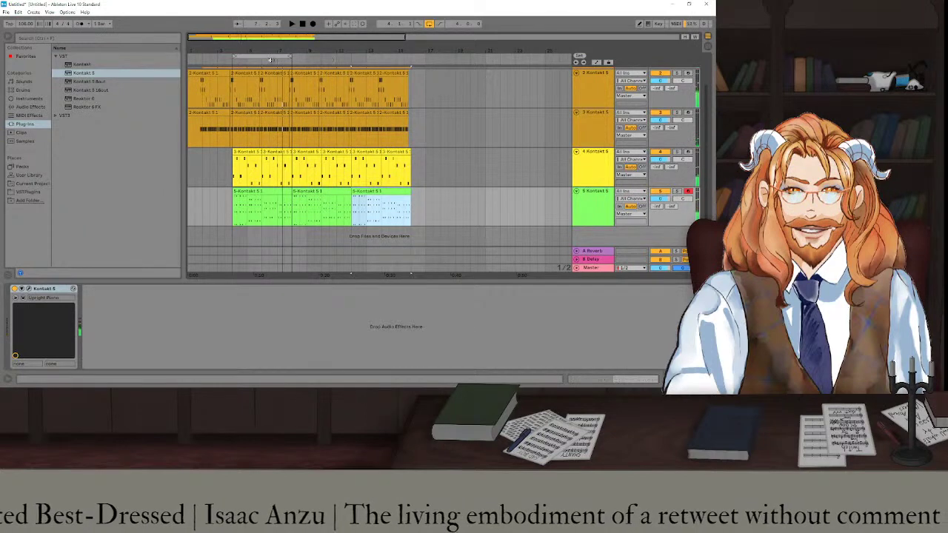
Delete the first baritone saxophone clip on the fourth track and shift all three piano clips two bars later to start at bar 6.
click(247, 152)
key(Delete)
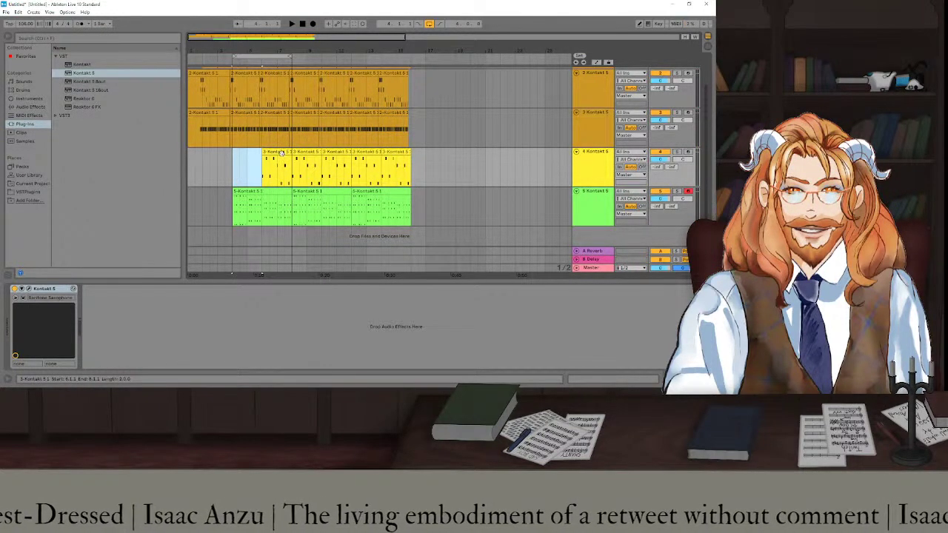
click(281, 152)
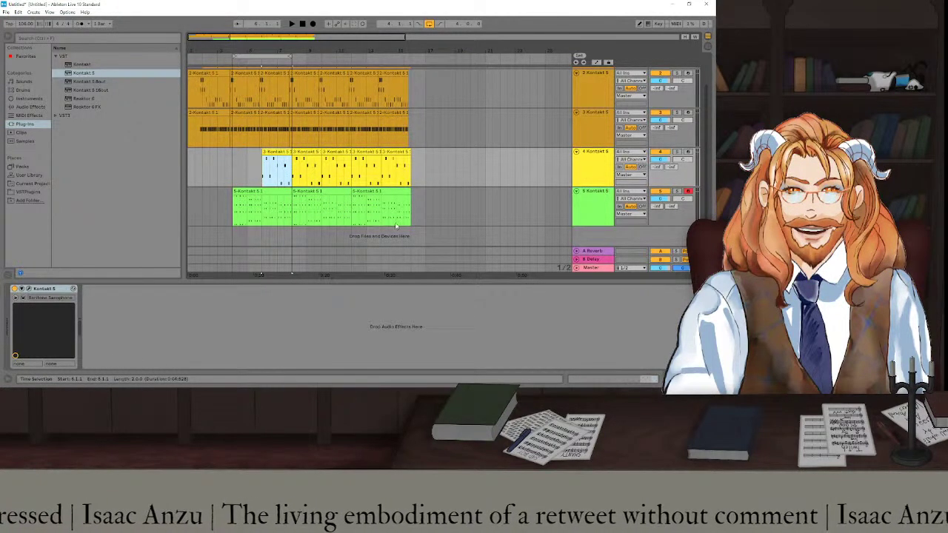
click(280, 193)
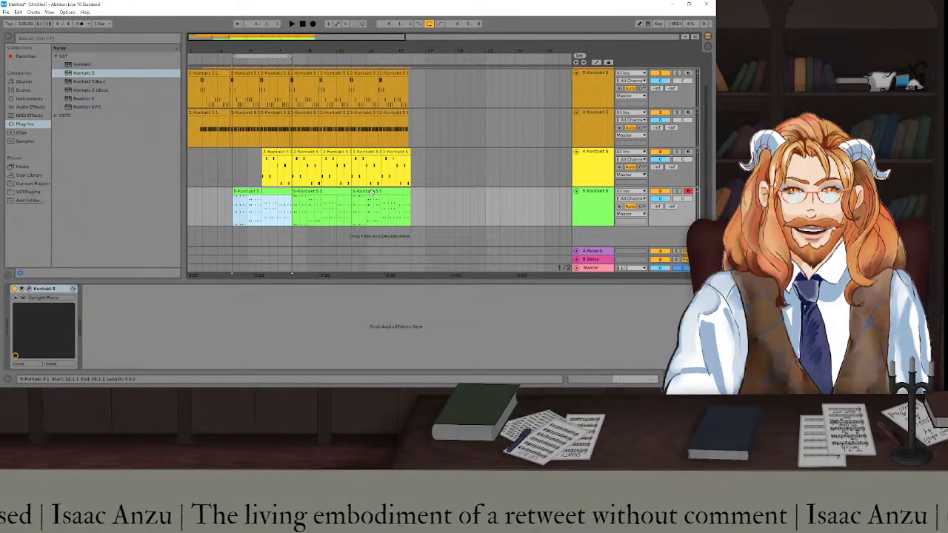
shift+click(371, 194)
drag(323, 194, 353, 194)
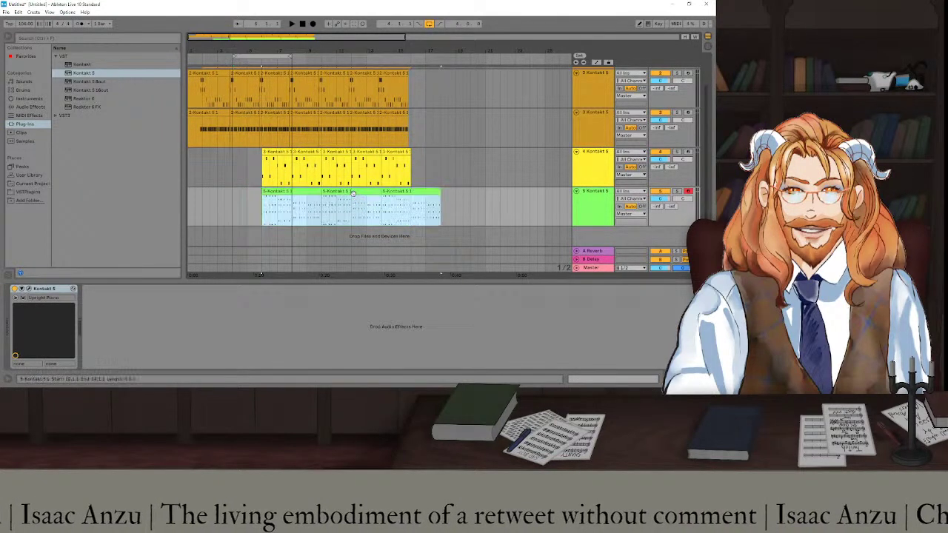
Duplicate the last clip on the second, third and fourth tracks, and extend the first track's drum clip to bar 18.
scroll(413, 179, up, 2)
click(400, 191)
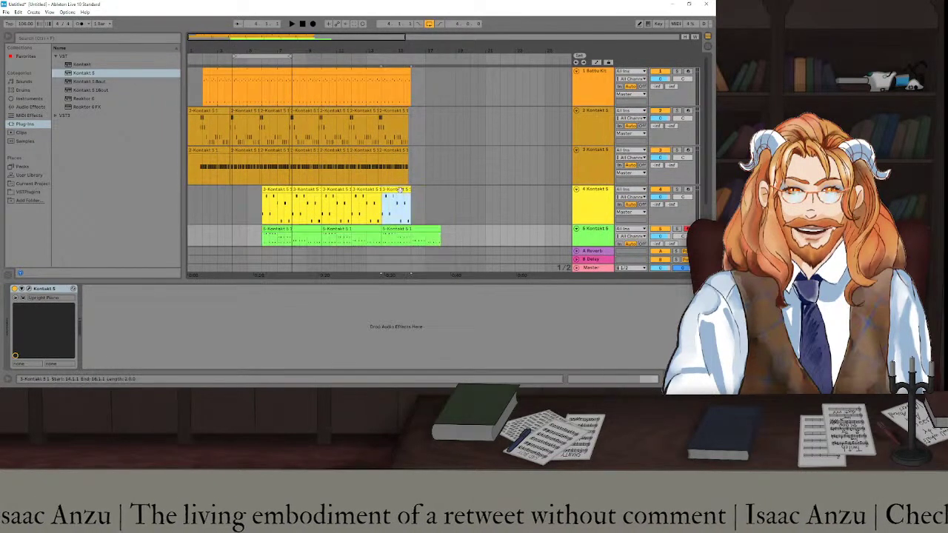
key(ctrl+d)
click(412, 124)
key(ctrl+v)
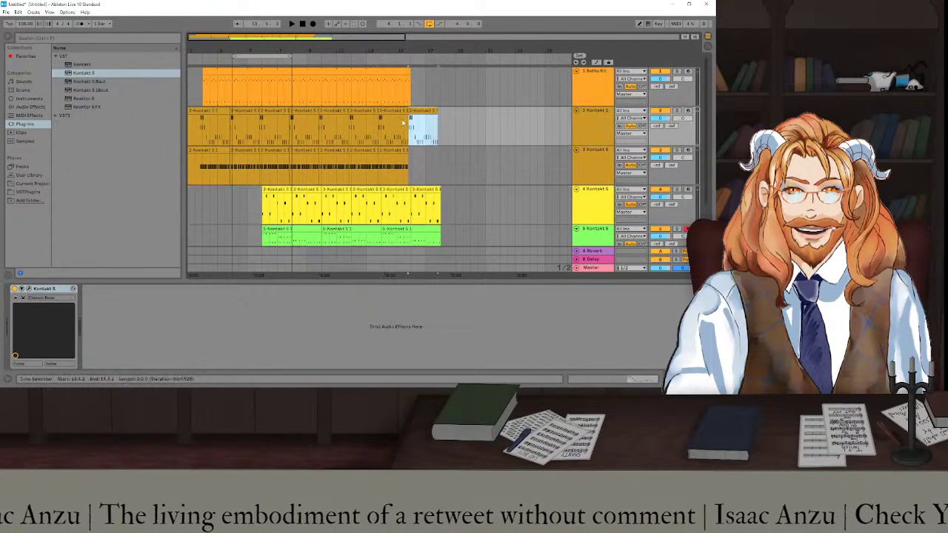
click(386, 151)
key(ctrl+d)
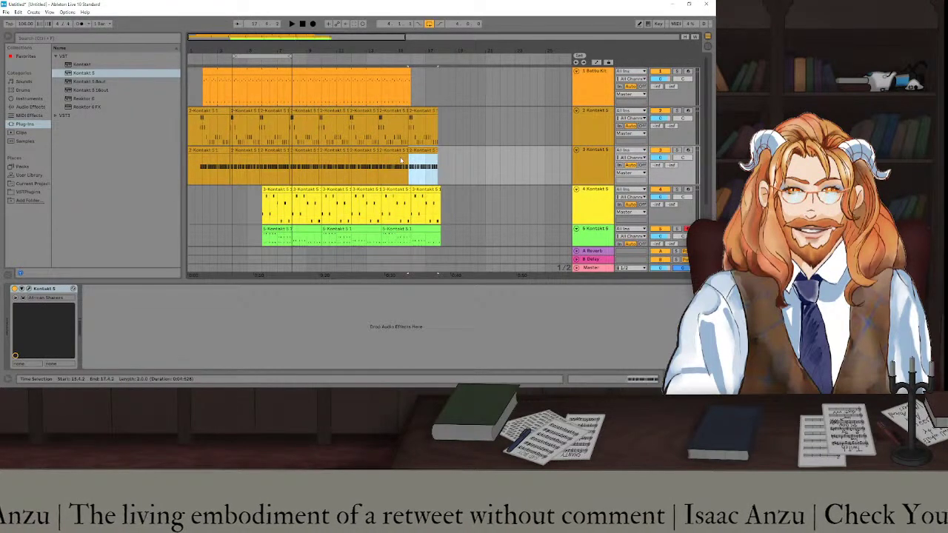
mouse_move(437, 66)
mouse_down()
mouse_move(455, 67)
mouse_move(440, 67)
mouse_up()
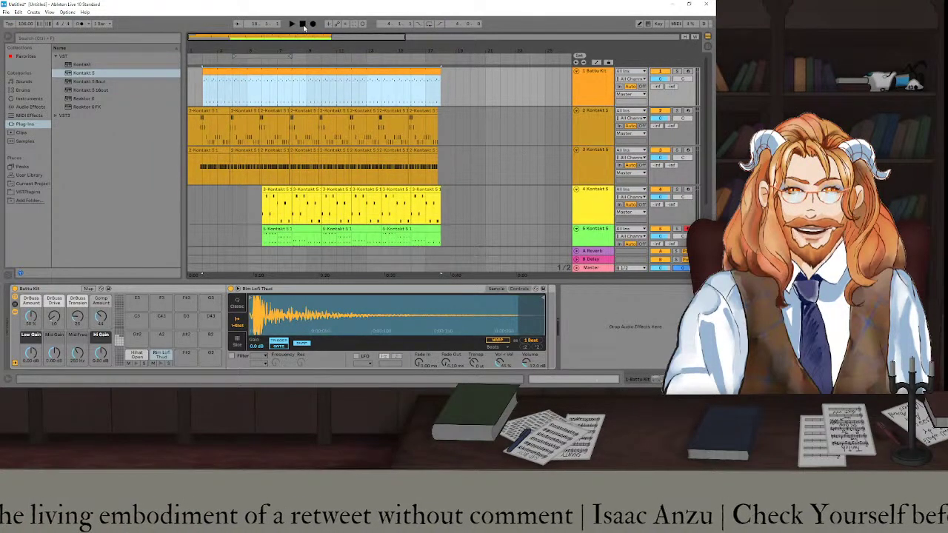
Play the arrangement from the start without looping and delete the two baritone saxophone clips spanning bars 6 to 10.
click(303, 27)
key(space)
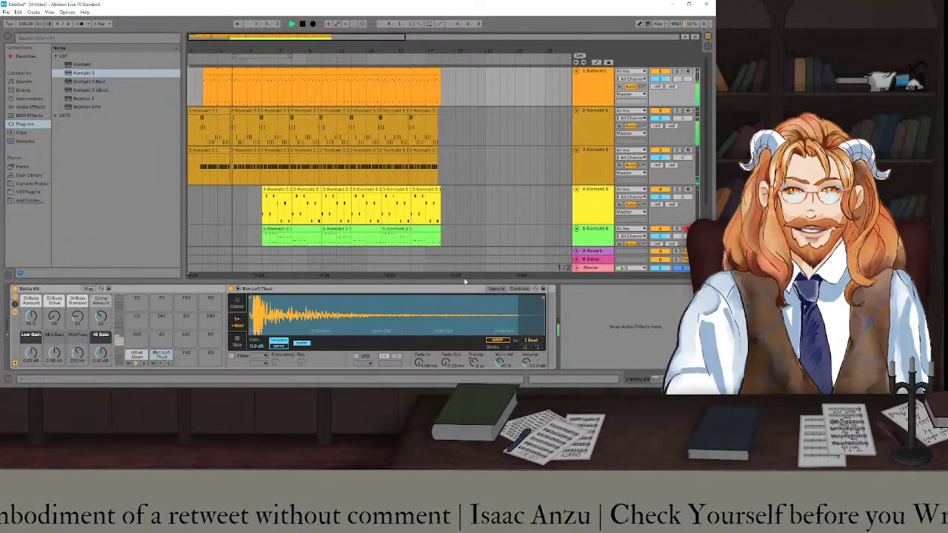
click(277, 196)
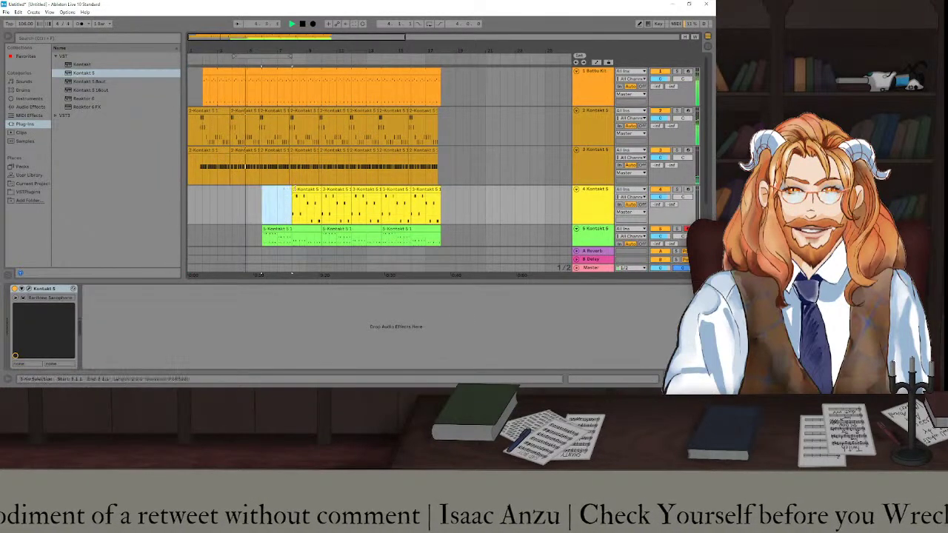
drag(277, 196, 309, 196)
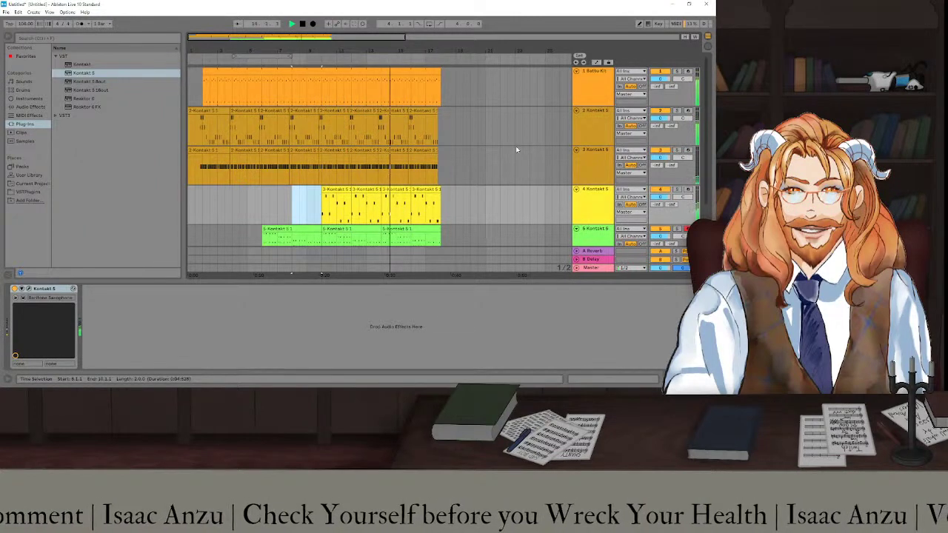
Stop the playback and insert a new MIDI track below the fifth track.
scroll(516, 148, down, 2)
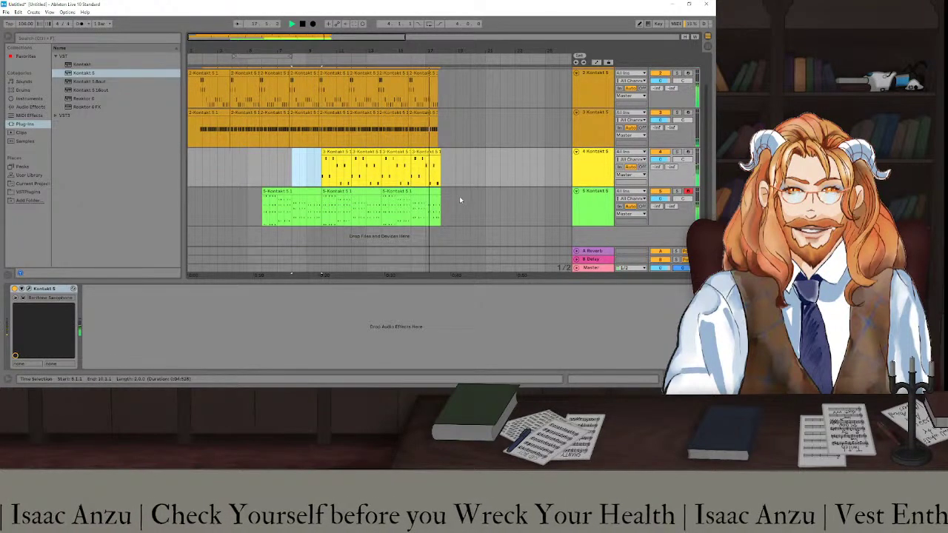
key(space)
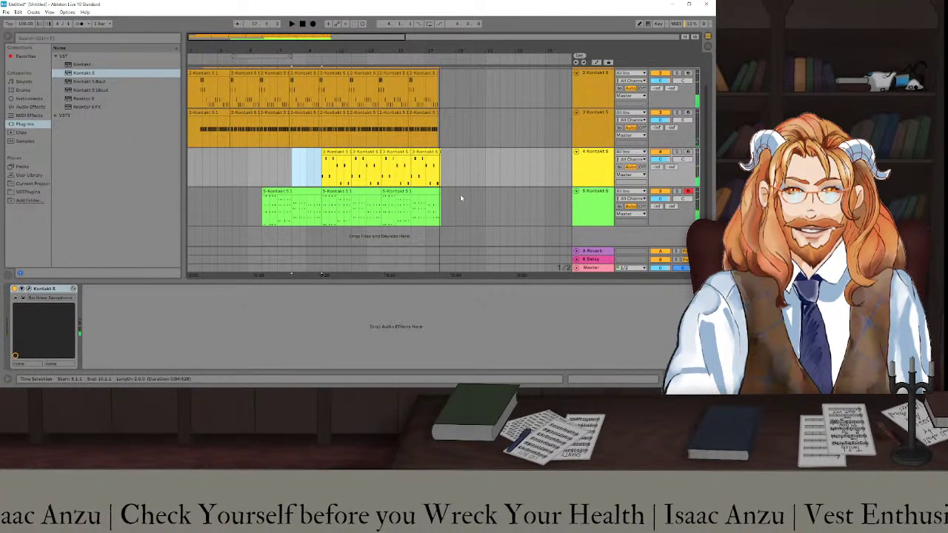
scroll(466, 197, up, 2)
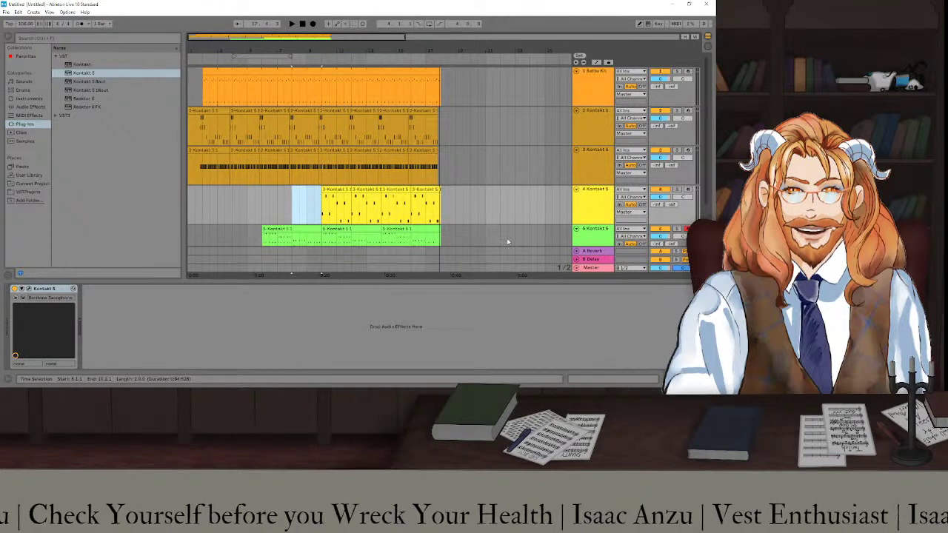
scroll(426, 148, down, 2)
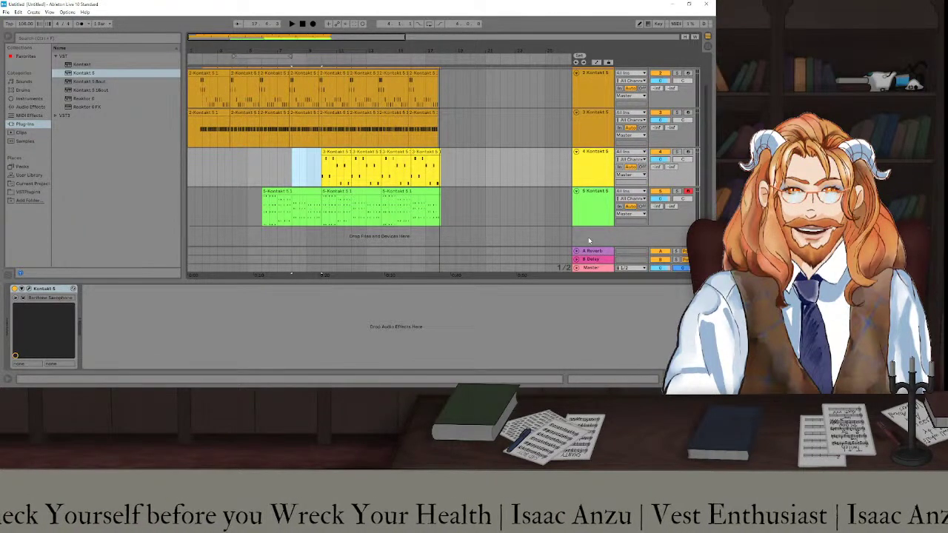
key(Down)
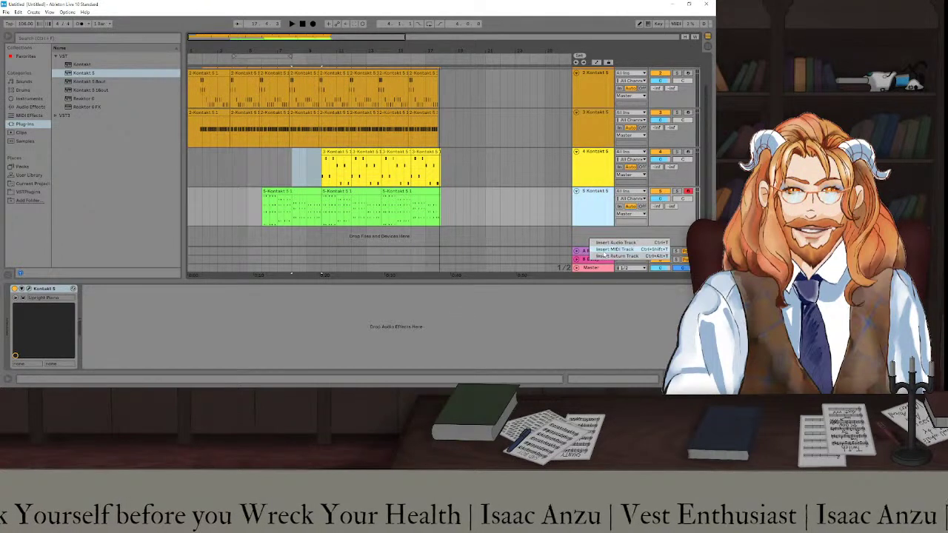
key(ctrl+shift+t)
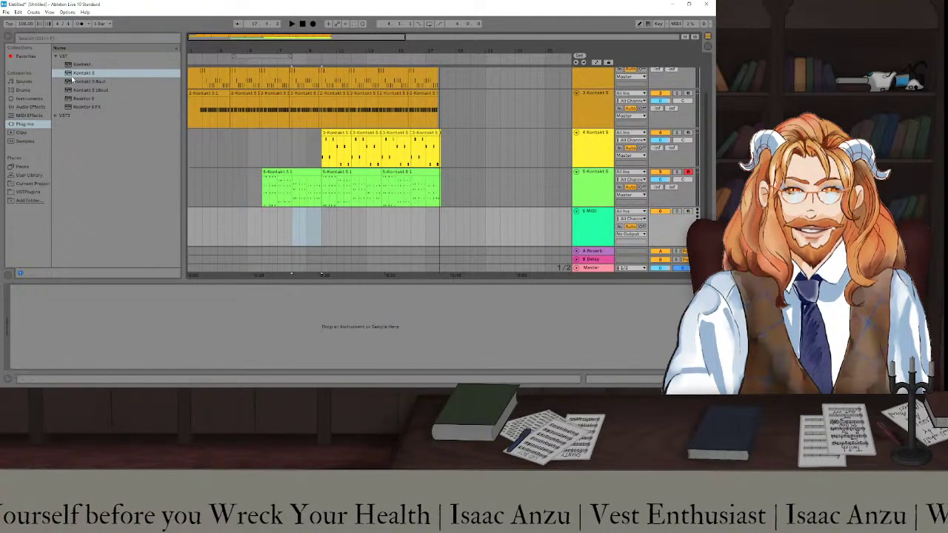
Load Kontakt 5 on the new sixth track and load the Trumpet Mute instrument from the Factory Library's horns folder.
double_click(74, 74)
click(76, 133)
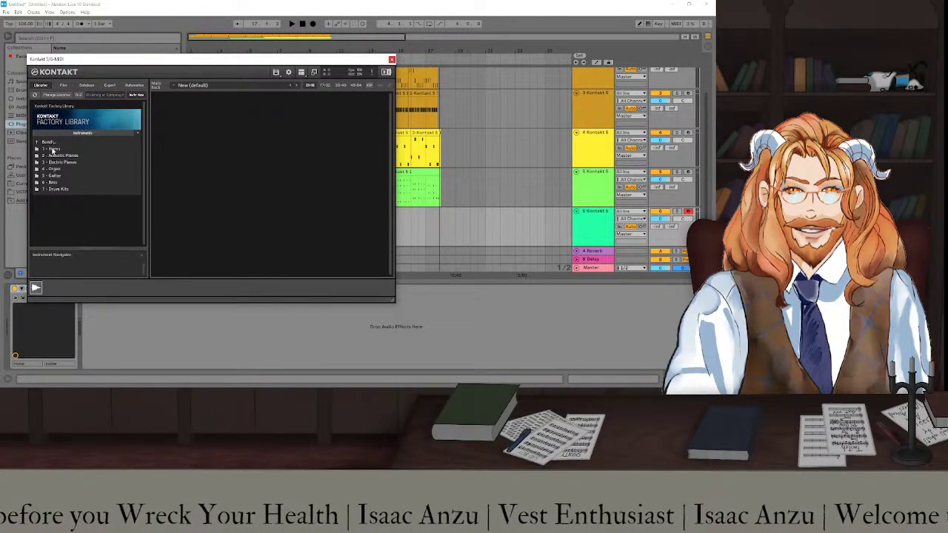
click(52, 149)
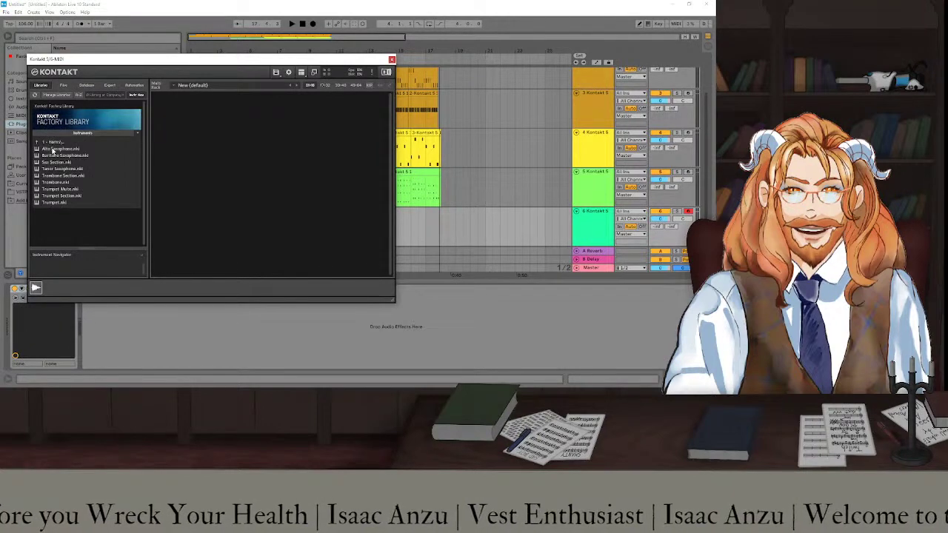
click(59, 190)
double_click(59, 190)
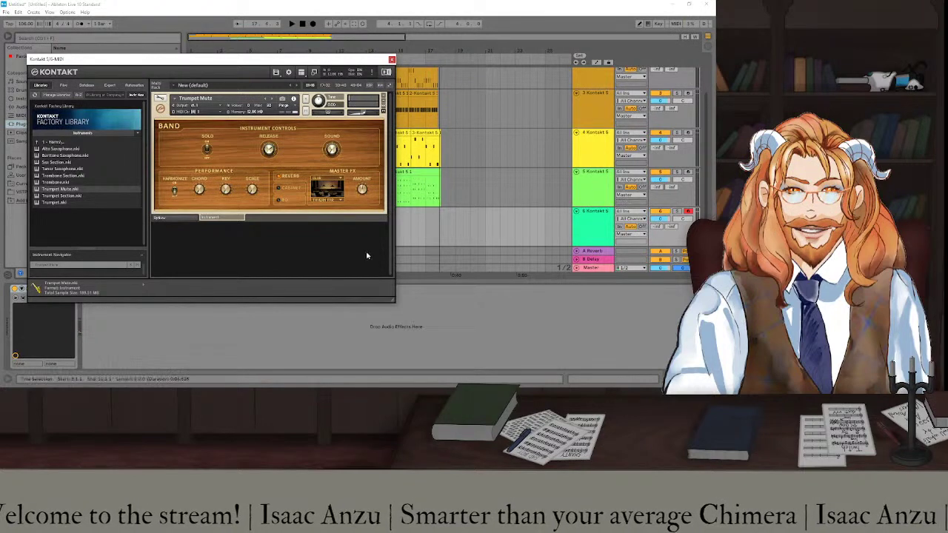
Replace Trumpet Mute with the Trumpet Section instrument and close the Kontakt window.
click(382, 97)
double_click(78, 196)
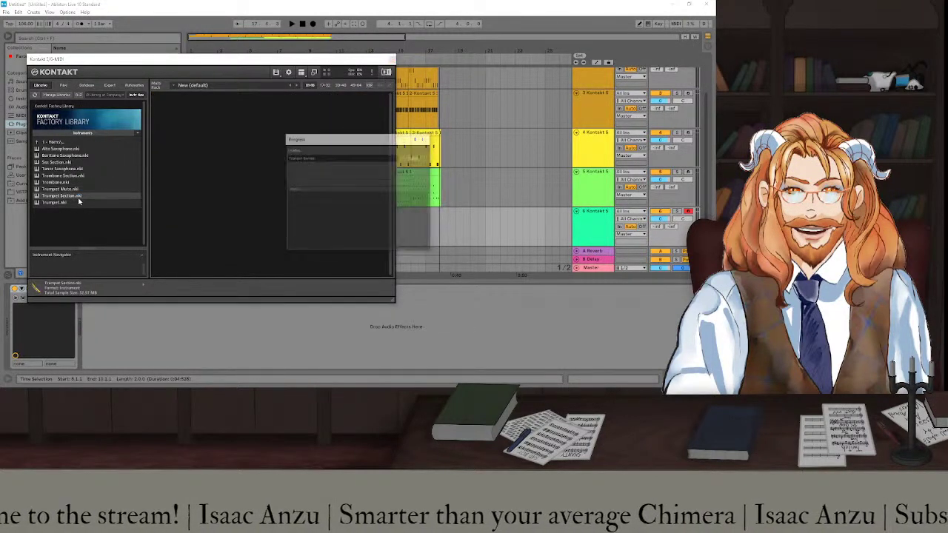
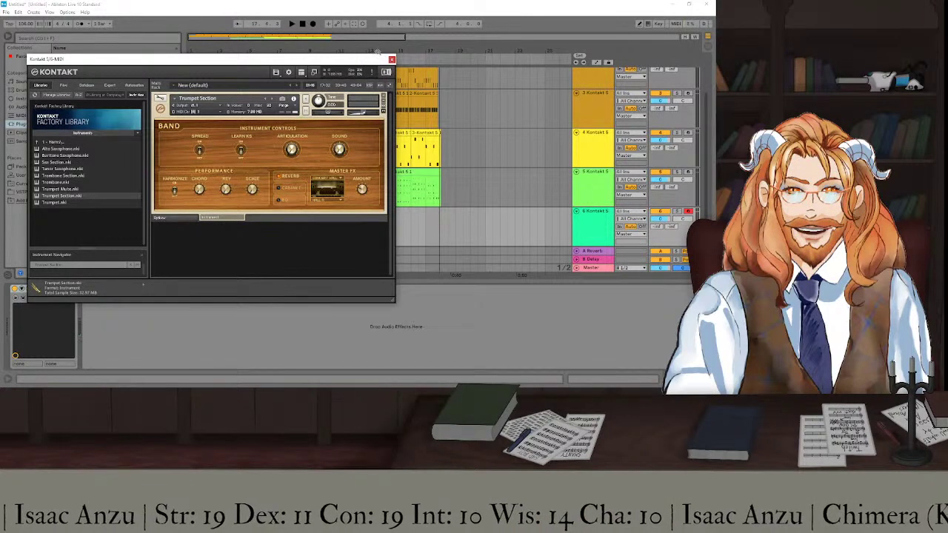
click(392, 60)
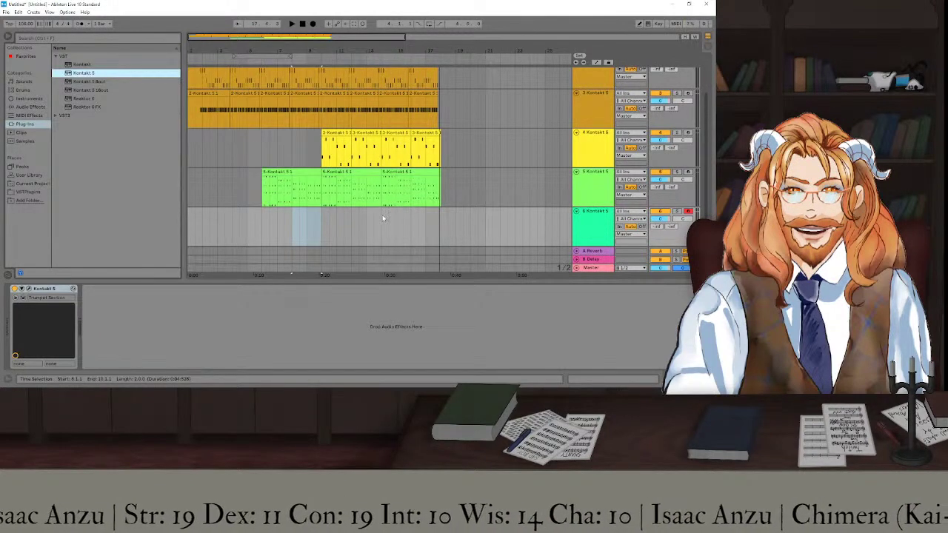
Loop bars 14 to 18 and play the section to rehearse the trumpet part, stopping in between.
drag(336, 57, 420, 58)
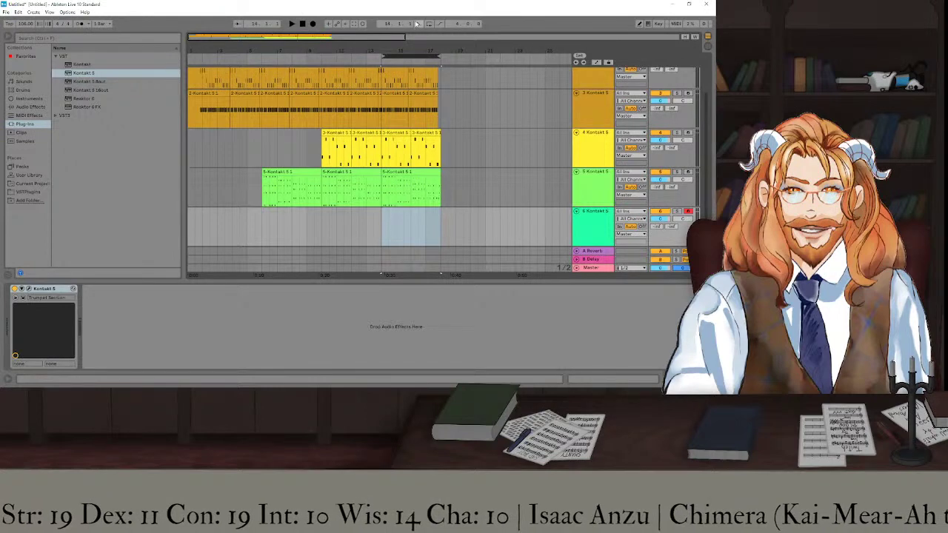
click(429, 24)
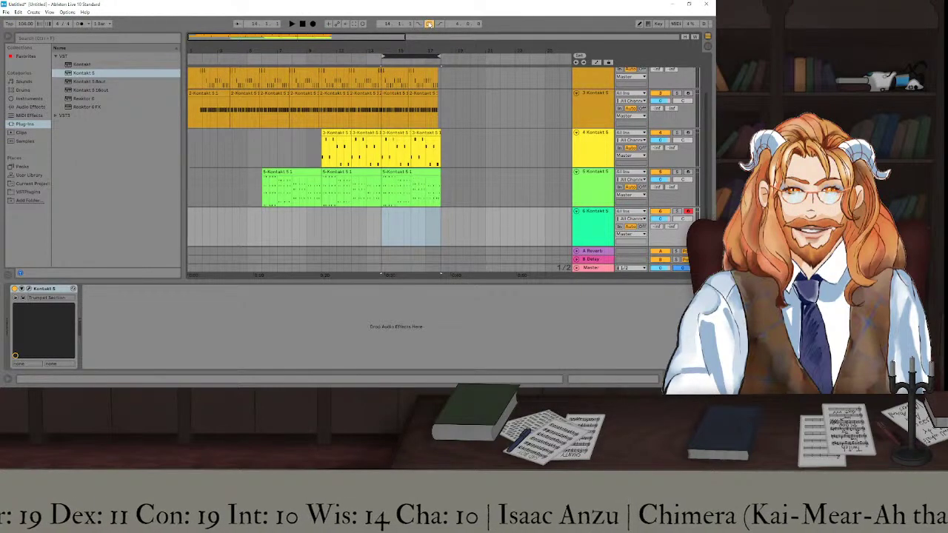
key(space)
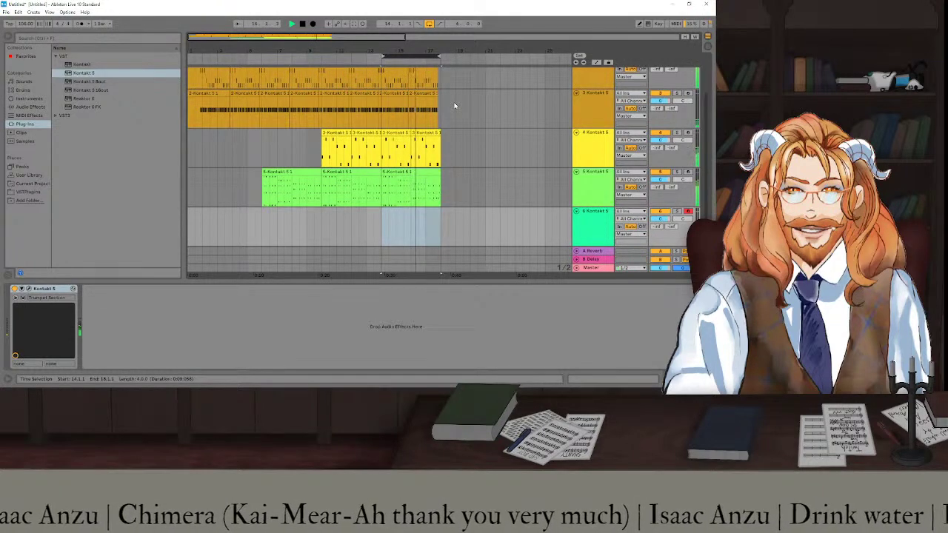
key(space)
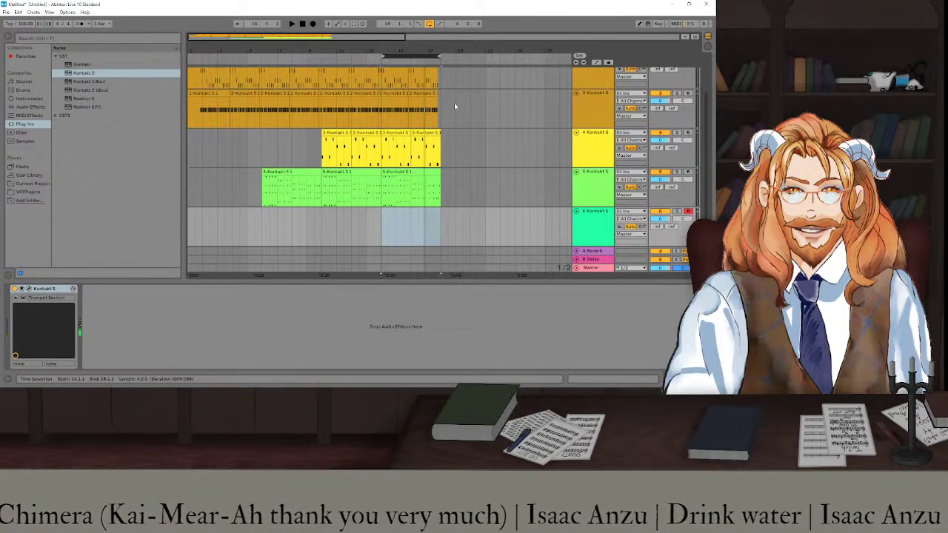
key(space)
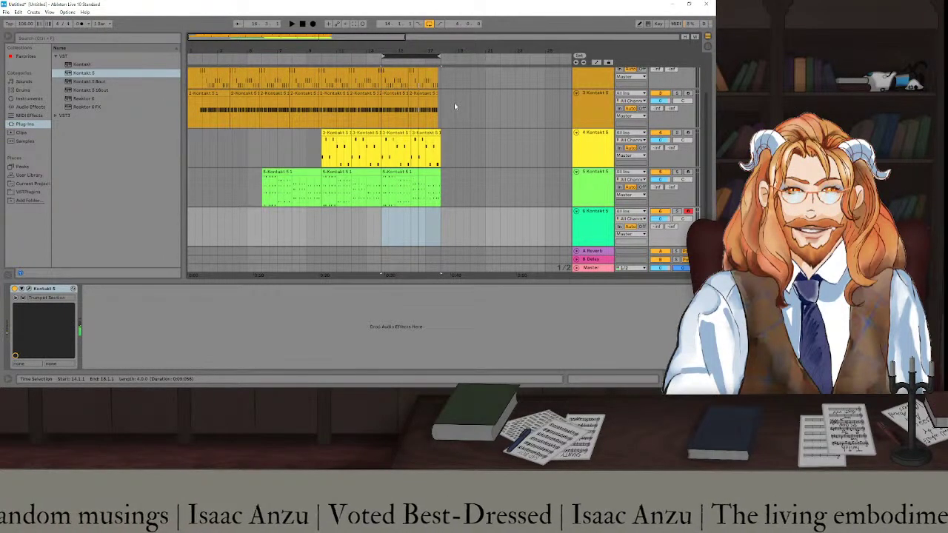
key(space)
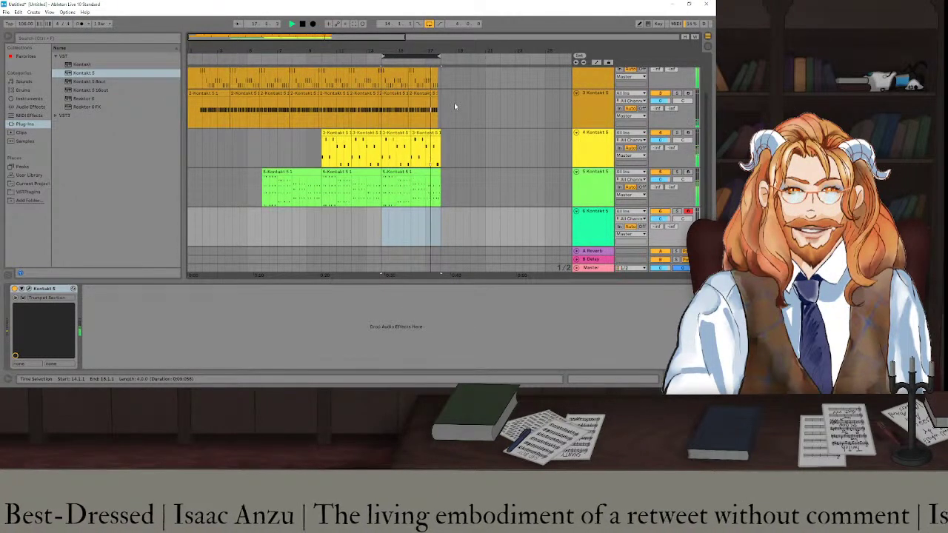
key(space)
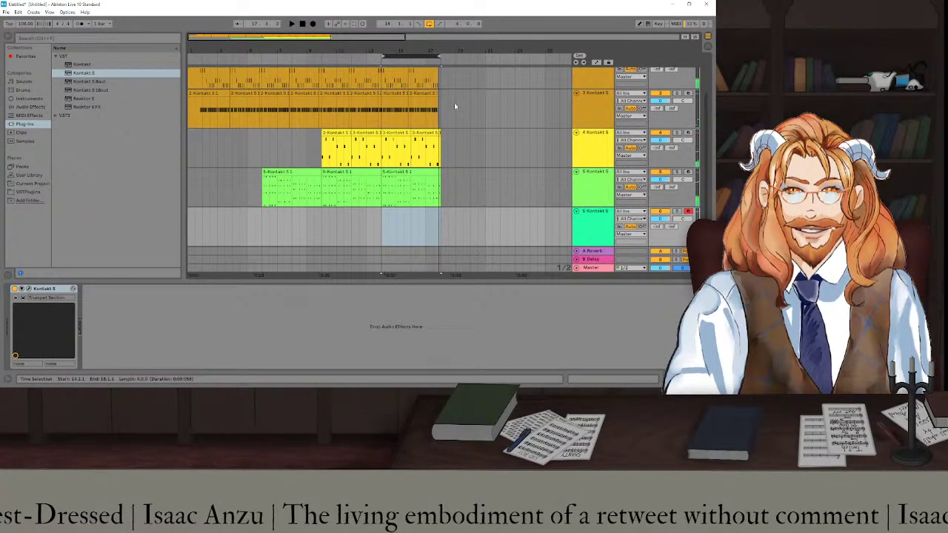
Extend the loop end to bar 24 and duplicate the last clips on the fifth, fourth and third tracks up to about bar 22.
drag(438, 55, 527, 56)
click(413, 175)
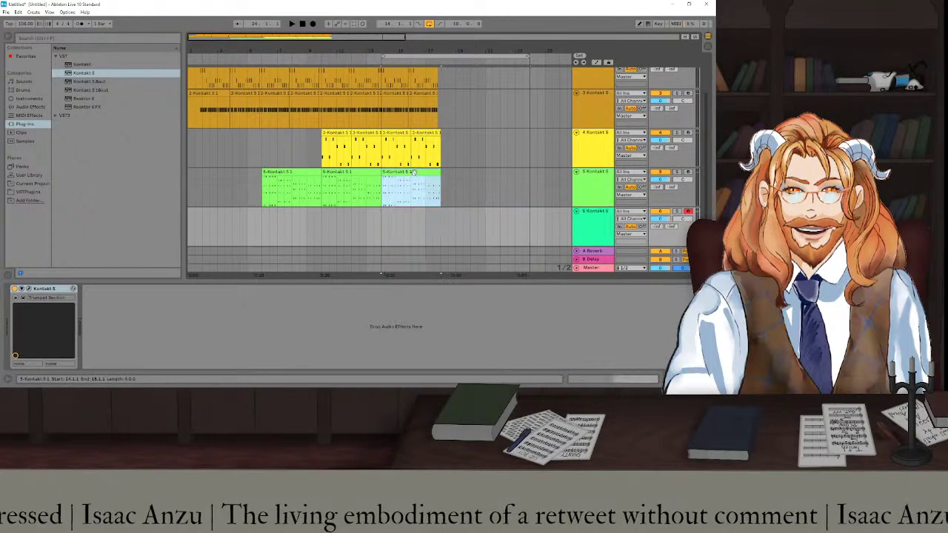
key(ctrl+d)
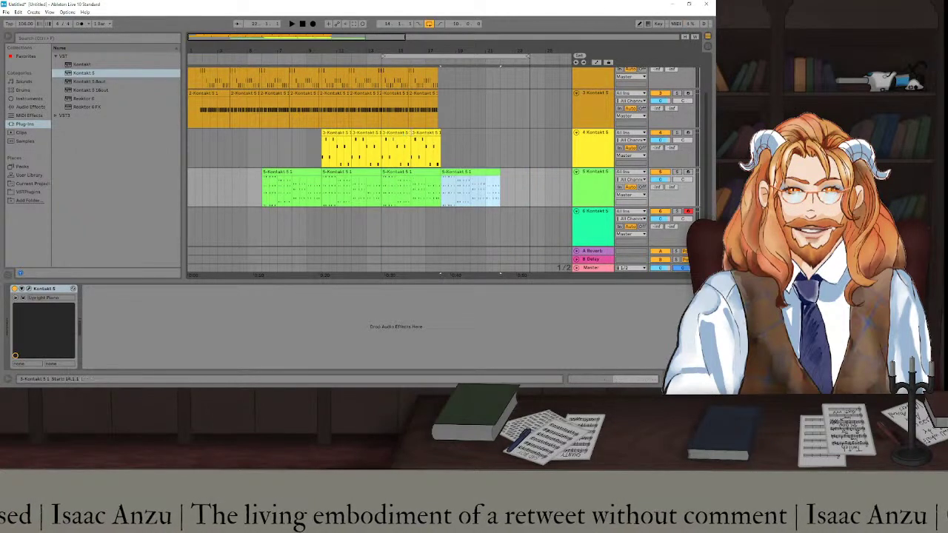
click(425, 133)
key(ctrl+d)
click(421, 94)
key(ctrl+d)
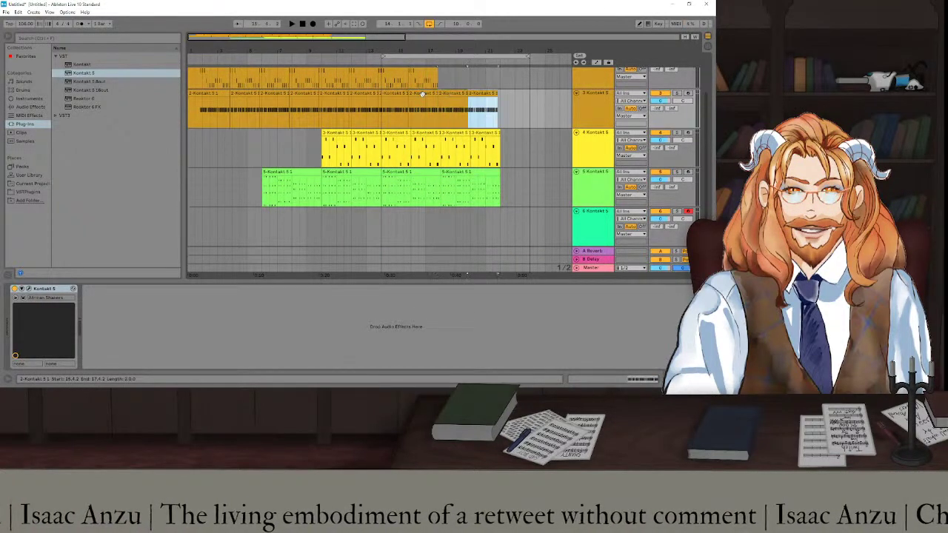
Extend the second track's bass clips and the first track's drum clip to about bar 22, with the loop ending there.
scroll(421, 94, up, 3)
click(422, 107)
key(ctrl+d)
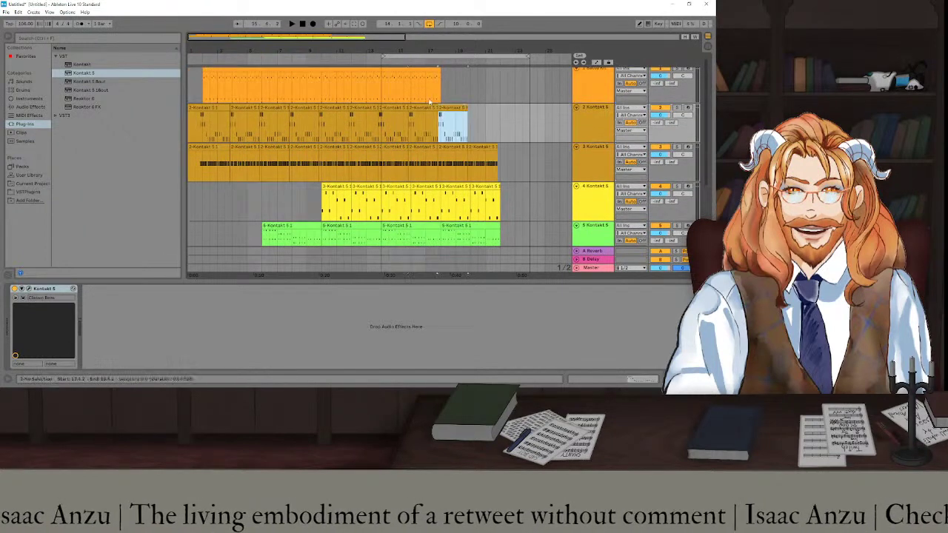
key(ctrl+d)
drag(441, 83, 499, 56)
click(527, 57)
Select the sixth track and play the looped bars 14 to 22 to rehearse the trumpet melody.
key(ctrl+shift+t)
click(587, 206)
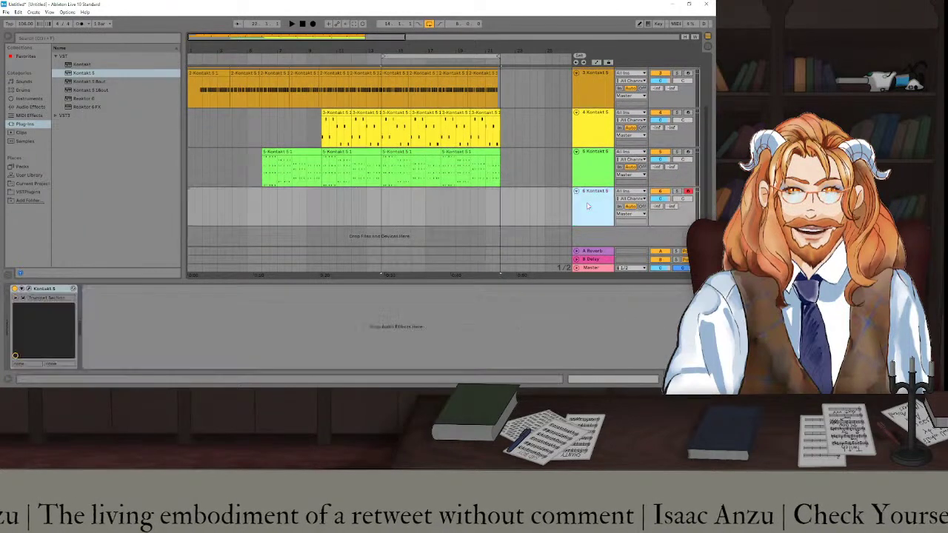
key(space)
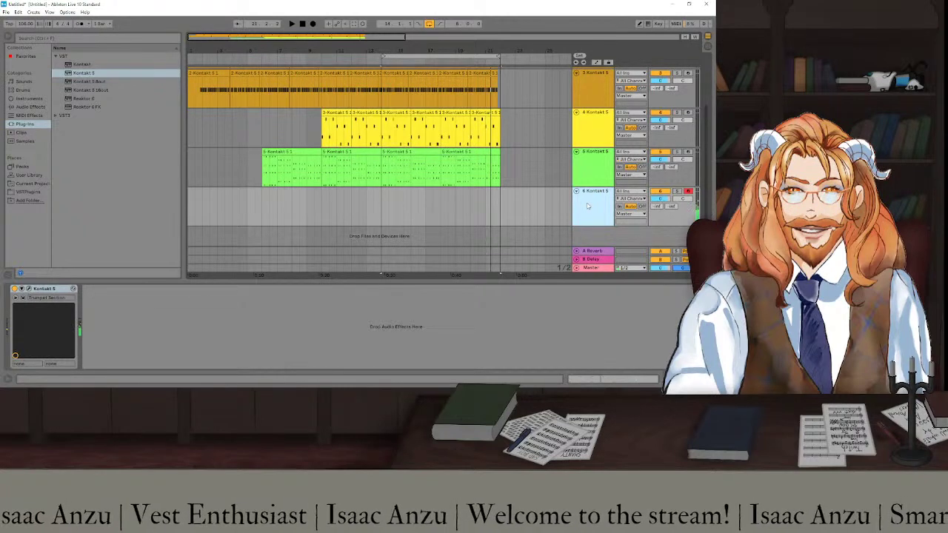
key(space)
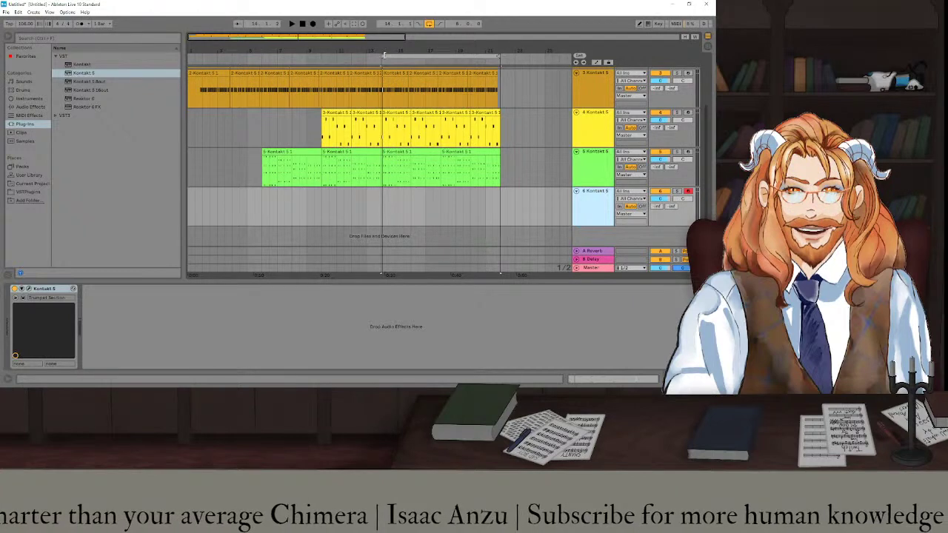
Move the loop start back to bar 10 and record a trumpet melody on the sixth track until about bar 21.
drag(382, 60, 322, 58)
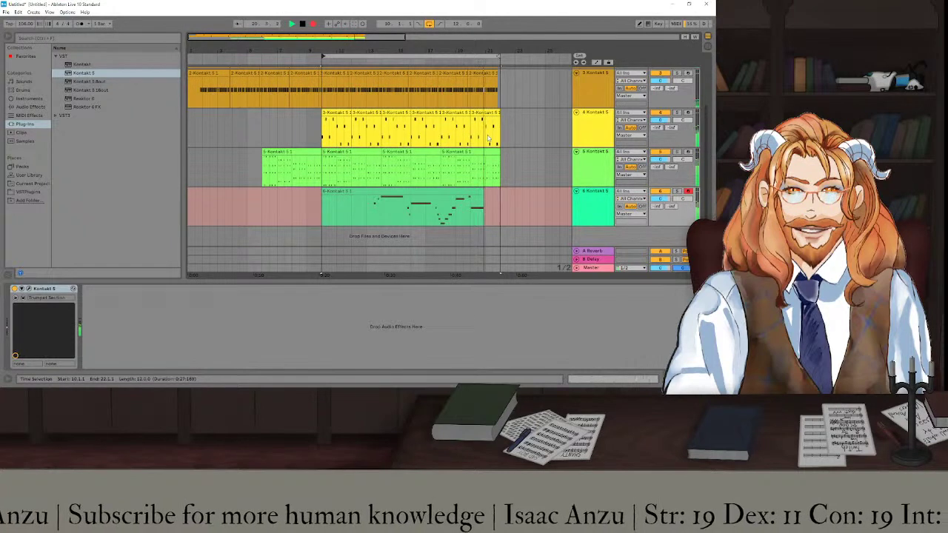
key(space)
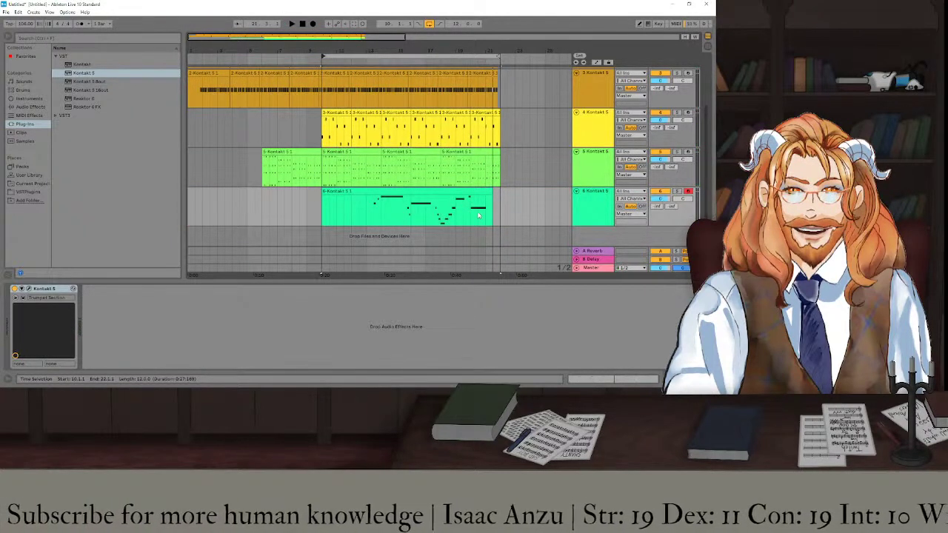
Trim the empty beginning of the recorded trumpet clip so that it starts at 13.3.1.
scroll(481, 213, up, 3)
click(509, 192)
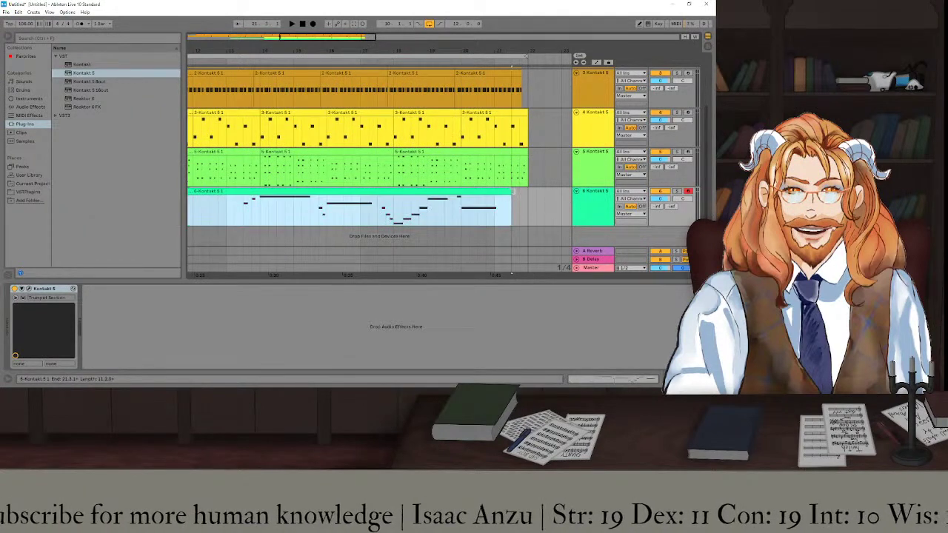
scroll(227, 202, down, 3)
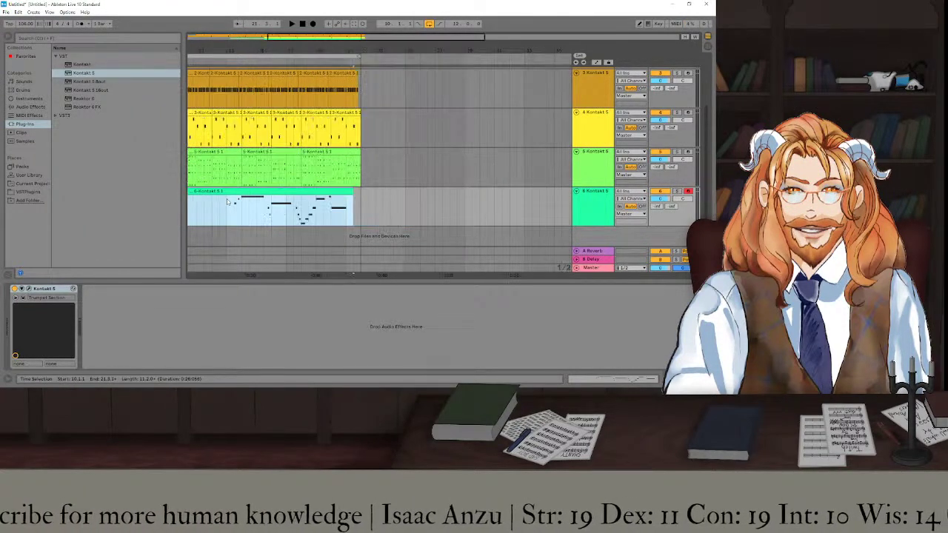
scroll(218, 202, left, 3)
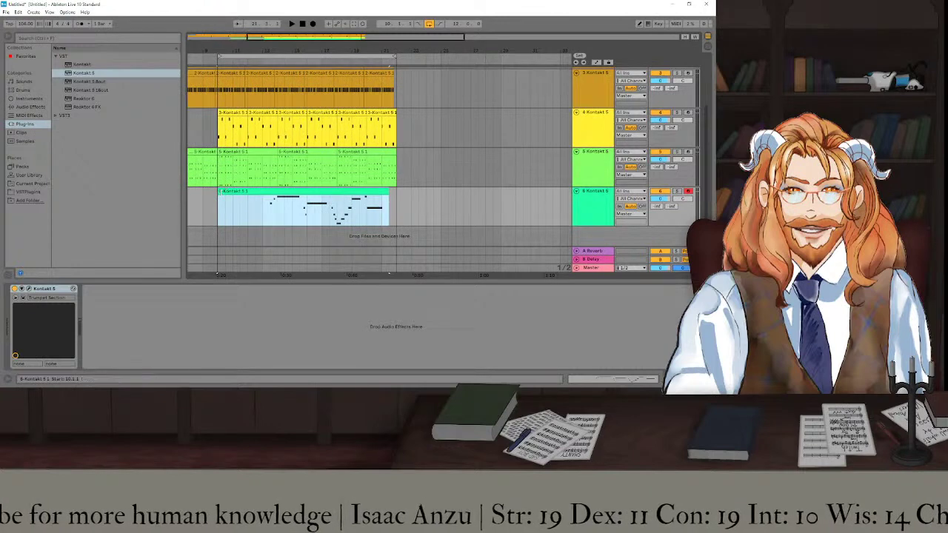
drag(220, 192, 271, 193)
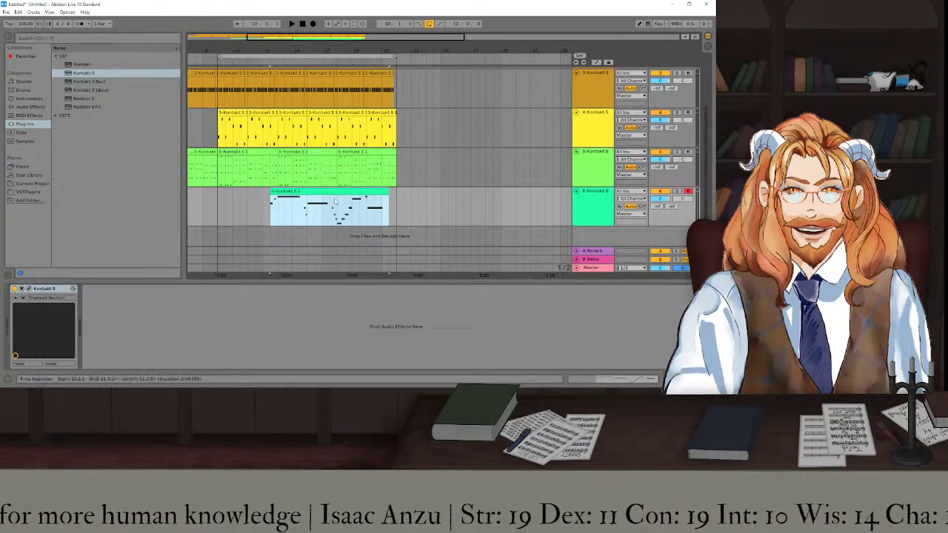
Try duplicating the trimmed trumpet clip directly after itself, and undo the duplication.
key(ctrl+d)
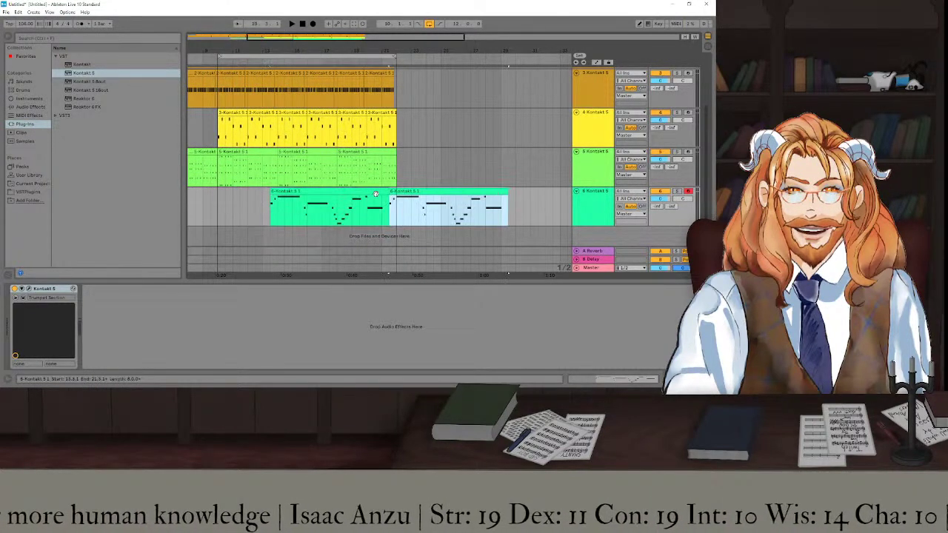
key(ctrl+z)
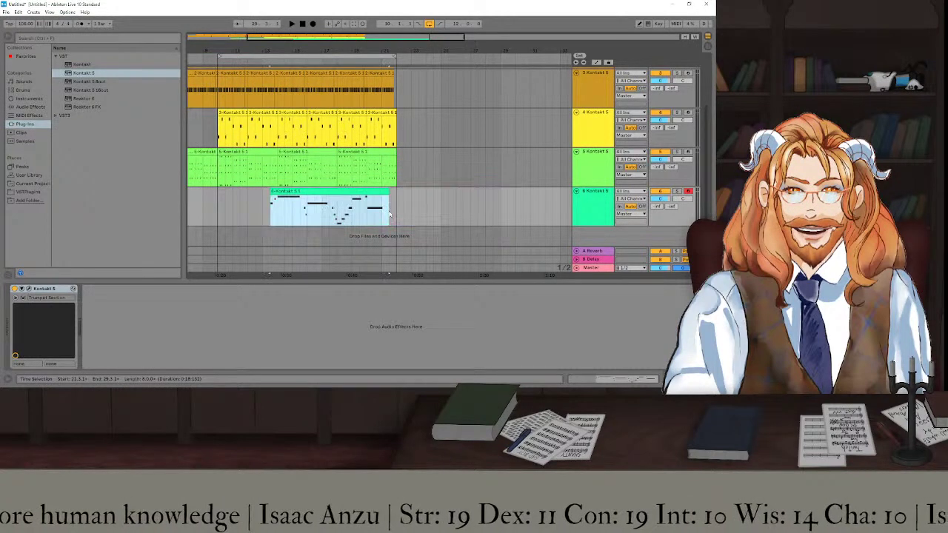
scroll(356, 214, up, 3)
scroll(354, 215, down, 1)
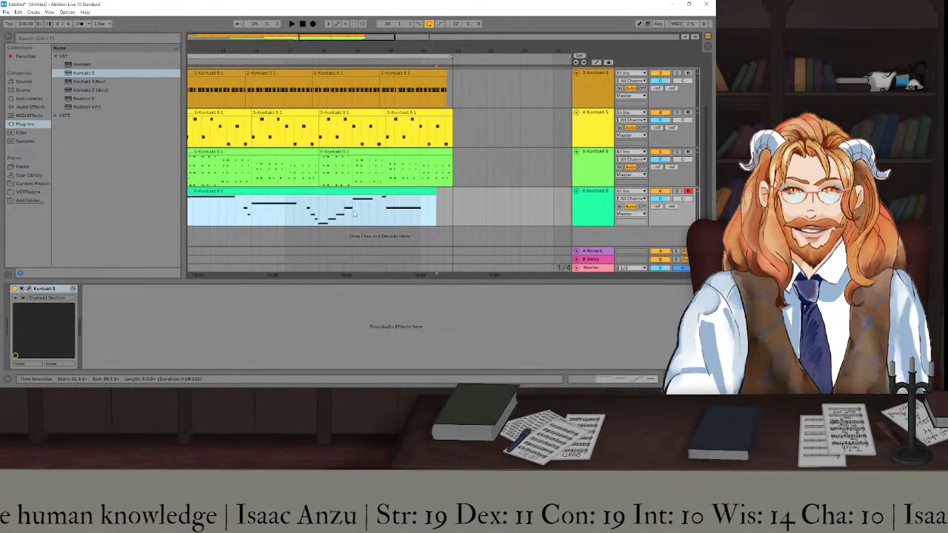
In the trumpet clip, delete the note at 9.2 and extend the preceding C3 note to 9.3, then delete the G3 note in bar 8.
double_click(313, 198)
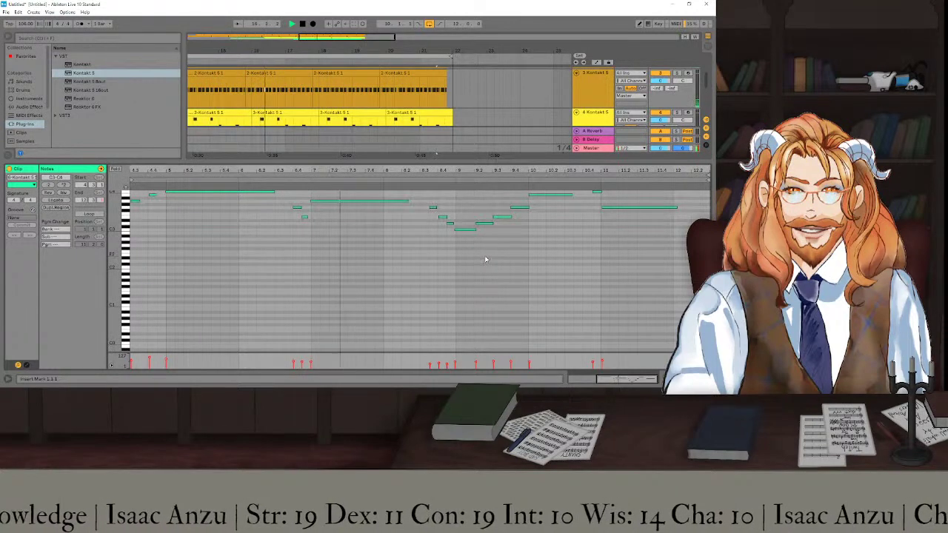
scroll(483, 260, up, 2)
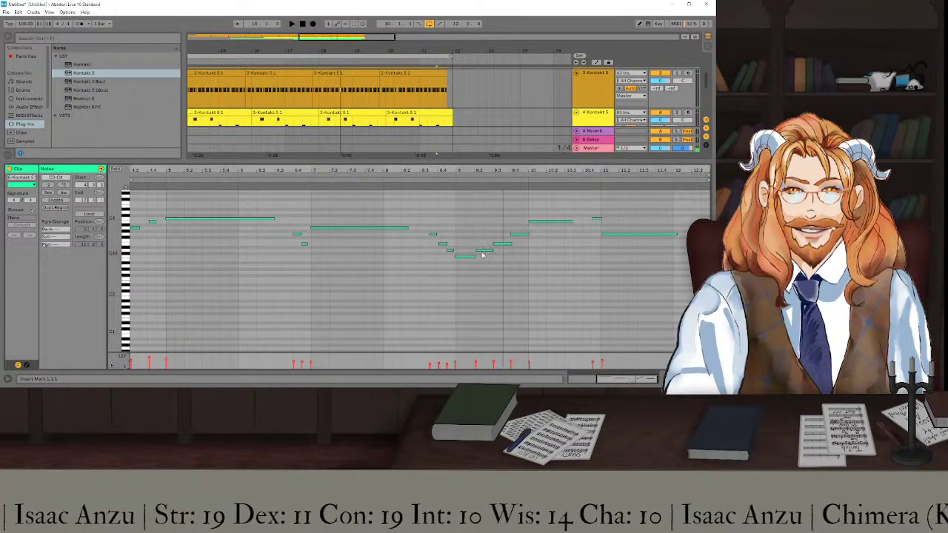
click(482, 252)
key(Delete)
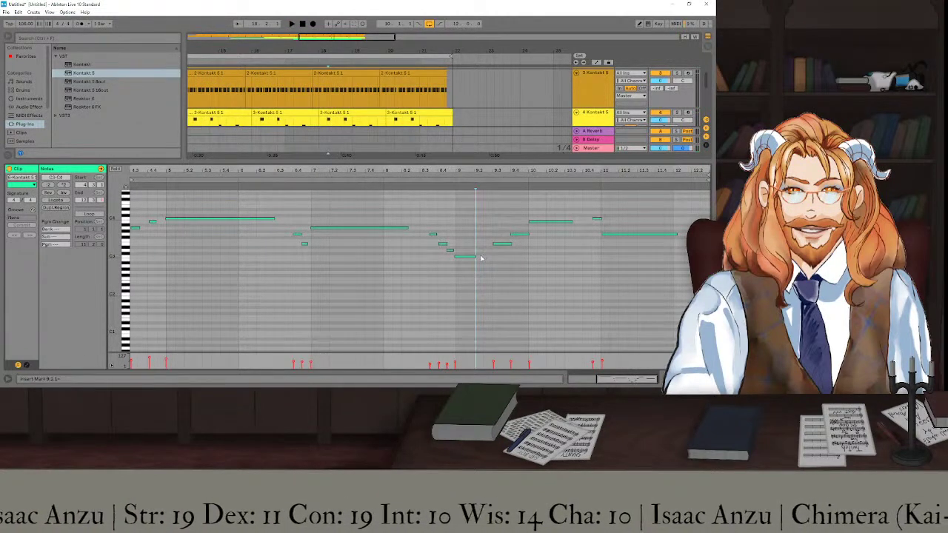
click(474, 257)
drag(487, 257, 490, 256)
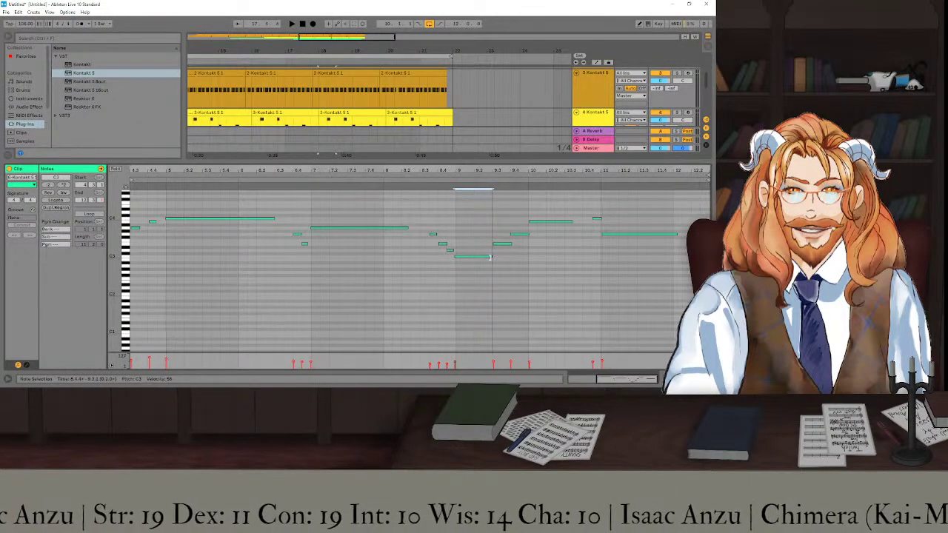
click(433, 234)
key(Delete)
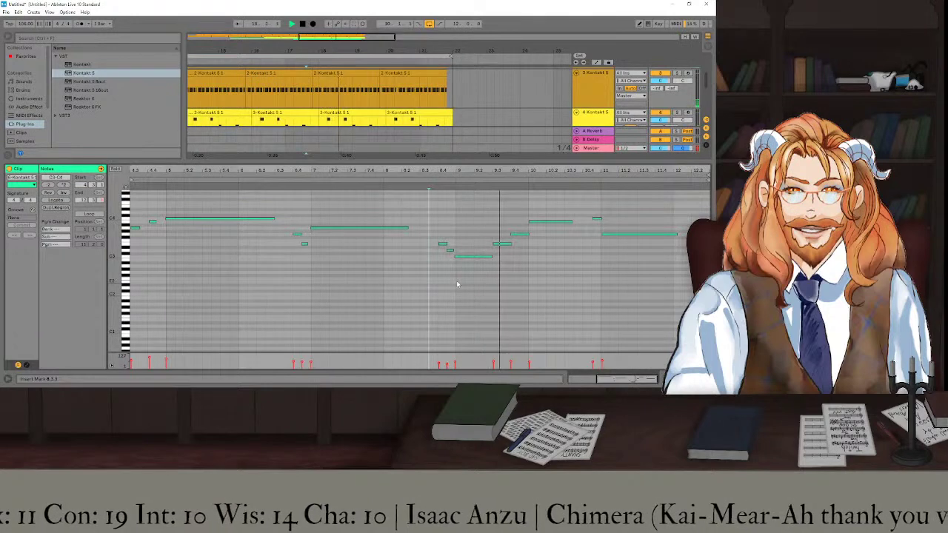
Replace the E3 note at 9.3 by extending the following G3 note back to 9.3.1 and lowering it to E3.
click(506, 245)
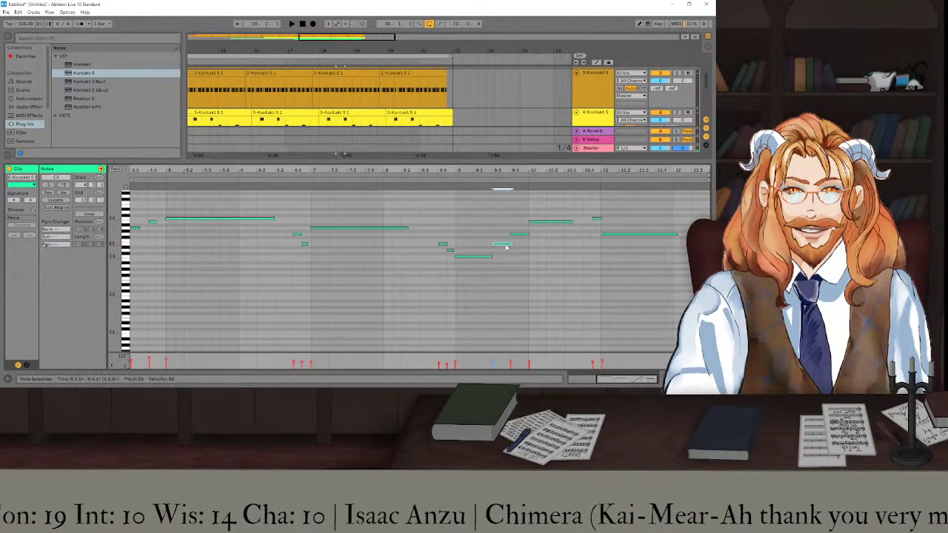
key(Delete)
drag(511, 234, 491, 234)
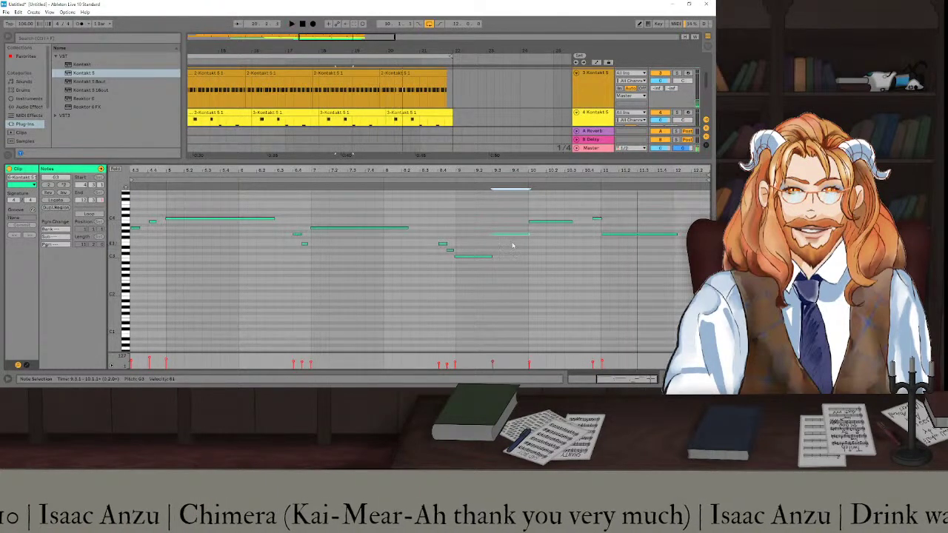
click(505, 237)
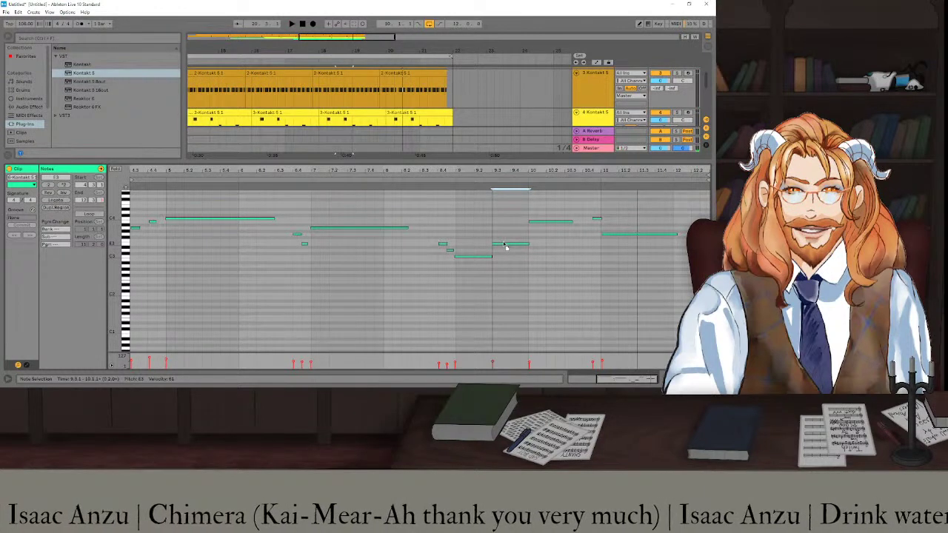
Play back the edited trumpet passage to compare F3 and E3 for the note at 9.3, ending on E3.
key(space)
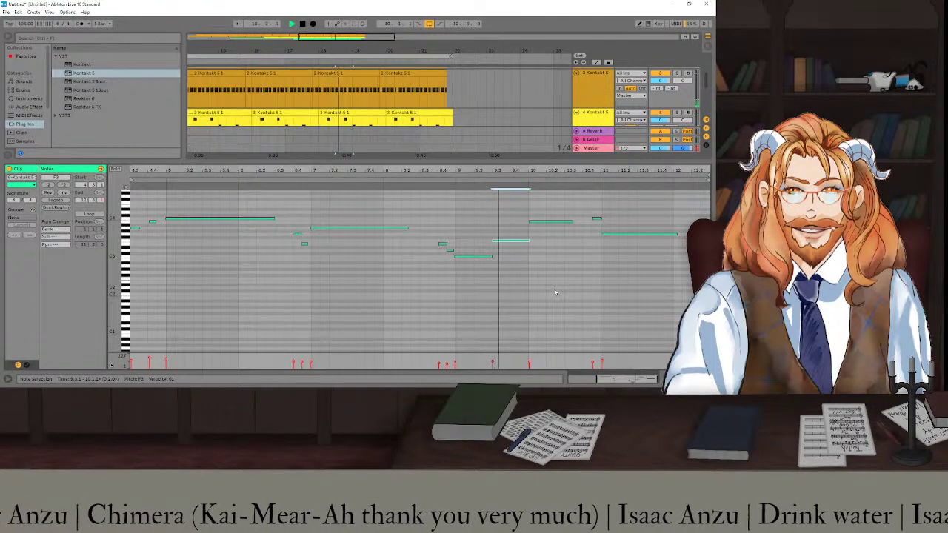
key(space)
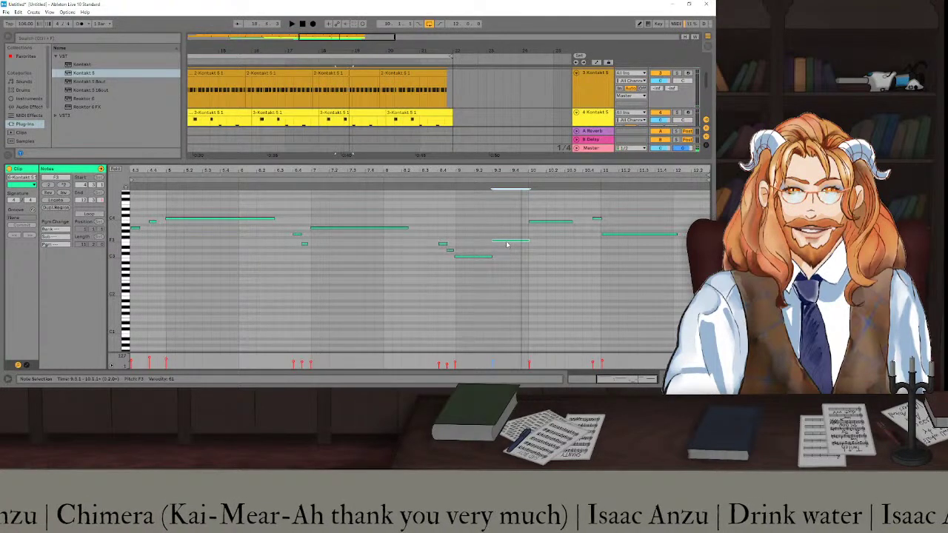
key(space)
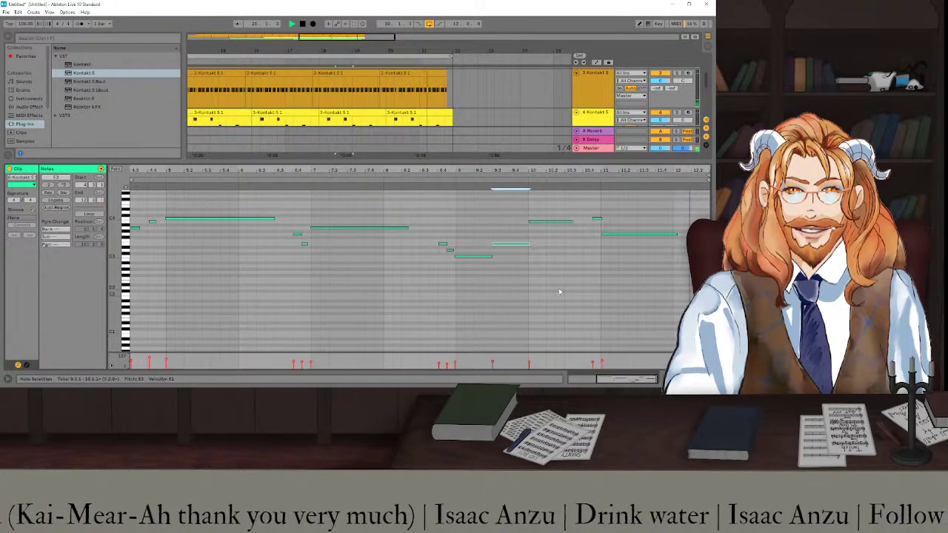
key(space)
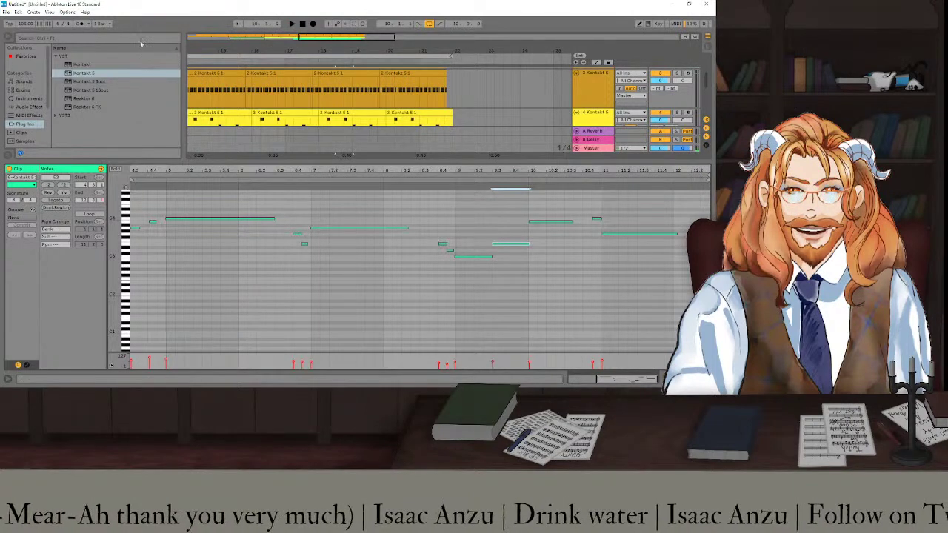
Return to the zoomed-out arrangement, turn looping off and play the whole song from bar 1 to its end.
key(shift+Tab)
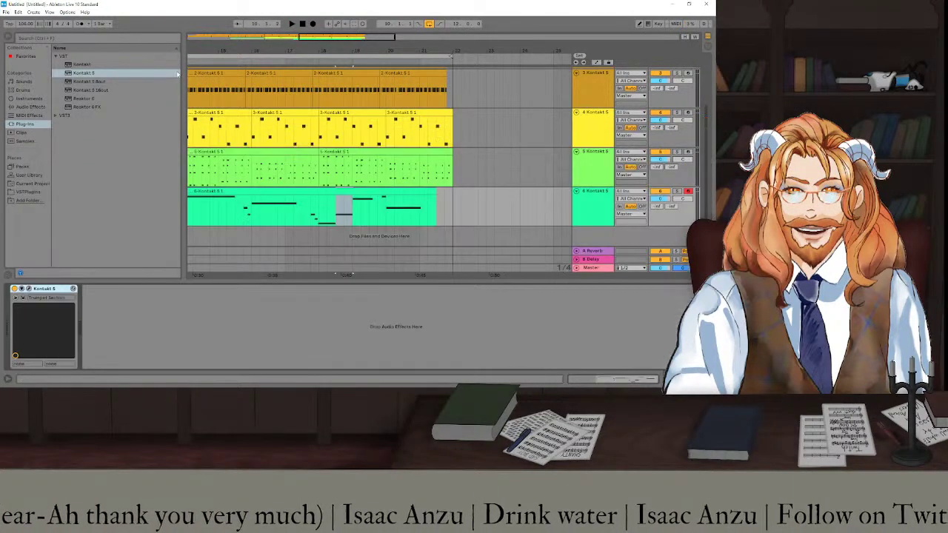
click(427, 194)
key(minus)
key(minus)
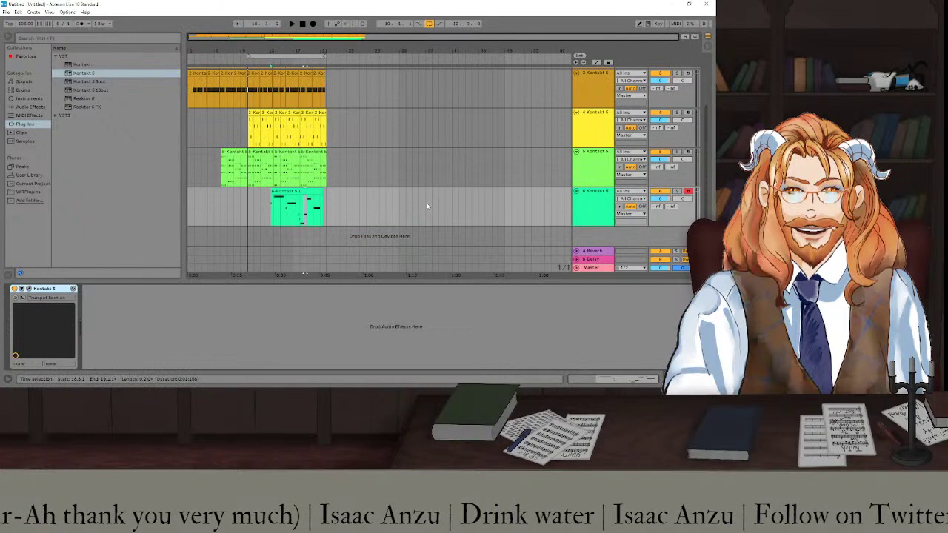
click(296, 190)
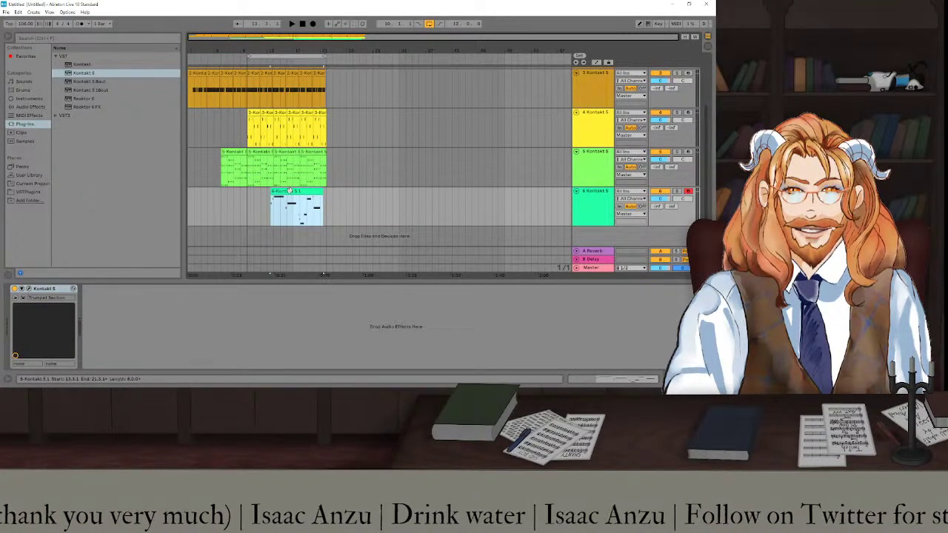
click(352, 43)
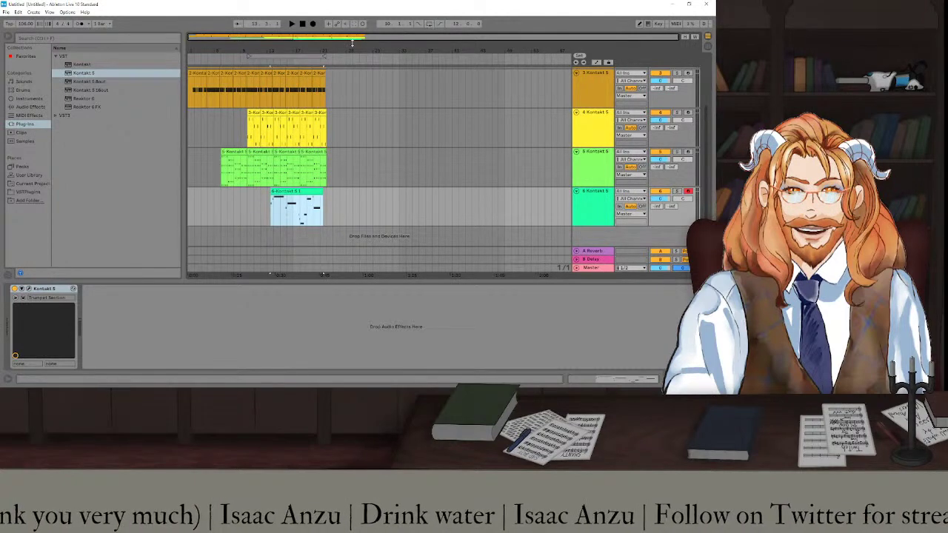
click(302, 24)
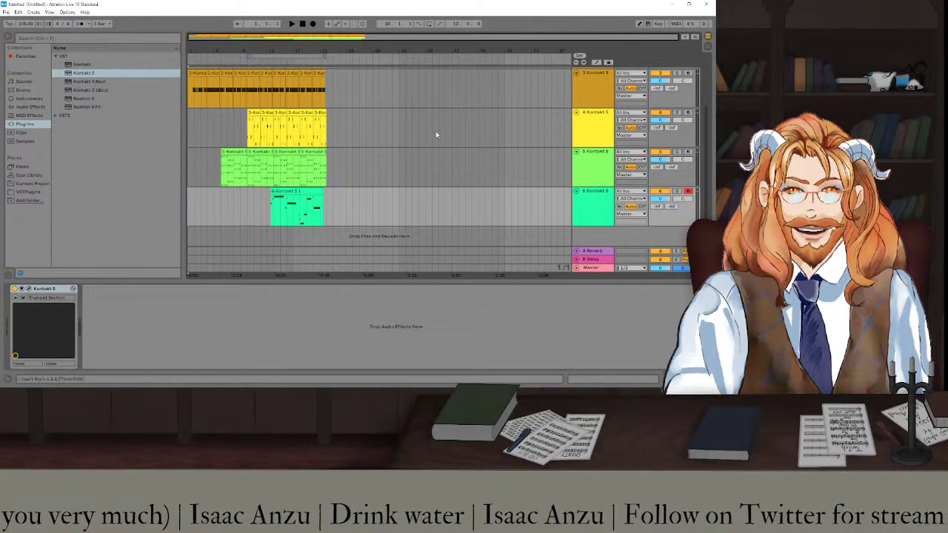
key(space)
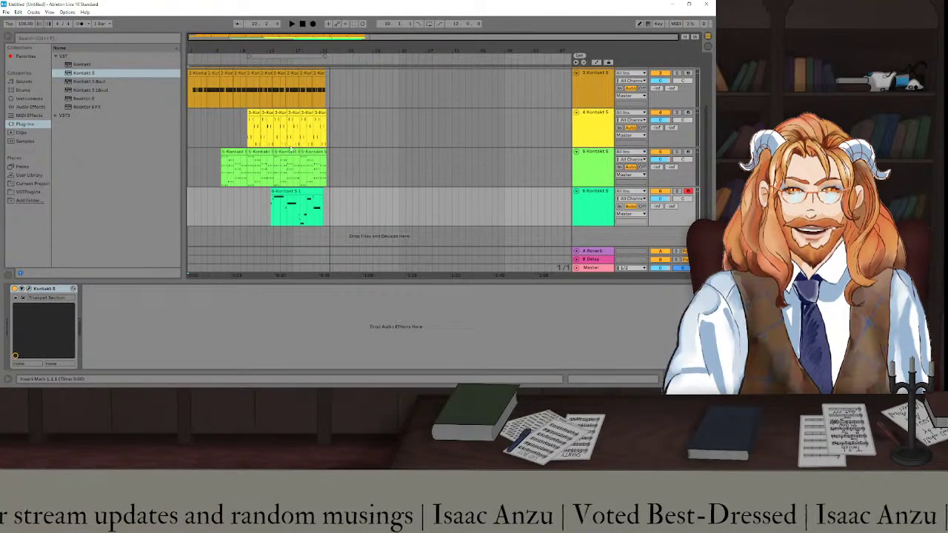
Switch to the browser, watch the paused Reddit video on r/tiktokorchestra to its end and close the browser window.
scroll(295, 154, up, 3)
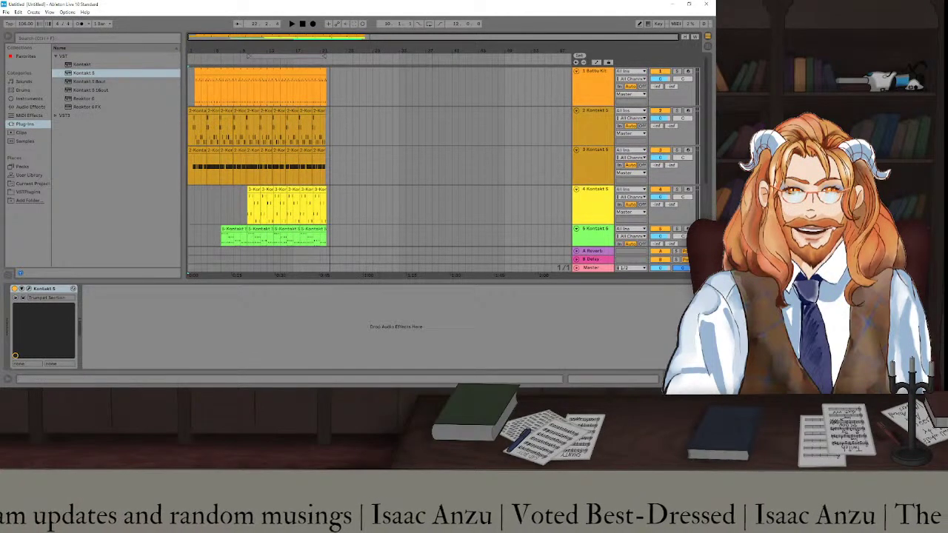
key(alt+Tab)
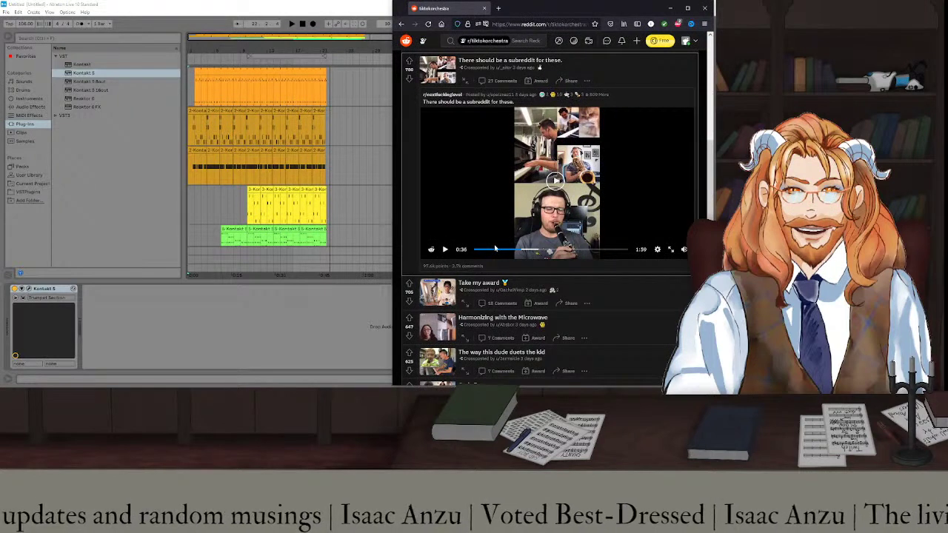
click(465, 251)
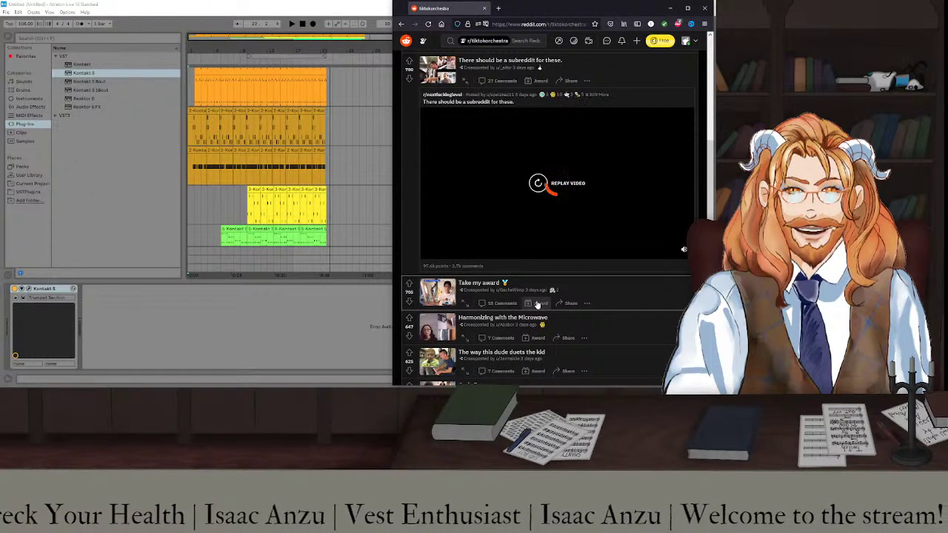
click(704, 8)
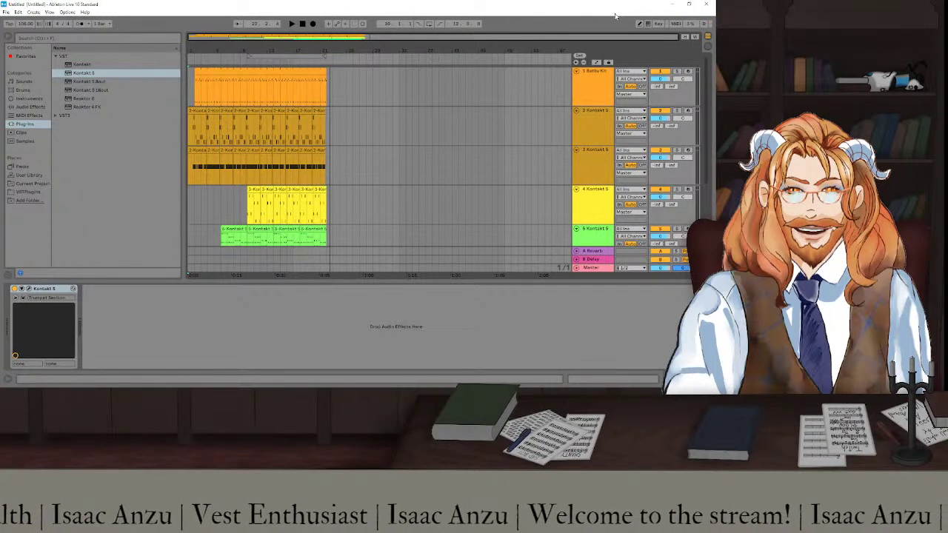
Play the opening bars of the arrangement from the start until about bar 5.
click(303, 23)
key(space)
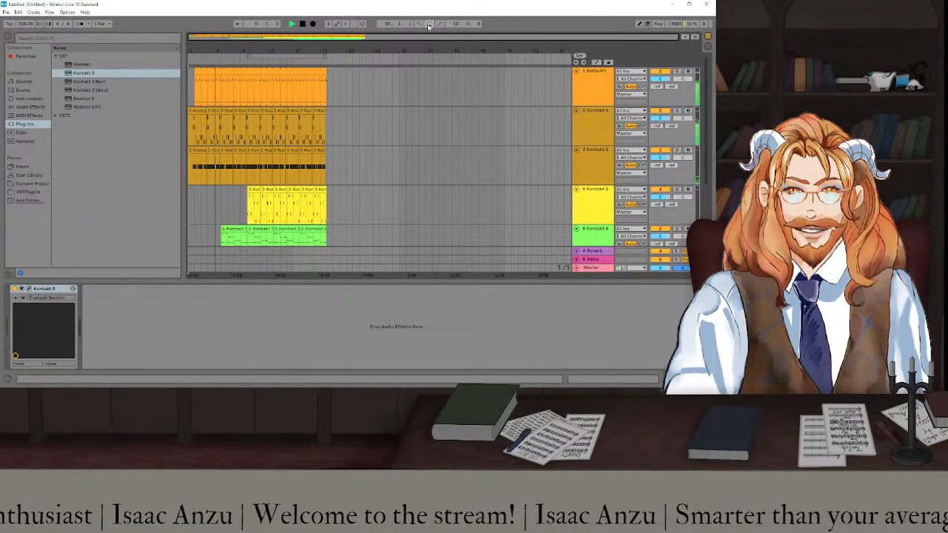
key(space)
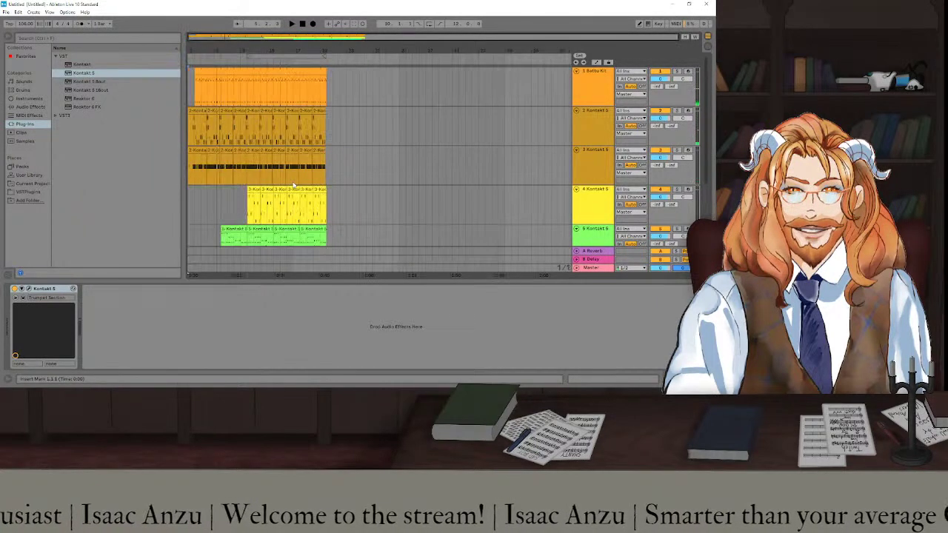
Set the loop to match the trumpet clip, from 13.3.1 with a length of 8 bars, and turn looping on.
scroll(296, 170, down, 5)
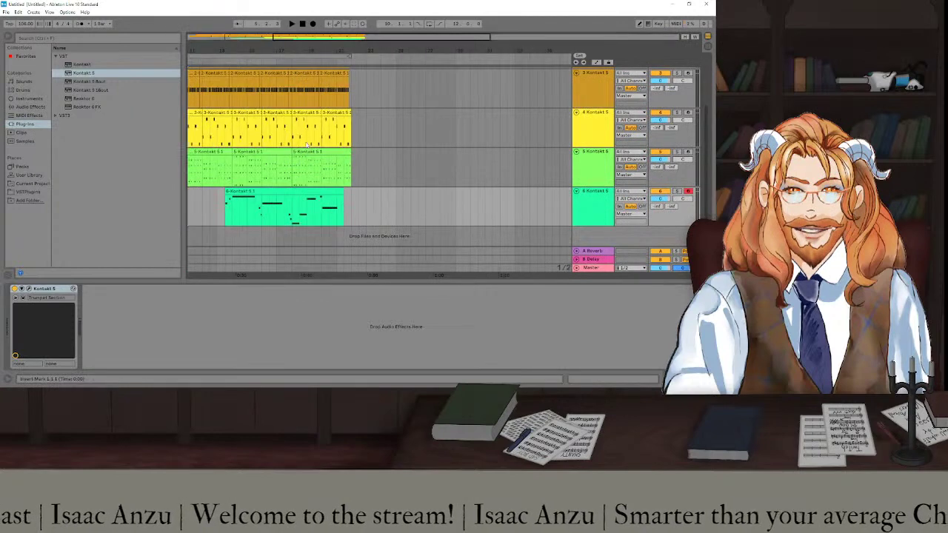
click(345, 56)
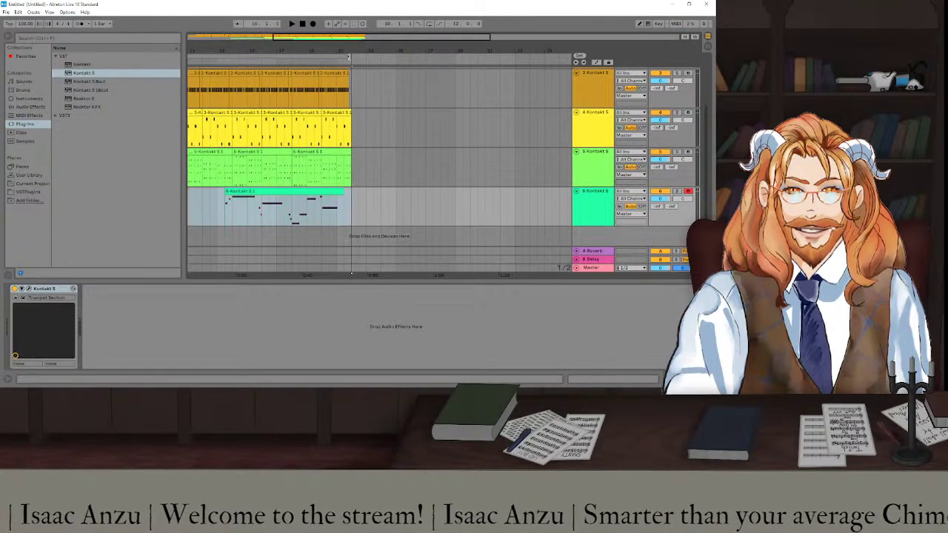
scroll(250, 97, left, 3)
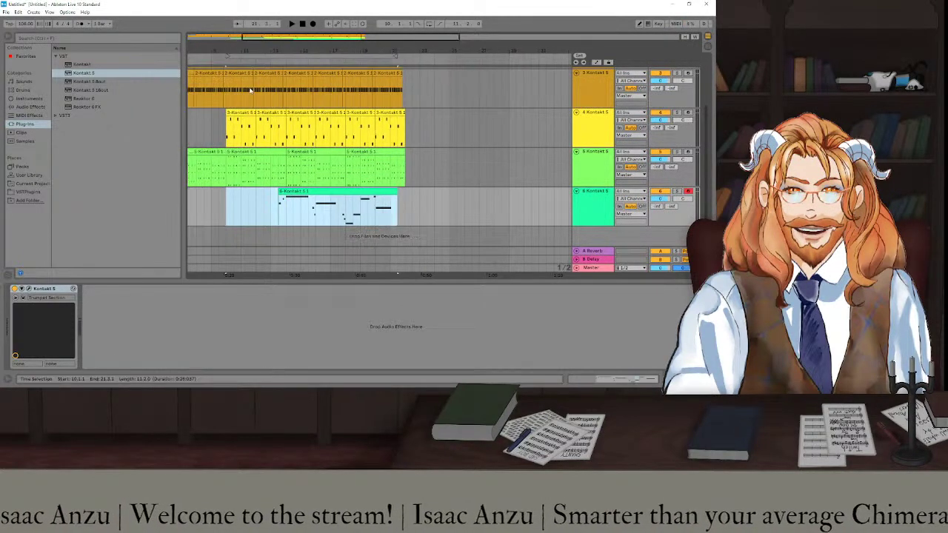
click(256, 57)
drag(256, 59, 279, 68)
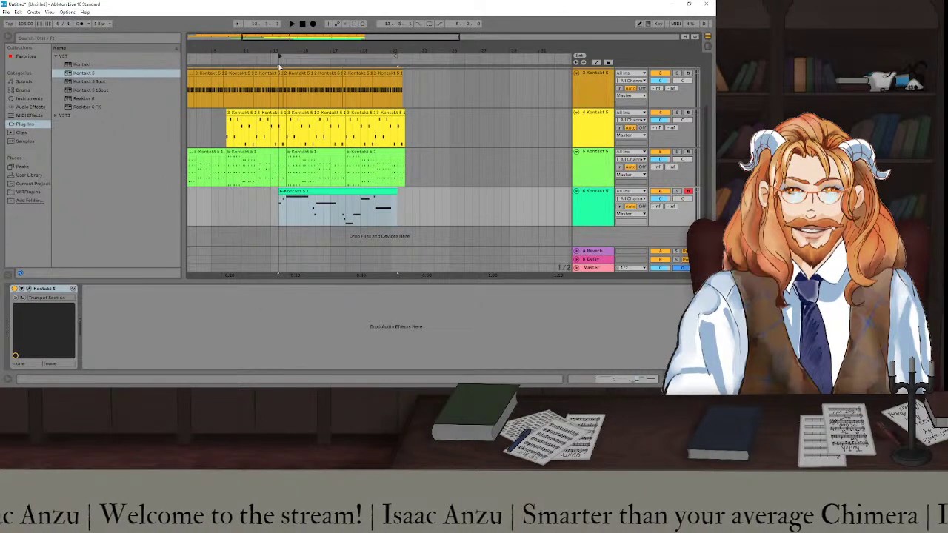
click(429, 24)
Play the arrangement from bar 1 into the looped trumpet section and listen to the loop repeating.
key(space)
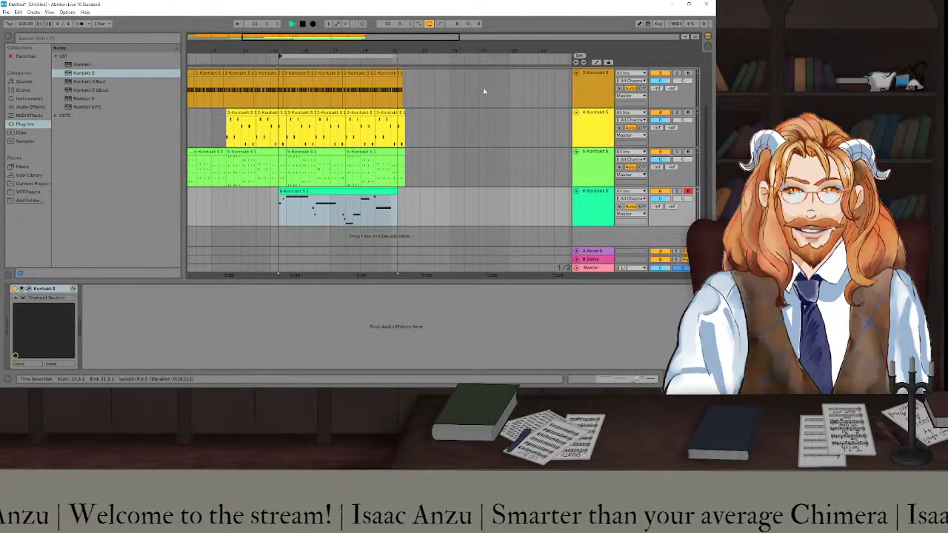
key(space)
click(302, 24)
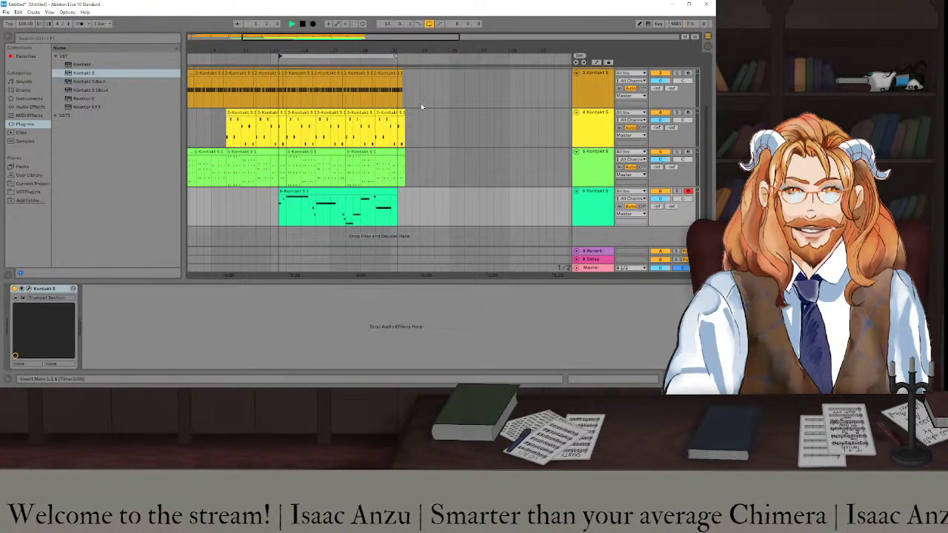
key(minus)
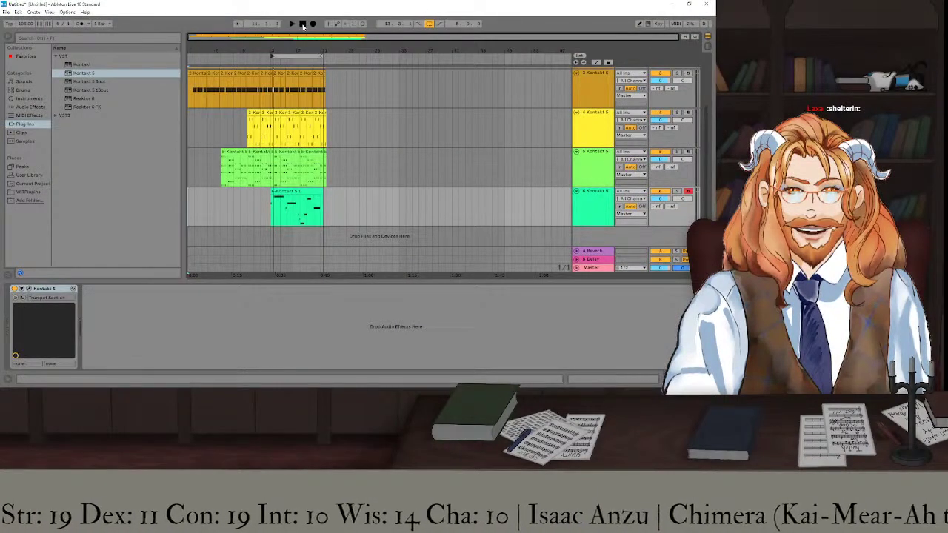
click(303, 25)
click(292, 24)
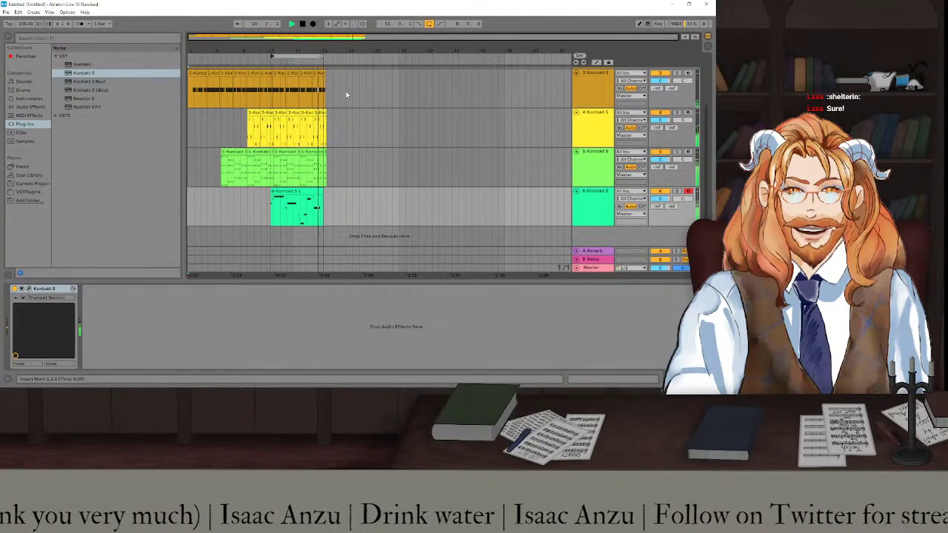
key(space)
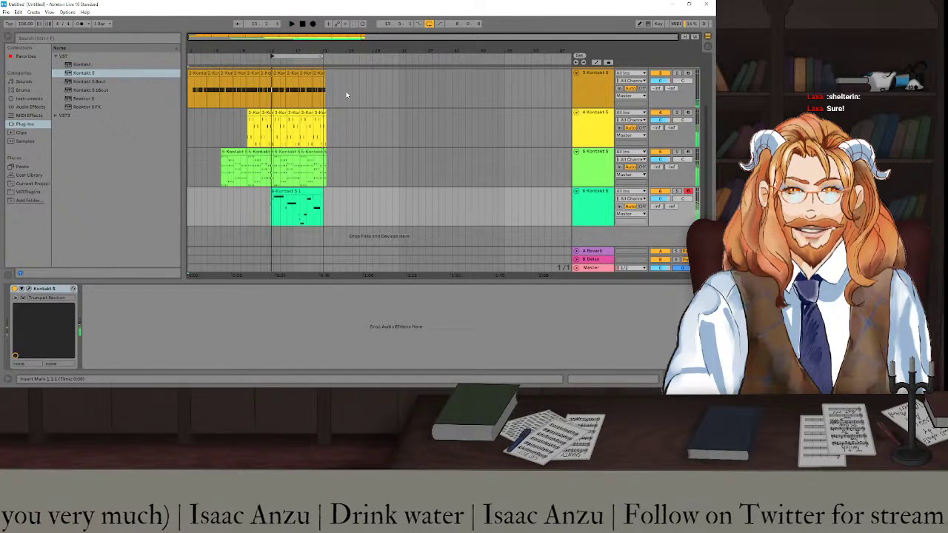